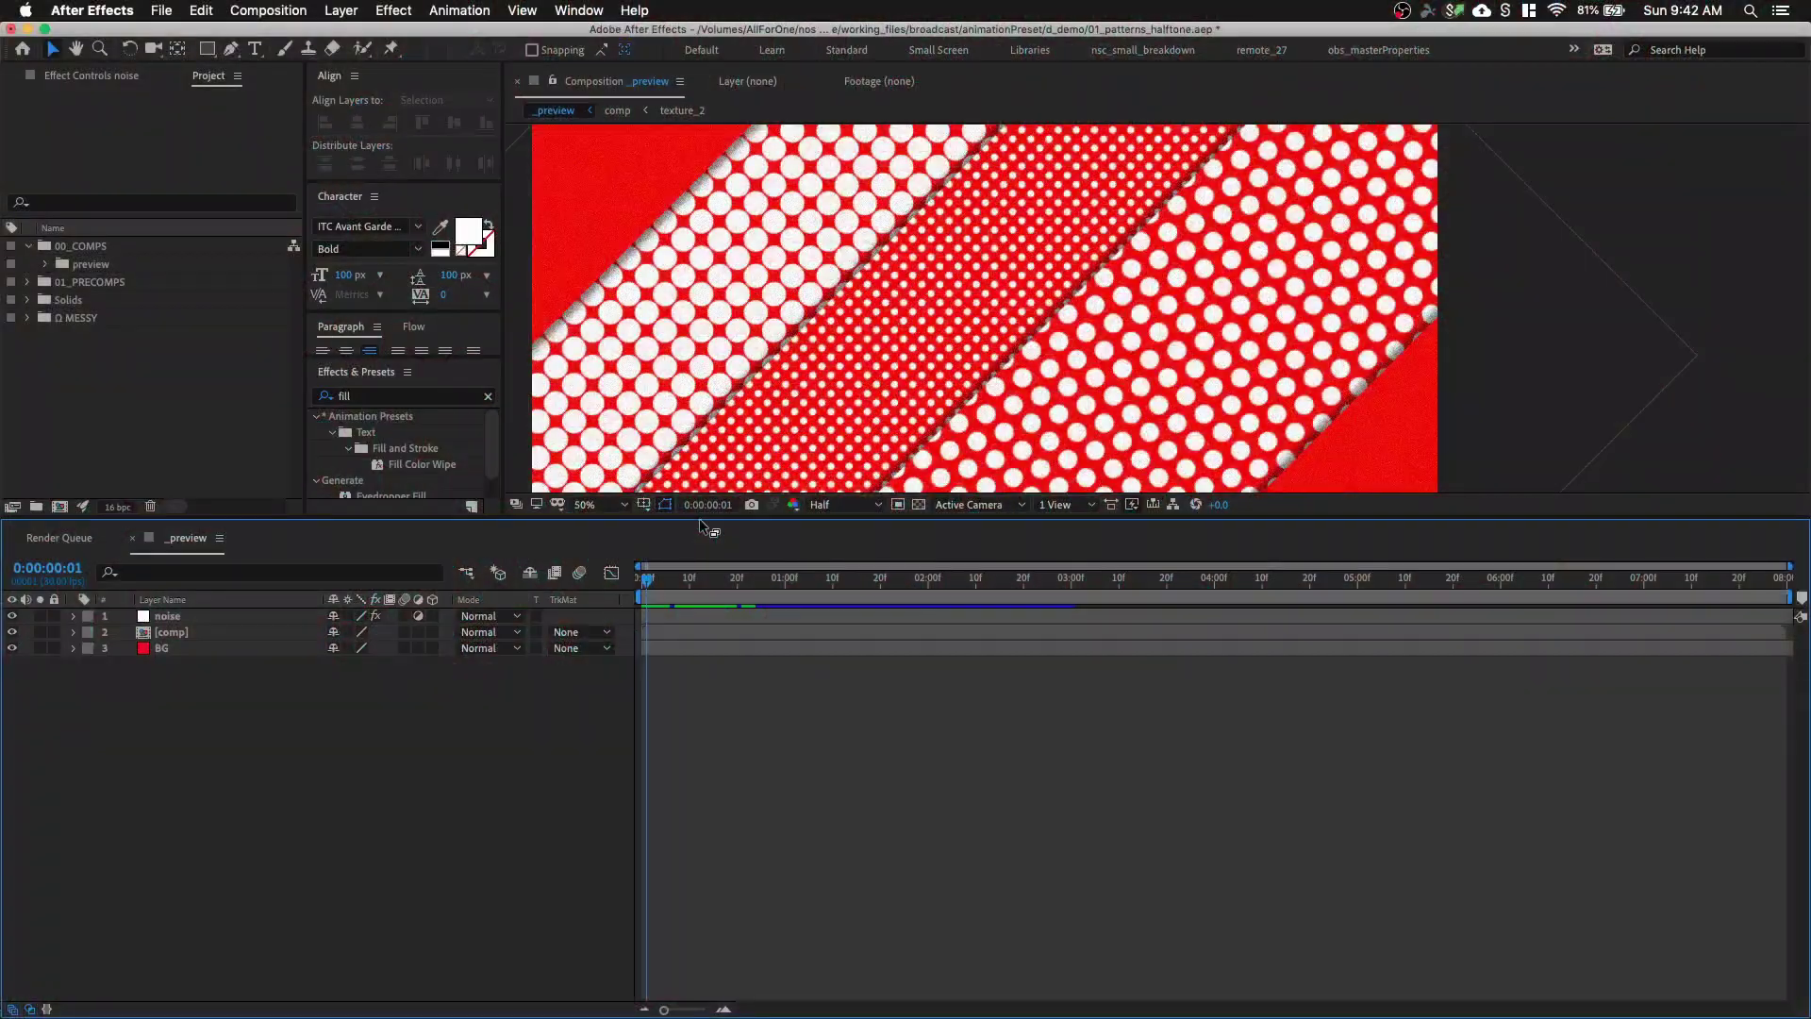
Create a new composition named demo, 1080×1080 at 30 fps and 8 seconds long
{"action": "key", "text": "super+n"}
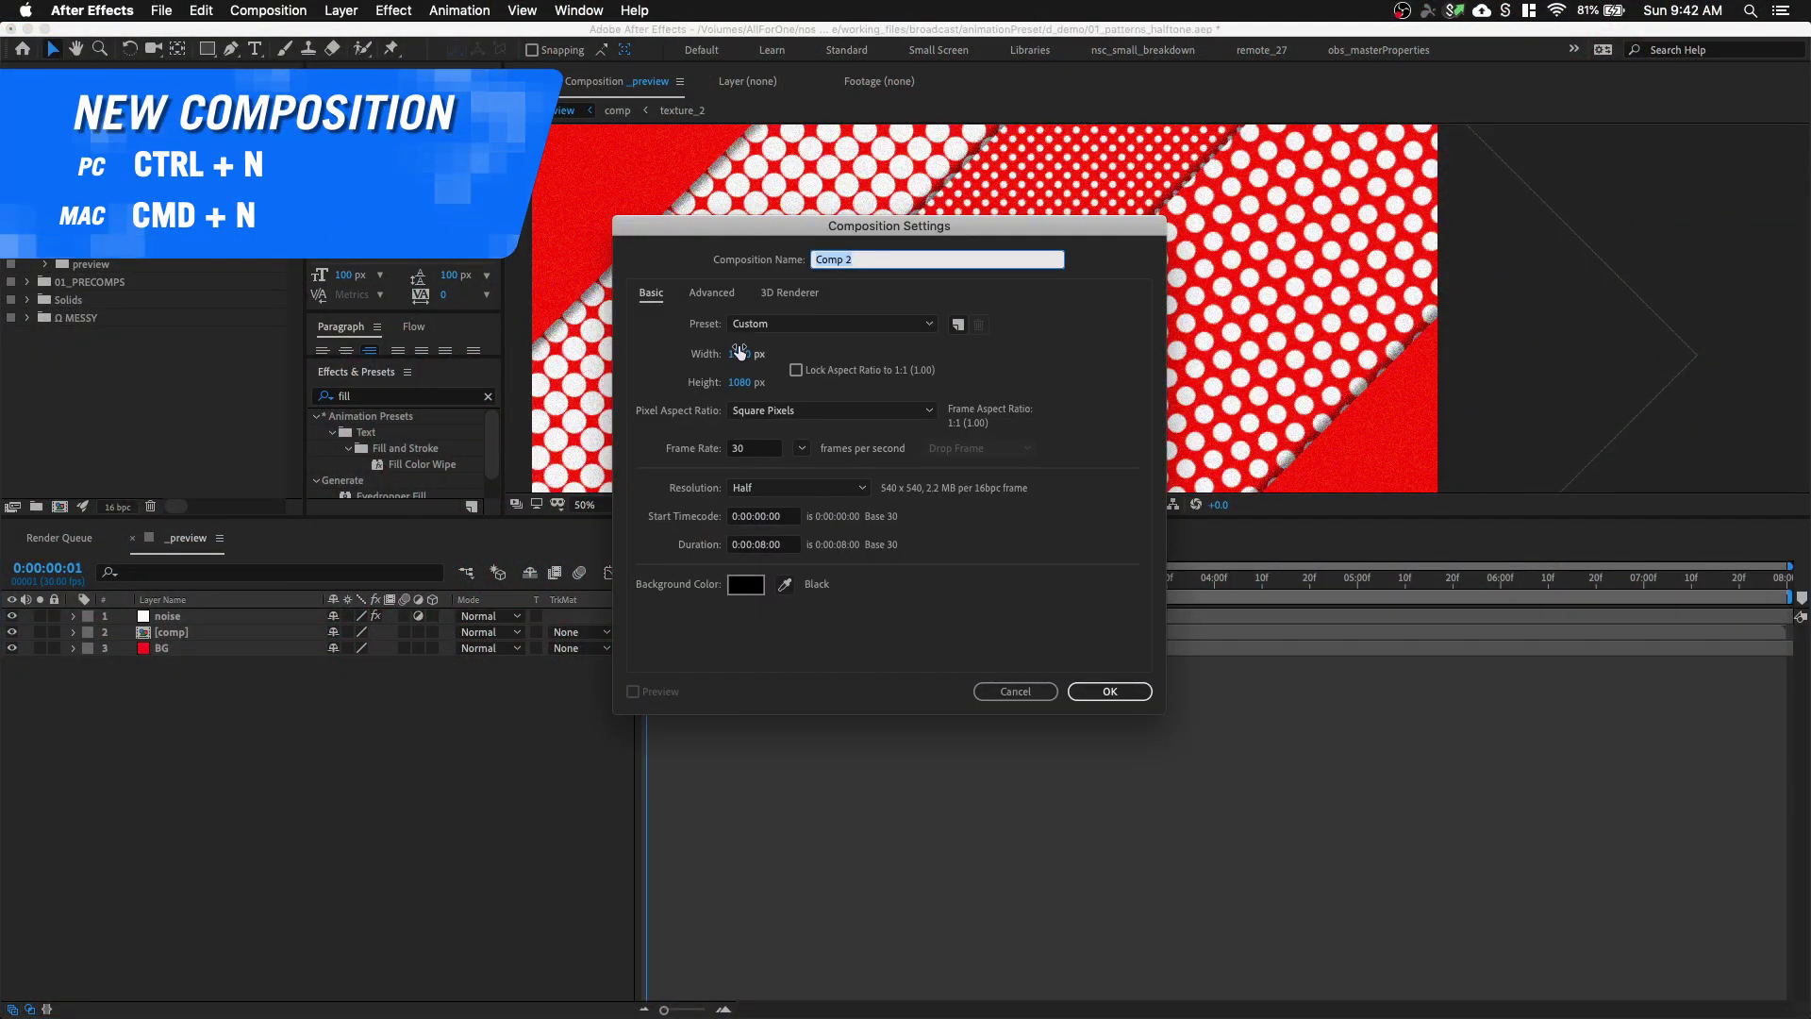
{"action": "type", "text": "demo"}
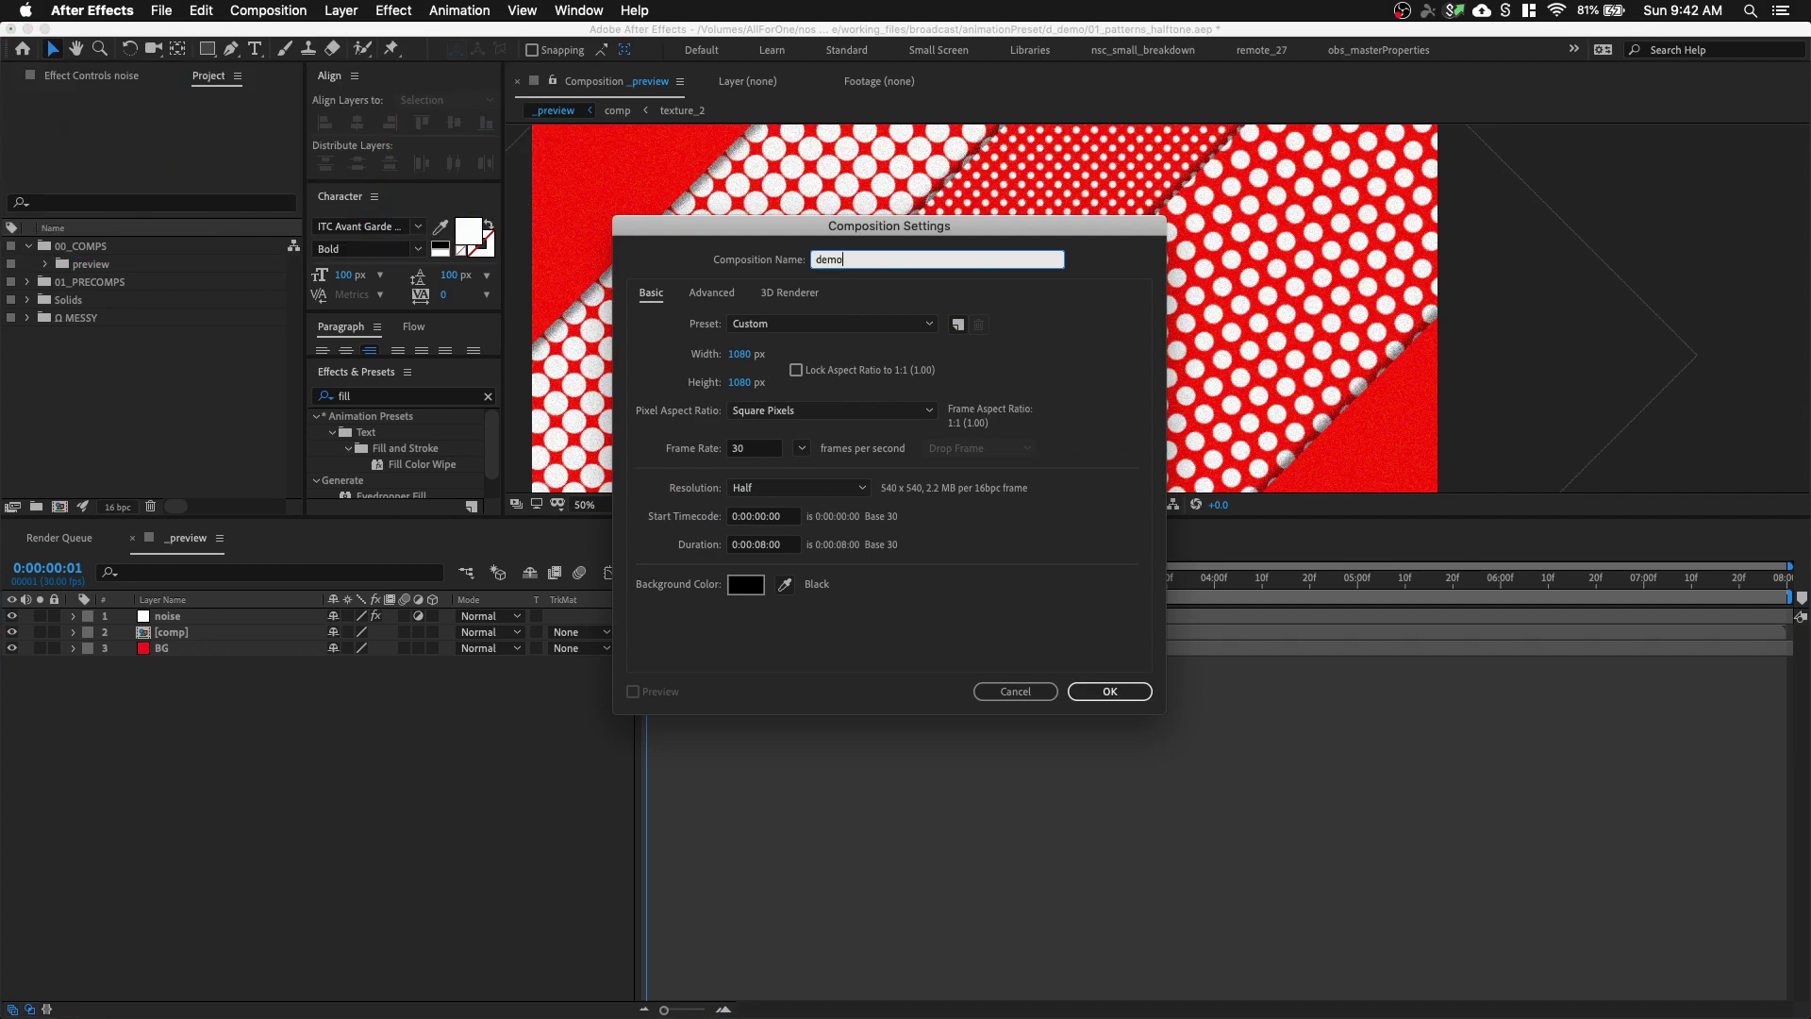
{"action": "left_click", "coordinate": [1103, 692]}
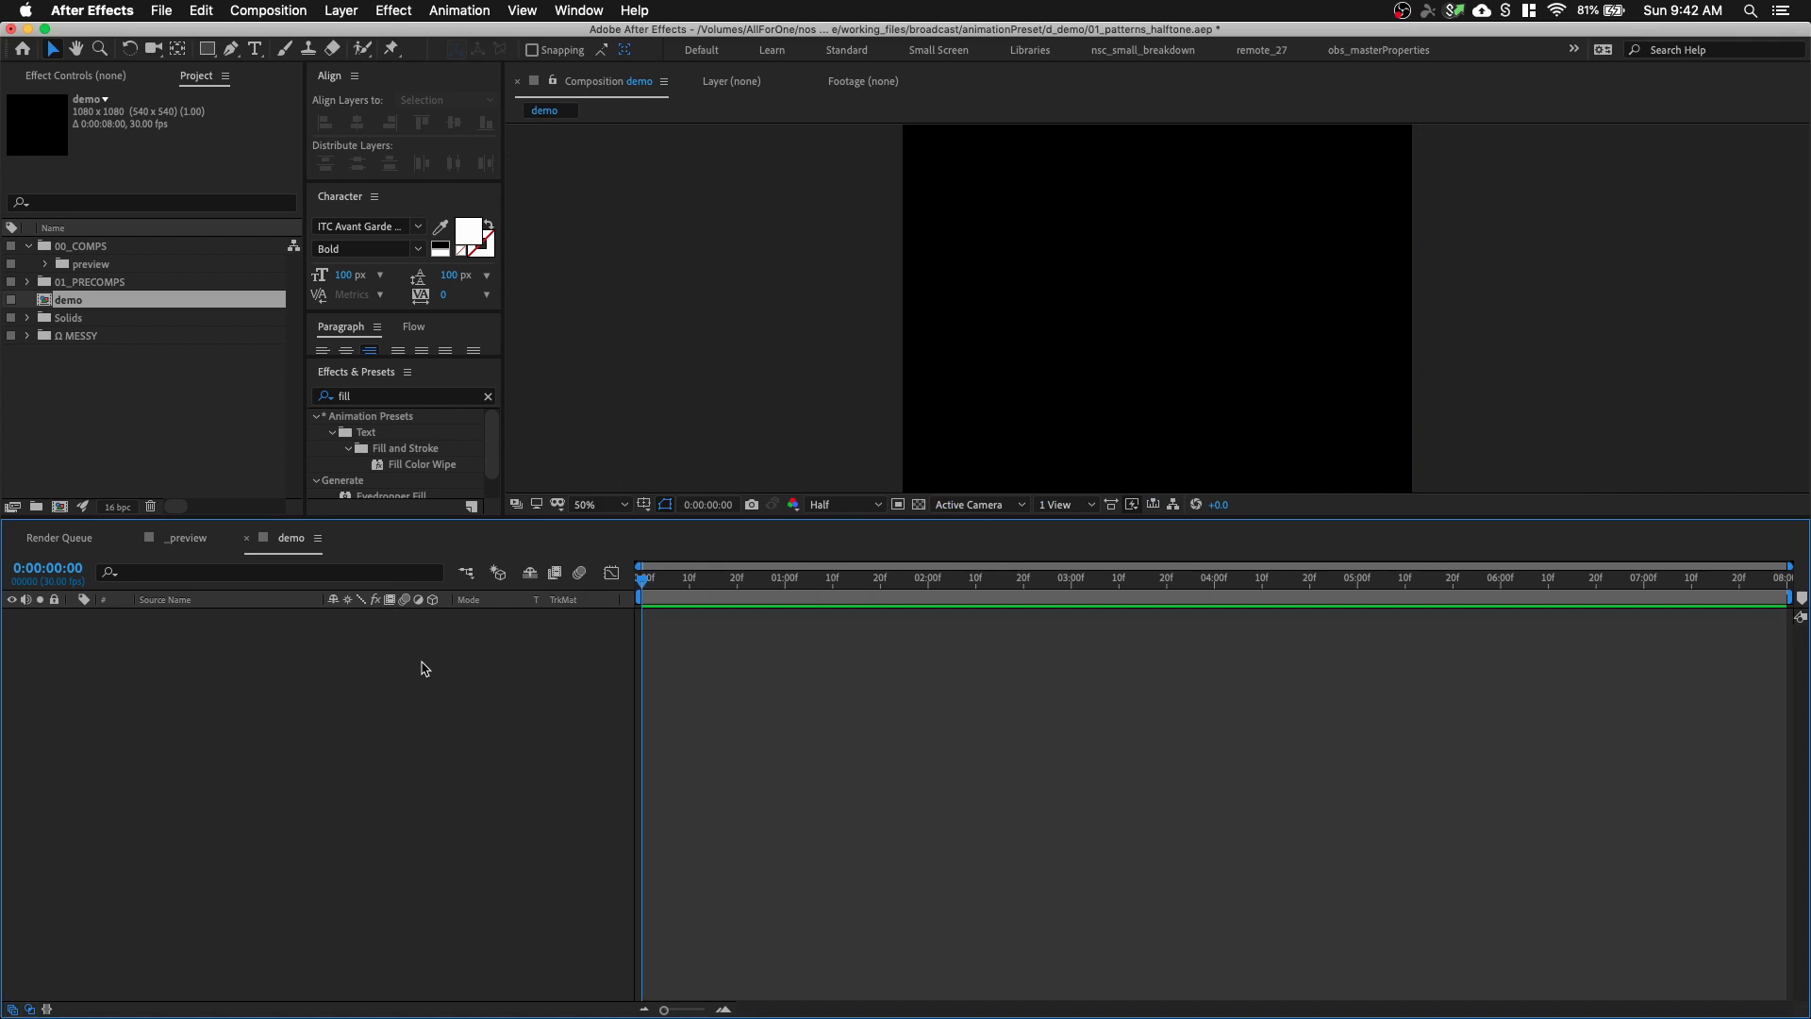
Add a comp-sized circle on a new shape layer and fit the comp in the viewer
{"action": "left_click_drag", "start_coordinate": [207, 48], "coordinate": [330, 92]}
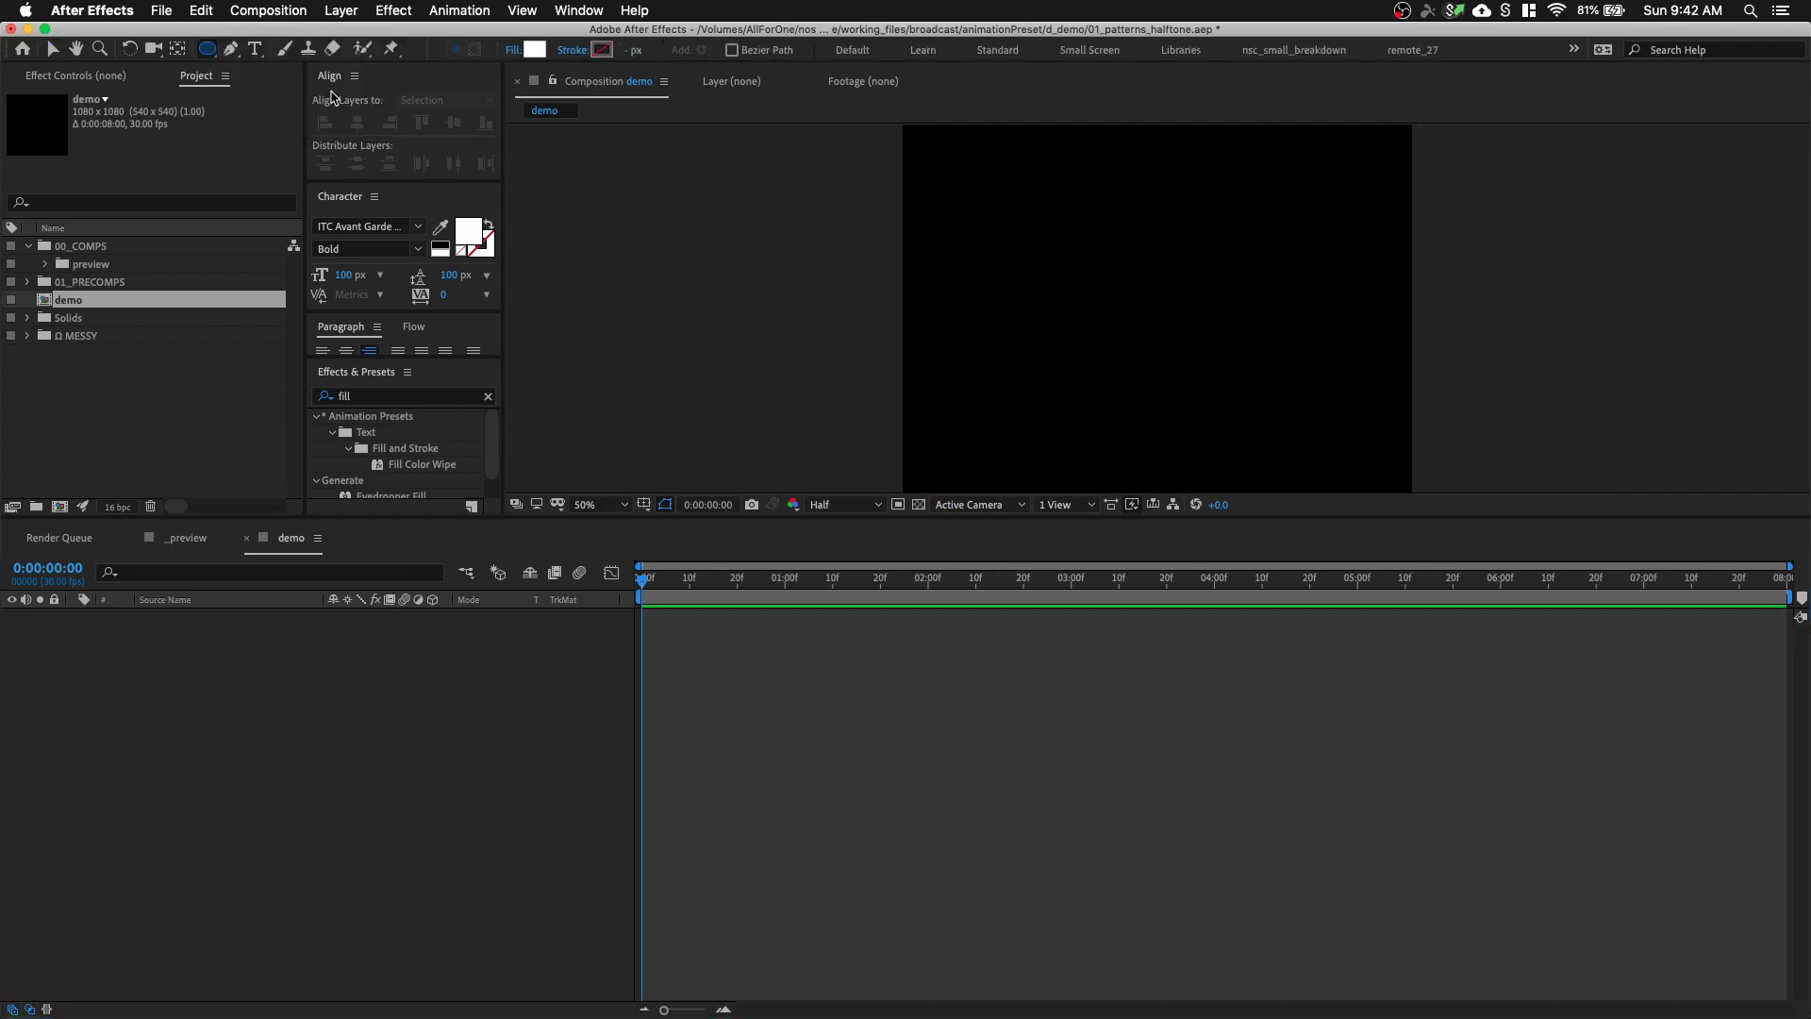
{"action": "double_click", "coordinate": [208, 49]}
{"action": "key", "text": "v"}
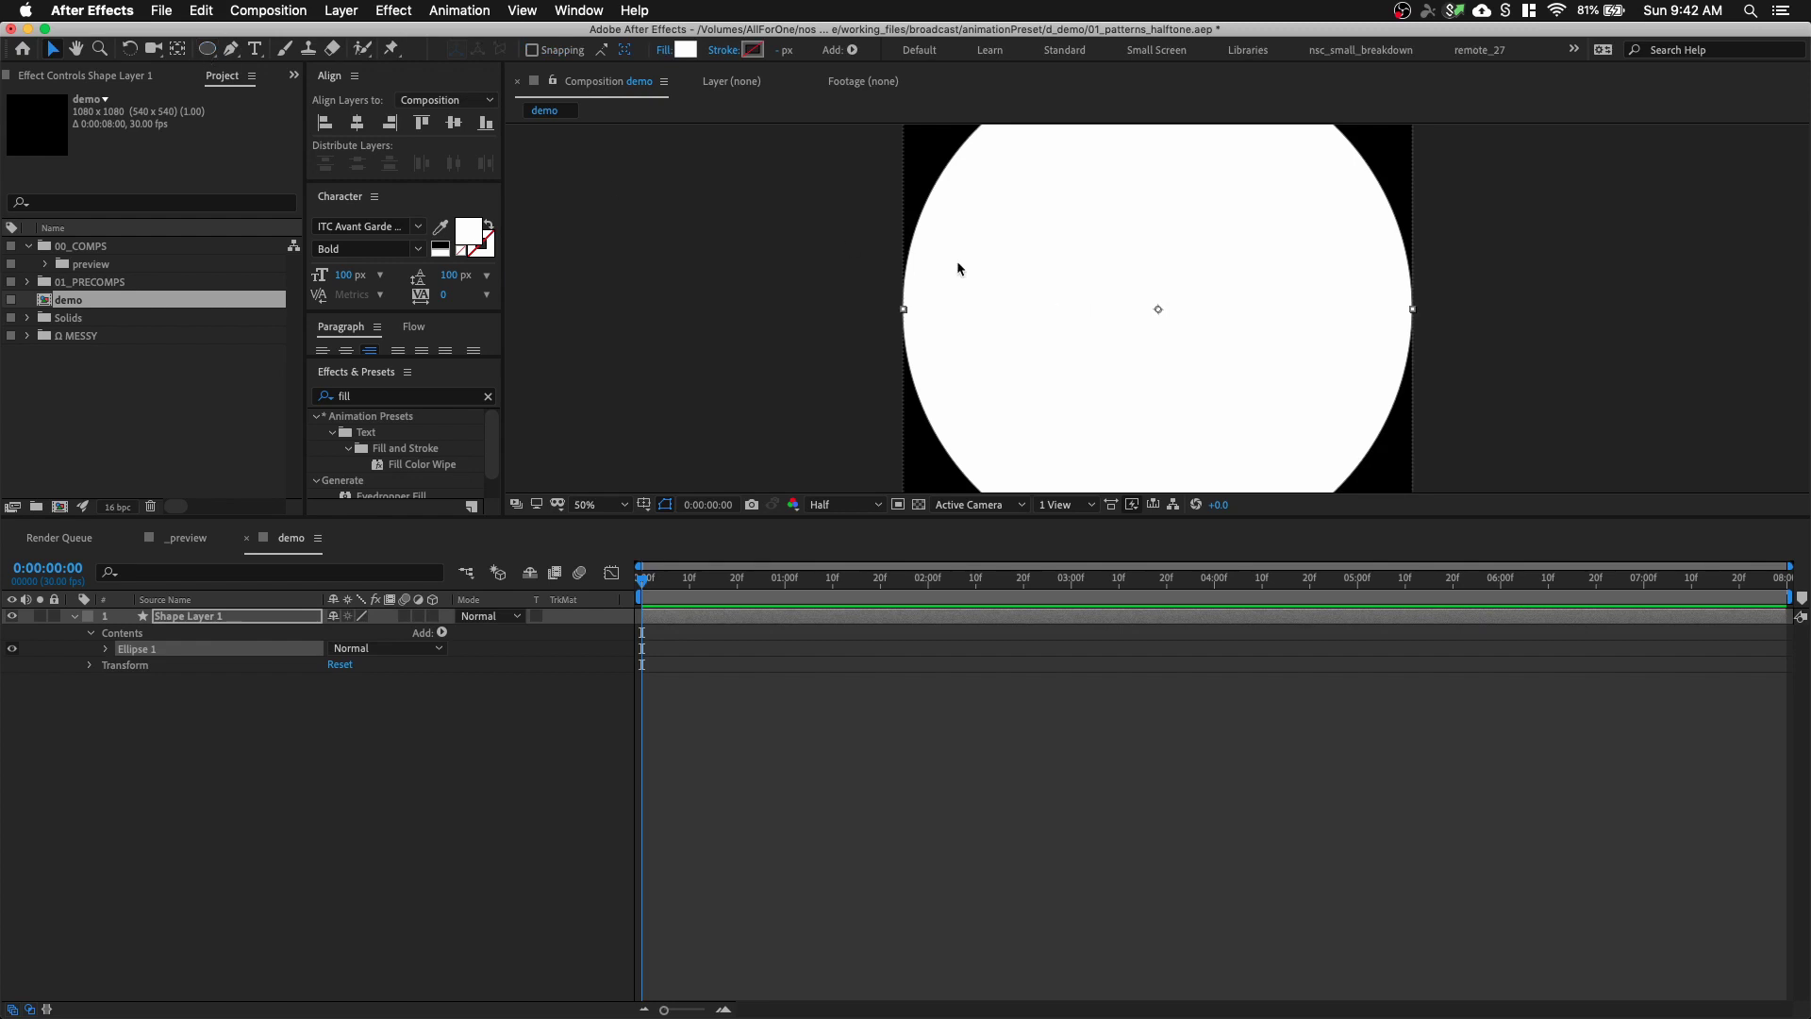
{"action": "key", "text": "shift+slash"}
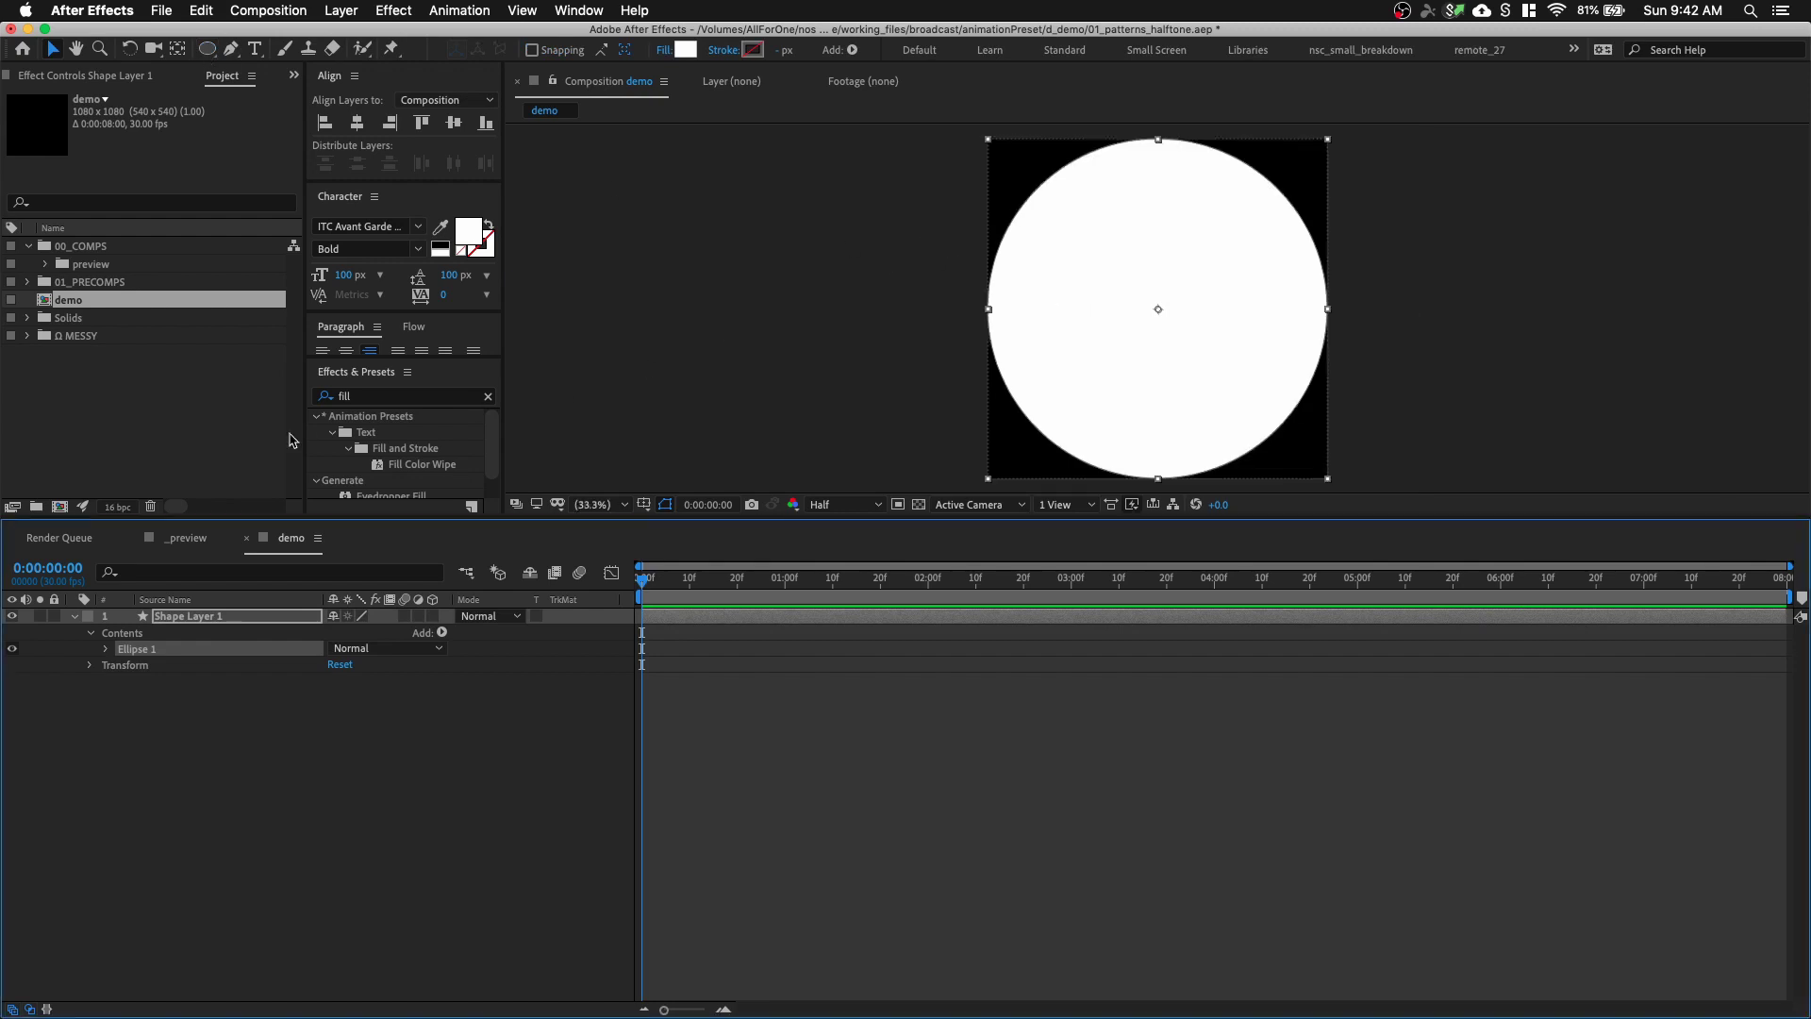
{"action": "left_click", "coordinate": [216, 618]}
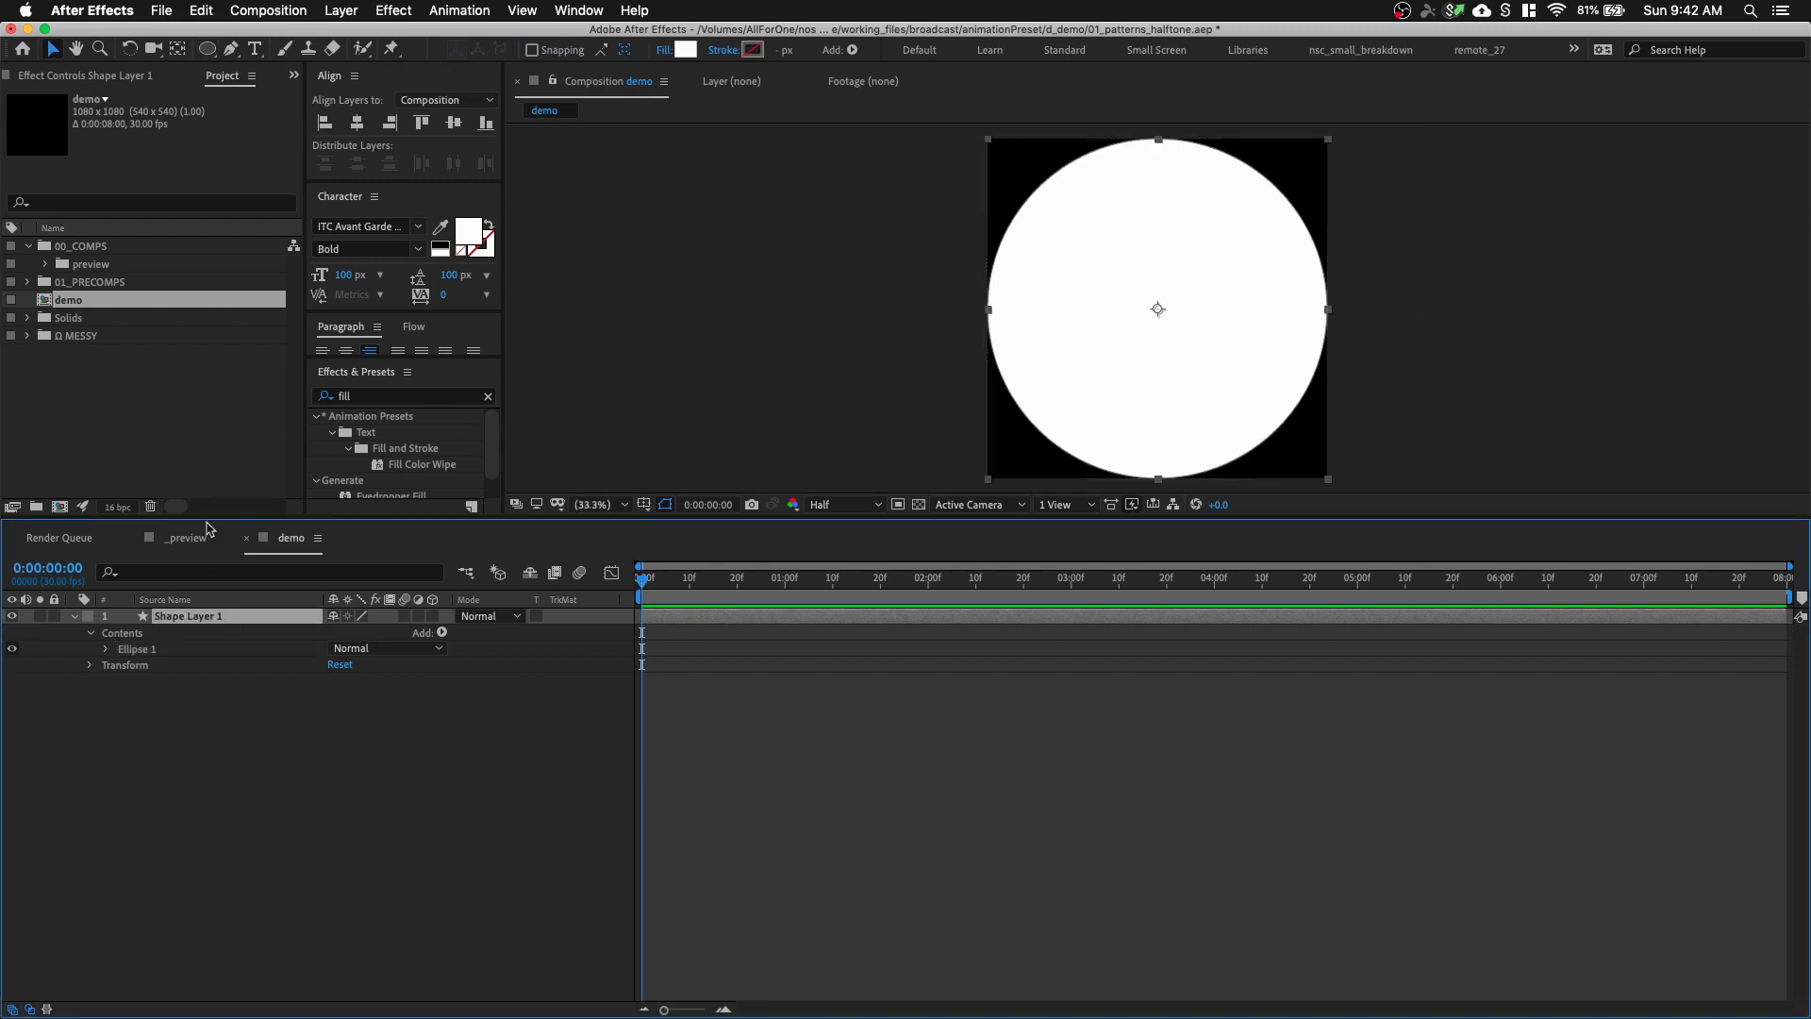
Add a comp-sized rectangle to the same shape layer
{"action": "left_click", "coordinate": [208, 52]}
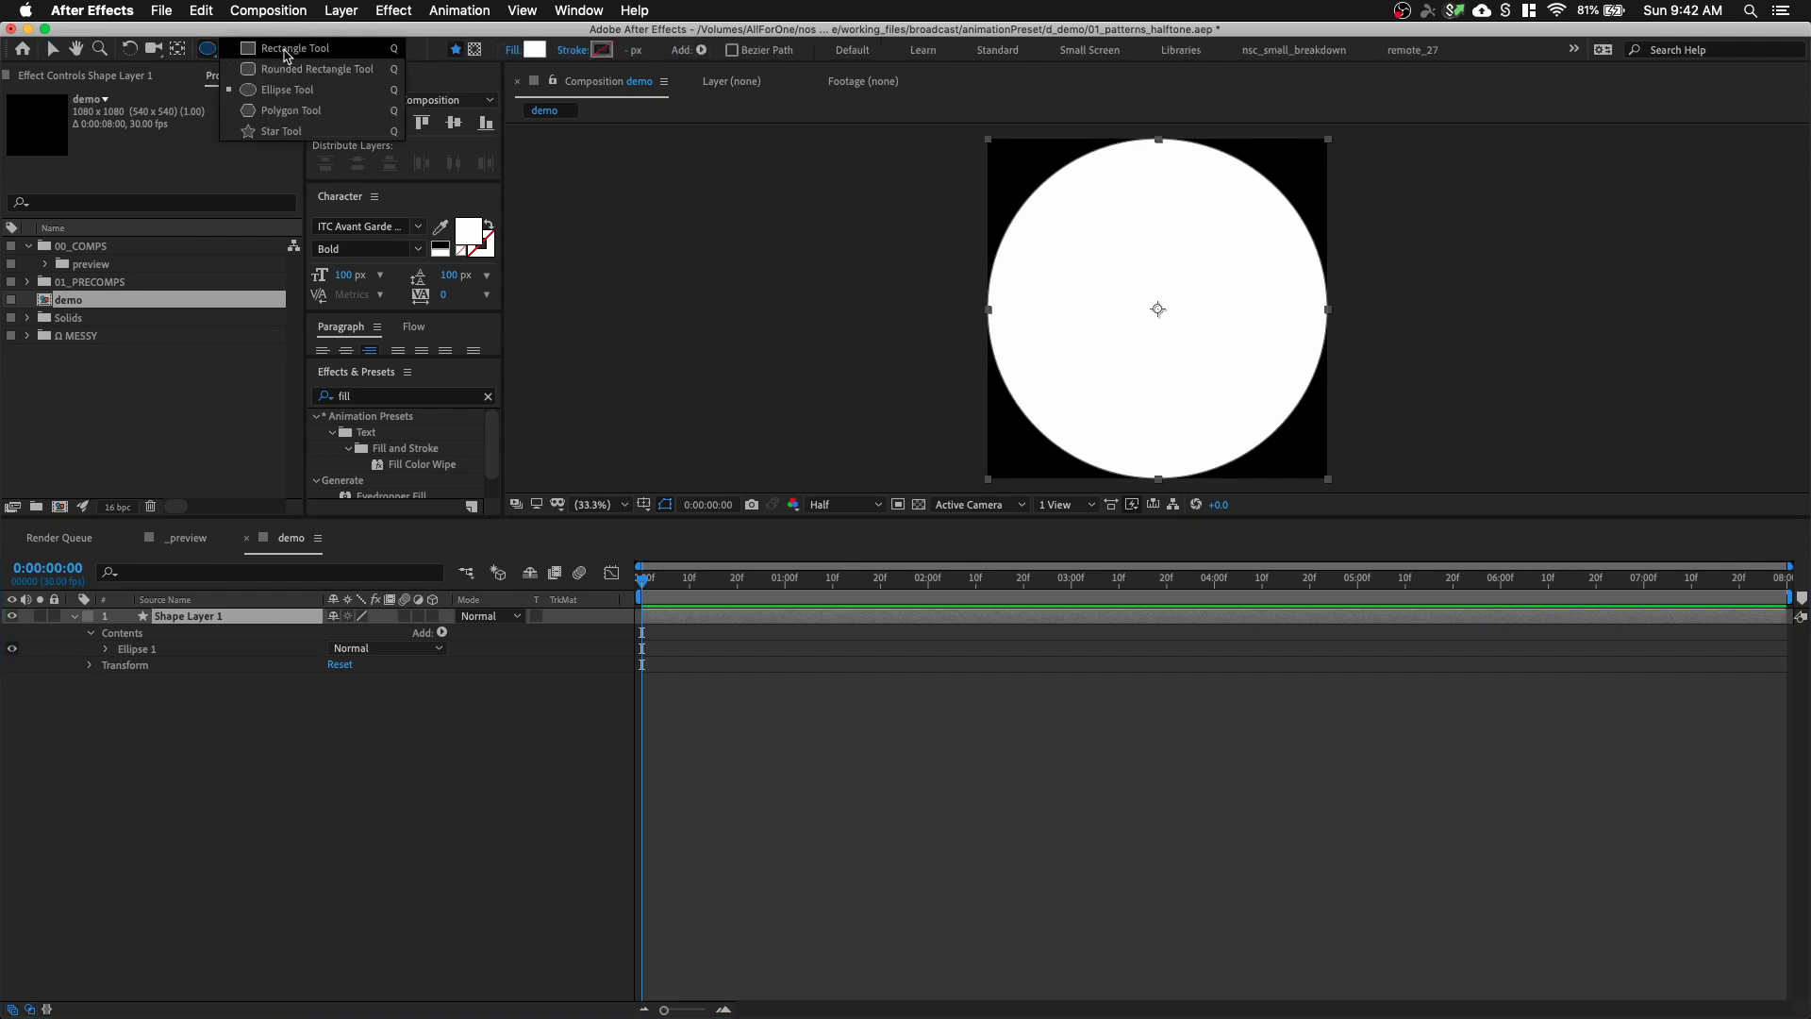
{"action": "left_click", "coordinate": [286, 55]}
{"action": "double_click", "coordinate": [209, 52]}
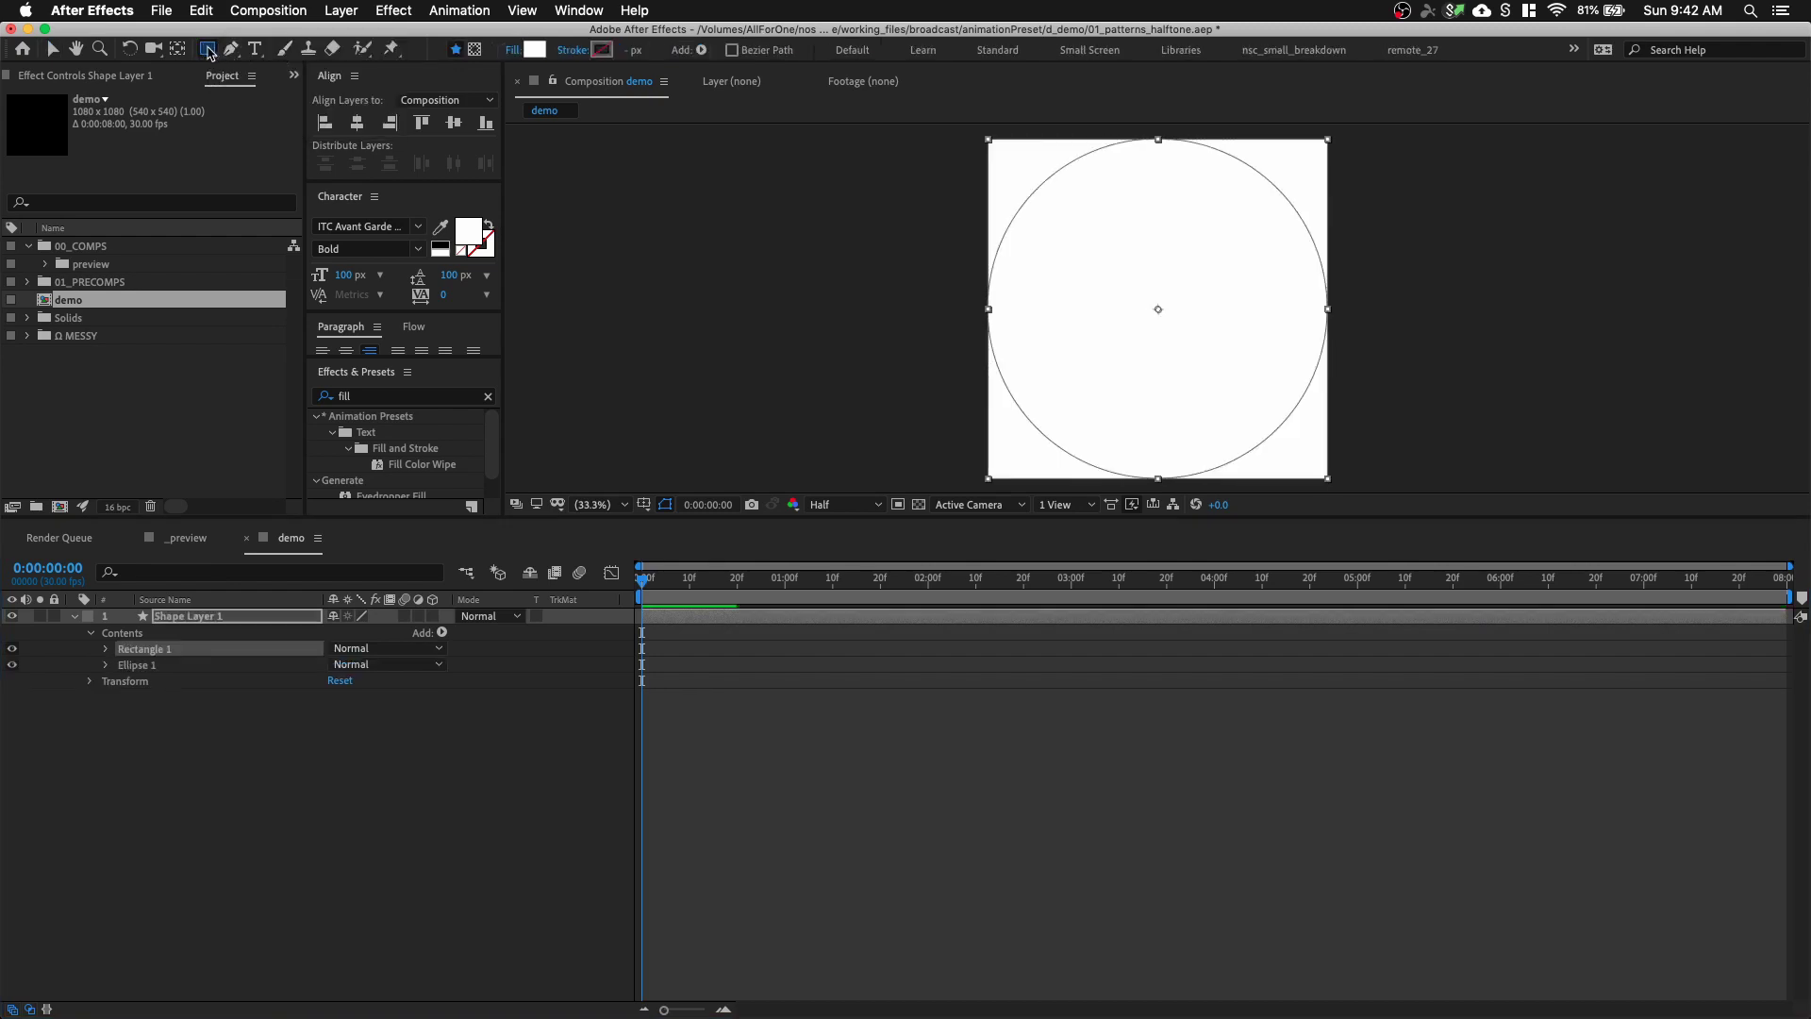
{"action": "key", "text": "v"}
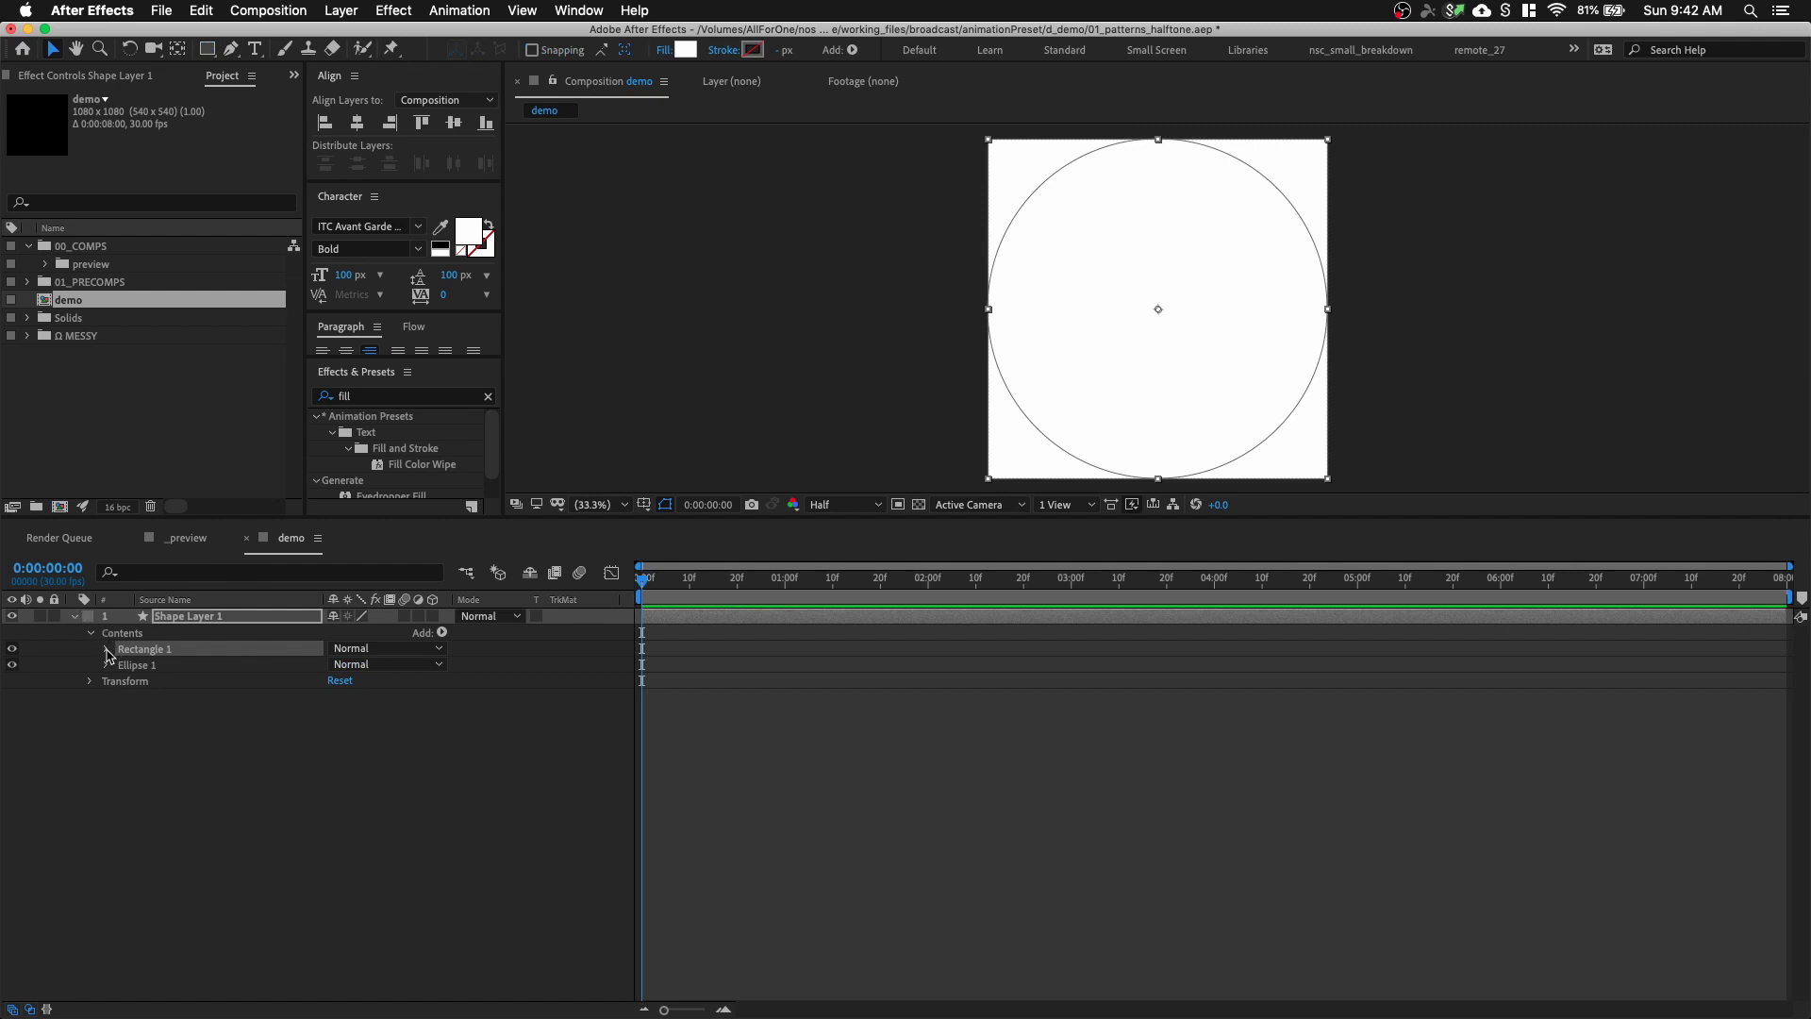
Apply a Slider Control effect to Shape Layer 1
{"action": "left_click", "coordinate": [95, 77]}
{"action": "left_click", "coordinate": [426, 400]}
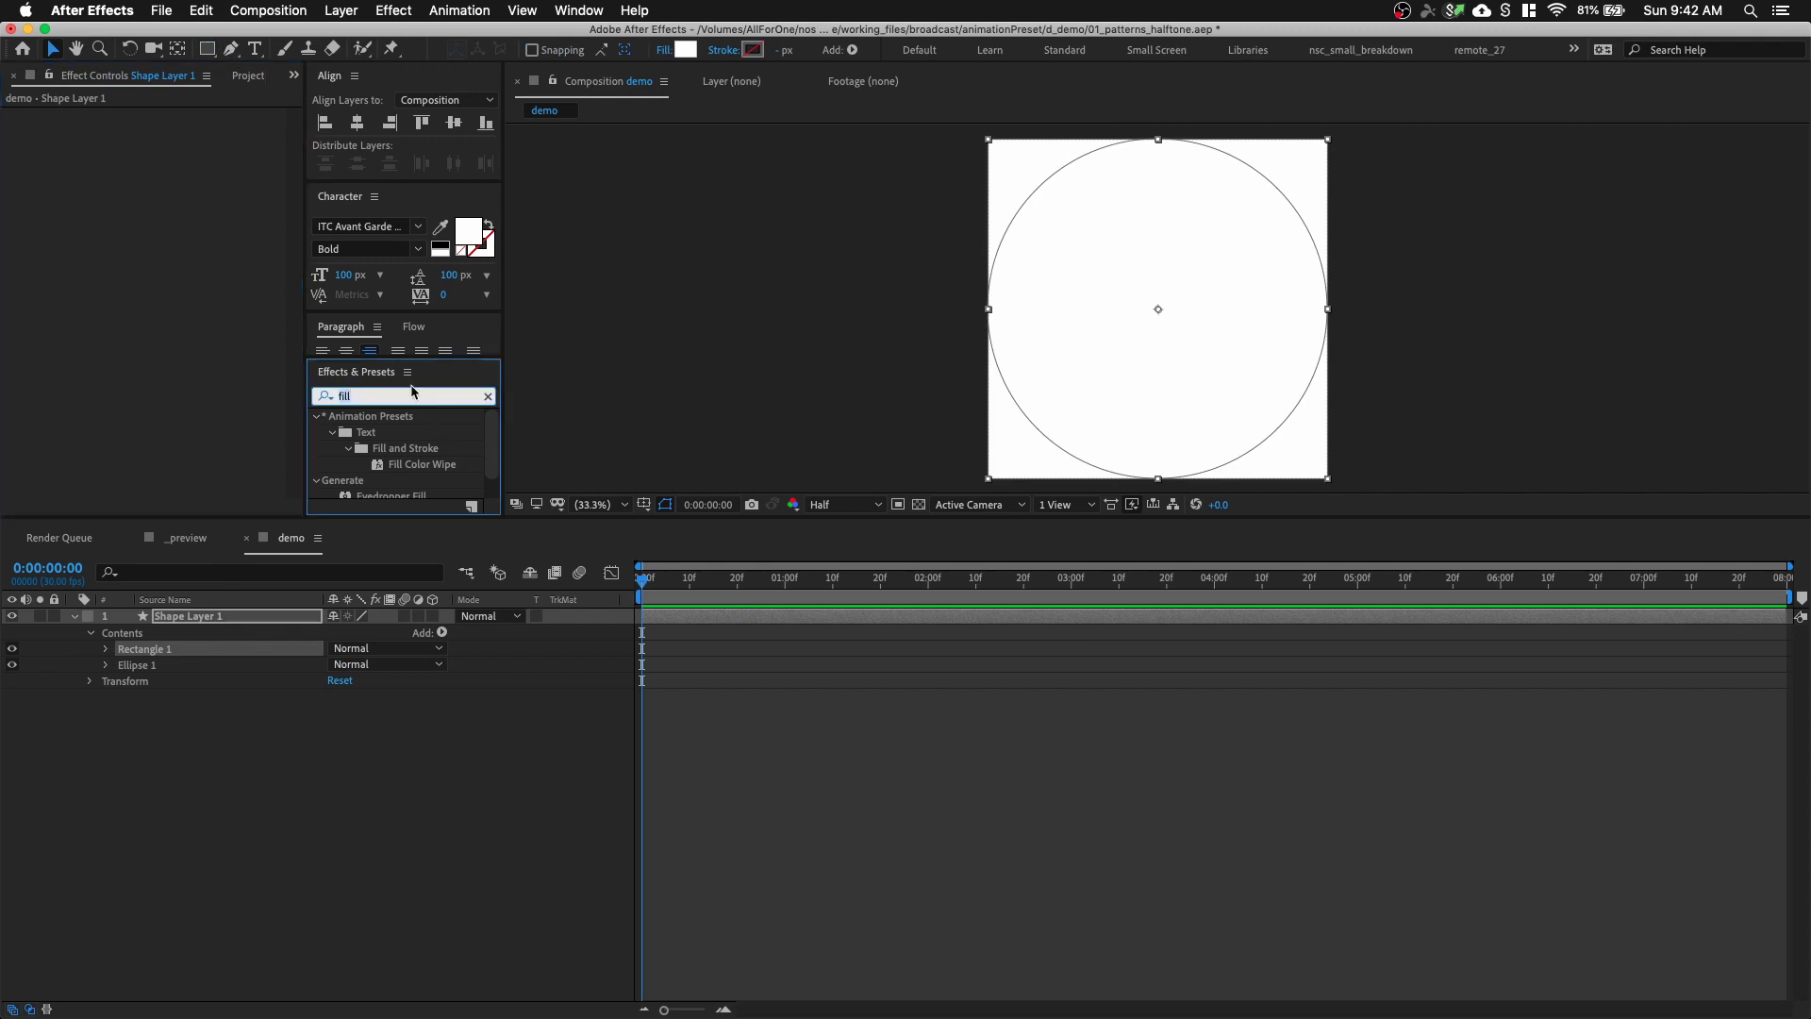
{"action": "key", "text": "BackSpace"}
{"action": "key", "text": "BackSpace"}
{"action": "key", "text": "BackSpace"}
{"action": "key", "text": "BackSpace"}
{"action": "type", "text": "slider"}
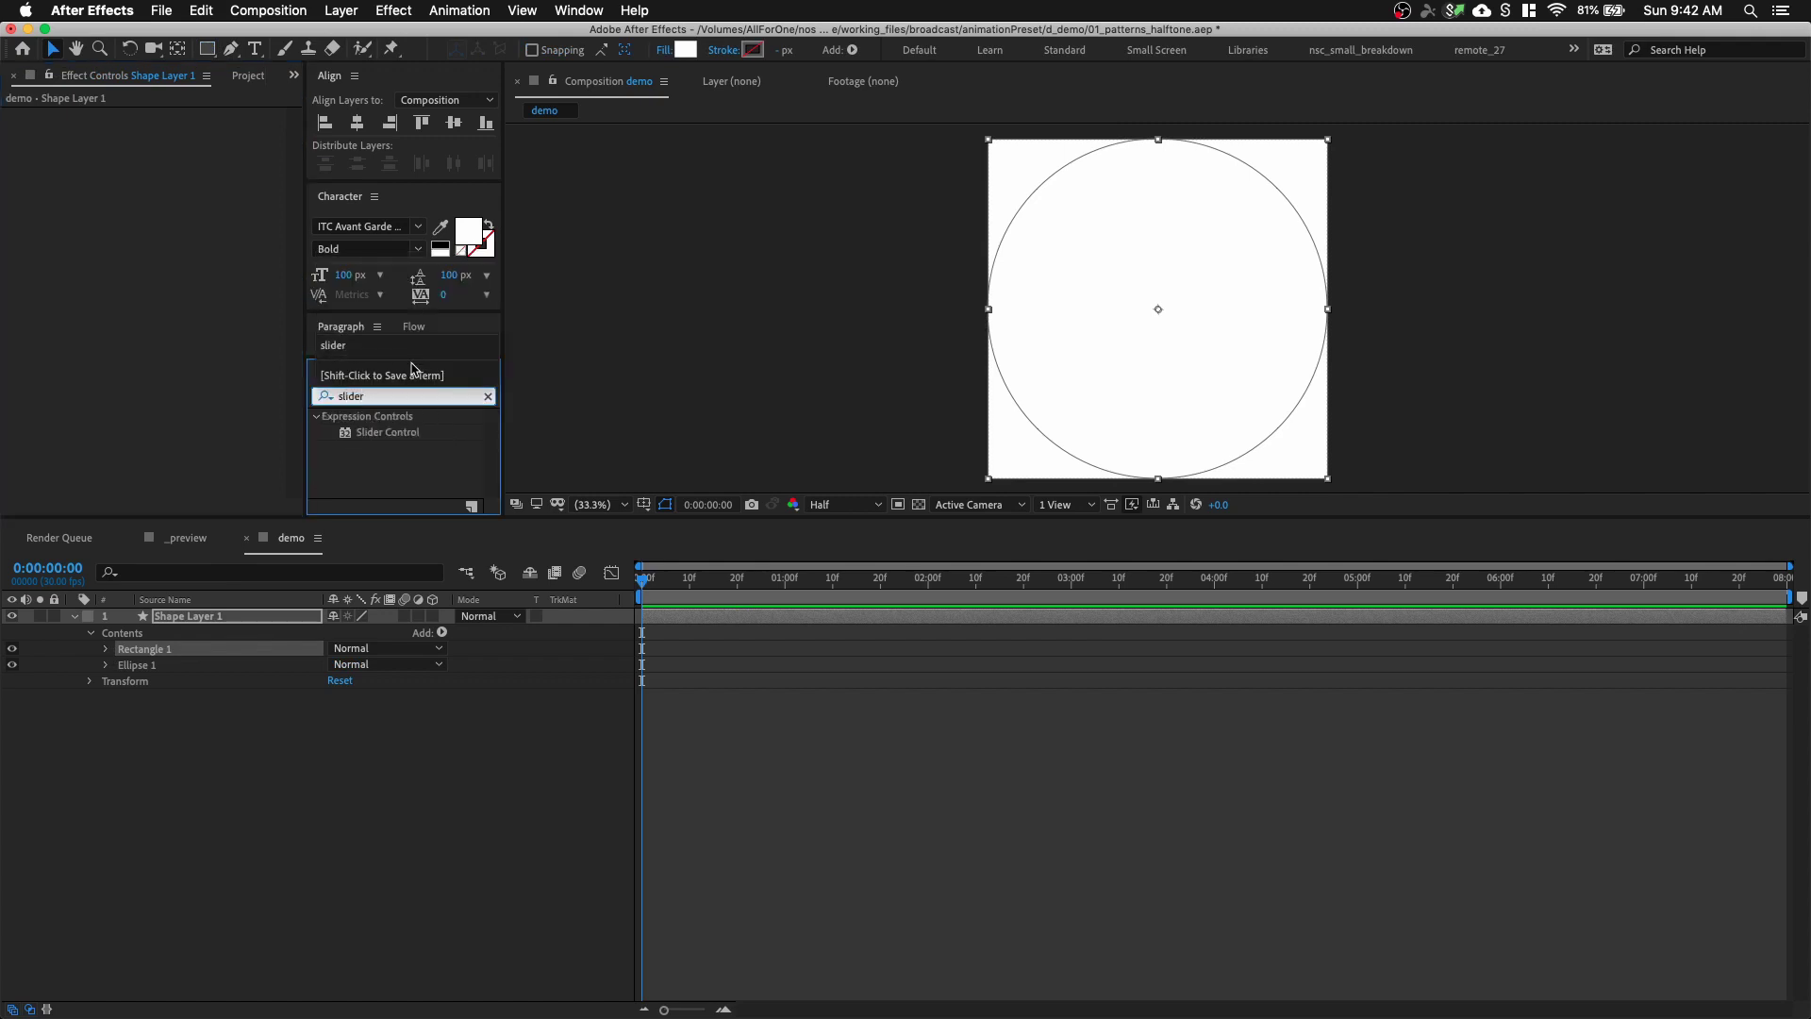
{"action": "left_click", "coordinate": [376, 479]}
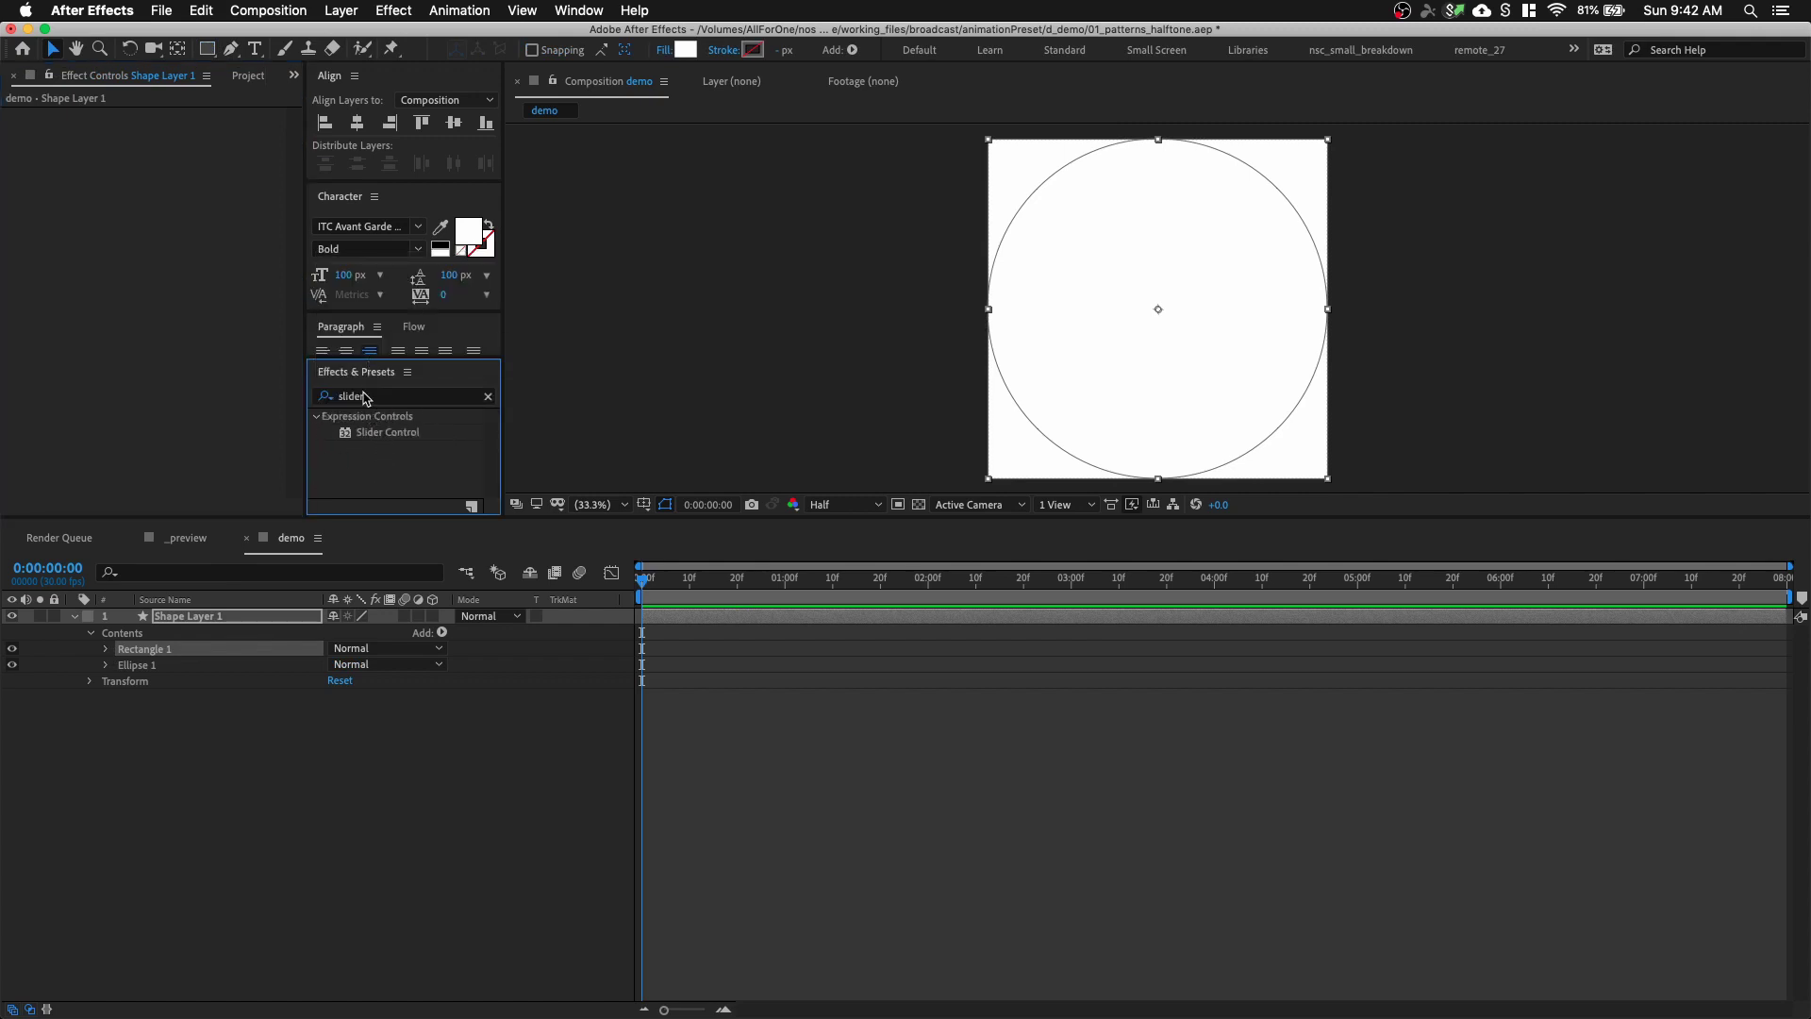
{"action": "double_click", "coordinate": [380, 437]}
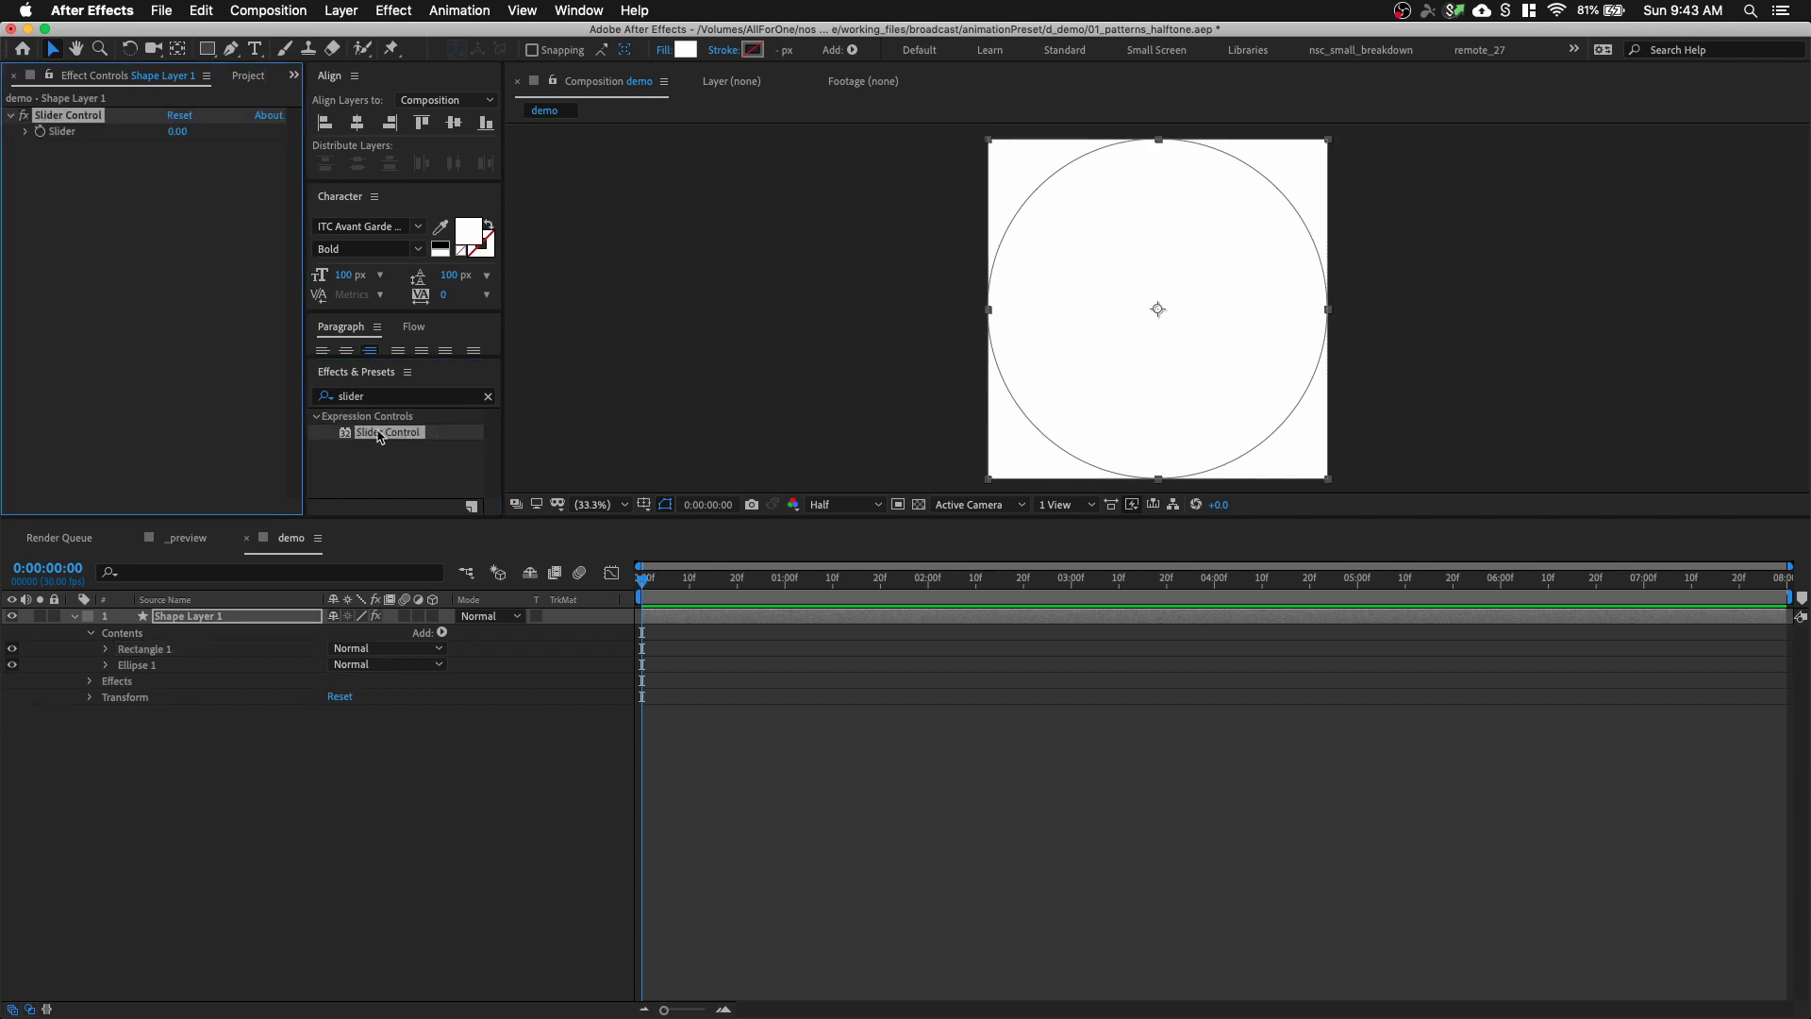
Duplicate the slider control twice and rename the first one size
{"action": "left_click", "coordinate": [93, 158]}
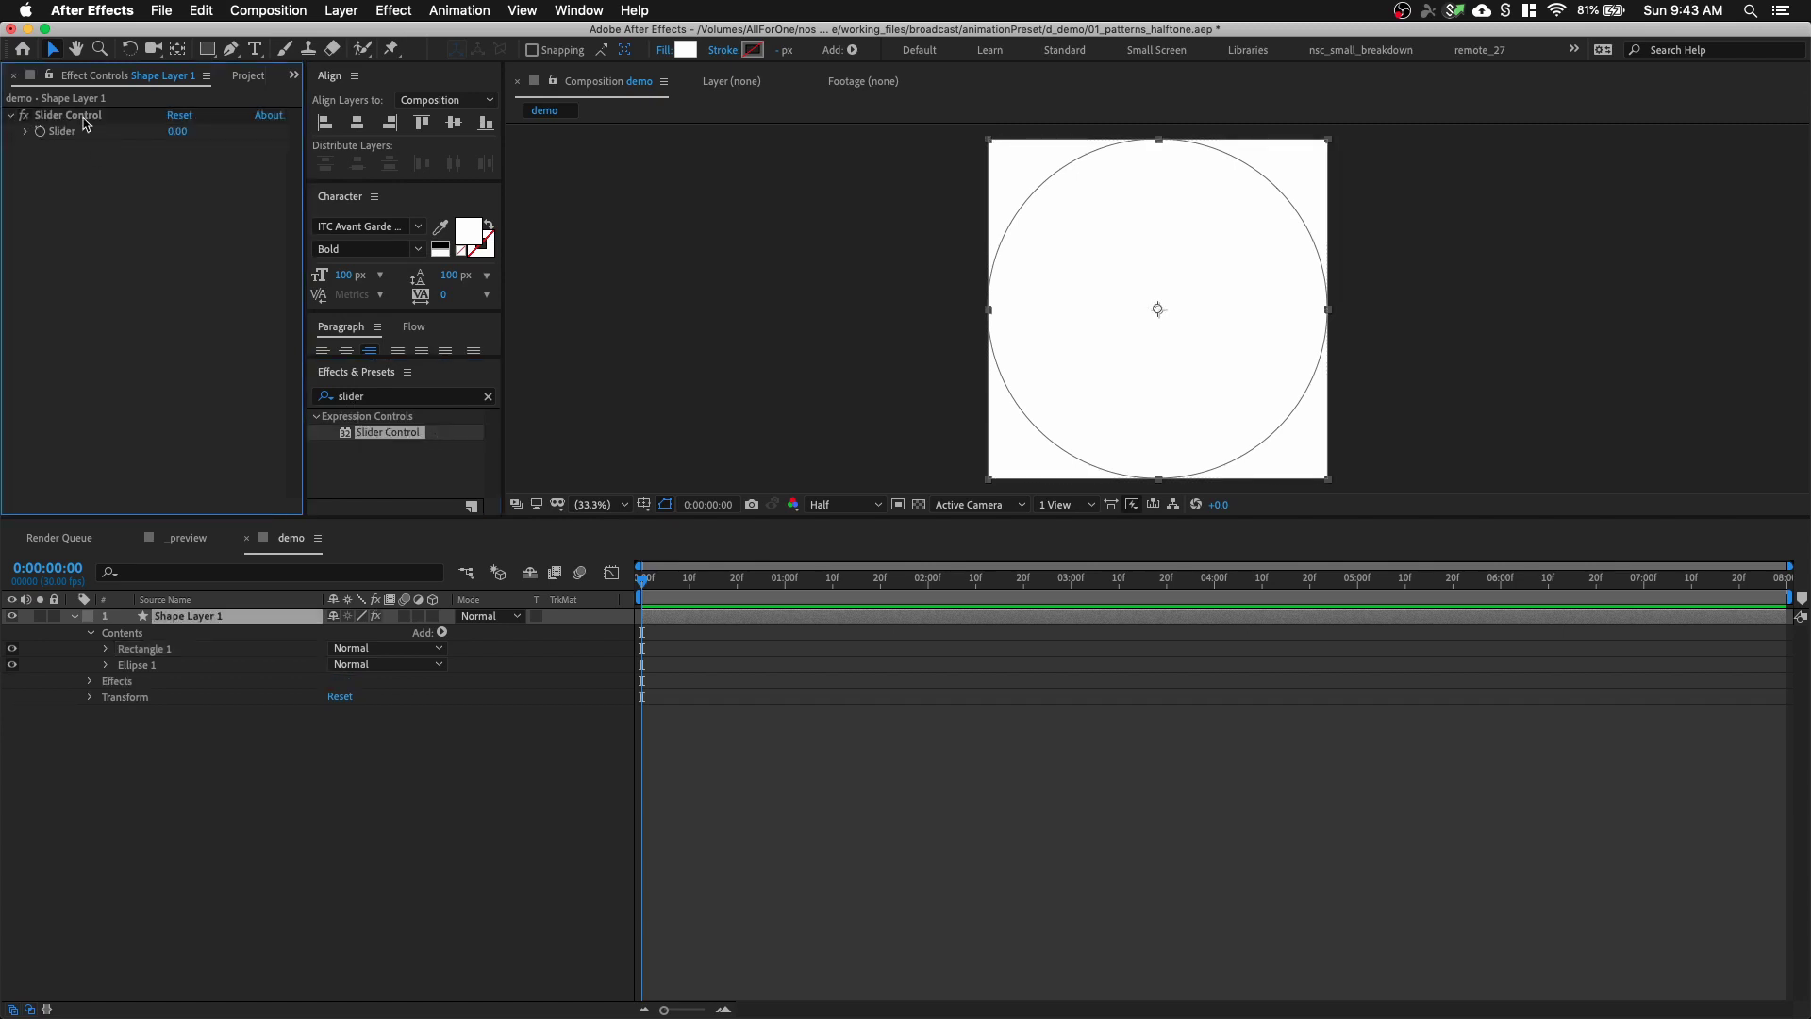
{"action": "left_click", "coordinate": [83, 115]}
{"action": "key", "text": "super+d"}
{"action": "key", "text": "super+d"}
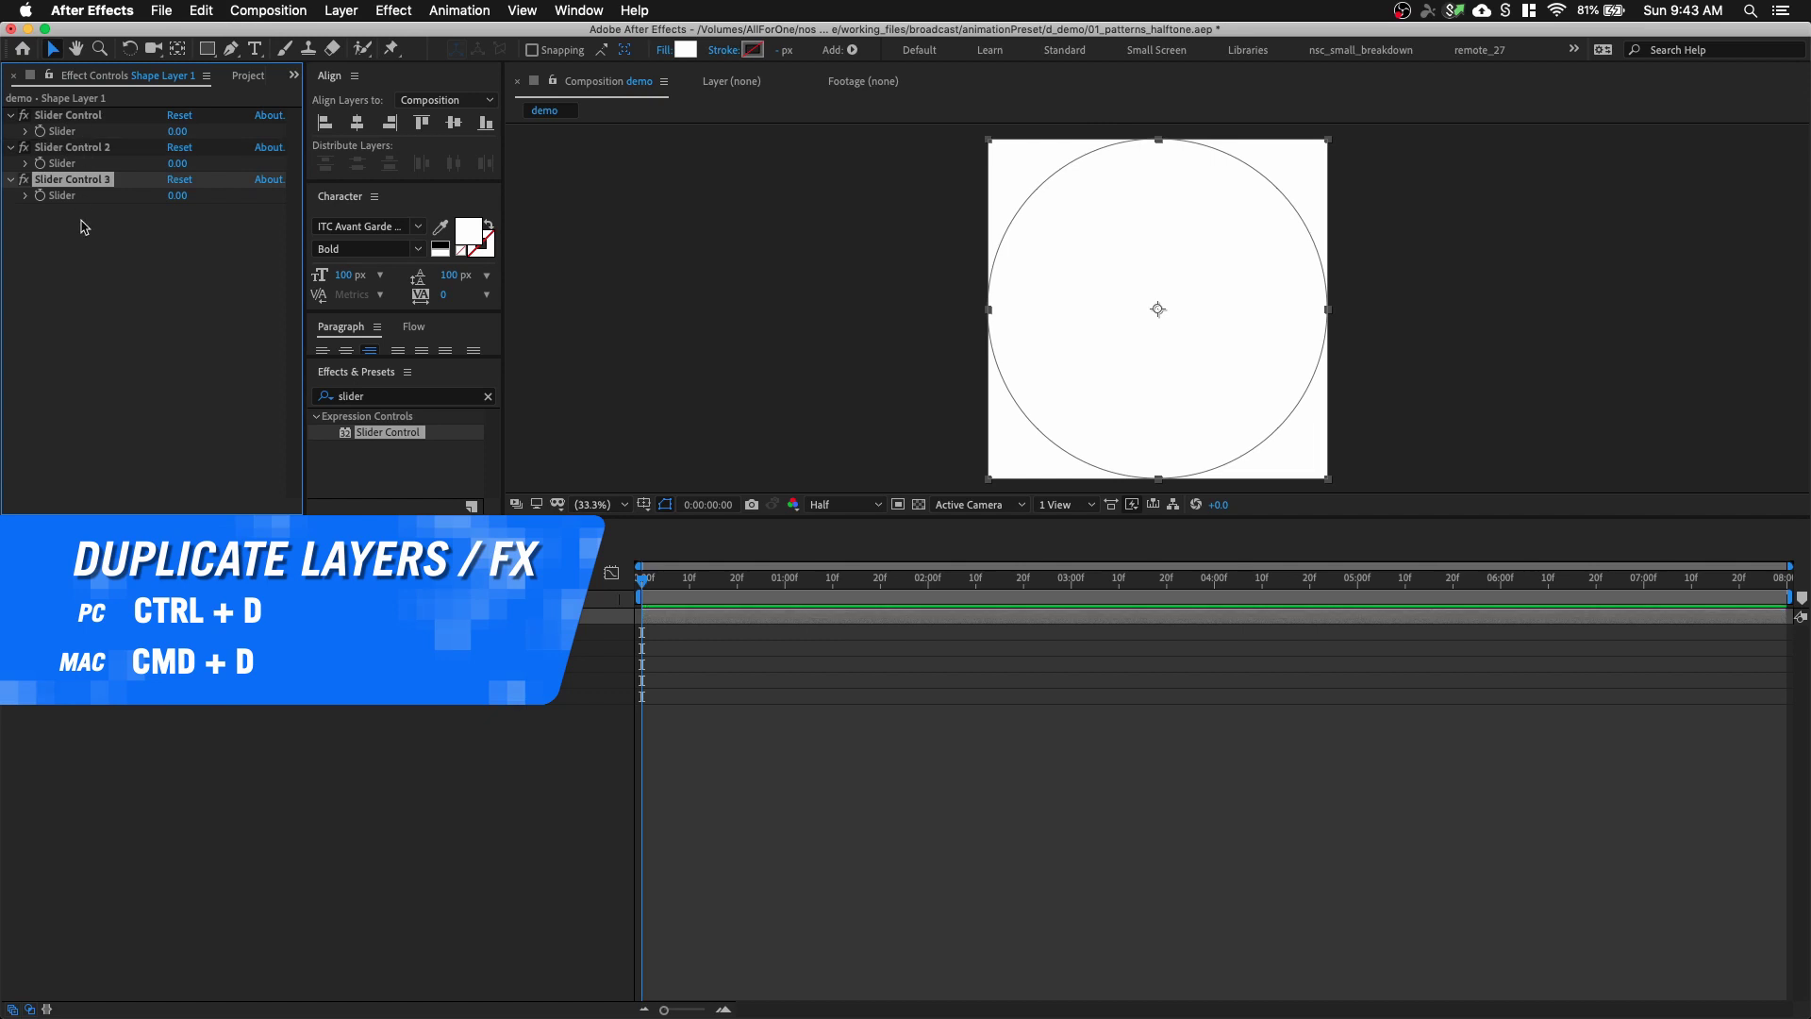
{"action": "left_click", "coordinate": [83, 231]}
{"action": "left_click", "coordinate": [82, 120]}
{"action": "key", "text": "Return"}
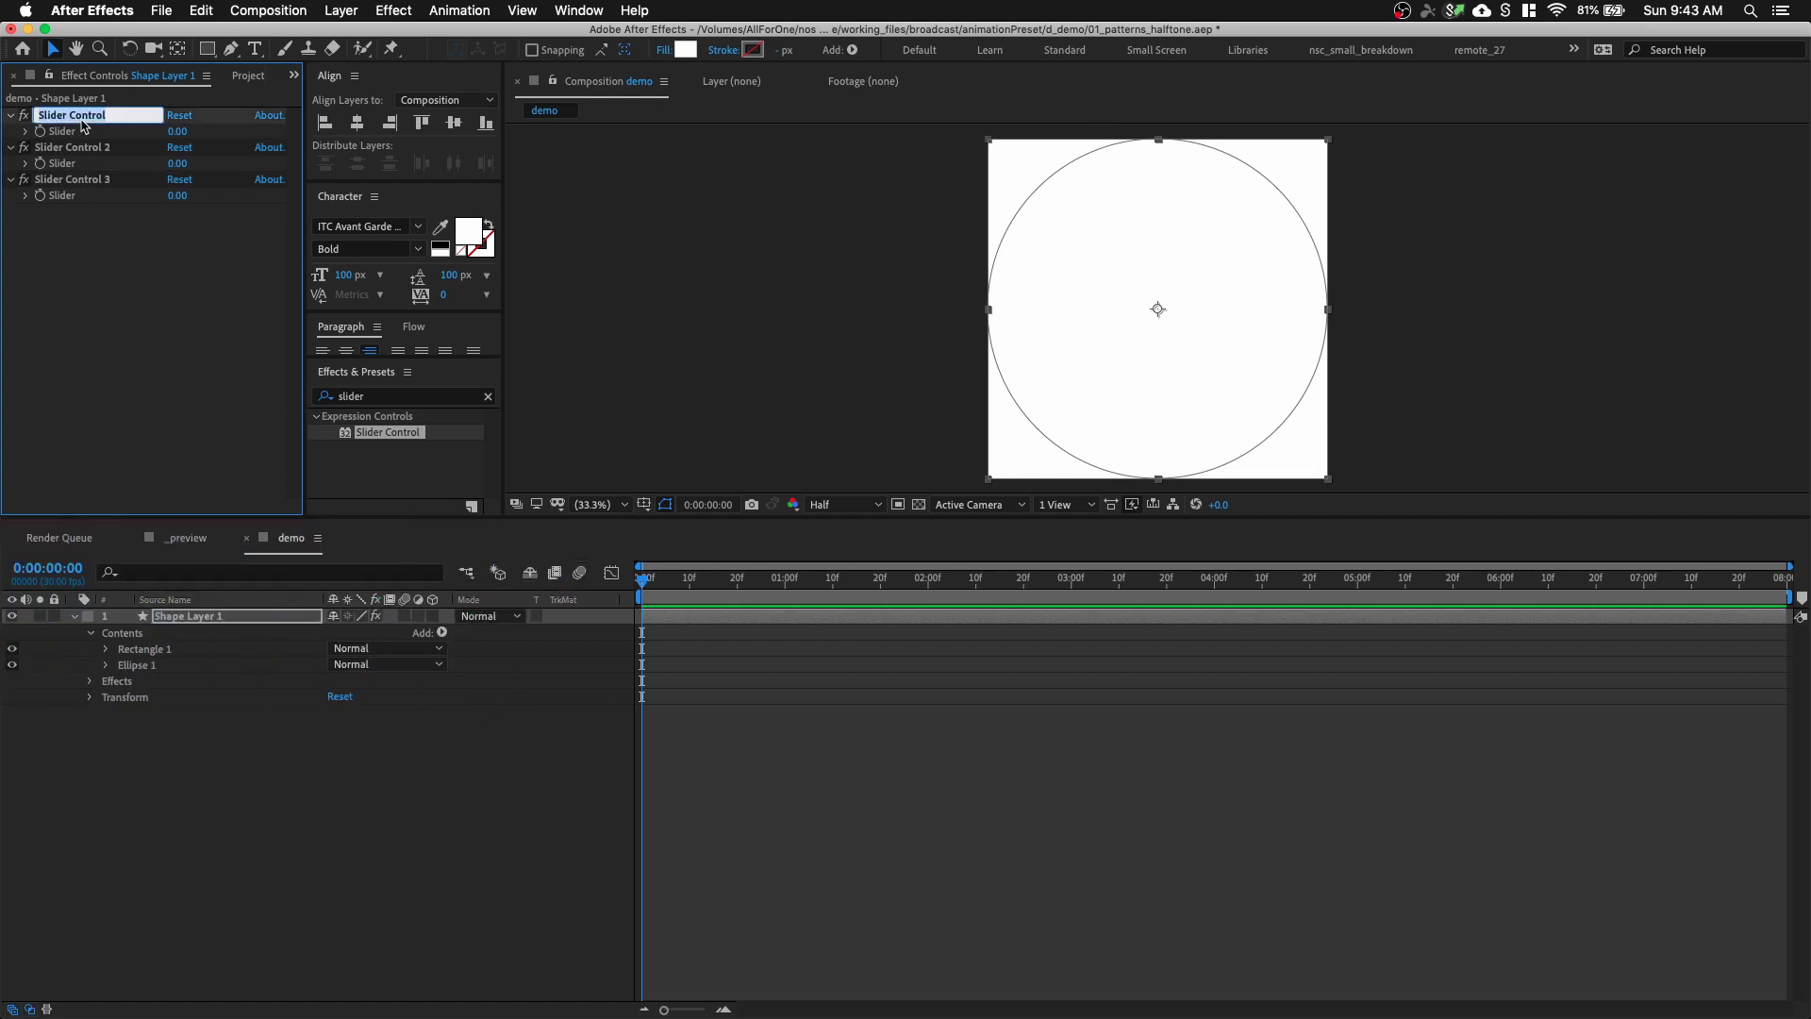
{"action": "type", "text": "cize"}
{"action": "key", "text": "Return"}
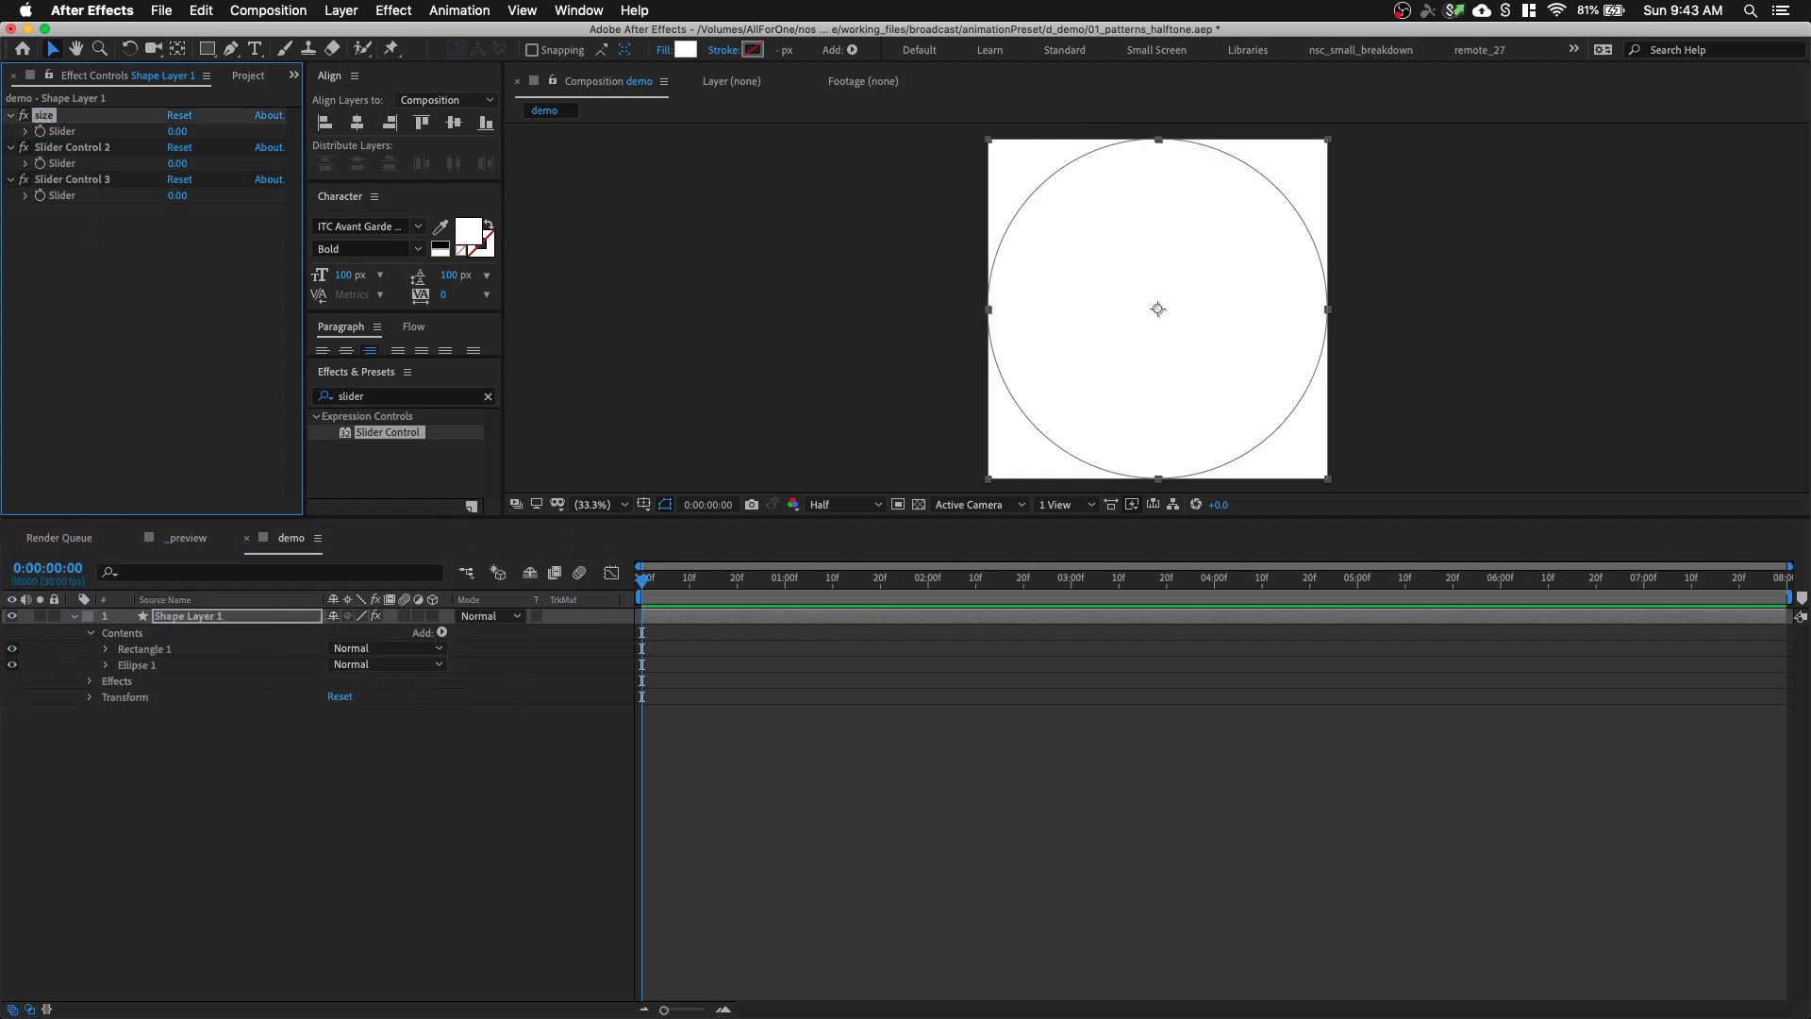
Rename the second slider spacing and the third slider copies
{"action": "left_click", "coordinate": [146, 148]}
{"action": "key", "text": "Return"}
{"action": "type", "text": "spacing"}
{"action": "key", "text": "Return"}
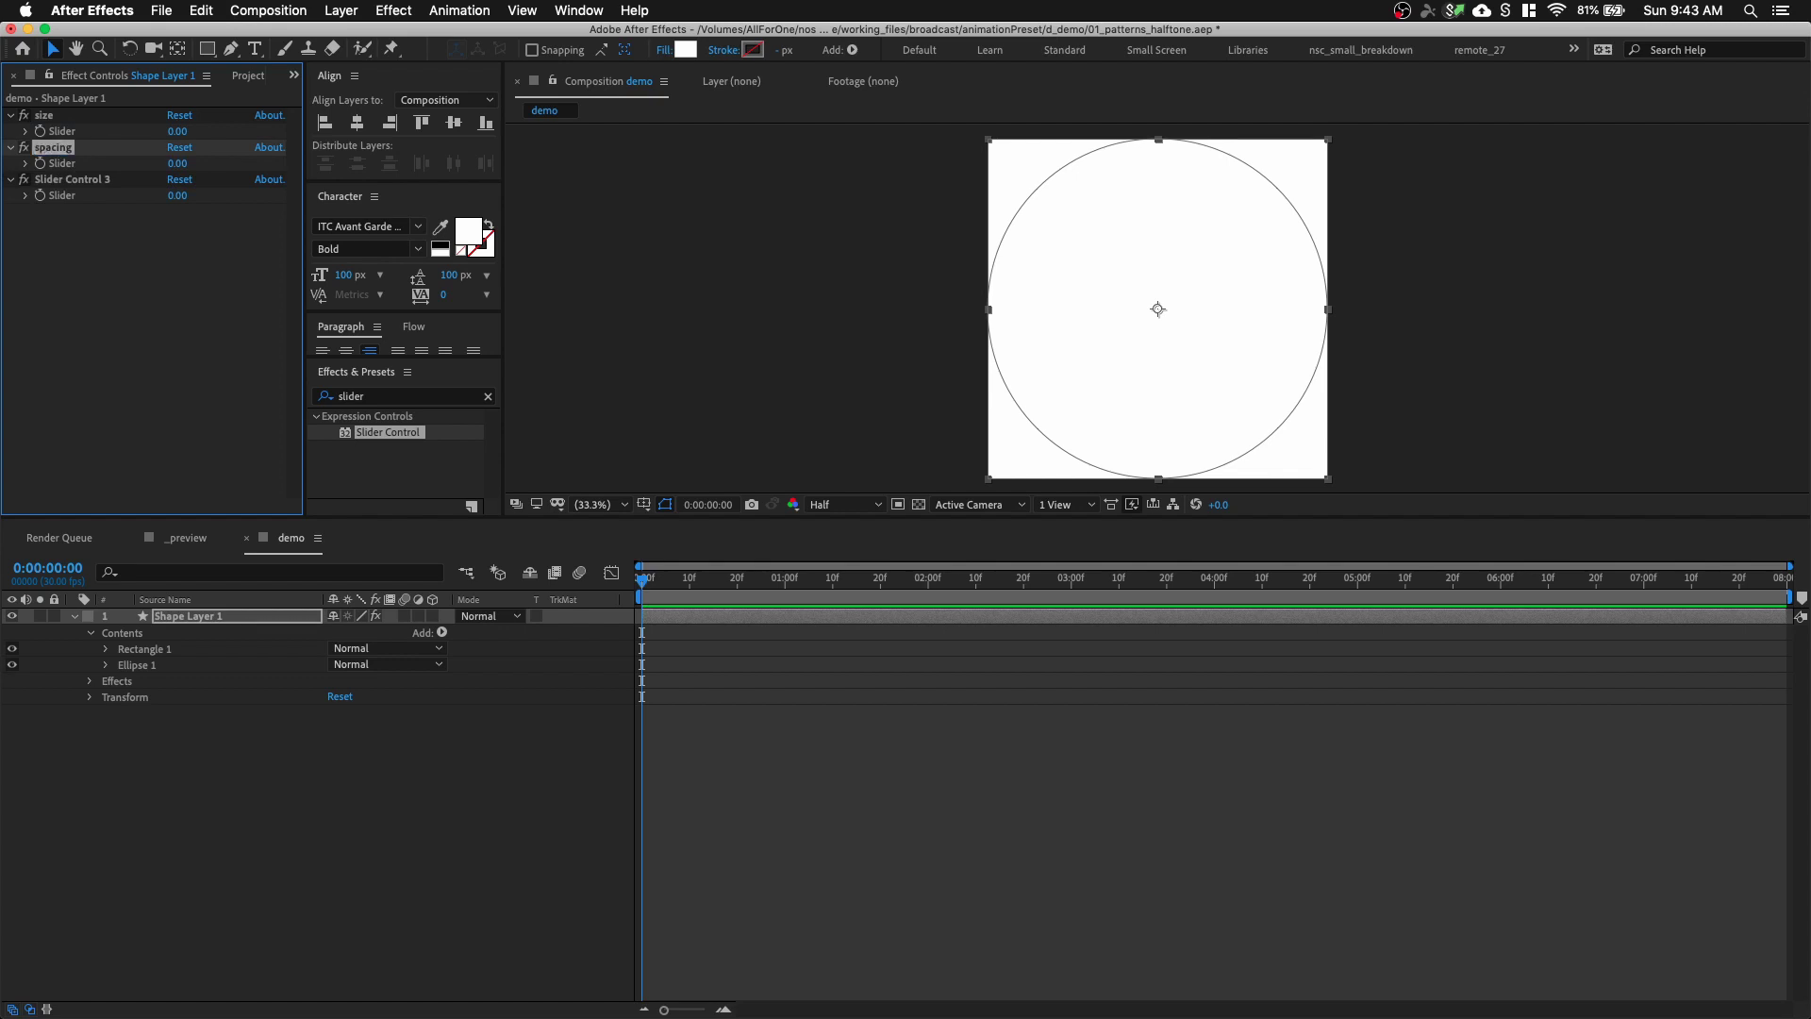
{"action": "left_click", "coordinate": [131, 180]}
{"action": "key", "text": "Return"}
{"action": "type", "text": "copies"}
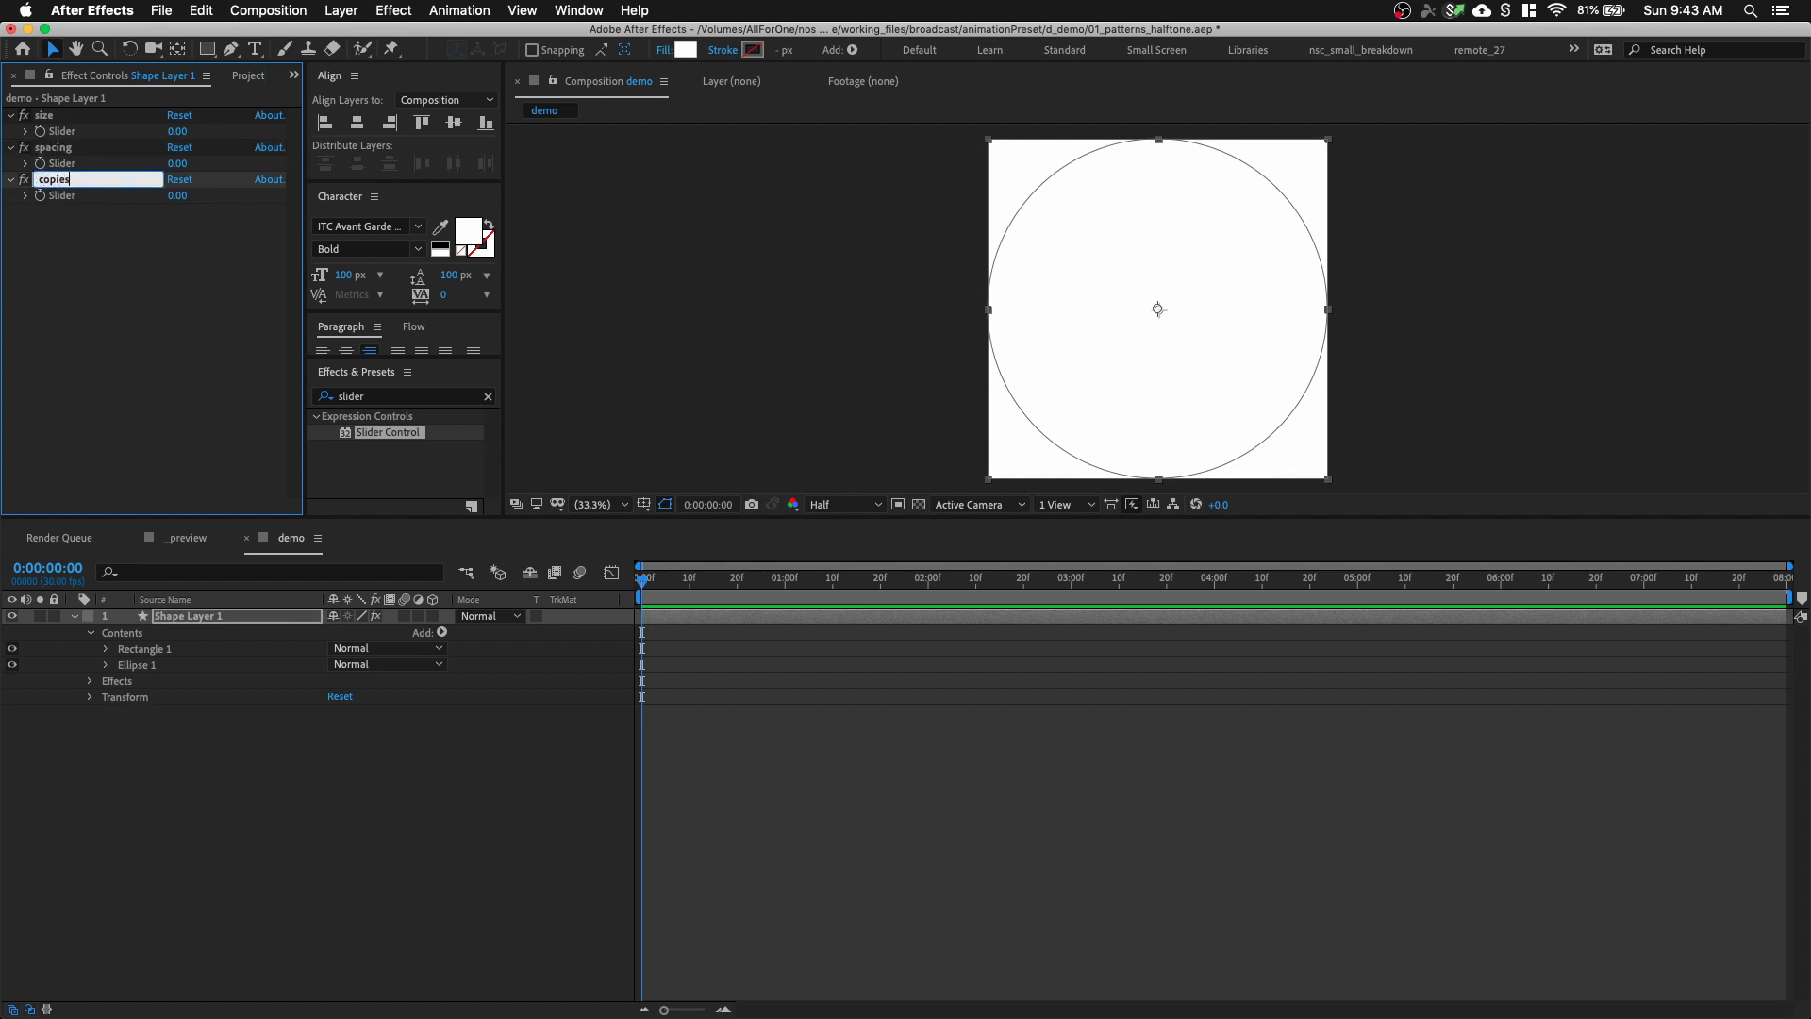
{"action": "key", "text": "Return"}
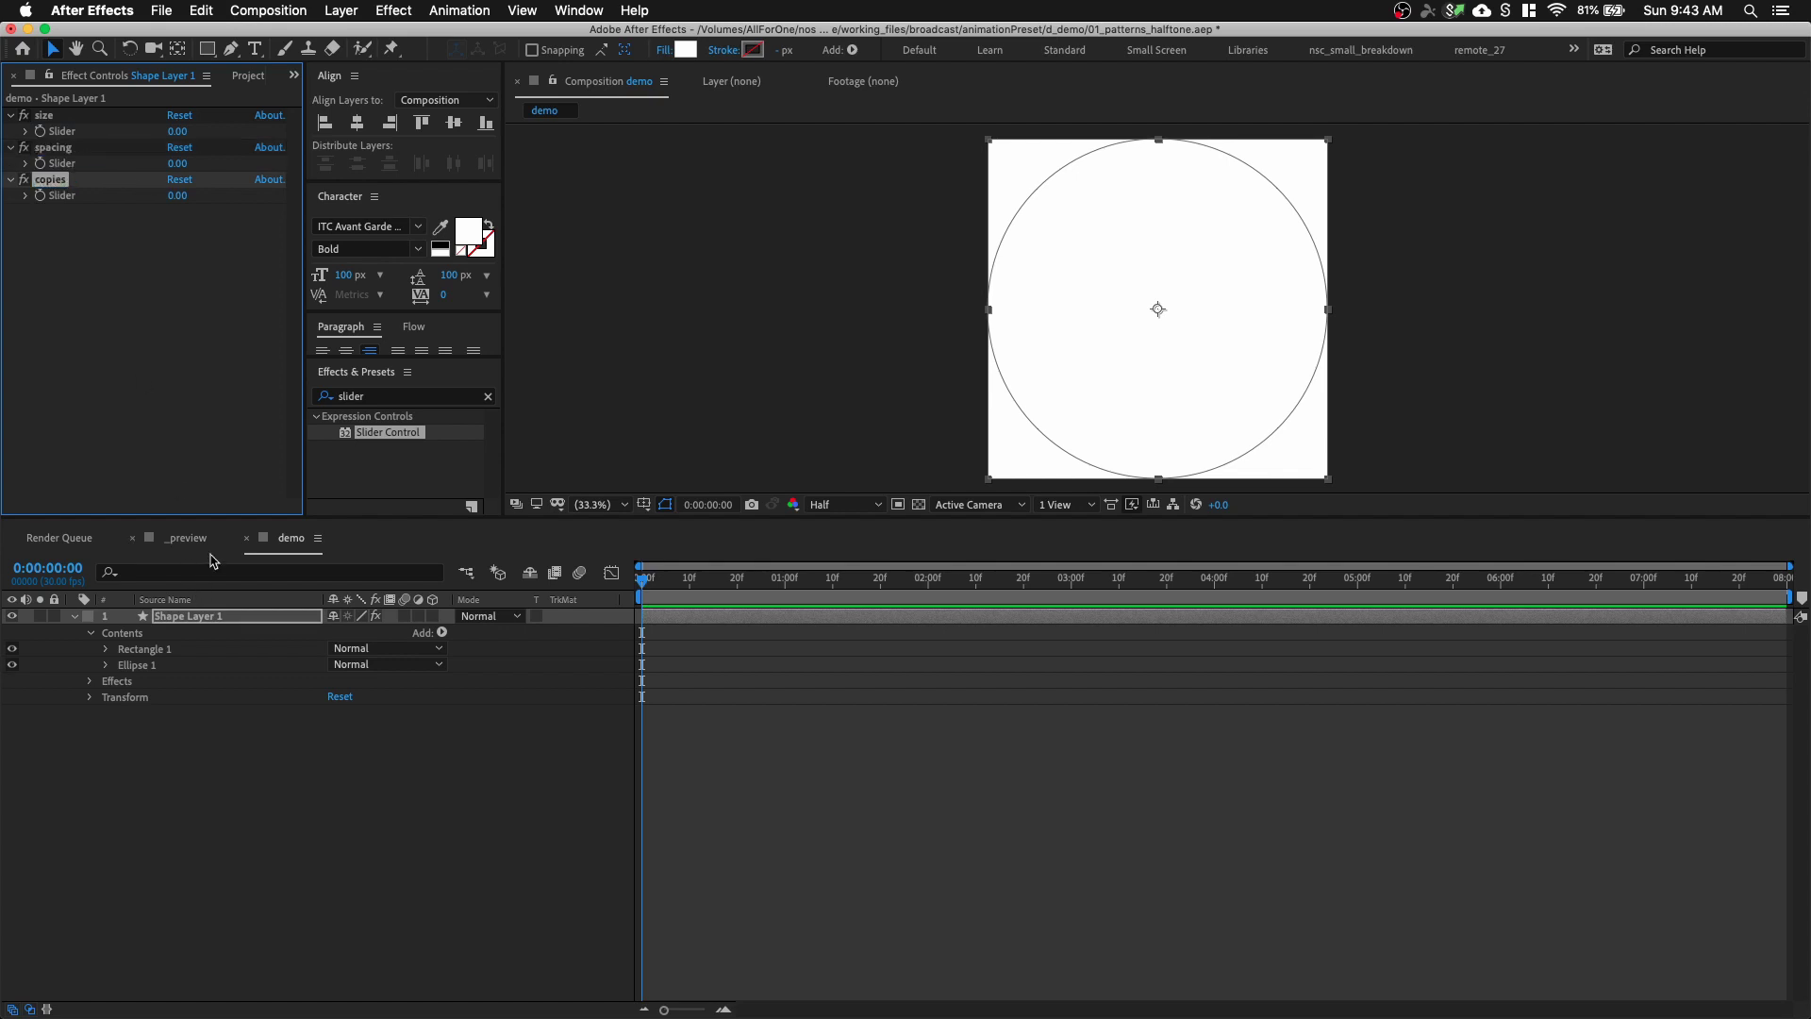
Apply a Checkbox Control to the shape layer and rename it stagger
{"action": "left_click", "coordinate": [401, 396]}
{"action": "type", "text": "ce"}
{"action": "key", "text": "BackSpace"}
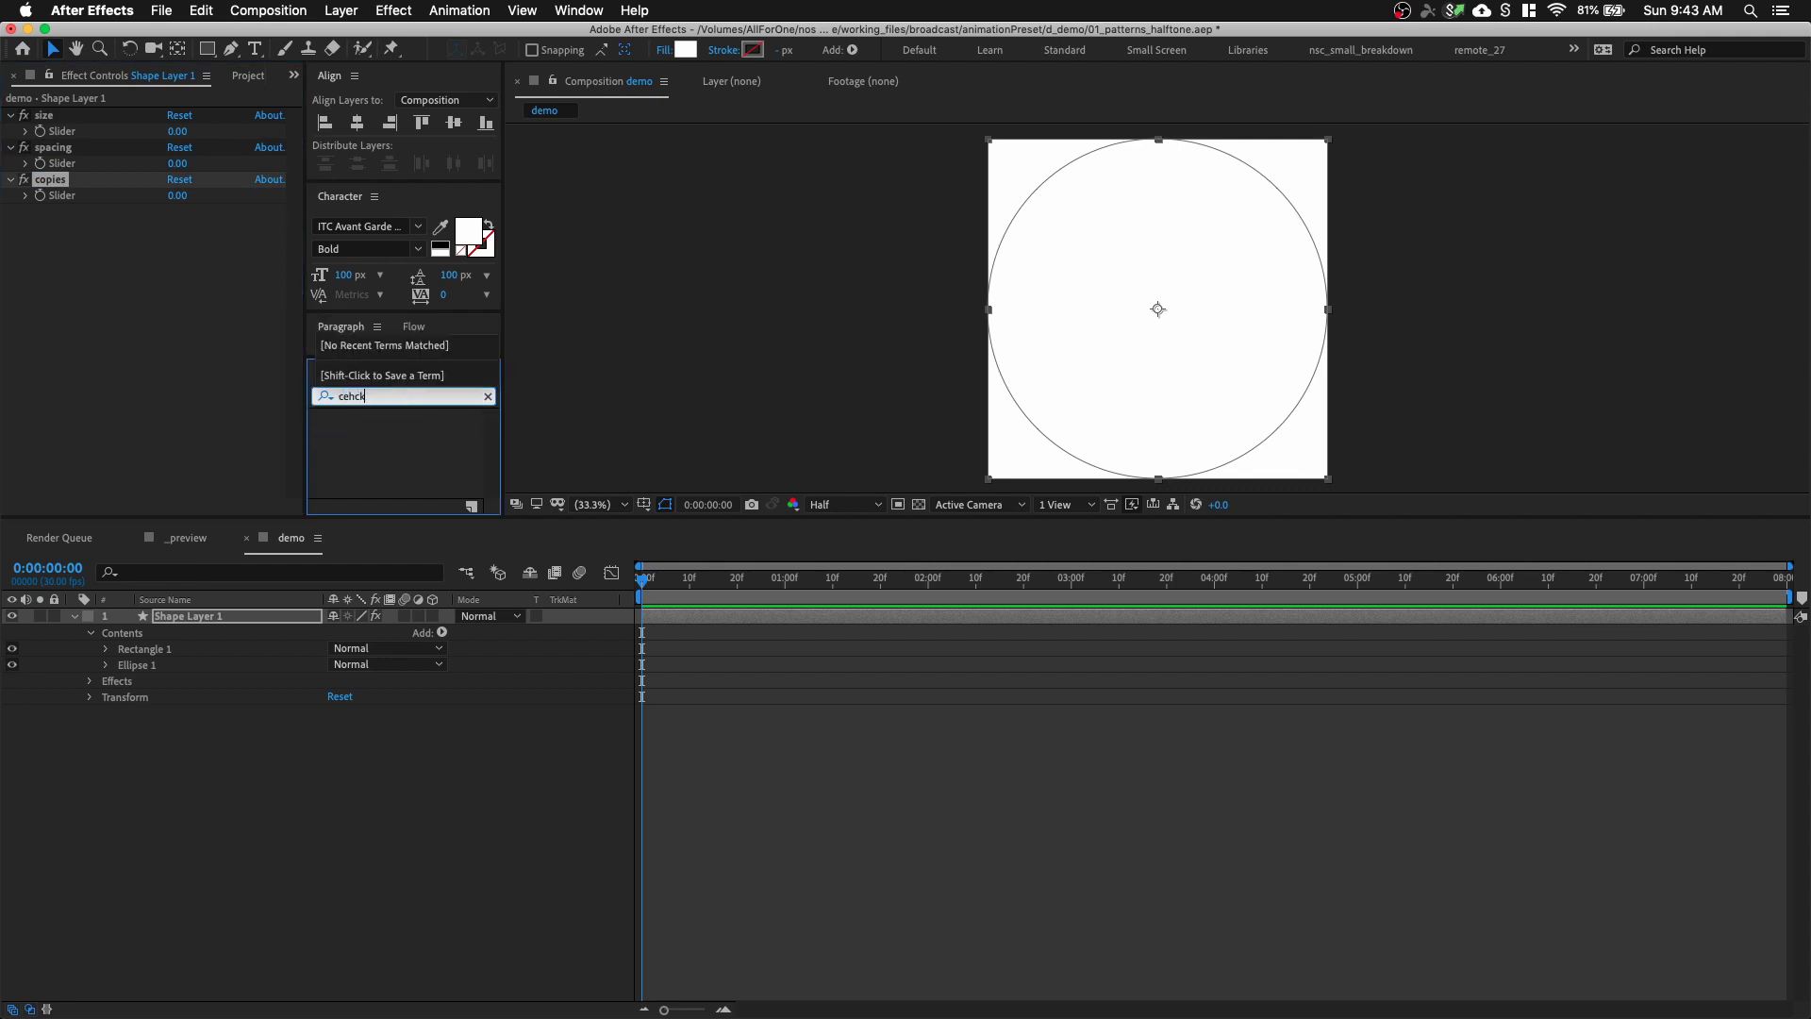
{"action": "type", "text": "hec"}
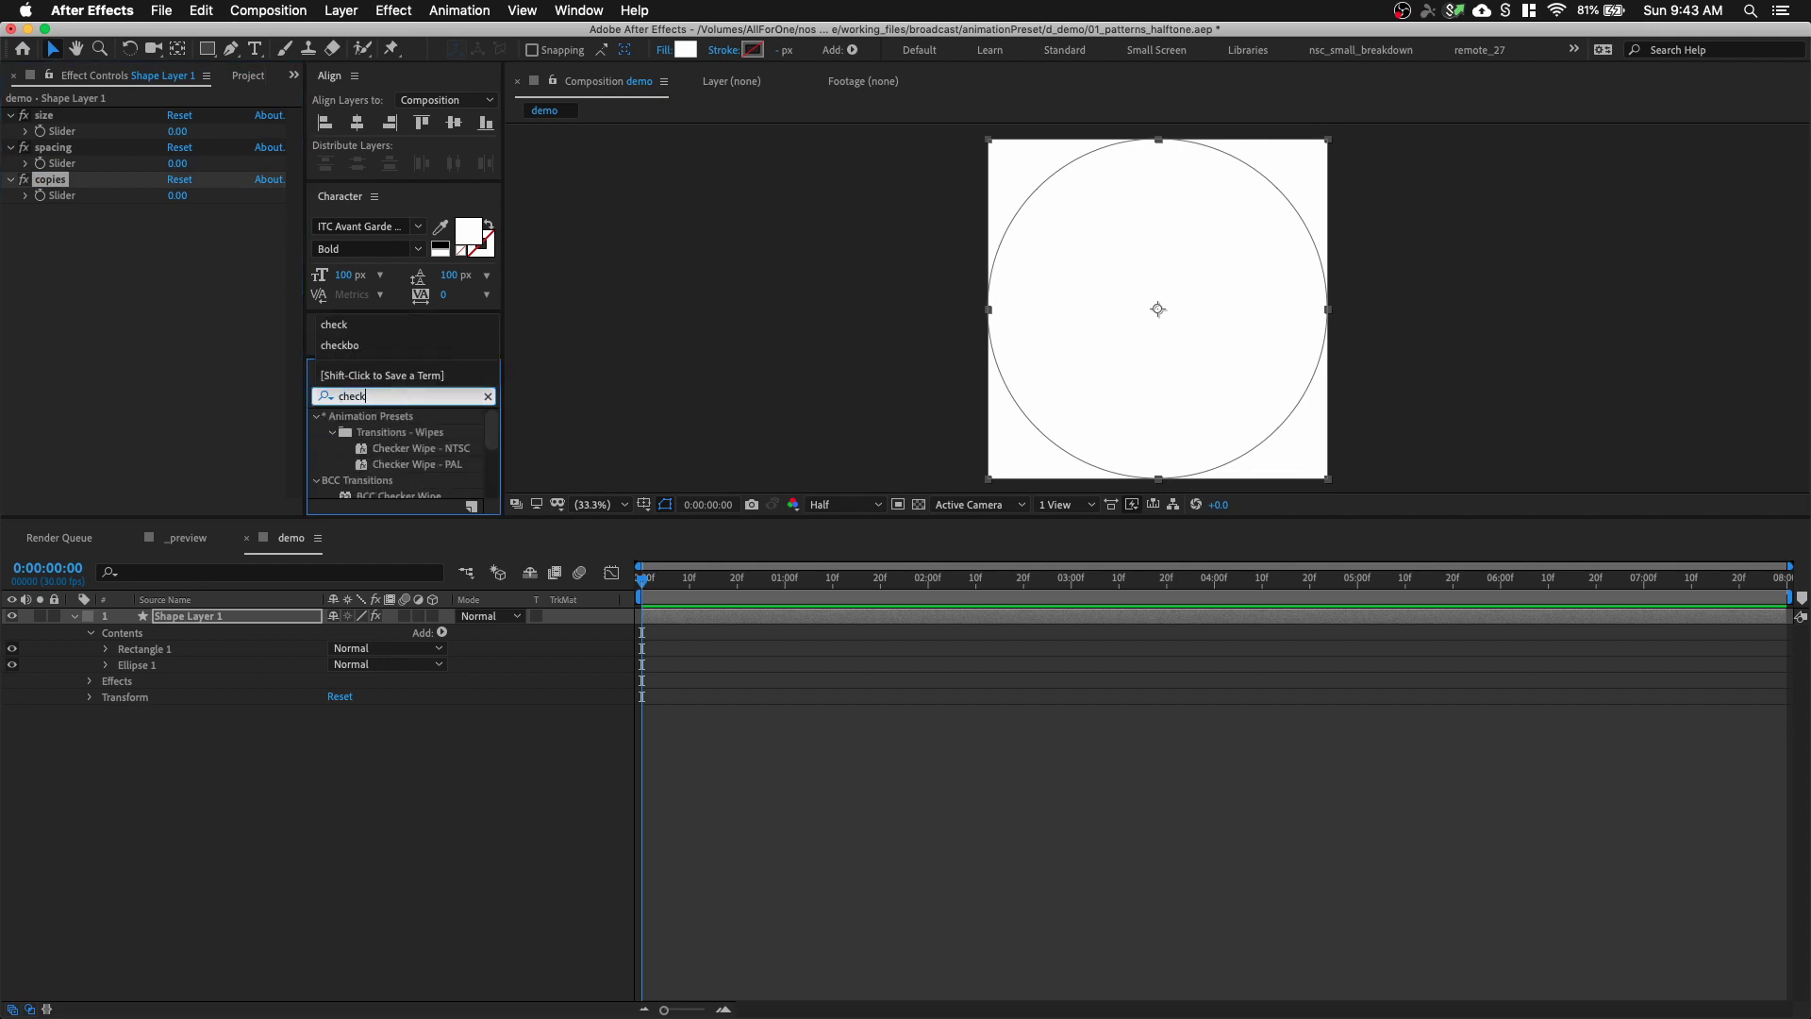
{"action": "type", "text": "kbox"}
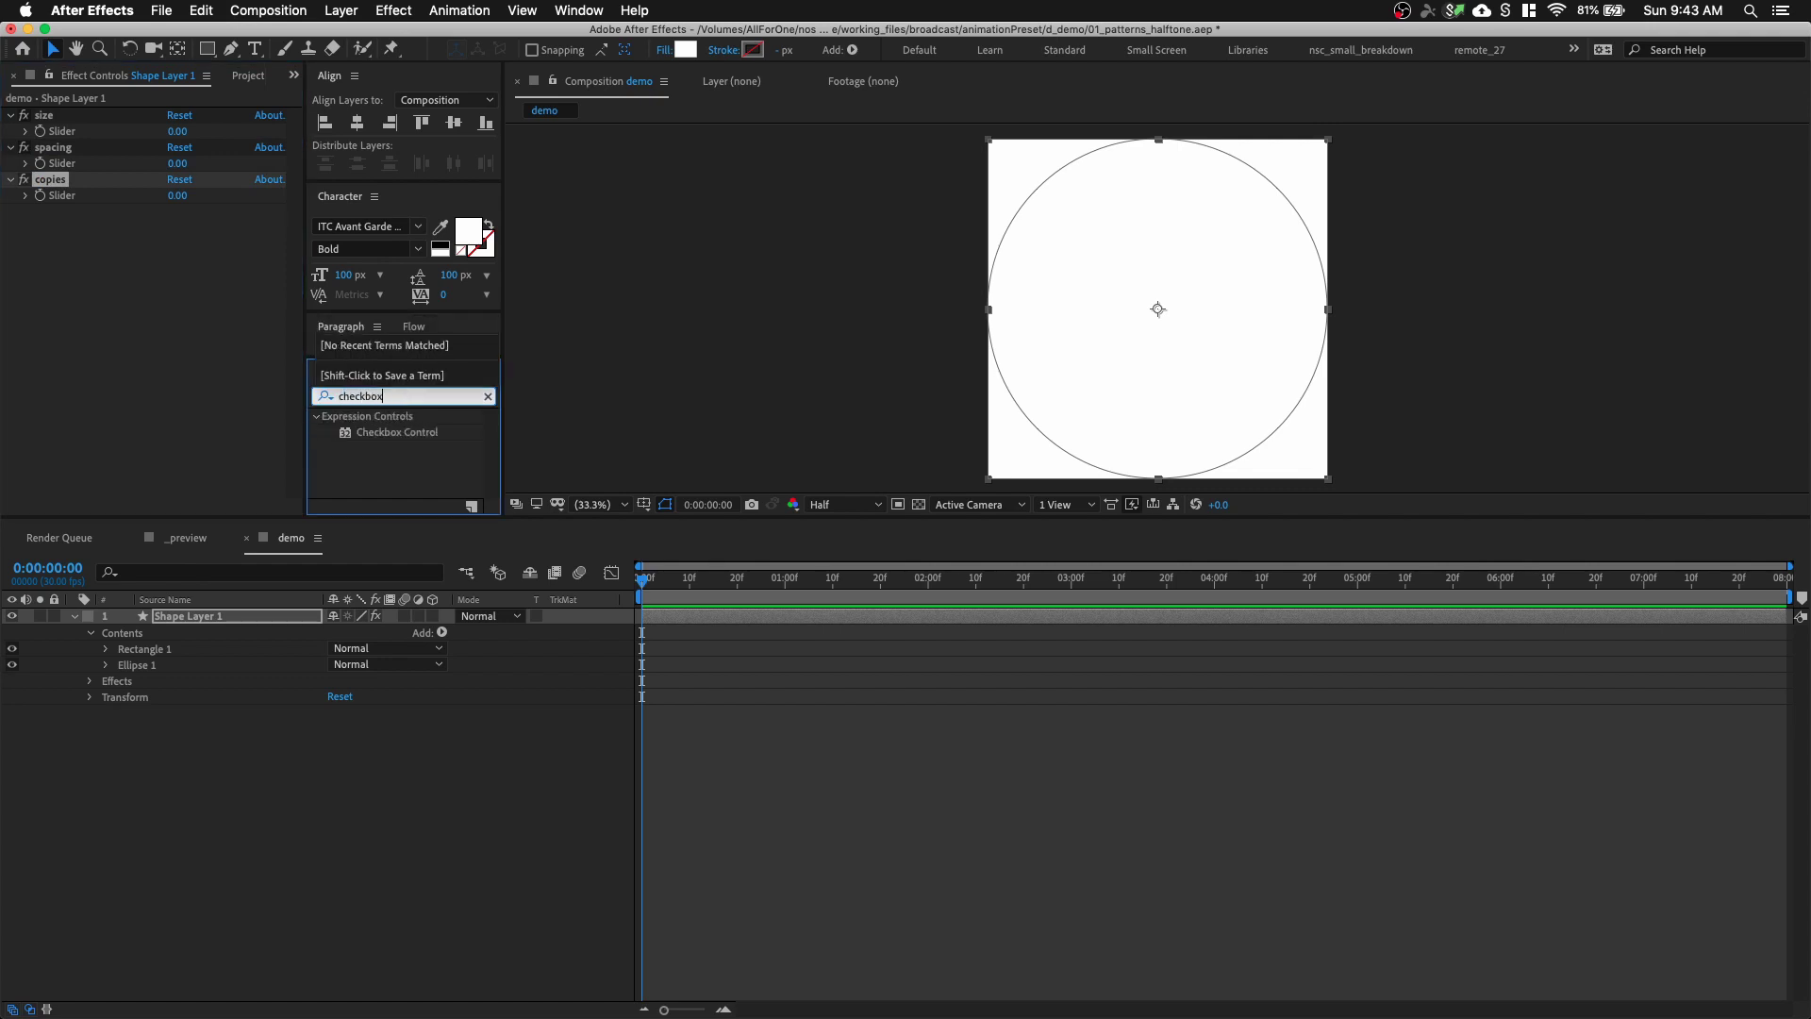
{"action": "double_click", "coordinate": [417, 434]}
{"action": "key", "text": "Return"}
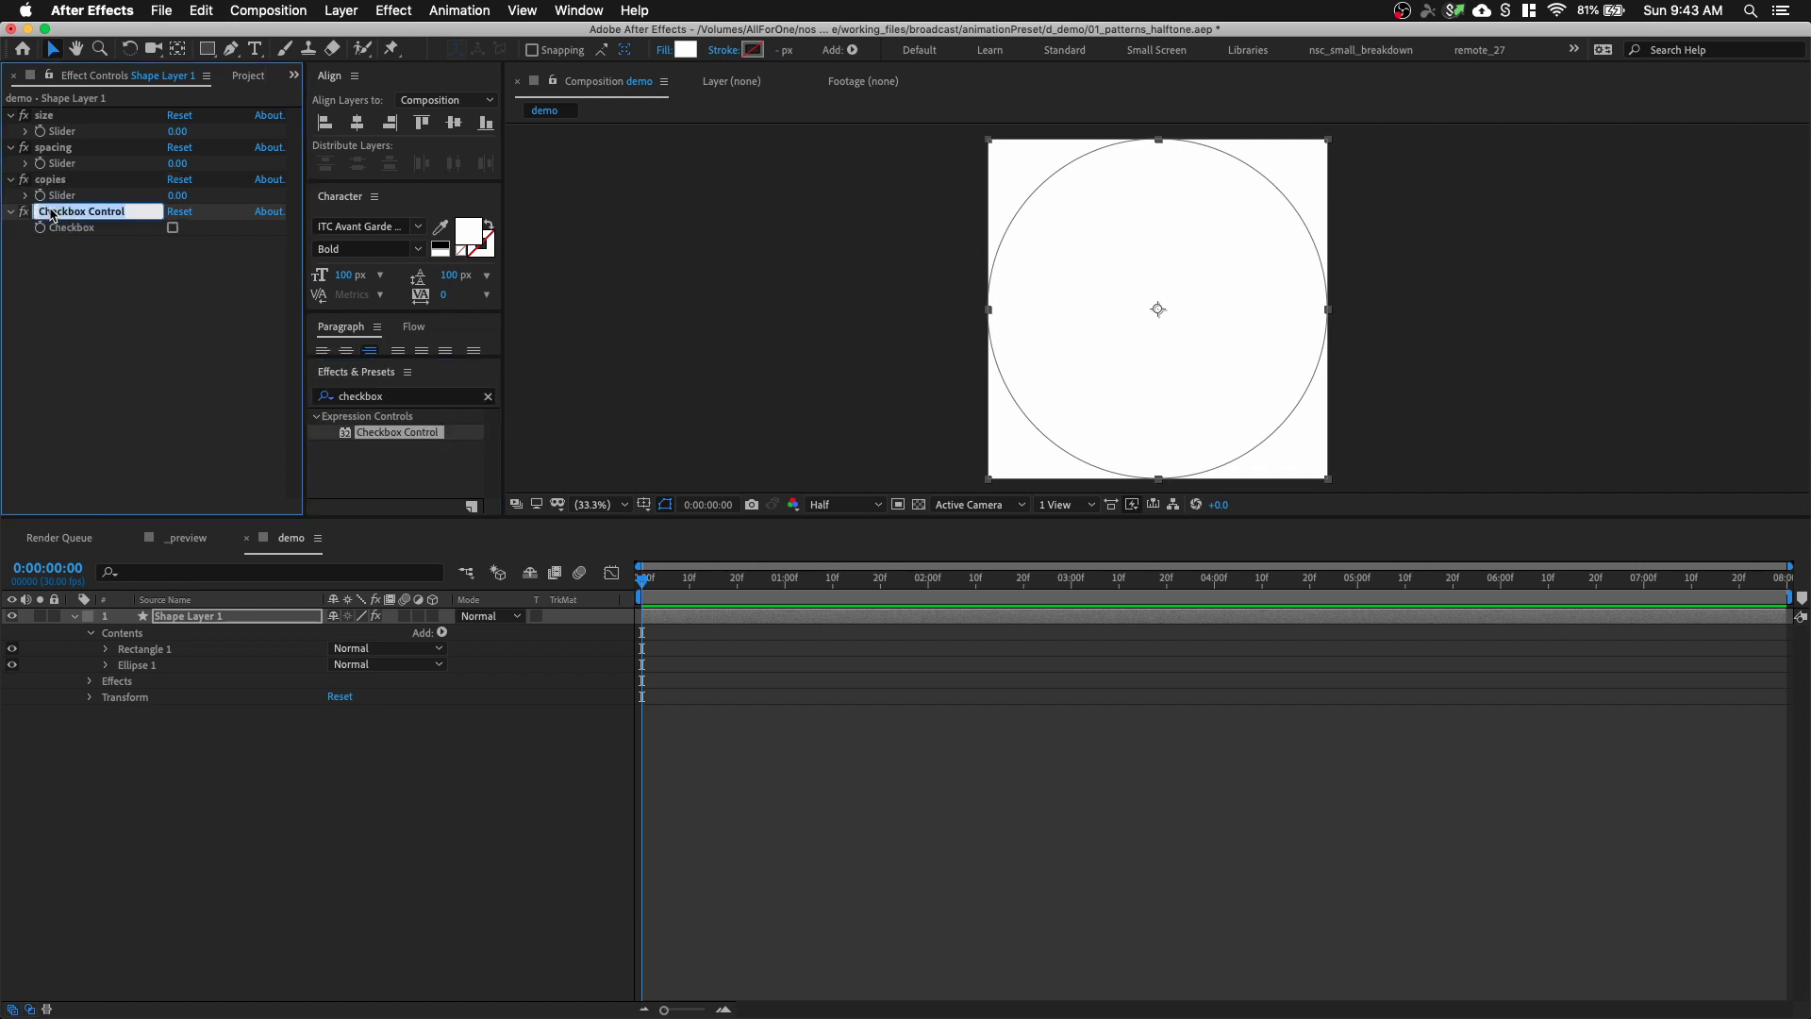
{"action": "type", "text": "stagger"}
{"action": "key", "text": "Return"}
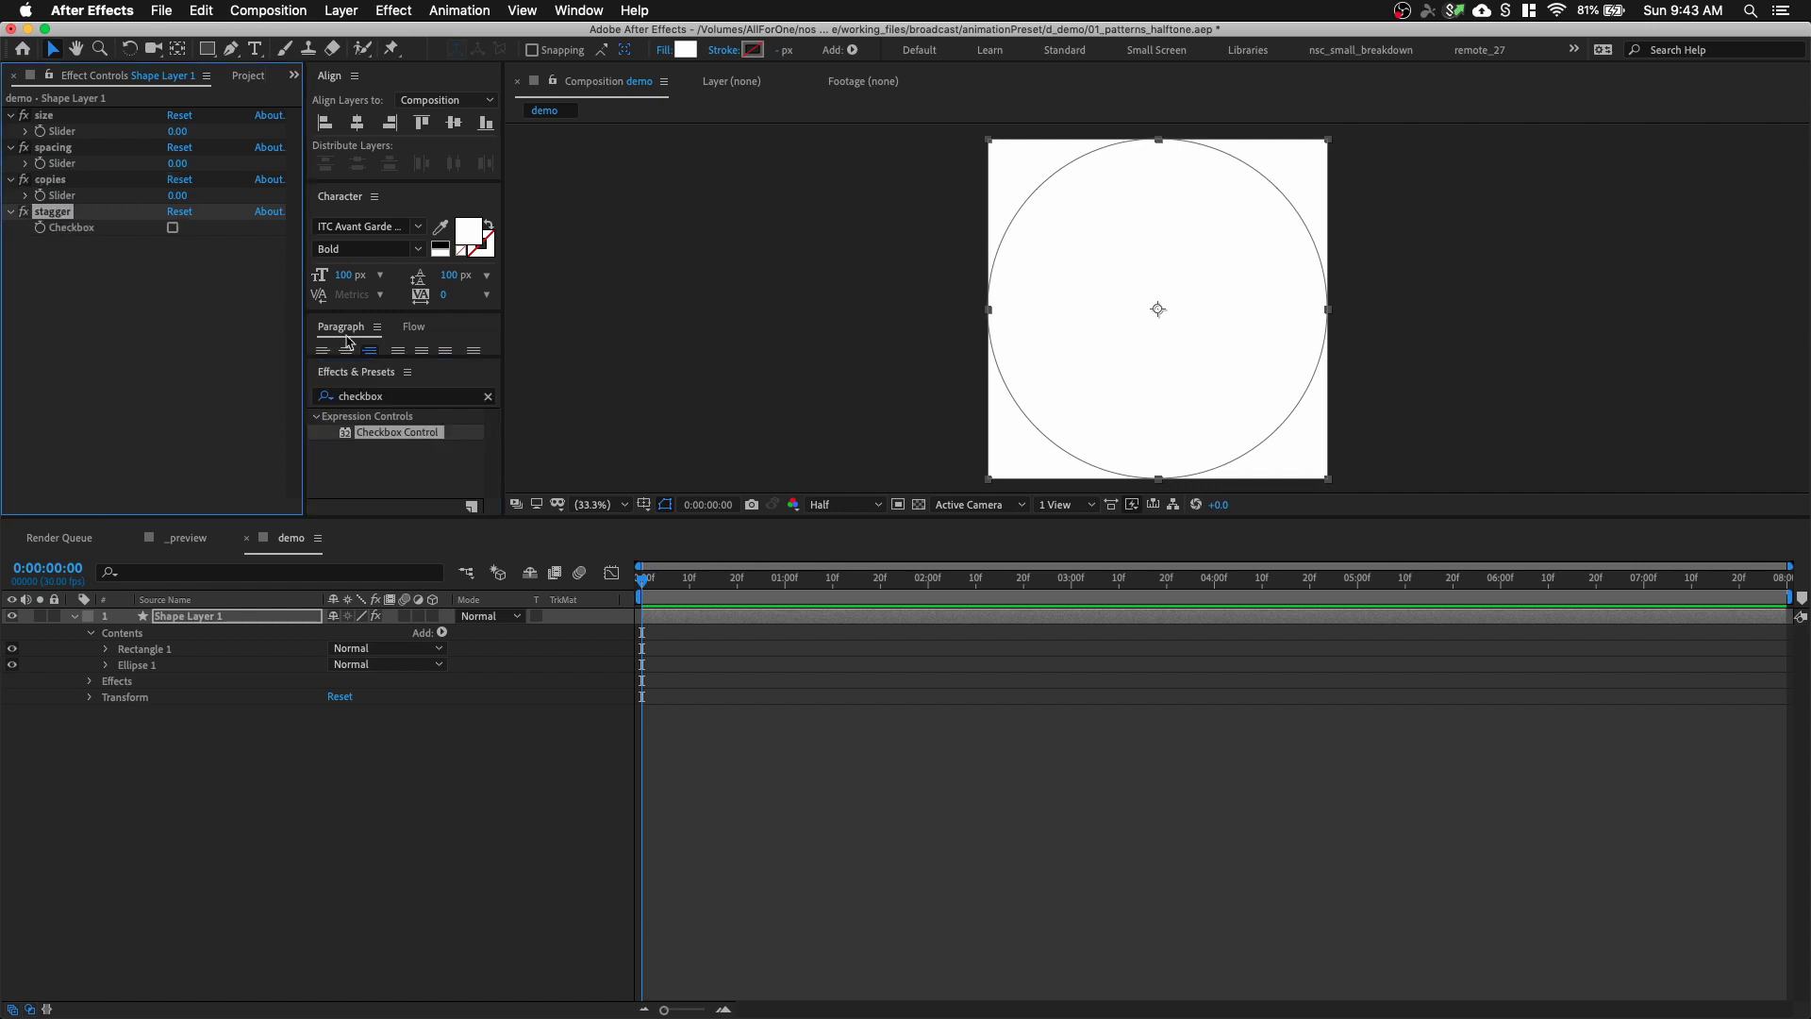
{"action": "left_click", "coordinate": [417, 397]}
Apply the Fill effect to Shape Layer 1, switch it off, and collapse it
{"action": "type", "text": "fill"}
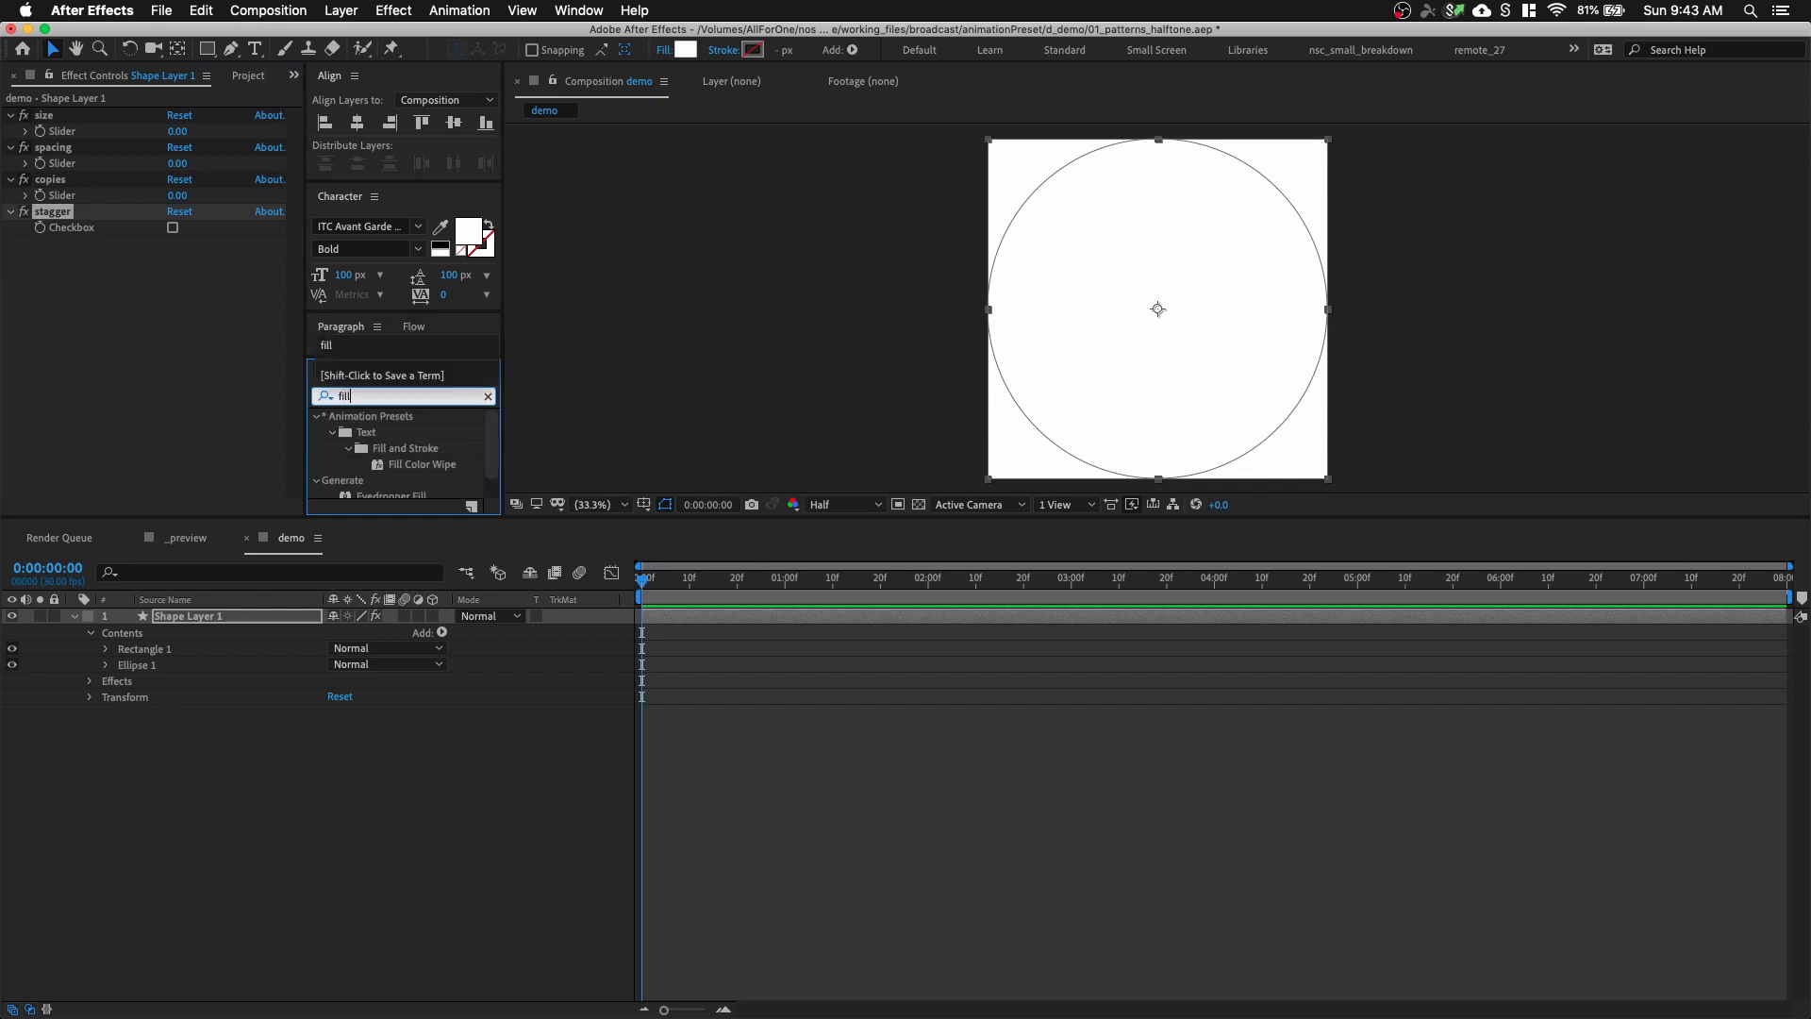
{"action": "scroll", "coordinate": [486, 467], "scroll_direction": "down", "scroll_amount": 1}
{"action": "double_click", "coordinate": [381, 490]}
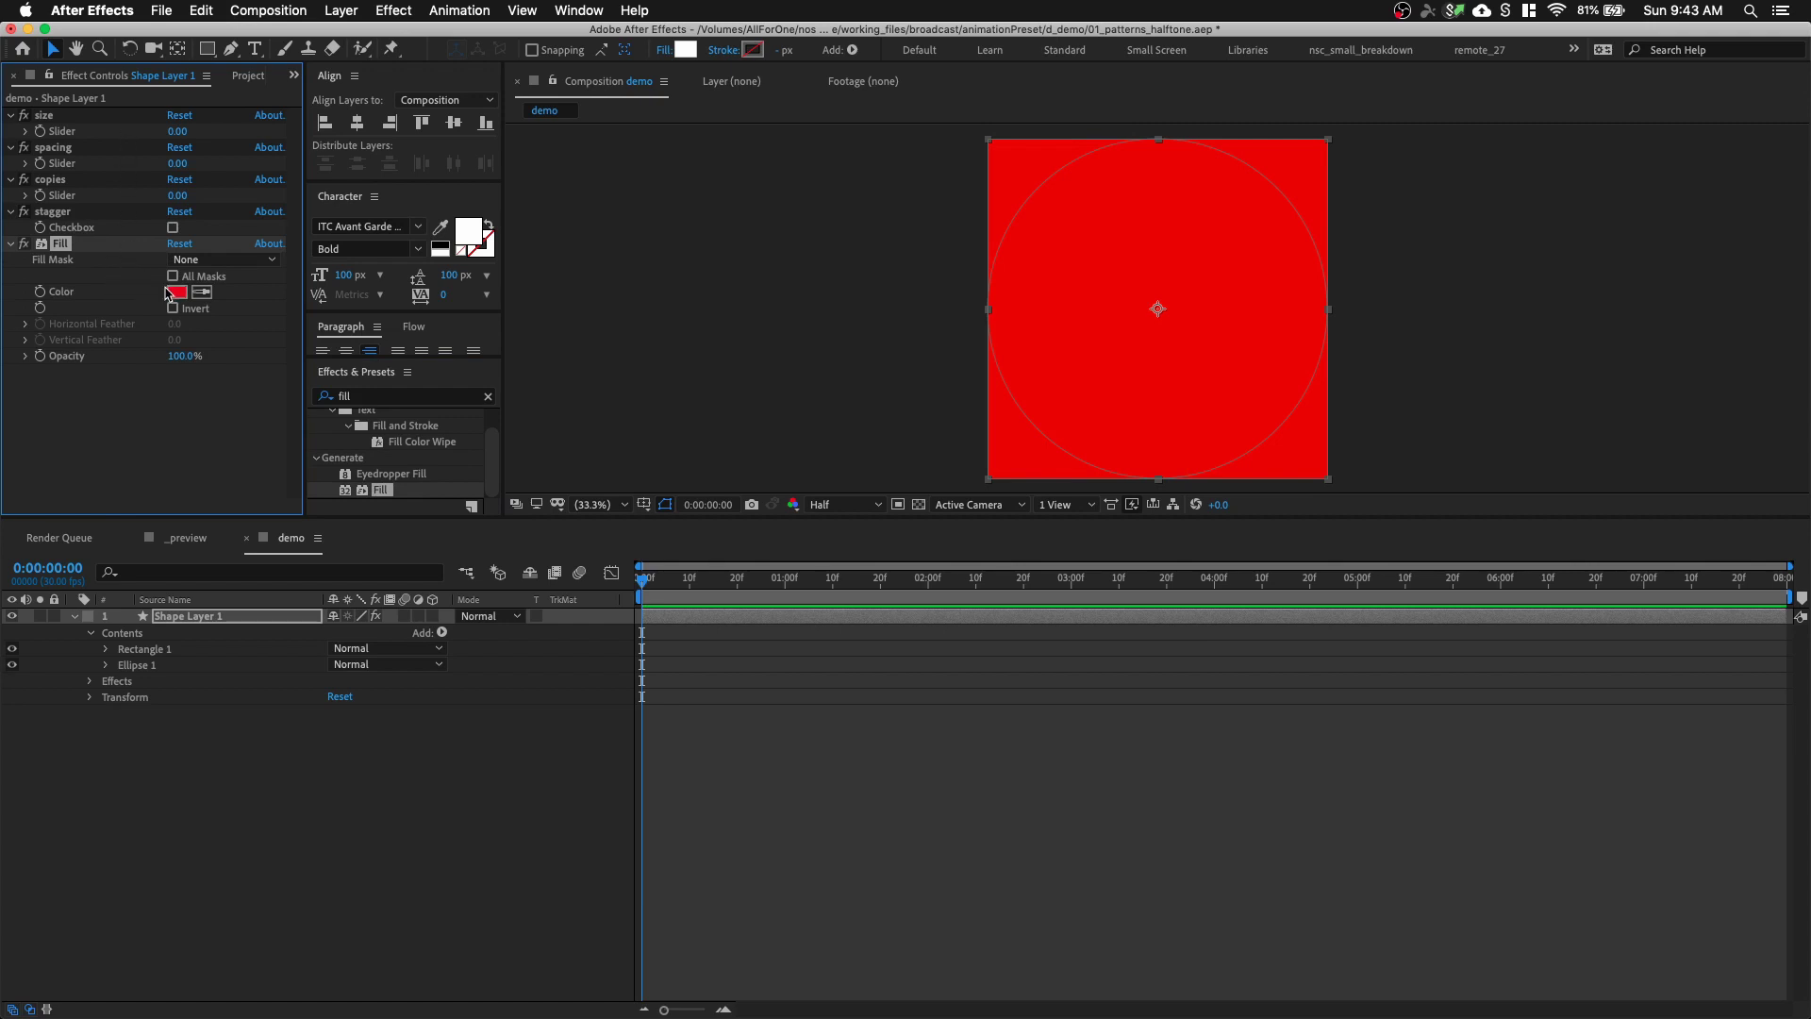
{"action": "left_click", "coordinate": [24, 243]}
{"action": "left_click", "coordinate": [10, 243]}
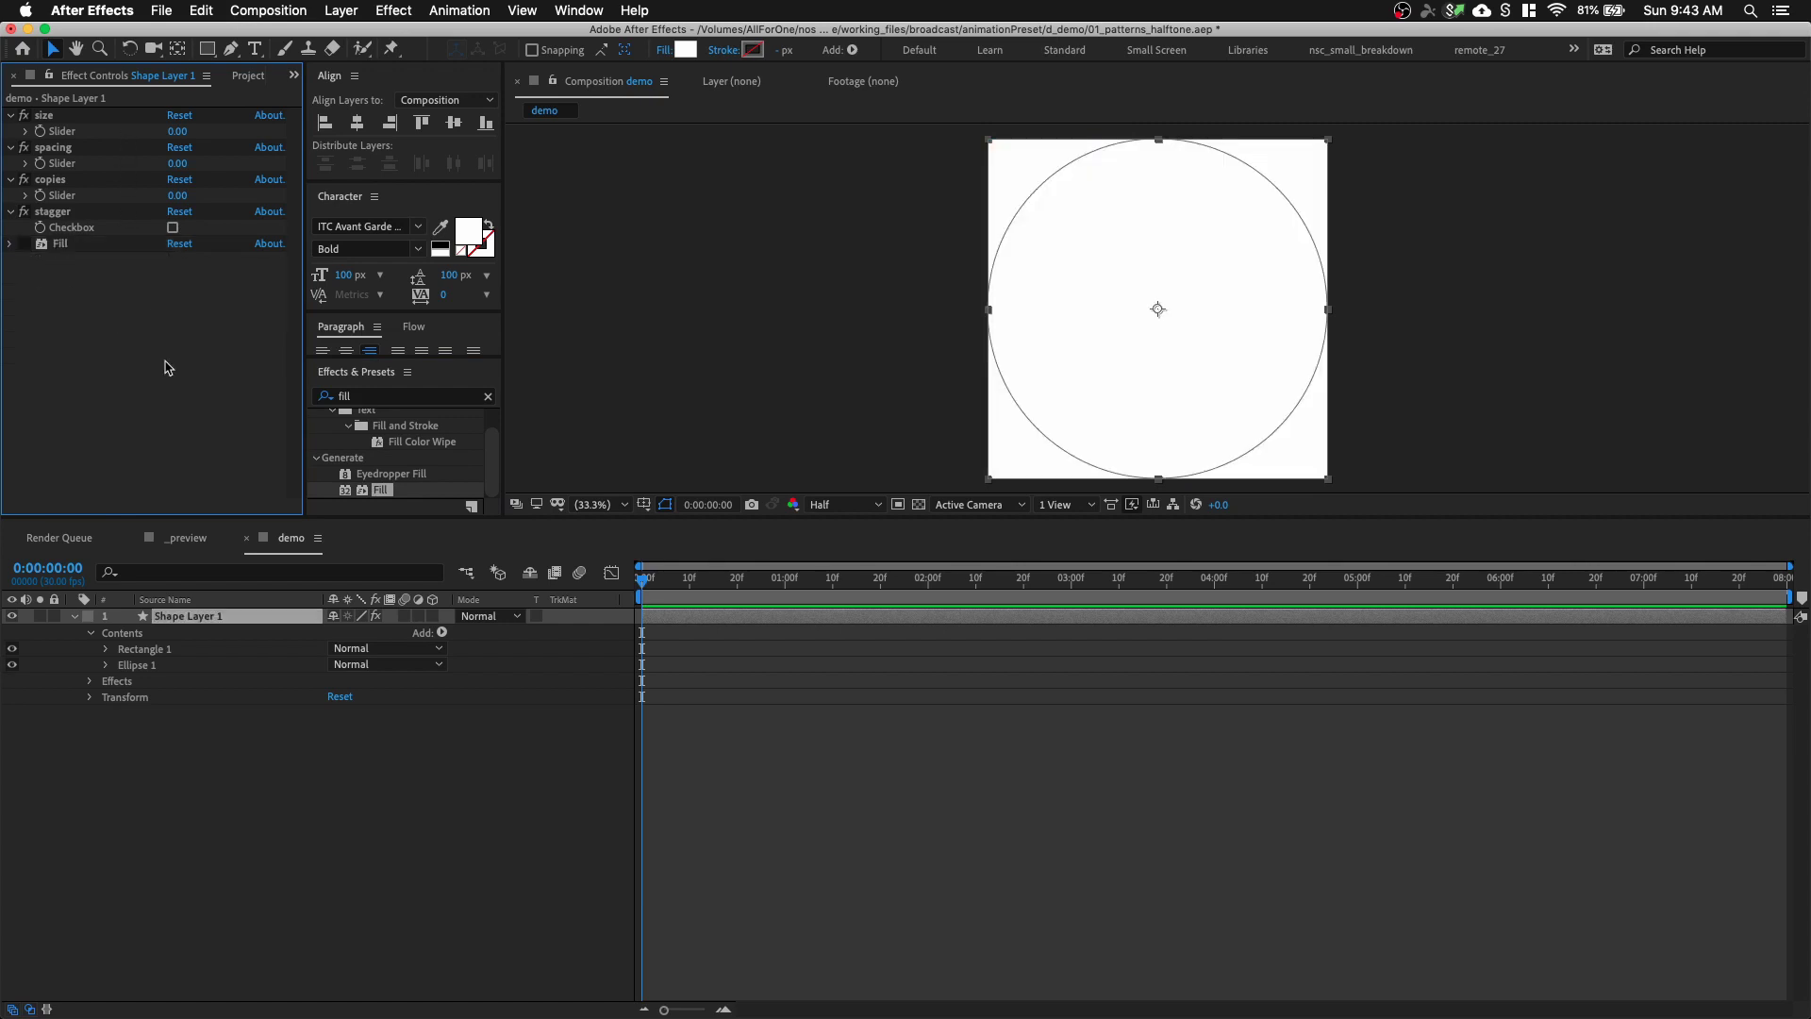
{"action": "left_click", "coordinate": [162, 761]}
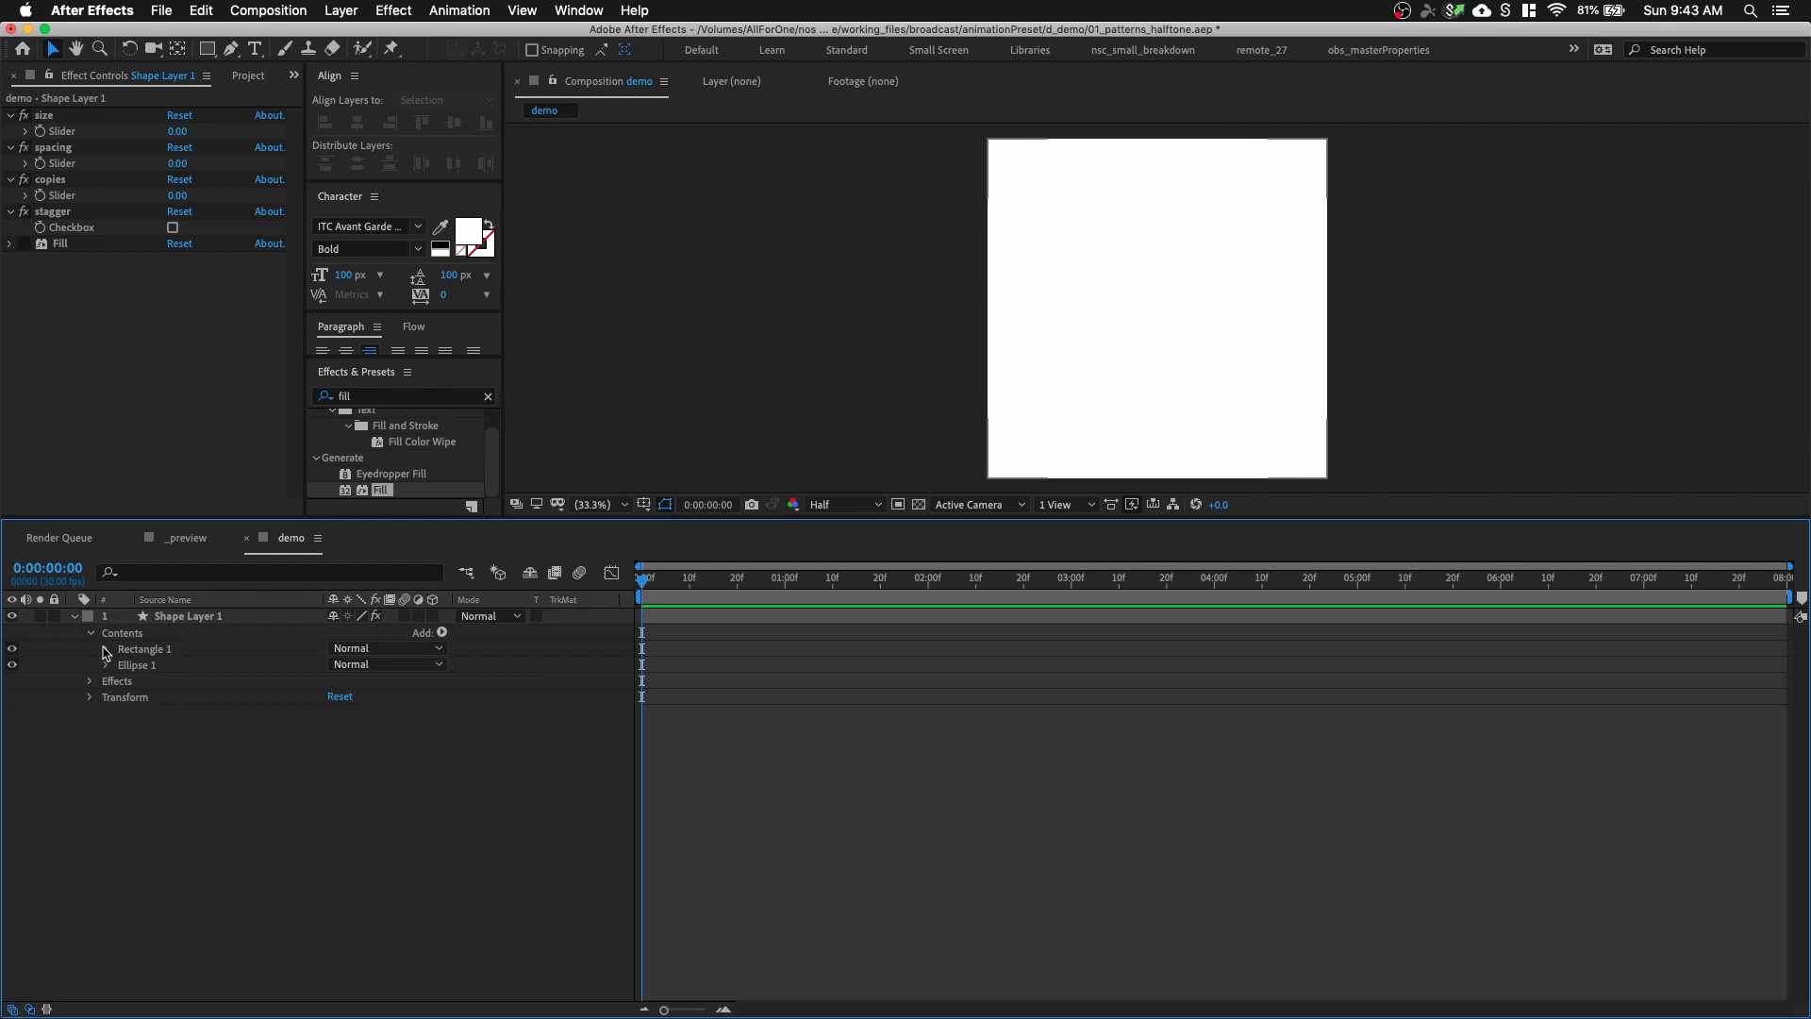
Add expressions to the Size properties of Rectangle Path 1 and Ellipse Path 1
{"action": "left_click", "coordinate": [107, 649]}
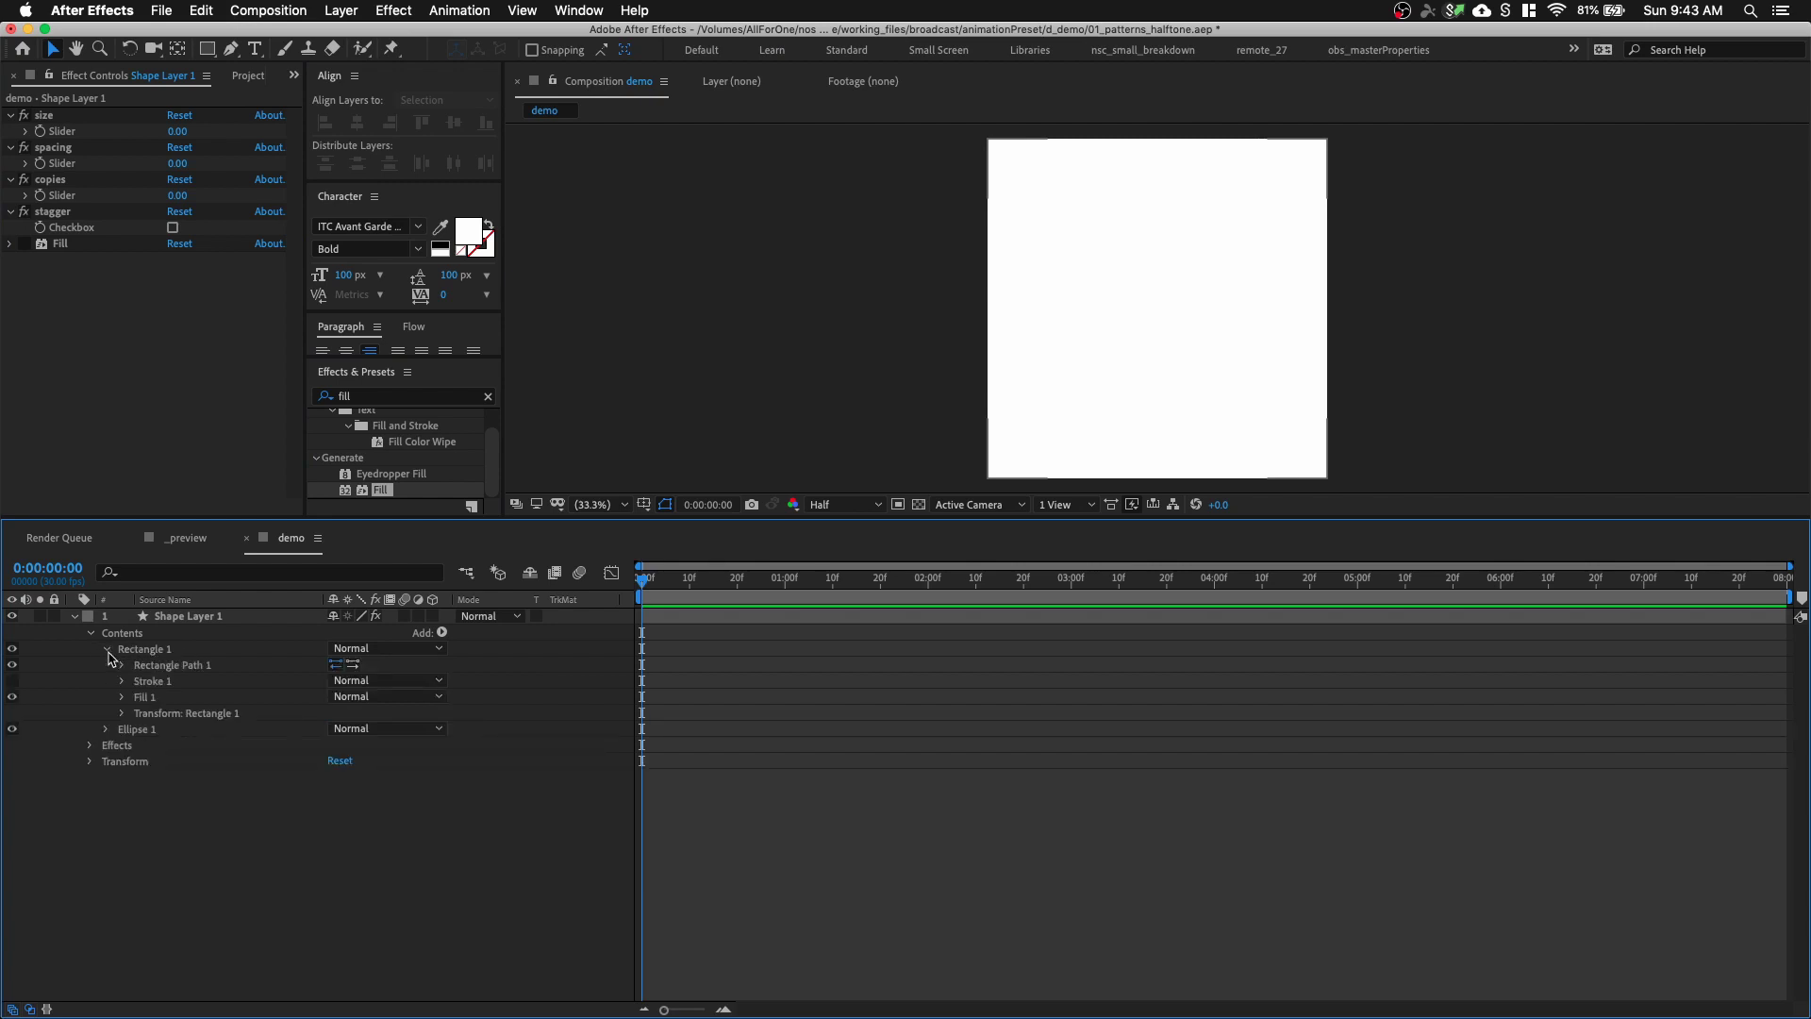
{"action": "left_click", "coordinate": [110, 651]}
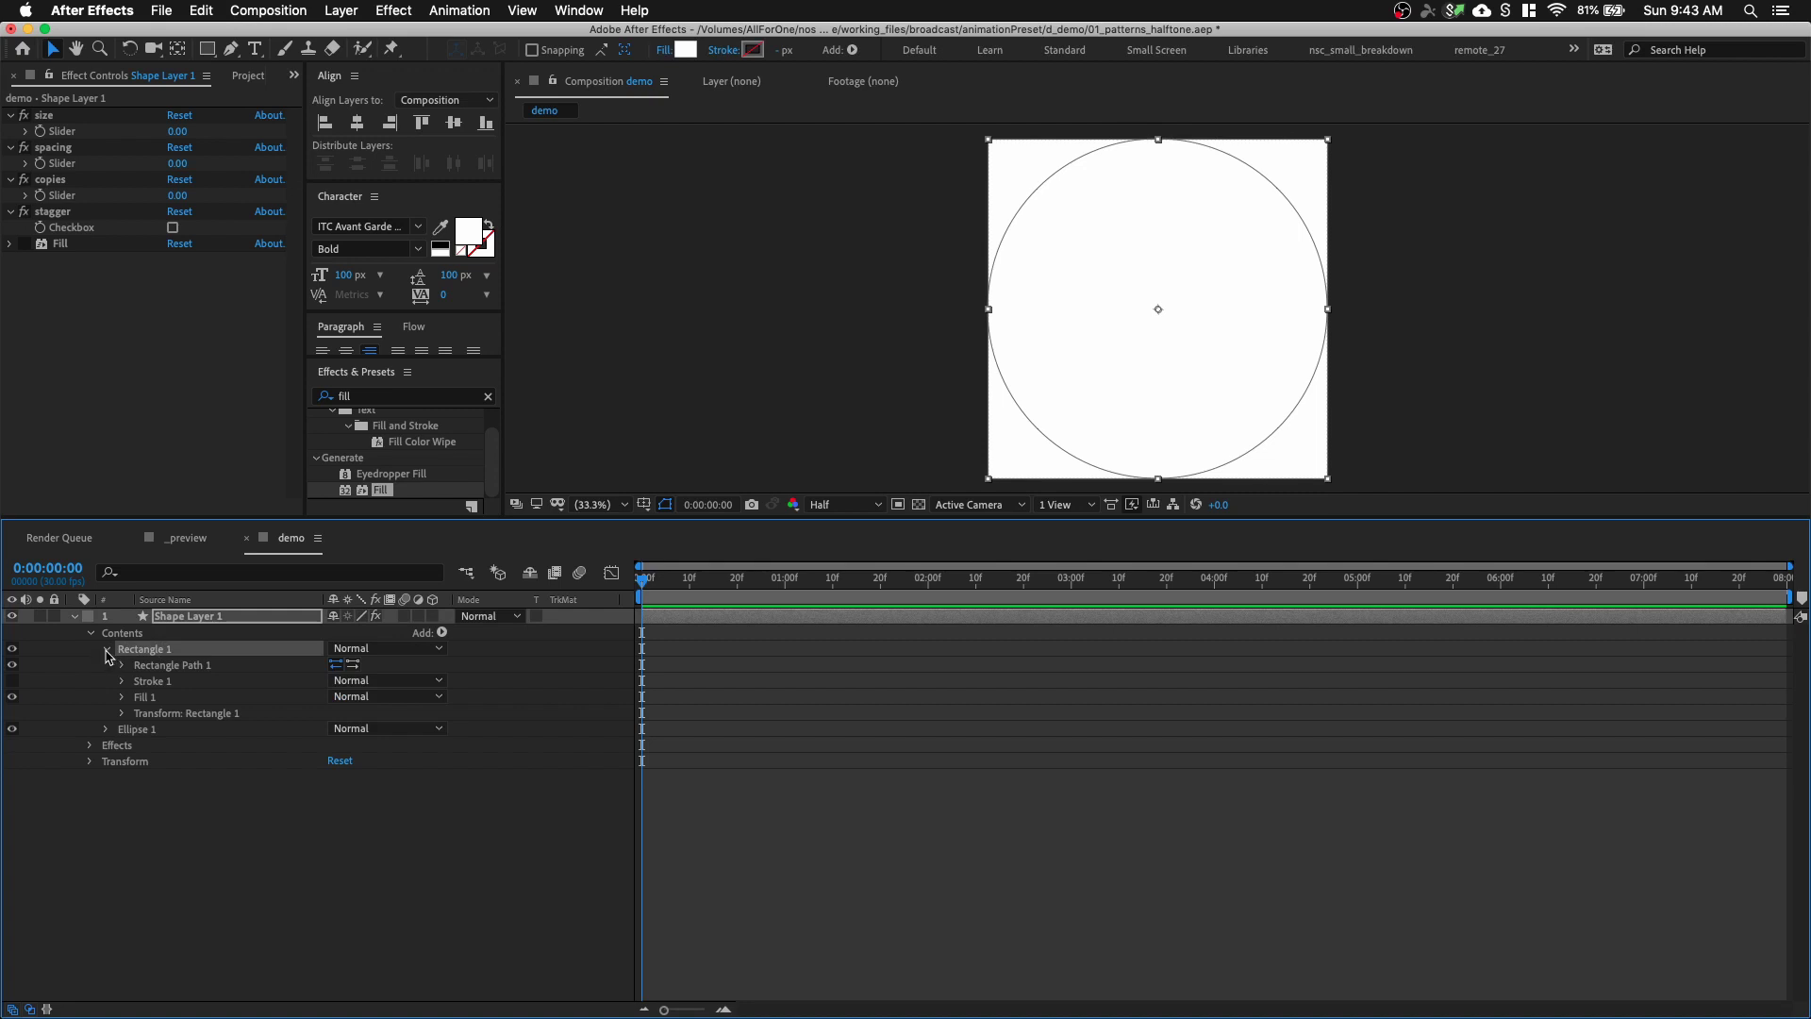
{"action": "left_click", "coordinate": [106, 650], "text": "super"}
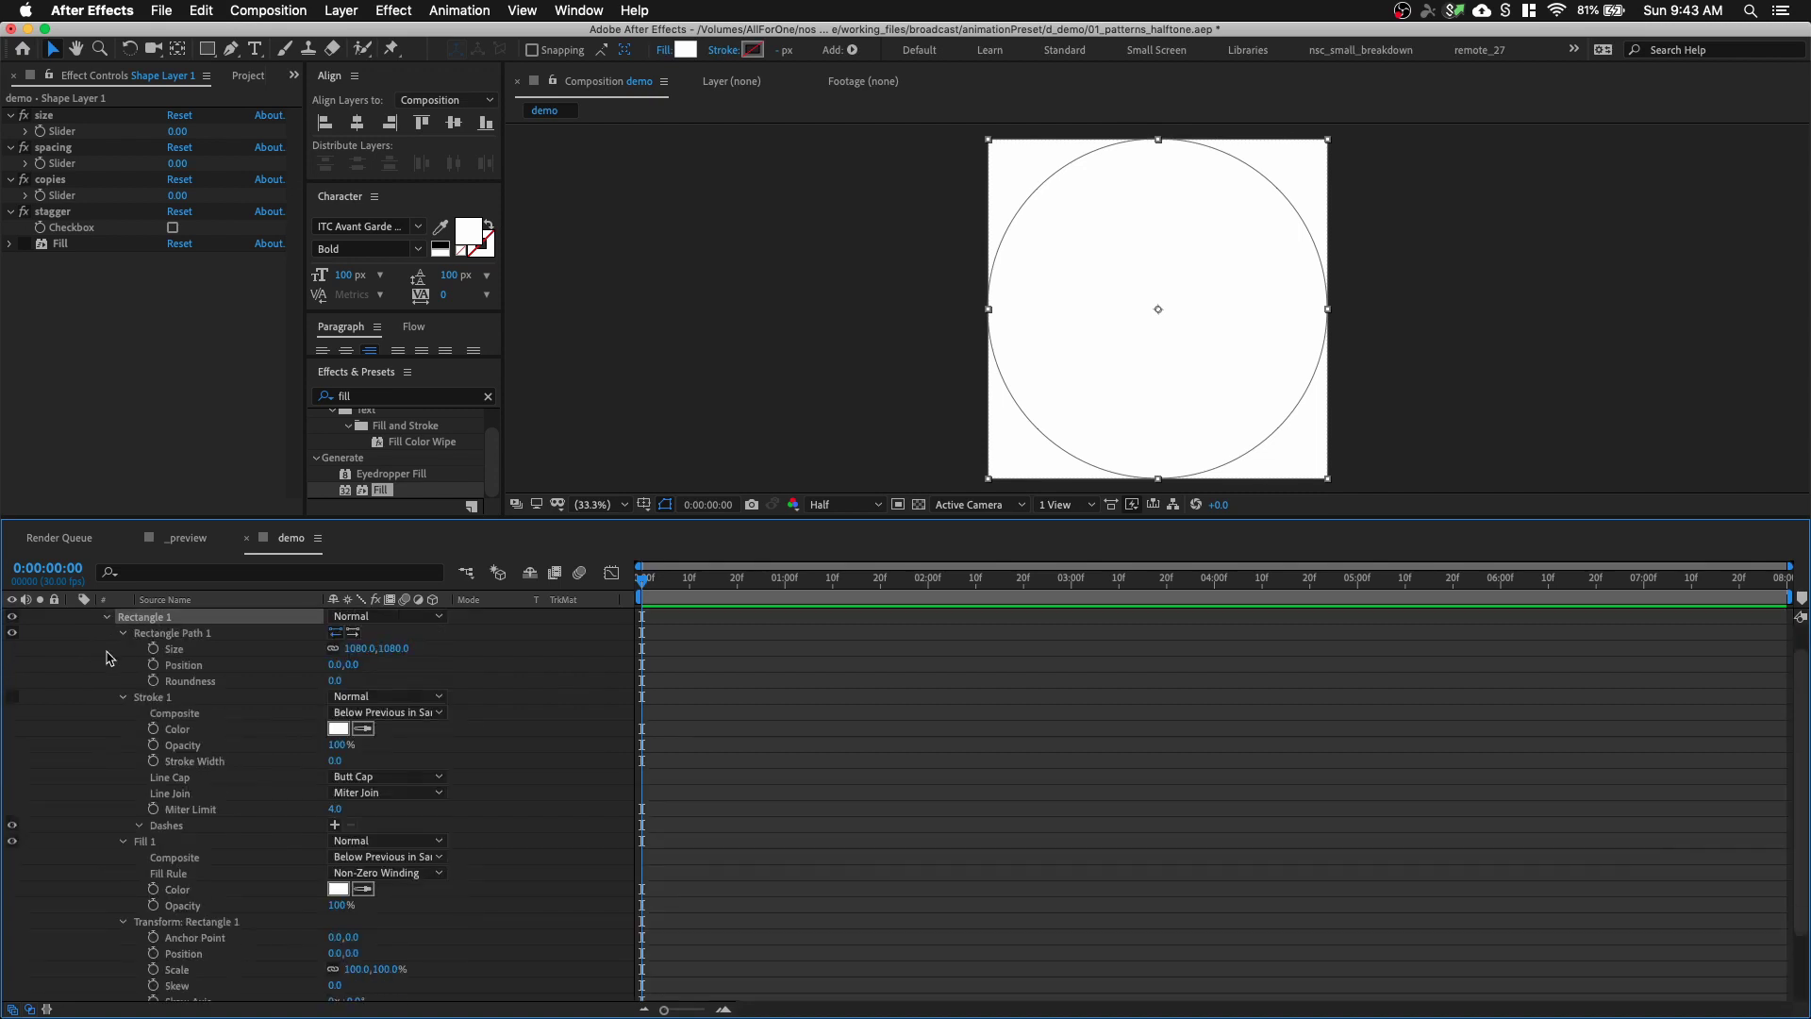
{"action": "scroll", "coordinate": [134, 687], "scroll_direction": "down", "scroll_amount": 3}
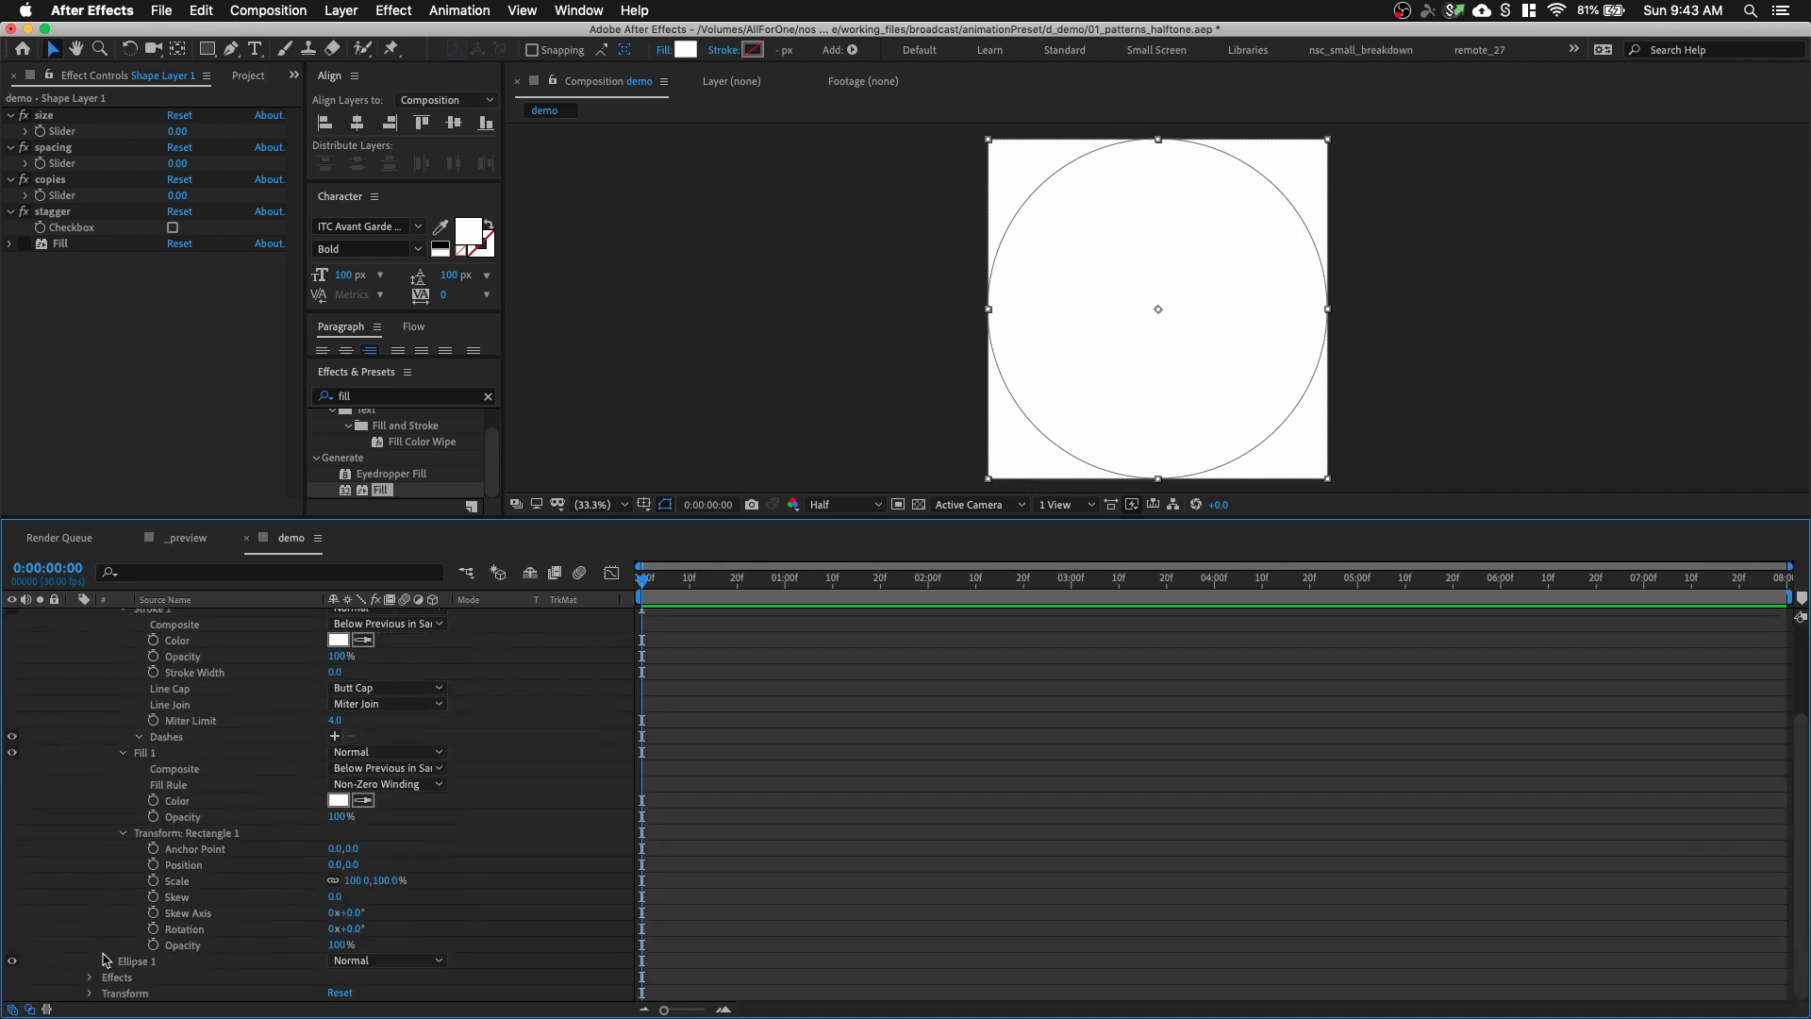
{"action": "scroll", "coordinate": [105, 955], "scroll_direction": "up", "scroll_amount": 3}
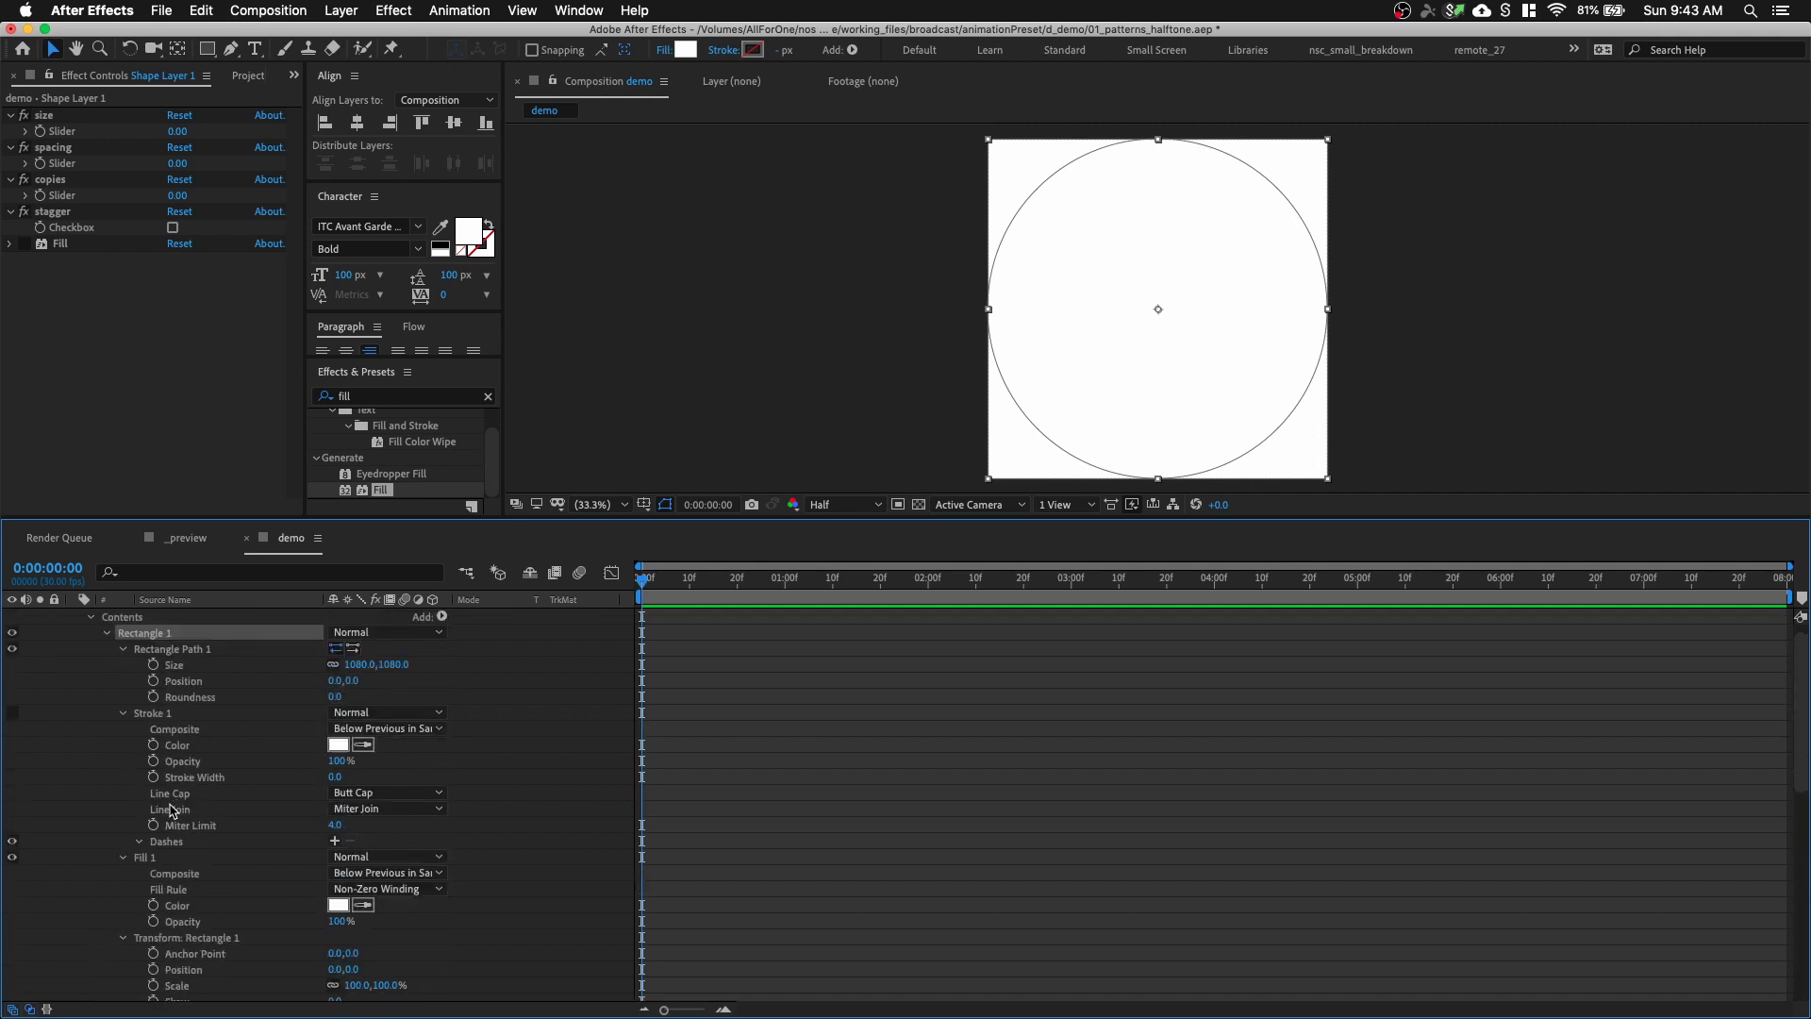
{"action": "left_click", "coordinate": [169, 665]}
{"action": "key", "text": "alt+shift+equal"}
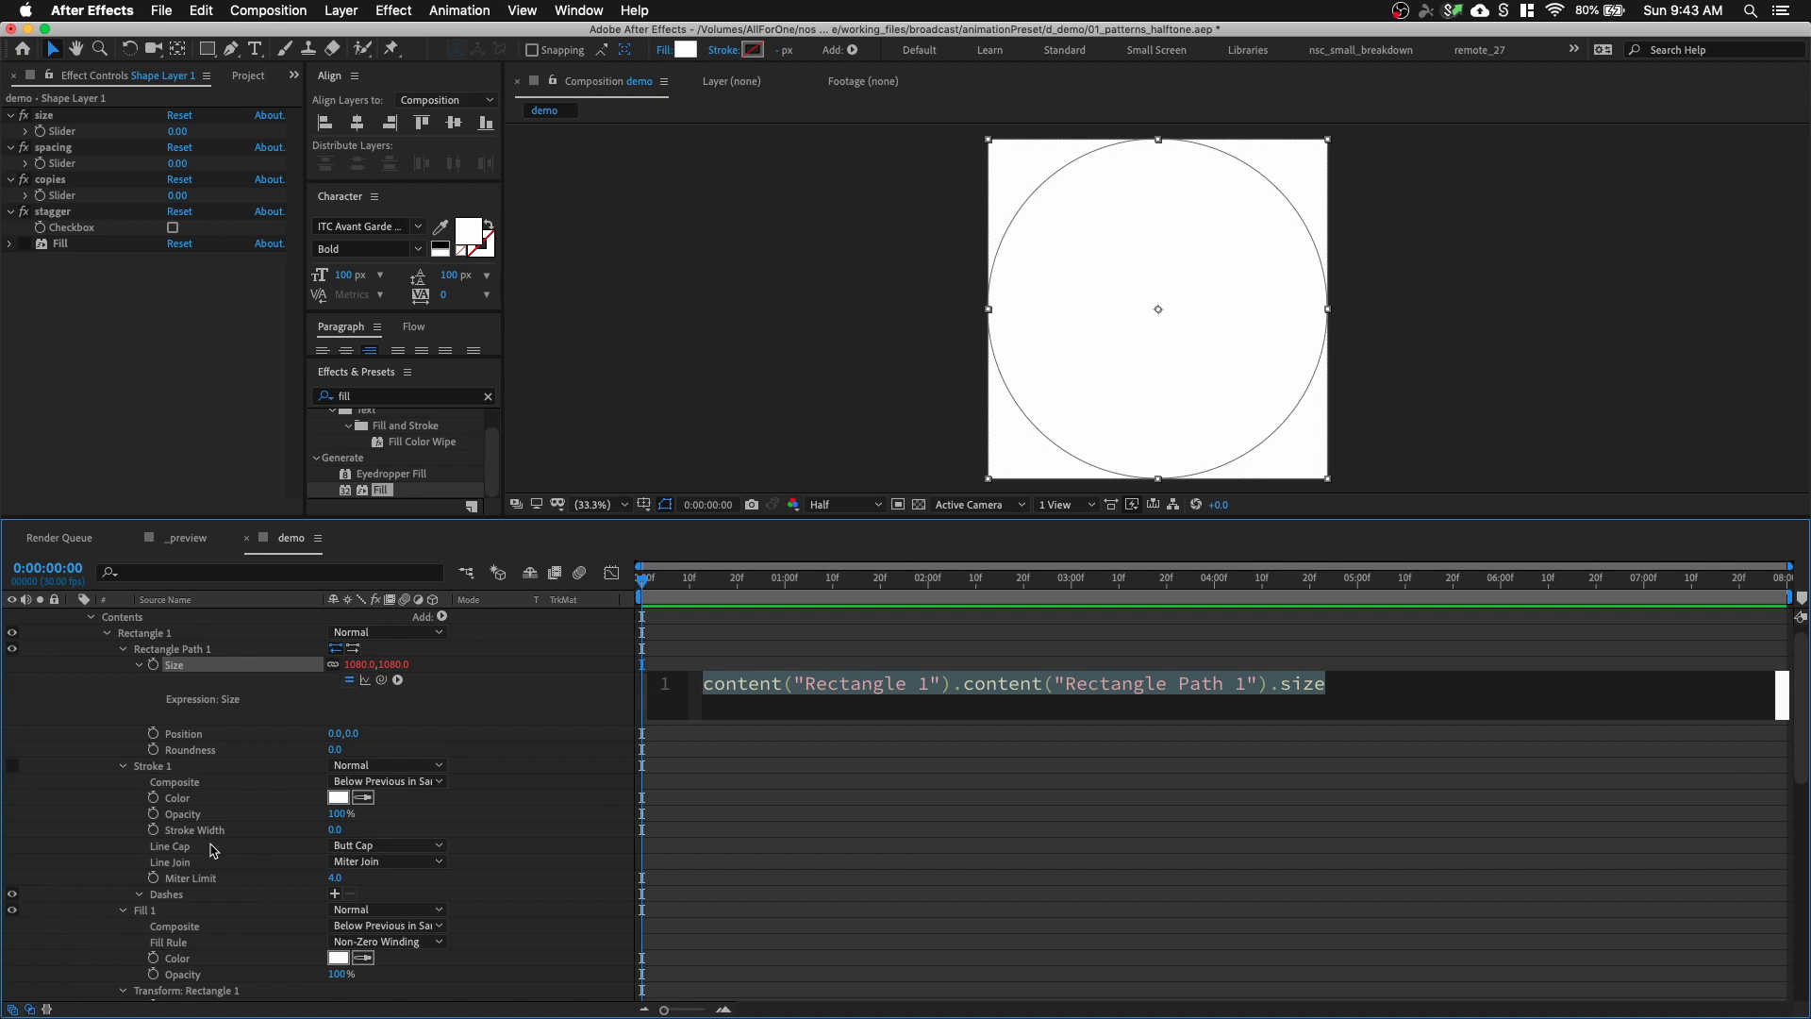
{"action": "left_click", "coordinate": [542, 799]}
{"action": "scroll", "coordinate": [165, 849], "scroll_direction": "down", "scroll_amount": 9}
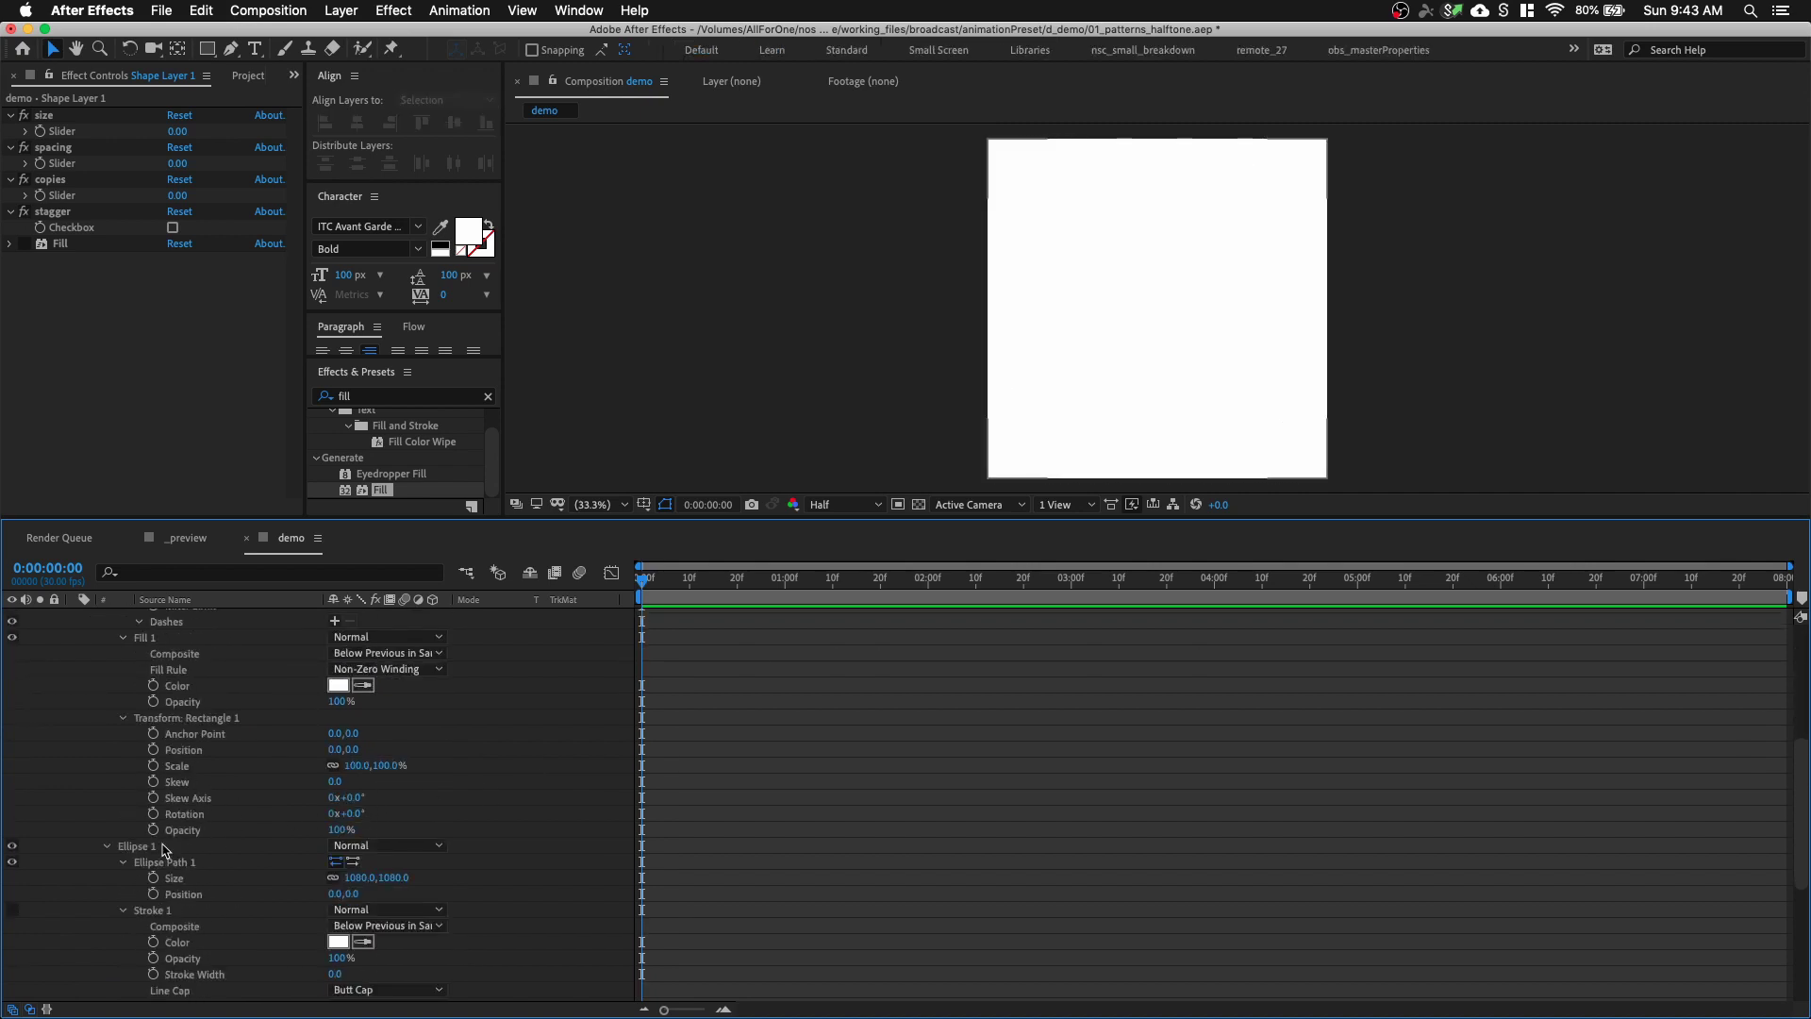
{"action": "left_click", "coordinate": [154, 847], "text": "alt"}
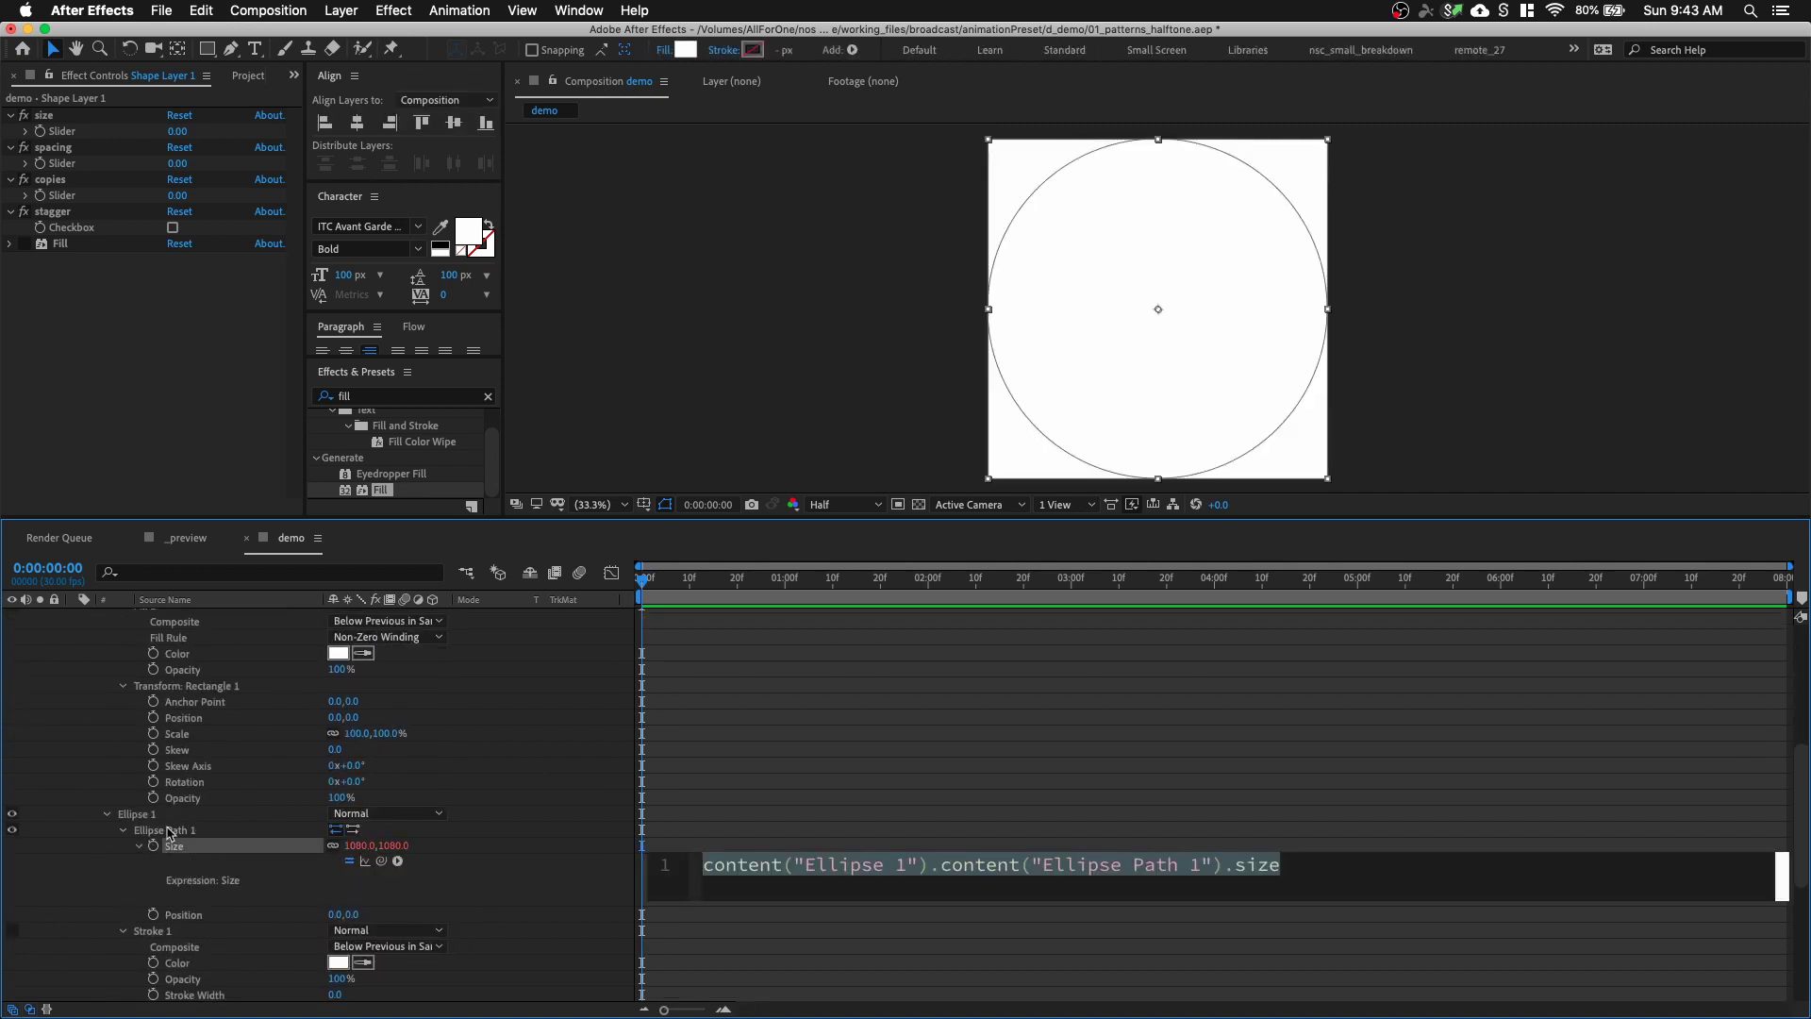
{"action": "left_click", "coordinate": [535, 751]}
{"action": "scroll", "coordinate": [535, 751], "scroll_direction": "up", "scroll_amount": 10}
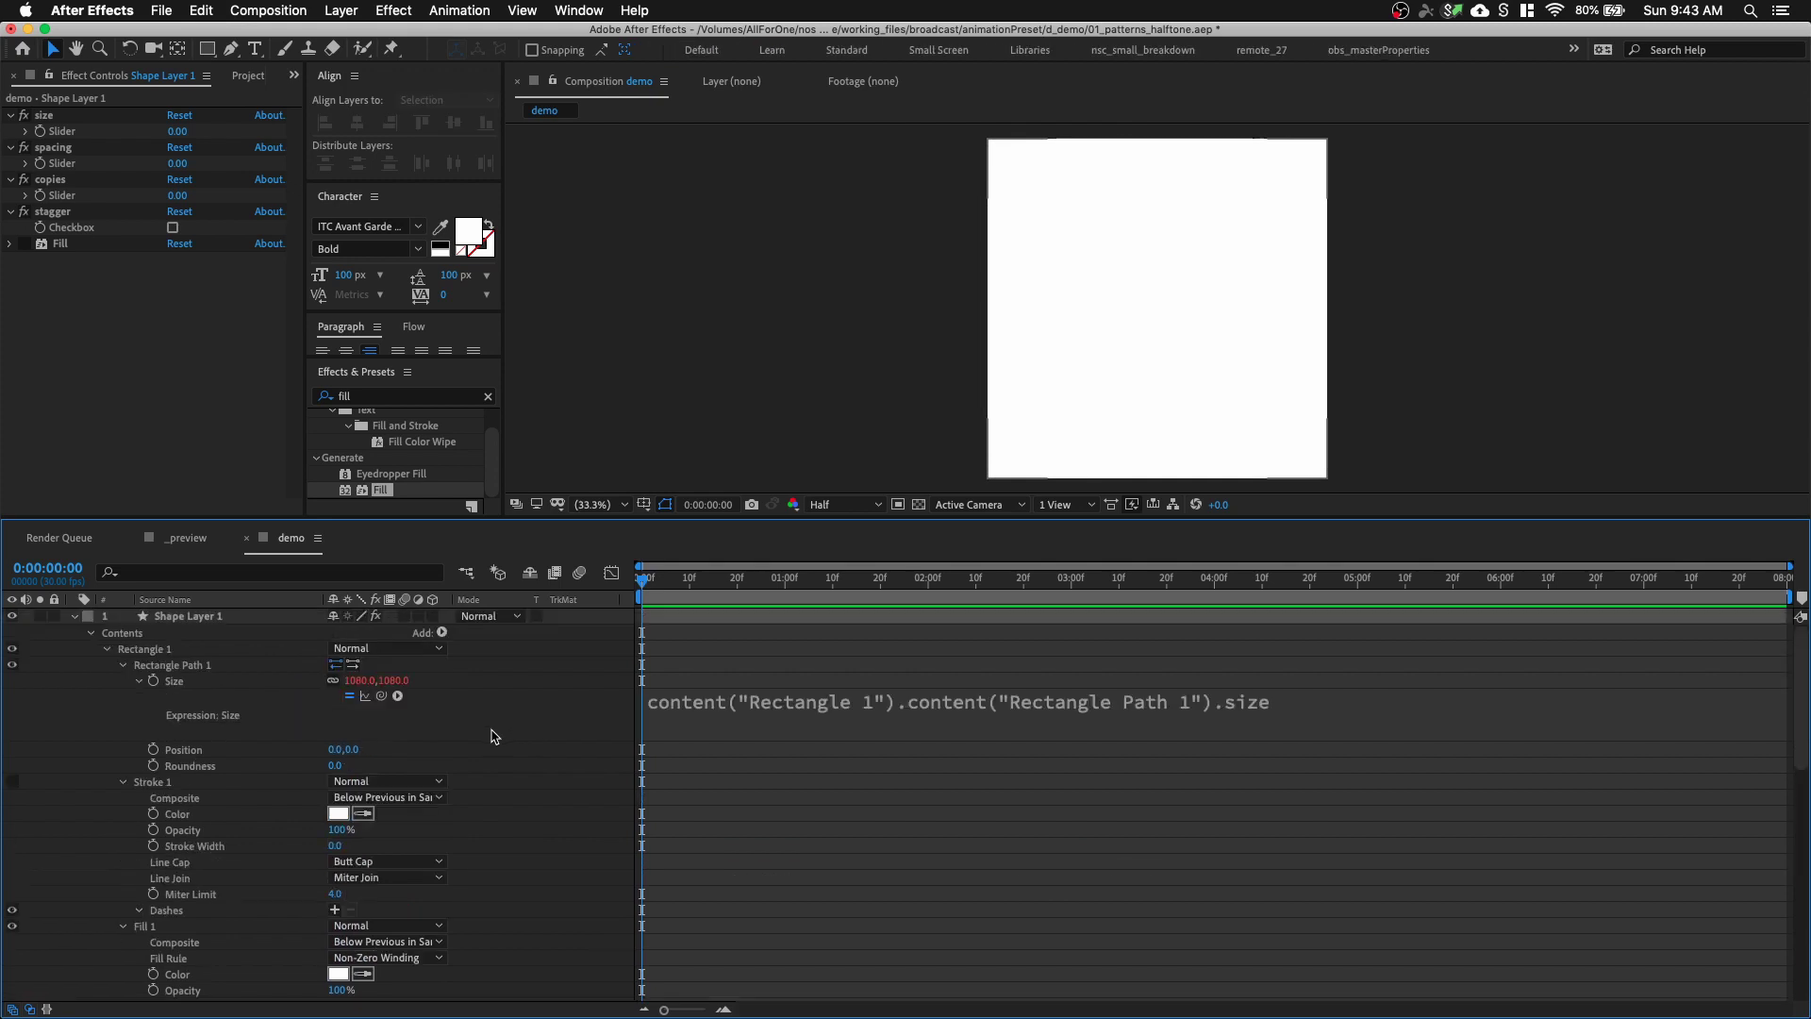
Pick-whip both the rectangle and ellipse Size expressions to the size slider
{"action": "left_click", "coordinate": [193, 619]}
{"action": "key", "text": "e"}
{"action": "key", "text": "e"}
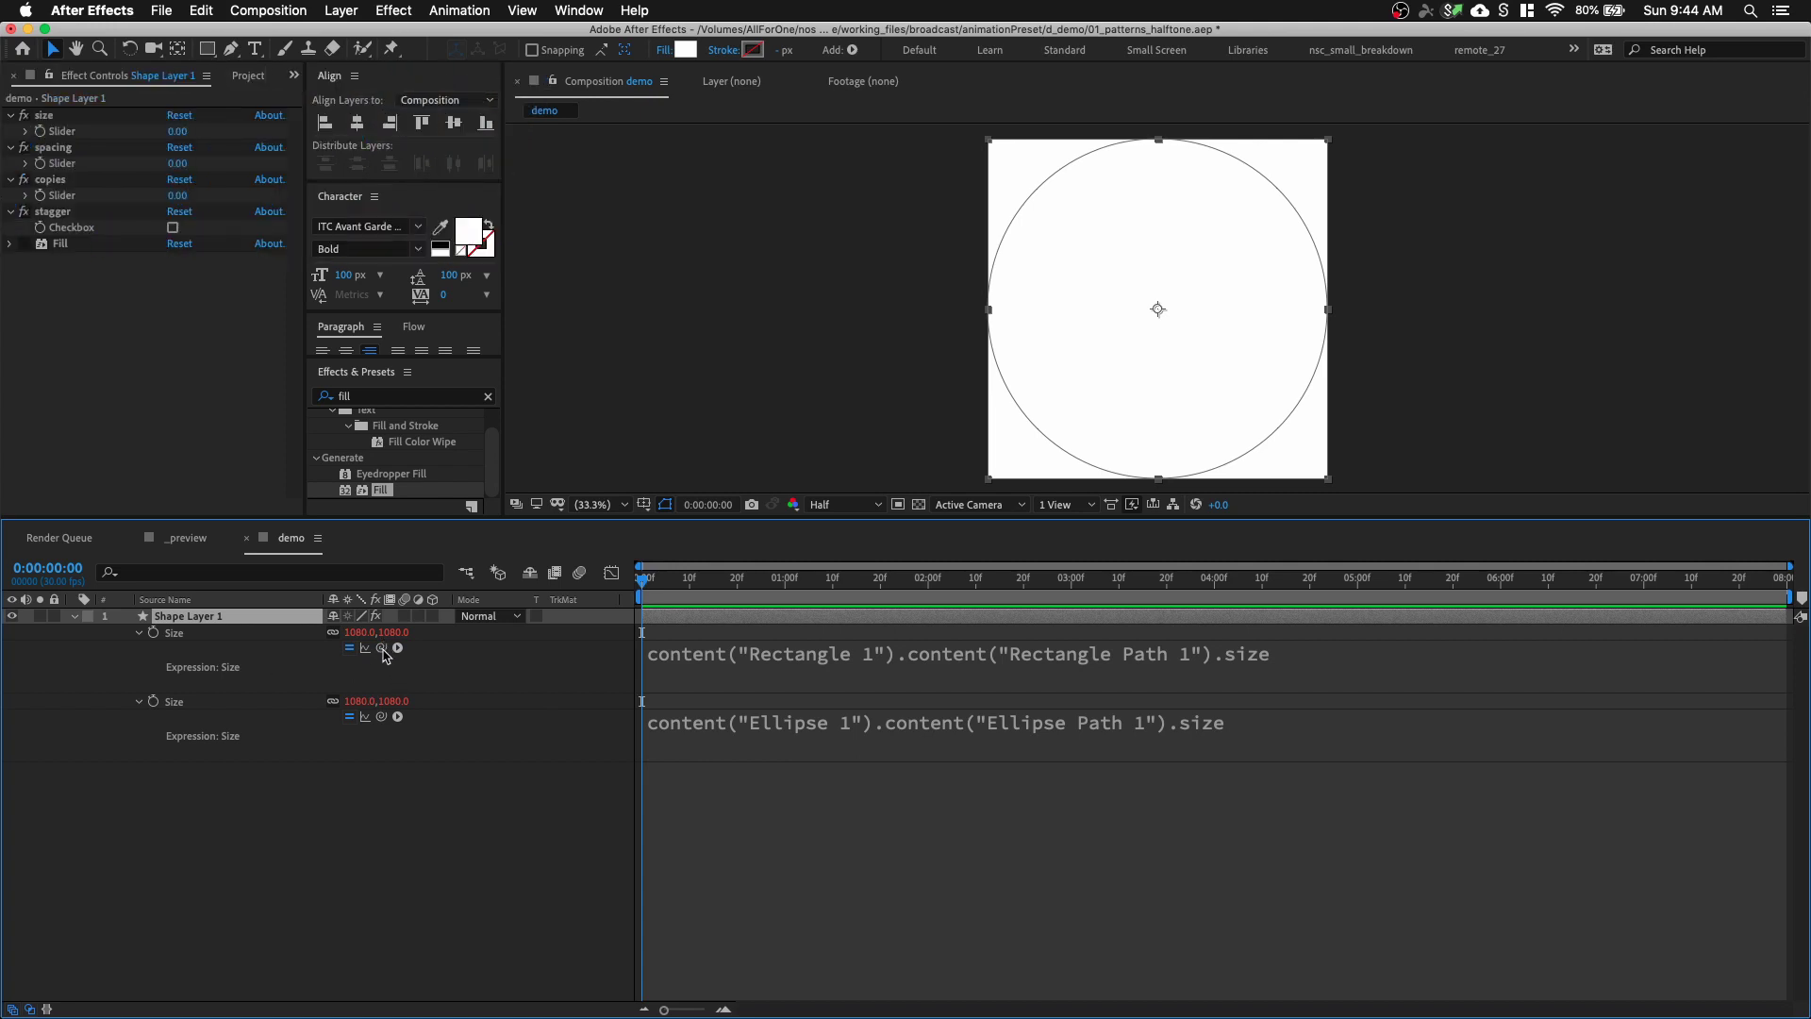
{"action": "left_click_drag", "start_coordinate": [383, 650], "coordinate": [87, 132]}
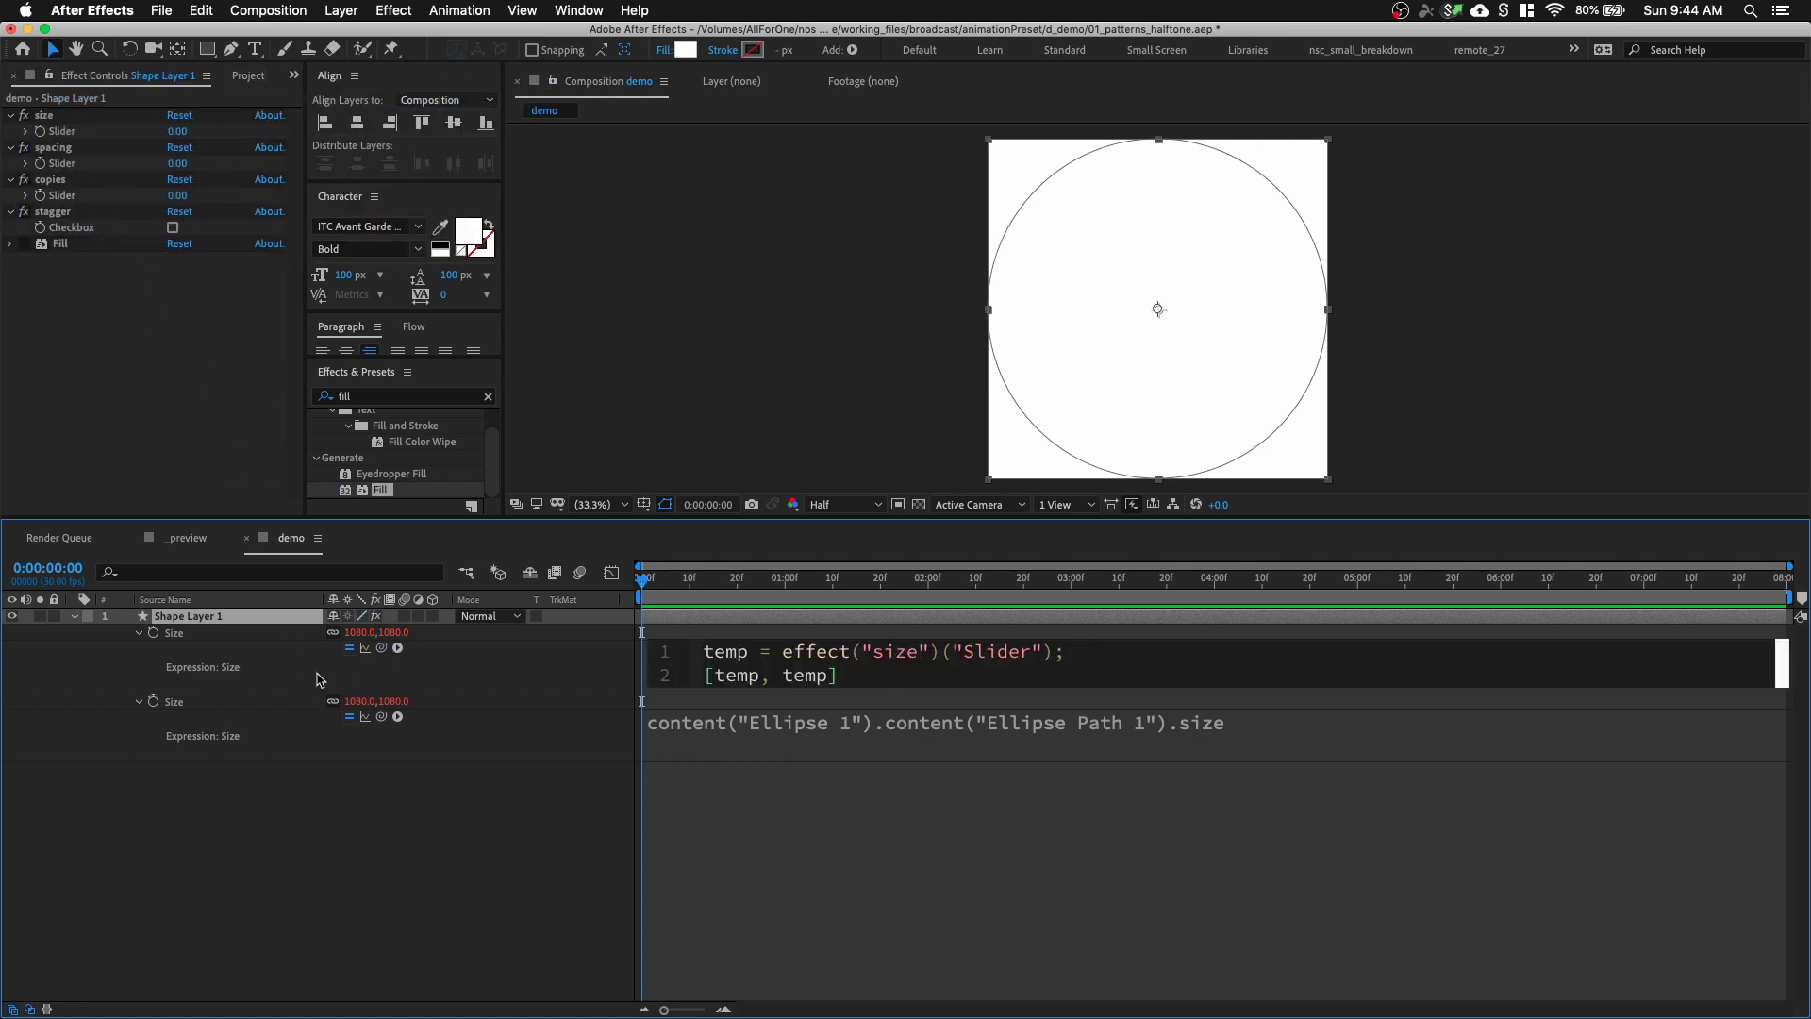
{"action": "left_click_drag", "start_coordinate": [381, 716], "coordinate": [534, 306]}
{"action": "left_click", "coordinate": [139, 337]}
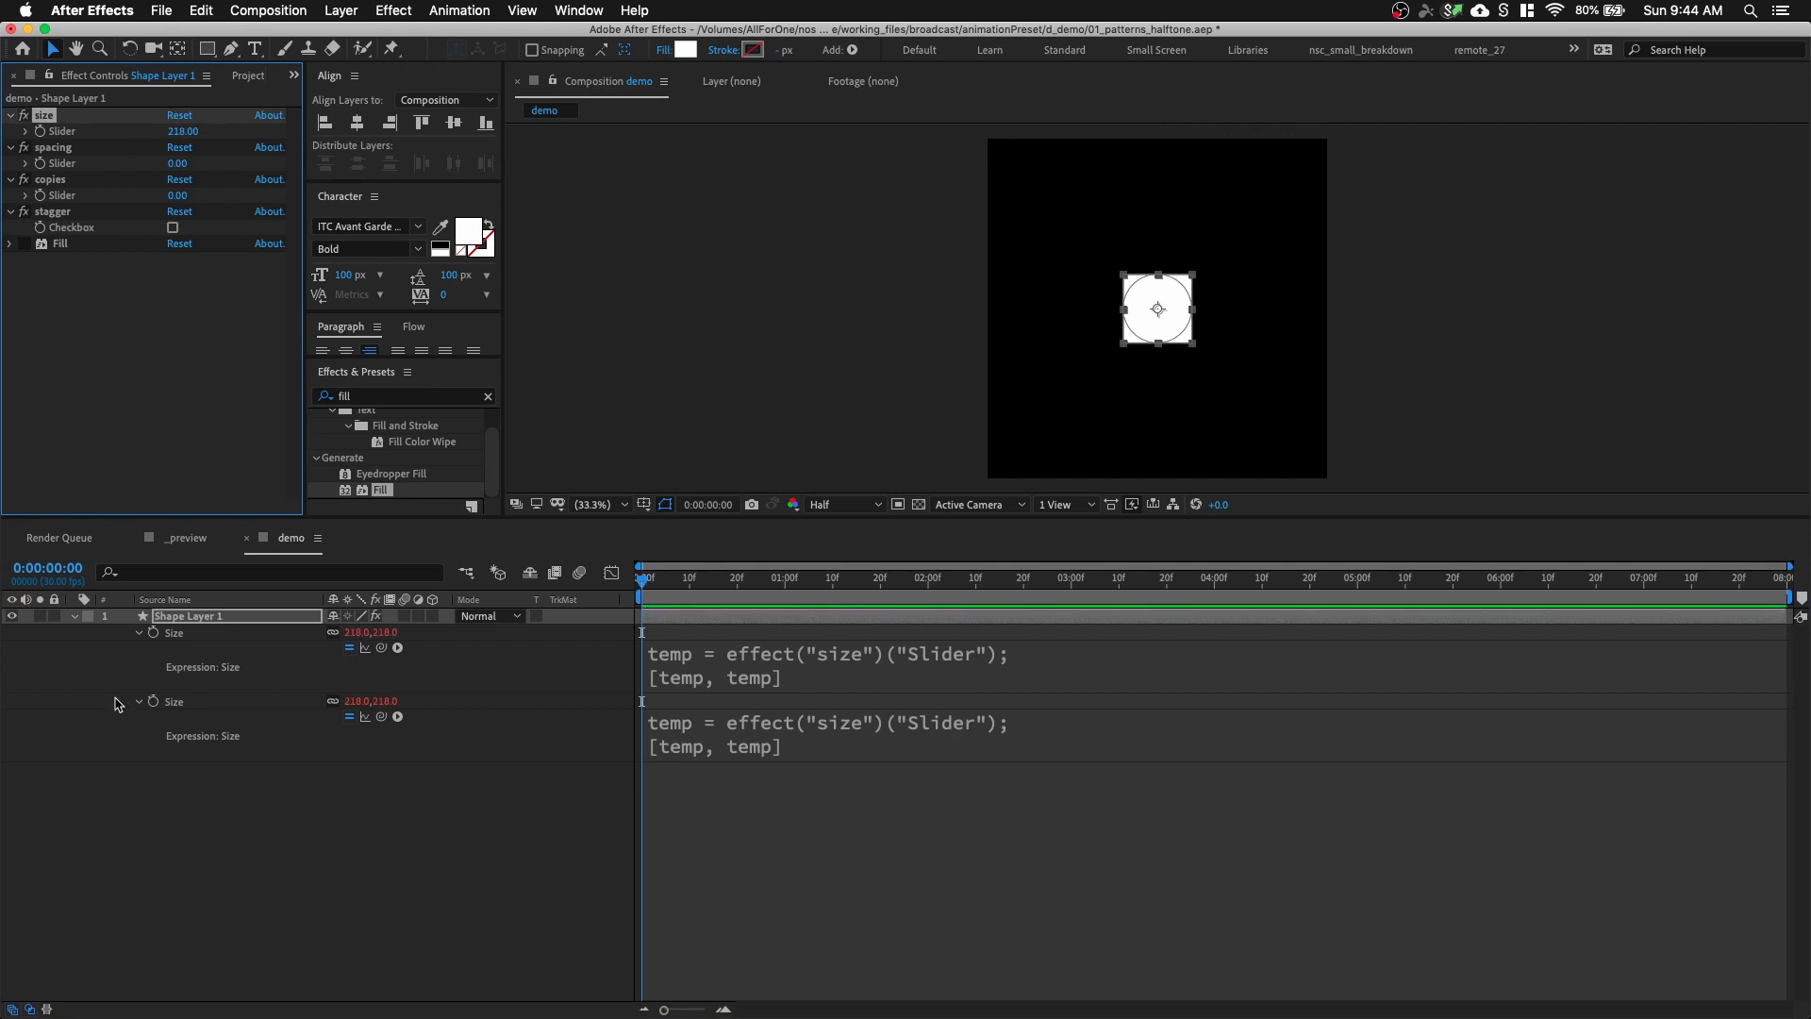
Set Rectangle 1's transform Rotation to 45°, then collapse the Rectangle 1 and Ellipse 1 groups
{"action": "left_click", "coordinate": [97, 793]}
{"action": "left_click", "coordinate": [73, 617]}
{"action": "left_click", "coordinate": [73, 617]}
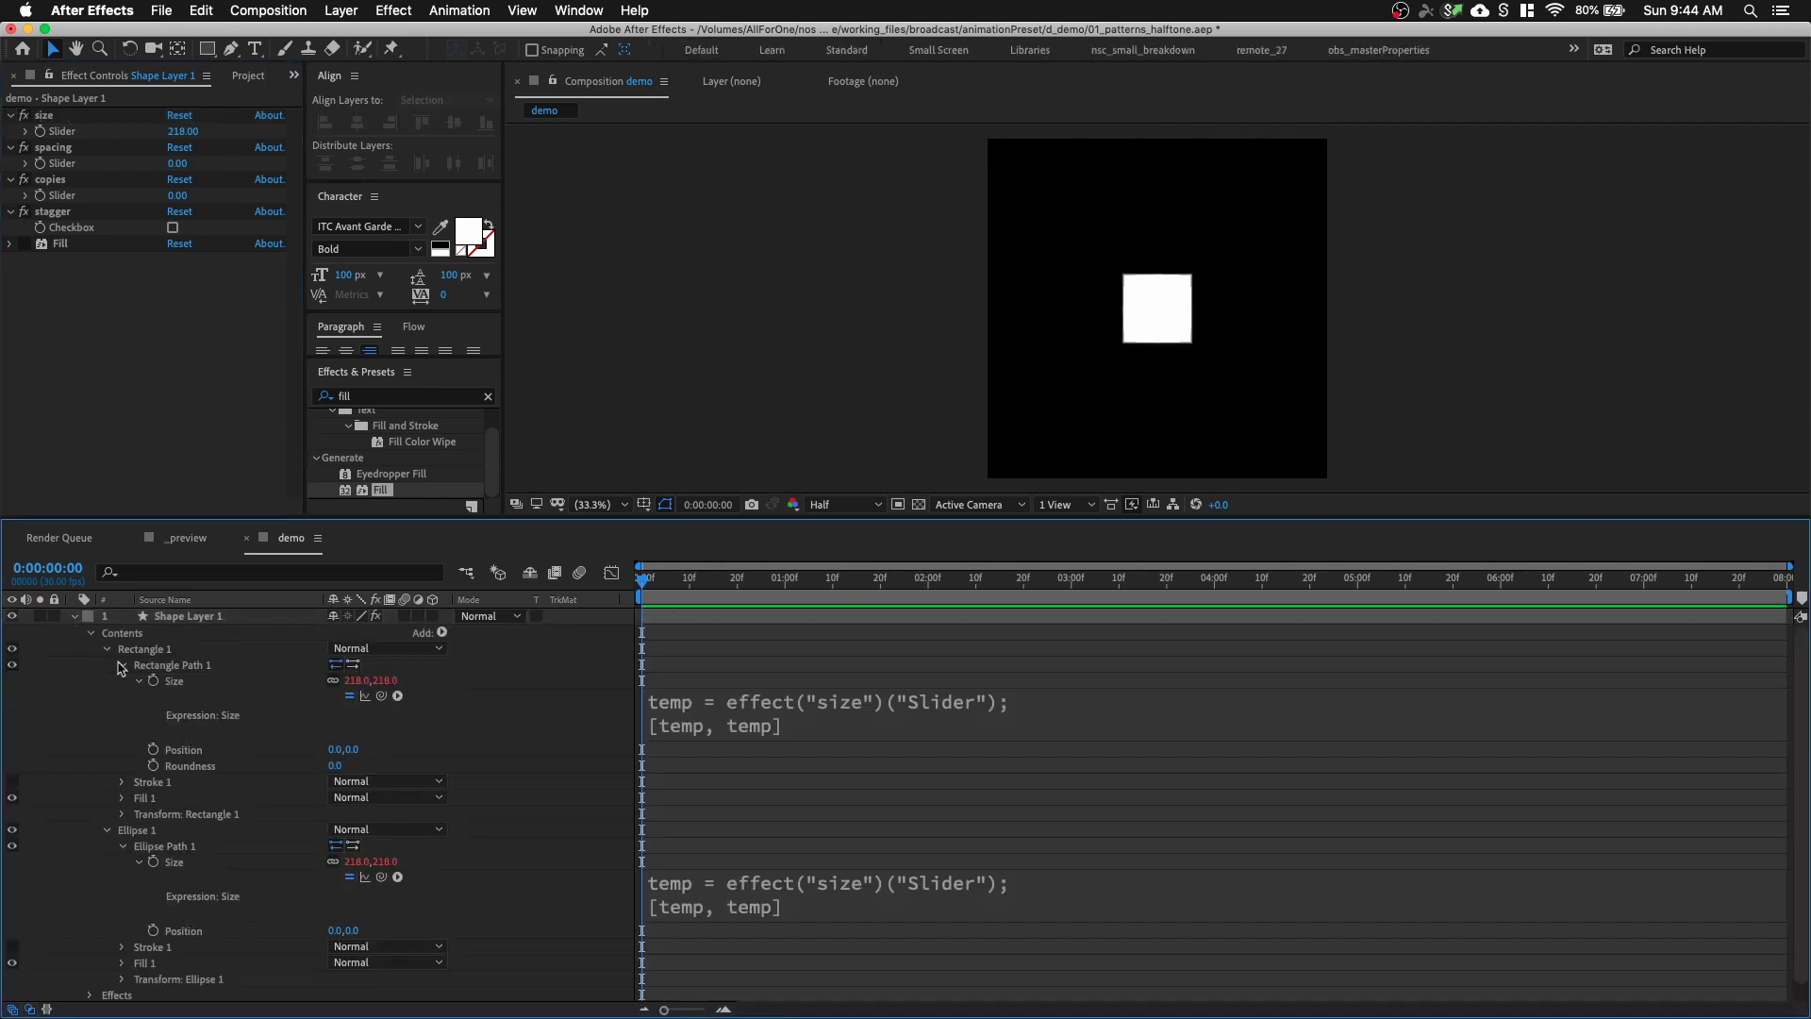
{"action": "left_click", "coordinate": [121, 815]}
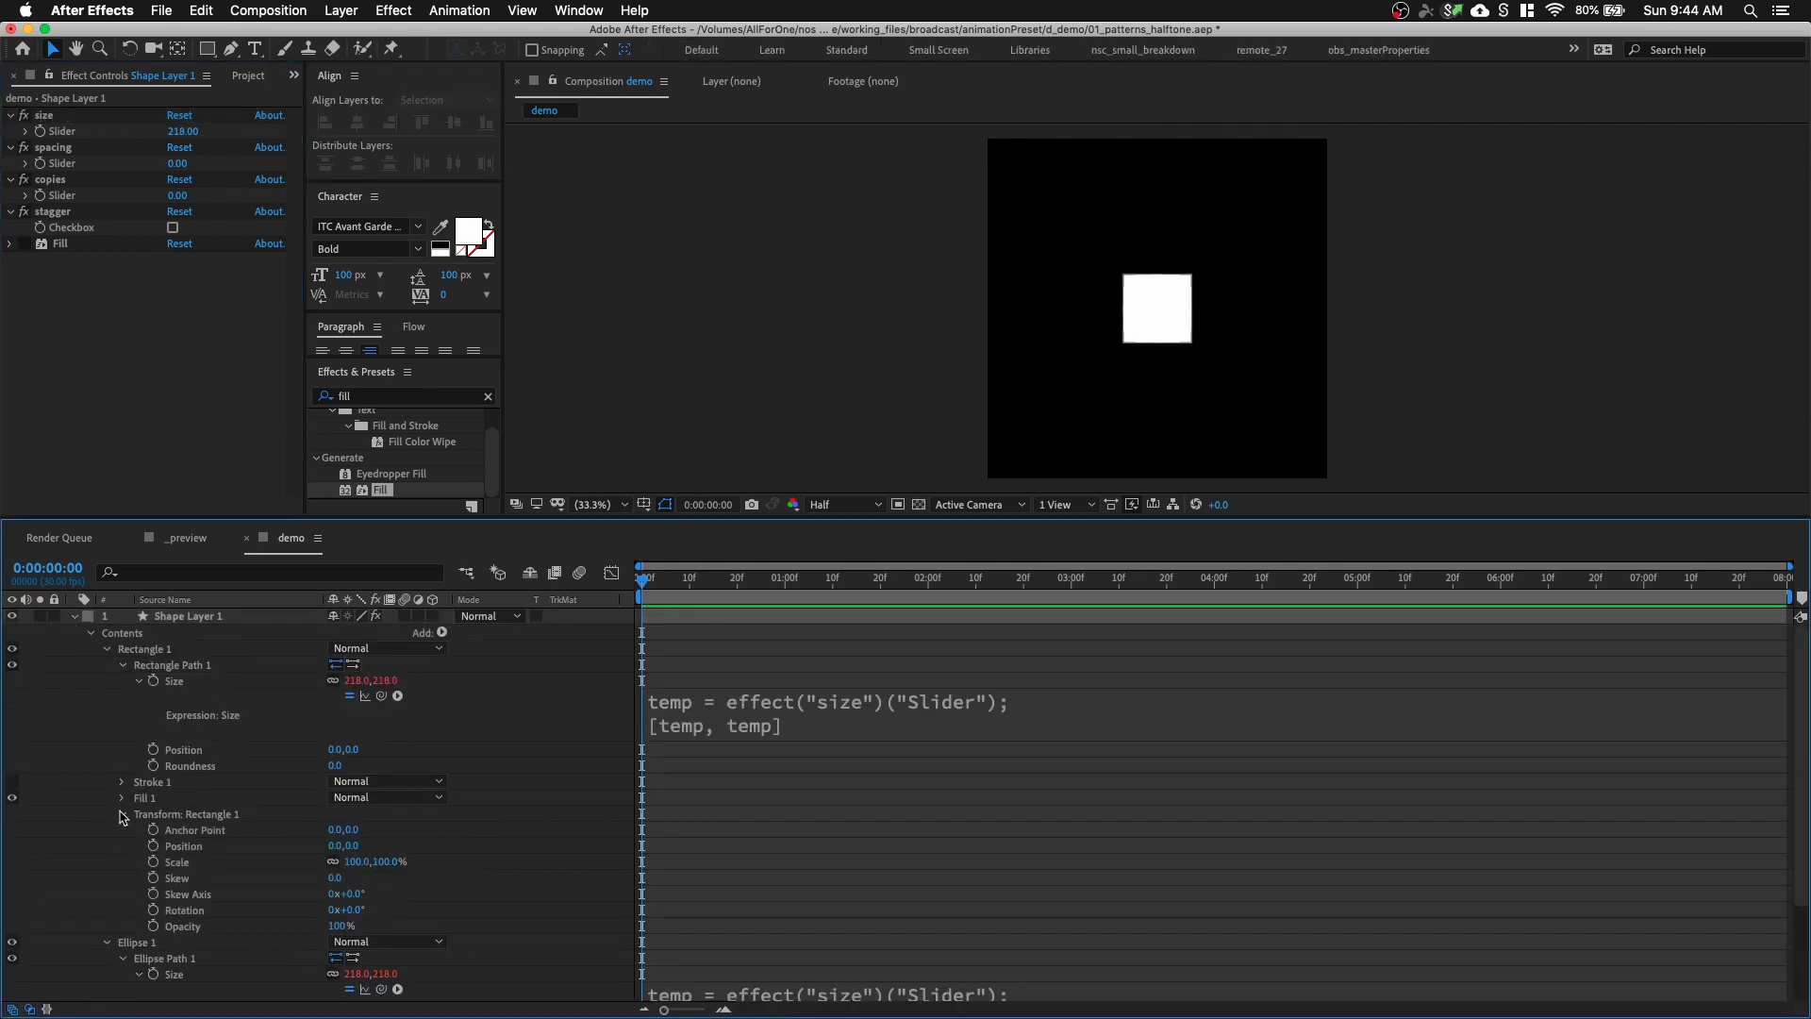
{"action": "left_click", "coordinate": [355, 909]}
{"action": "type", "text": "45"}
{"action": "key", "text": "Return"}
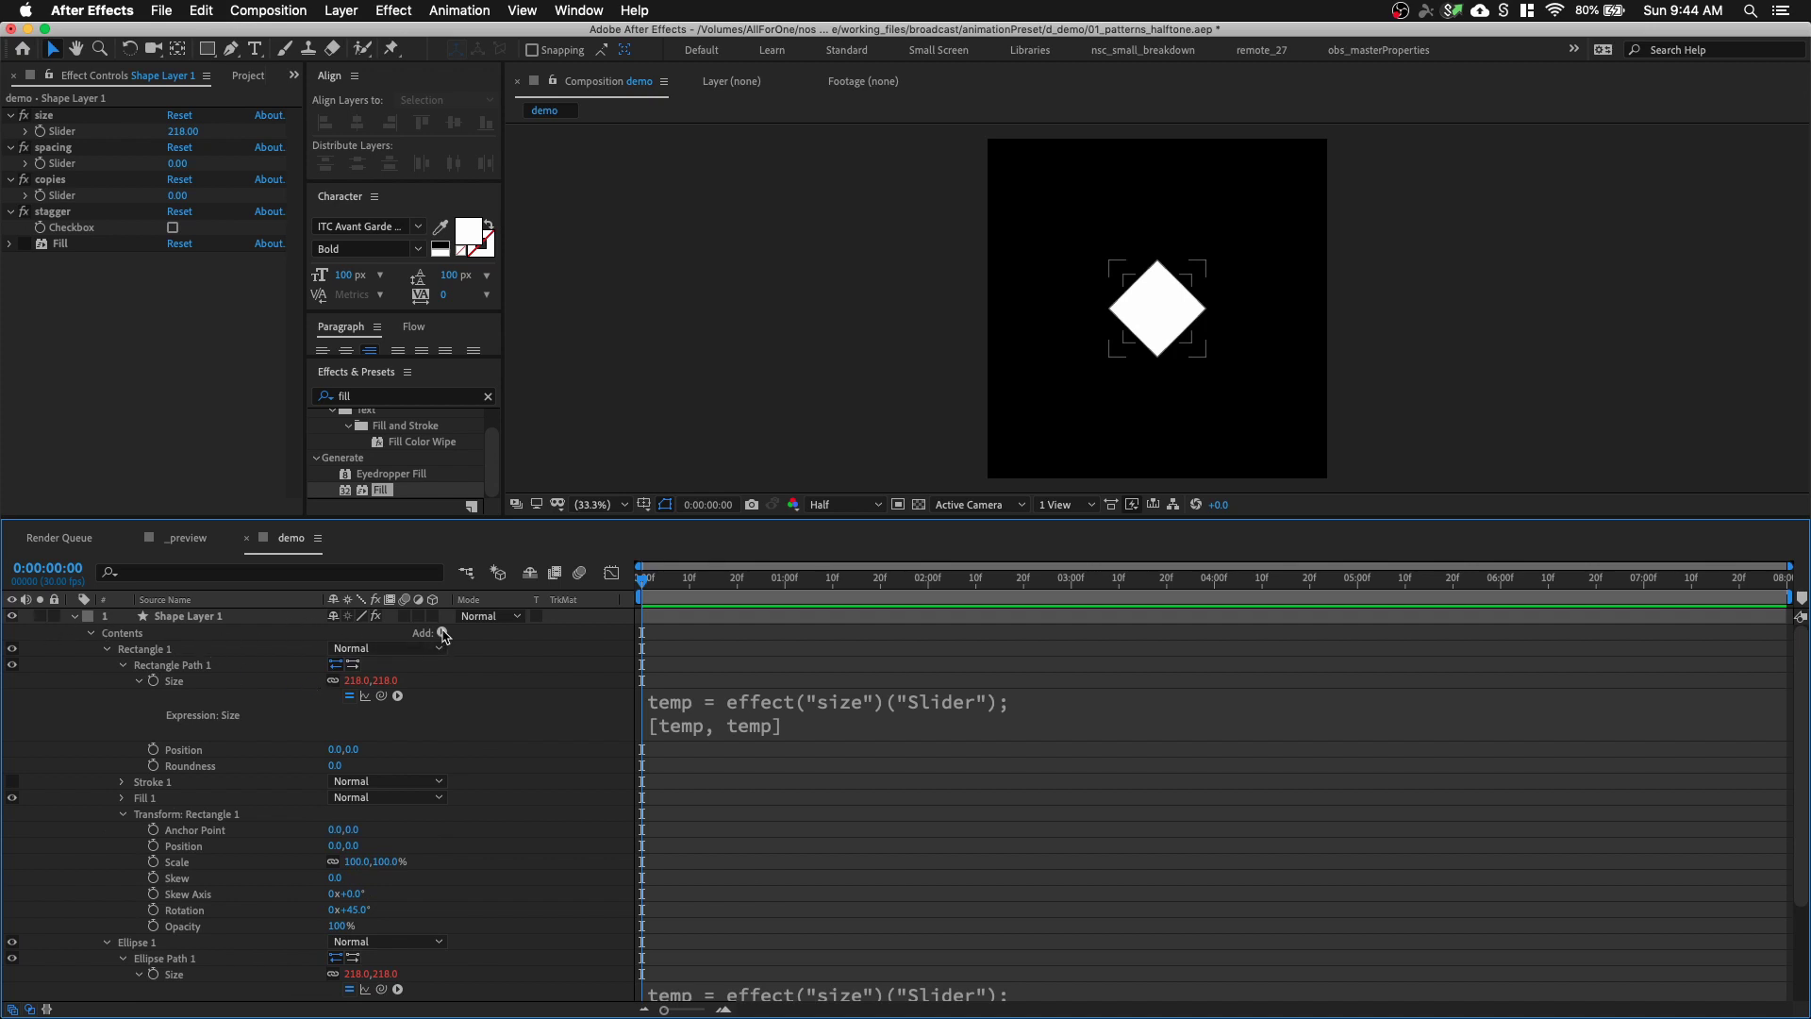
{"action": "left_click", "coordinate": [107, 649]}
{"action": "left_click", "coordinate": [107, 665]}
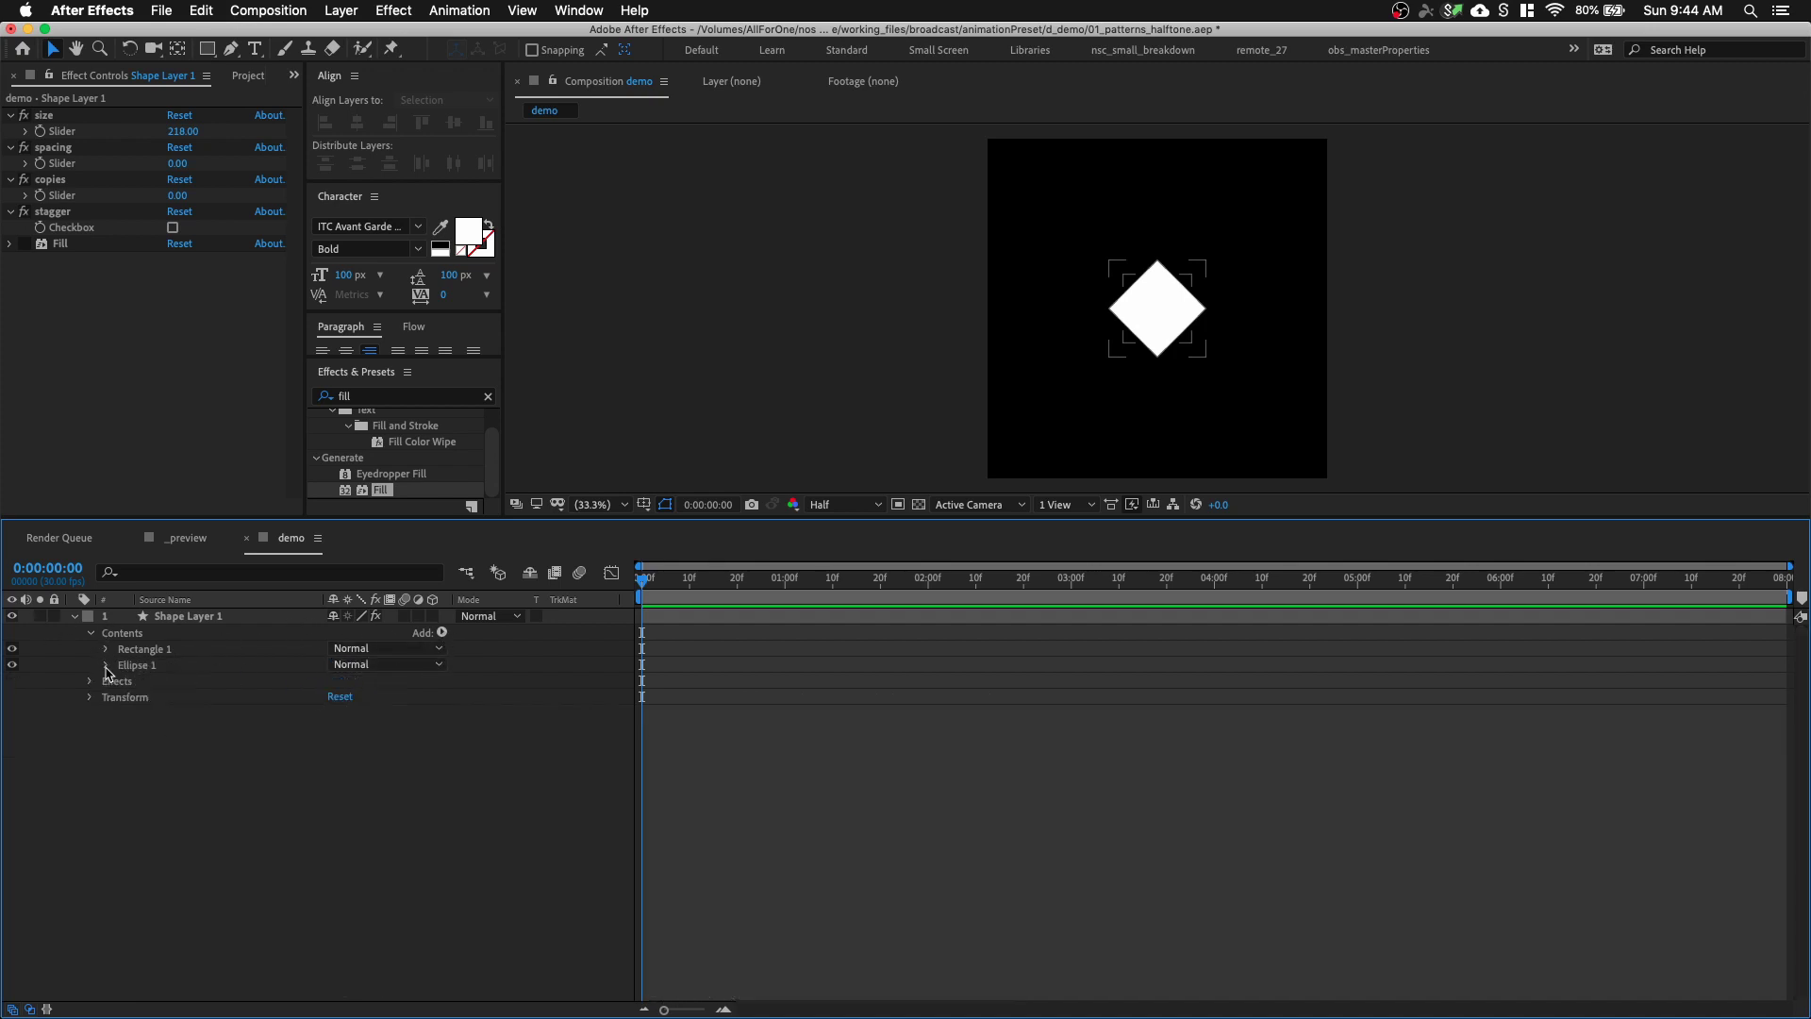
Add Repeater 1 to the shape and link its Copies to the copies slider by expression
{"action": "left_click", "coordinate": [442, 632]}
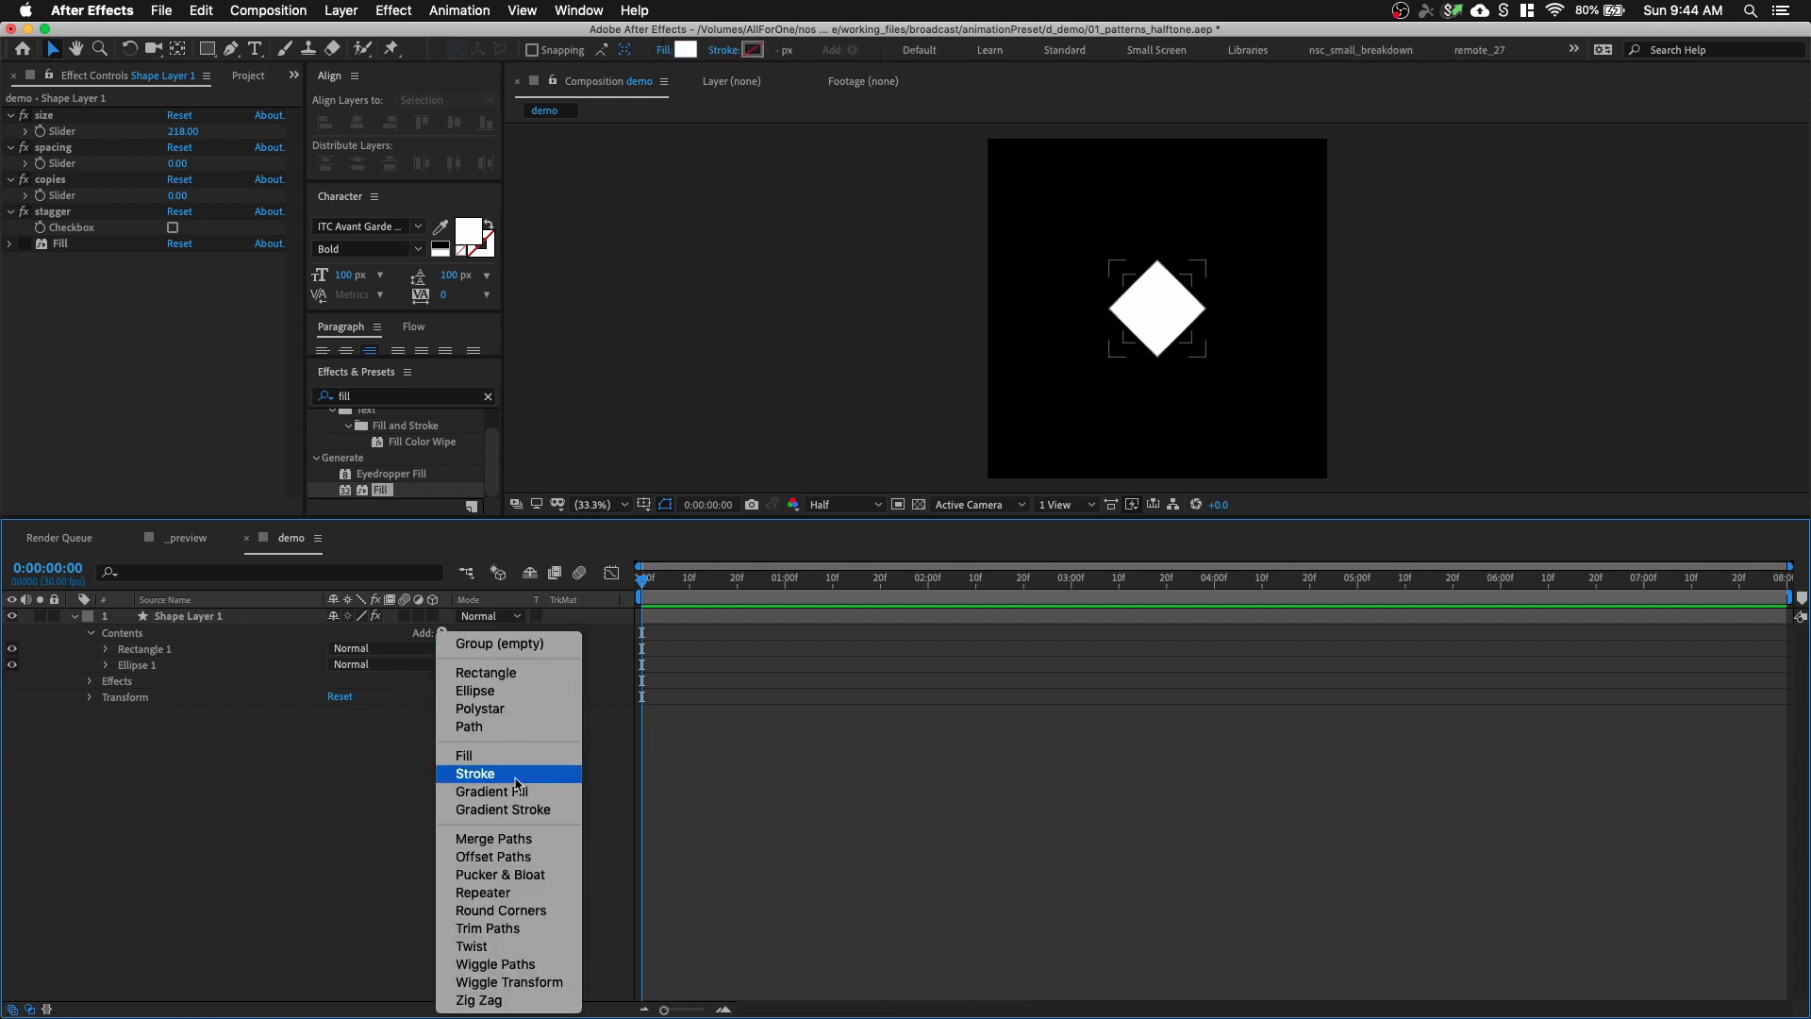
{"action": "left_click", "coordinate": [519, 892]}
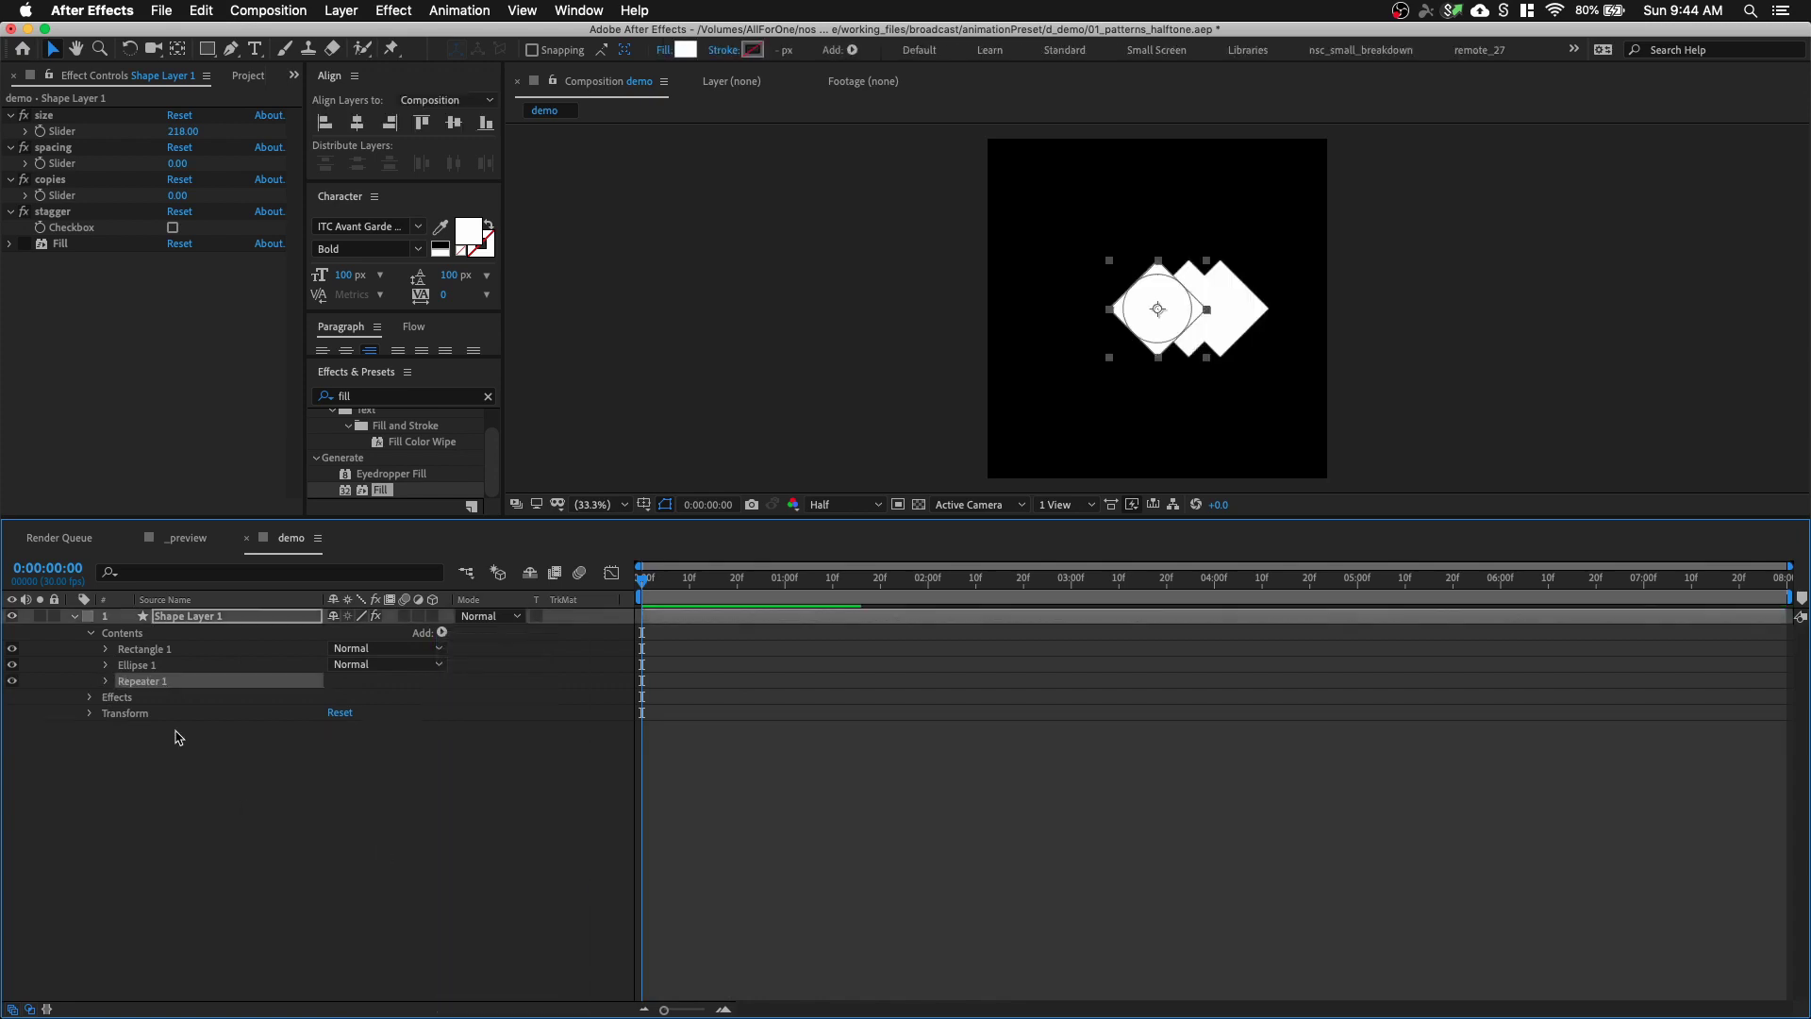
{"action": "left_click", "coordinate": [107, 681]}
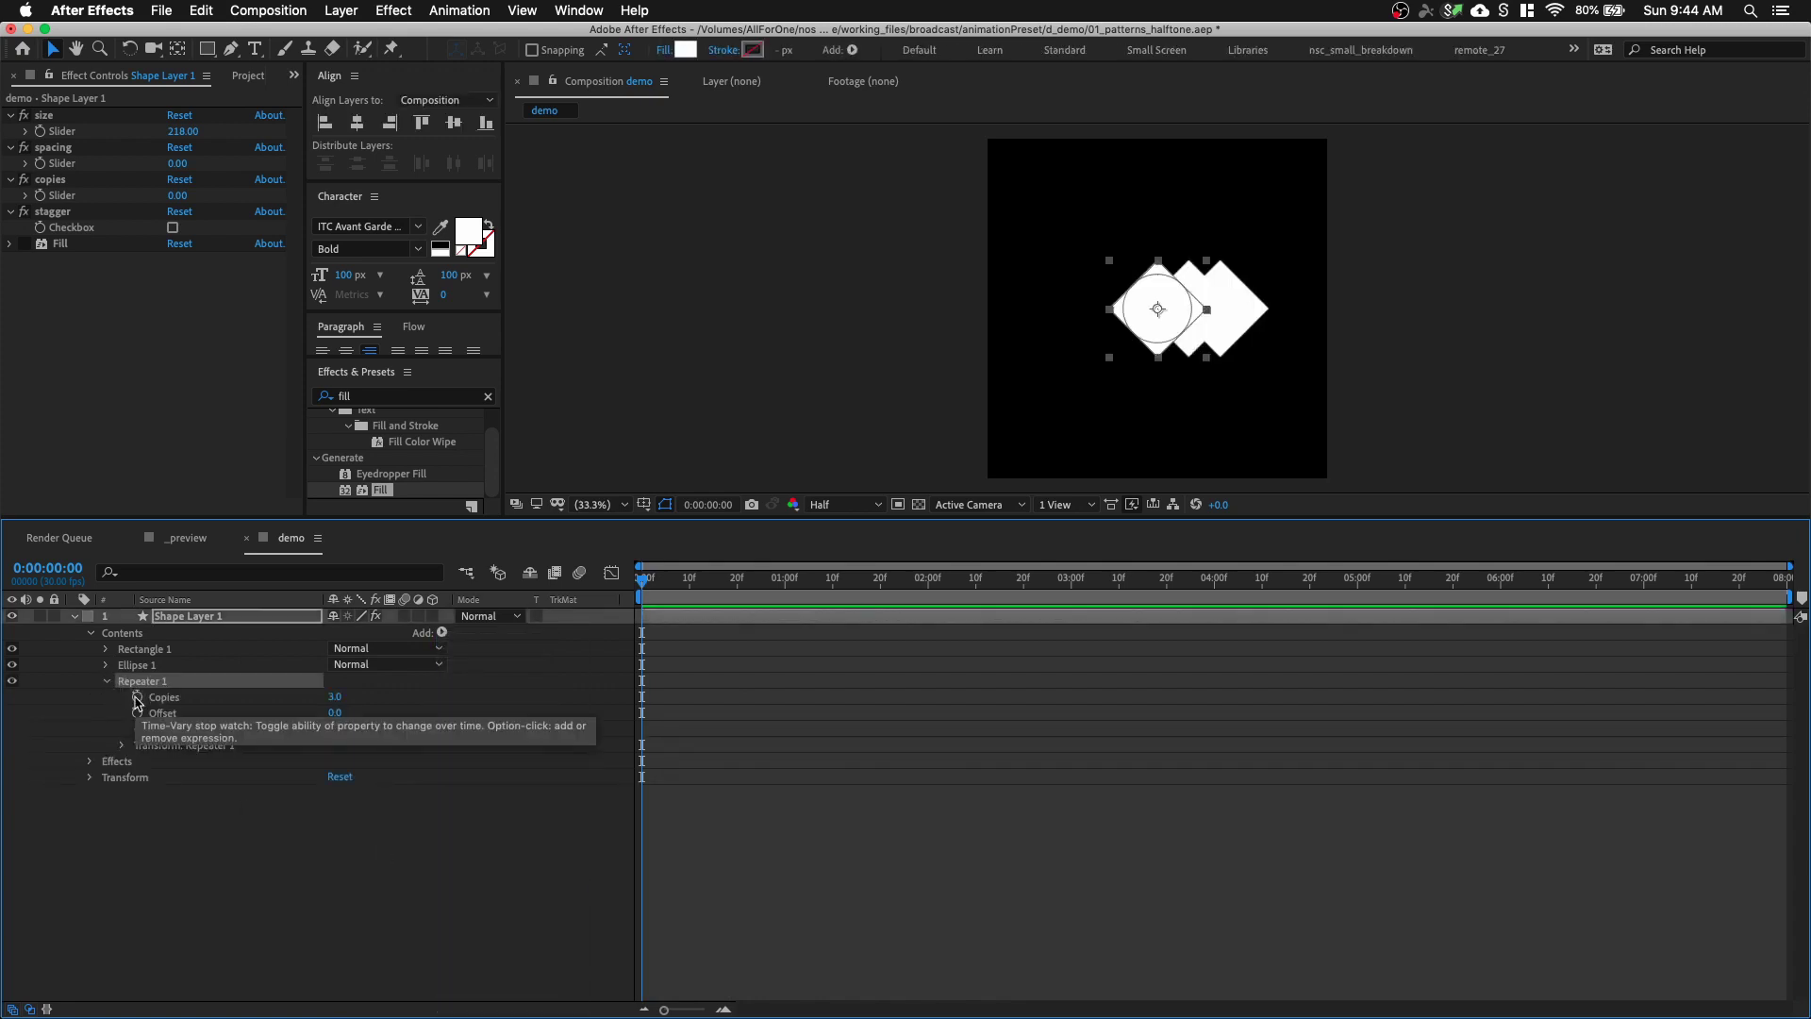
{"action": "left_click", "coordinate": [138, 699], "text": "alt"}
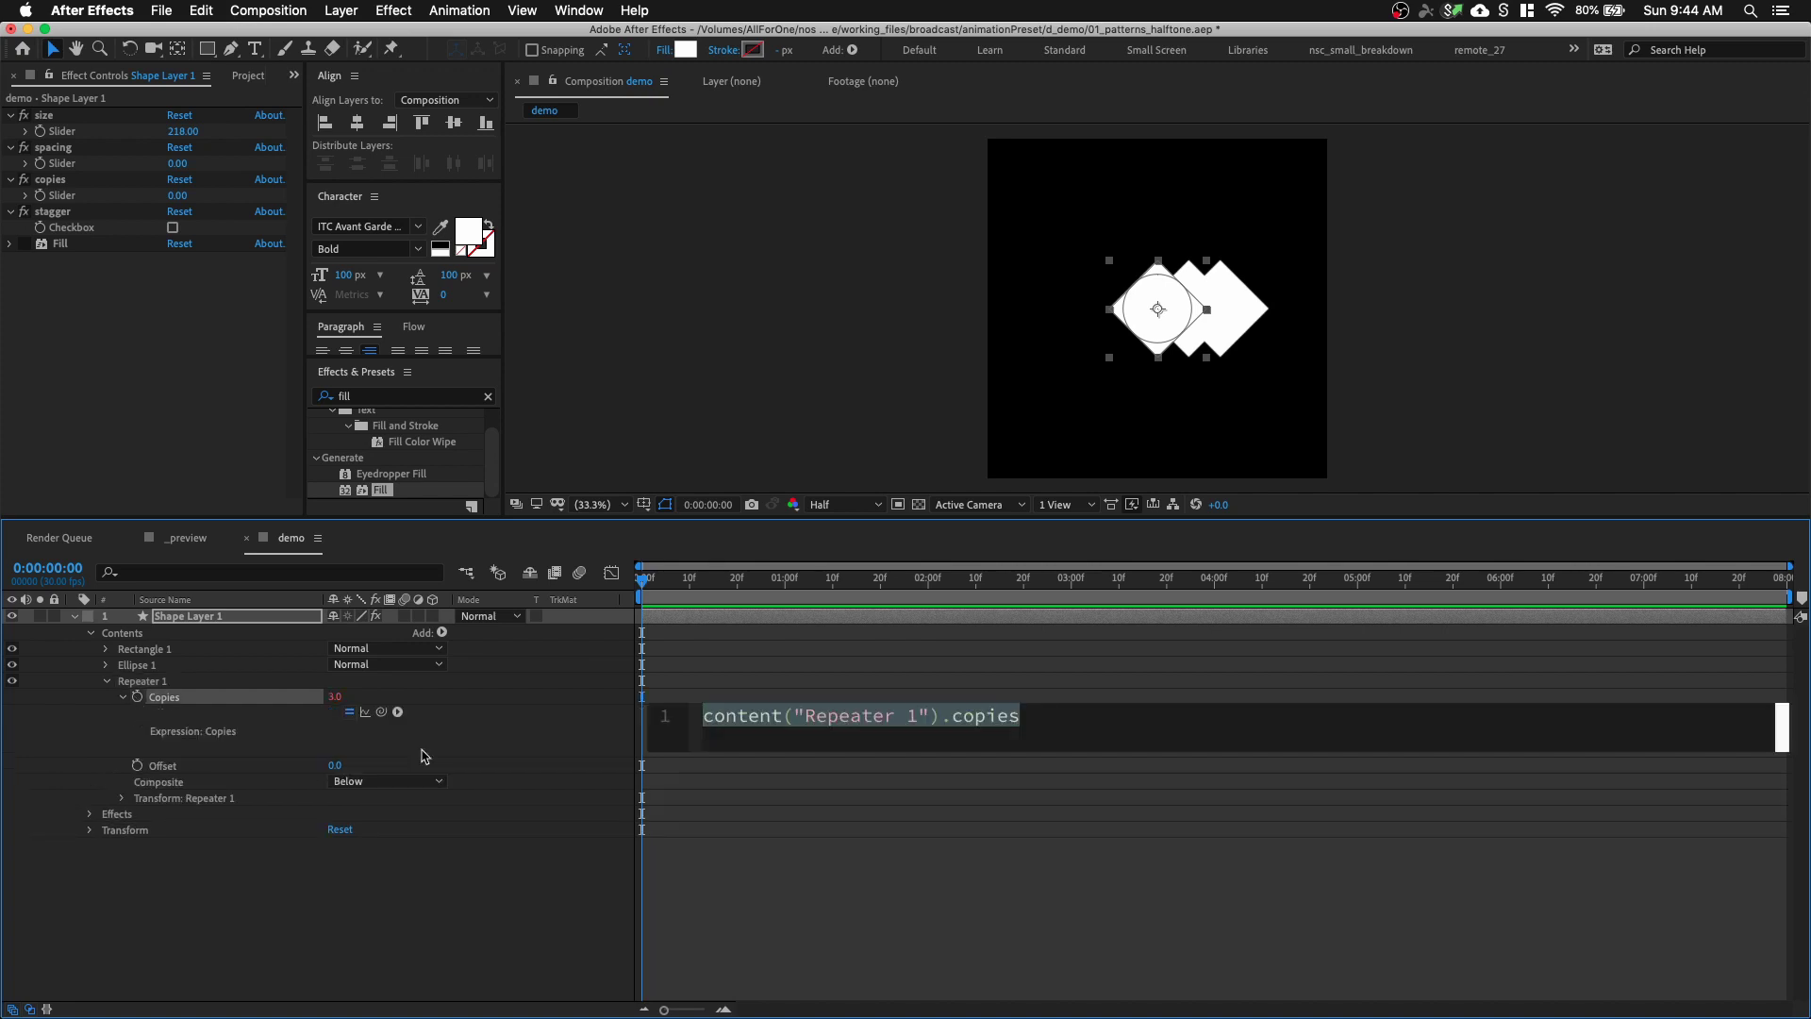
{"action": "left_click_drag", "start_coordinate": [382, 712], "coordinate": [107, 195]}
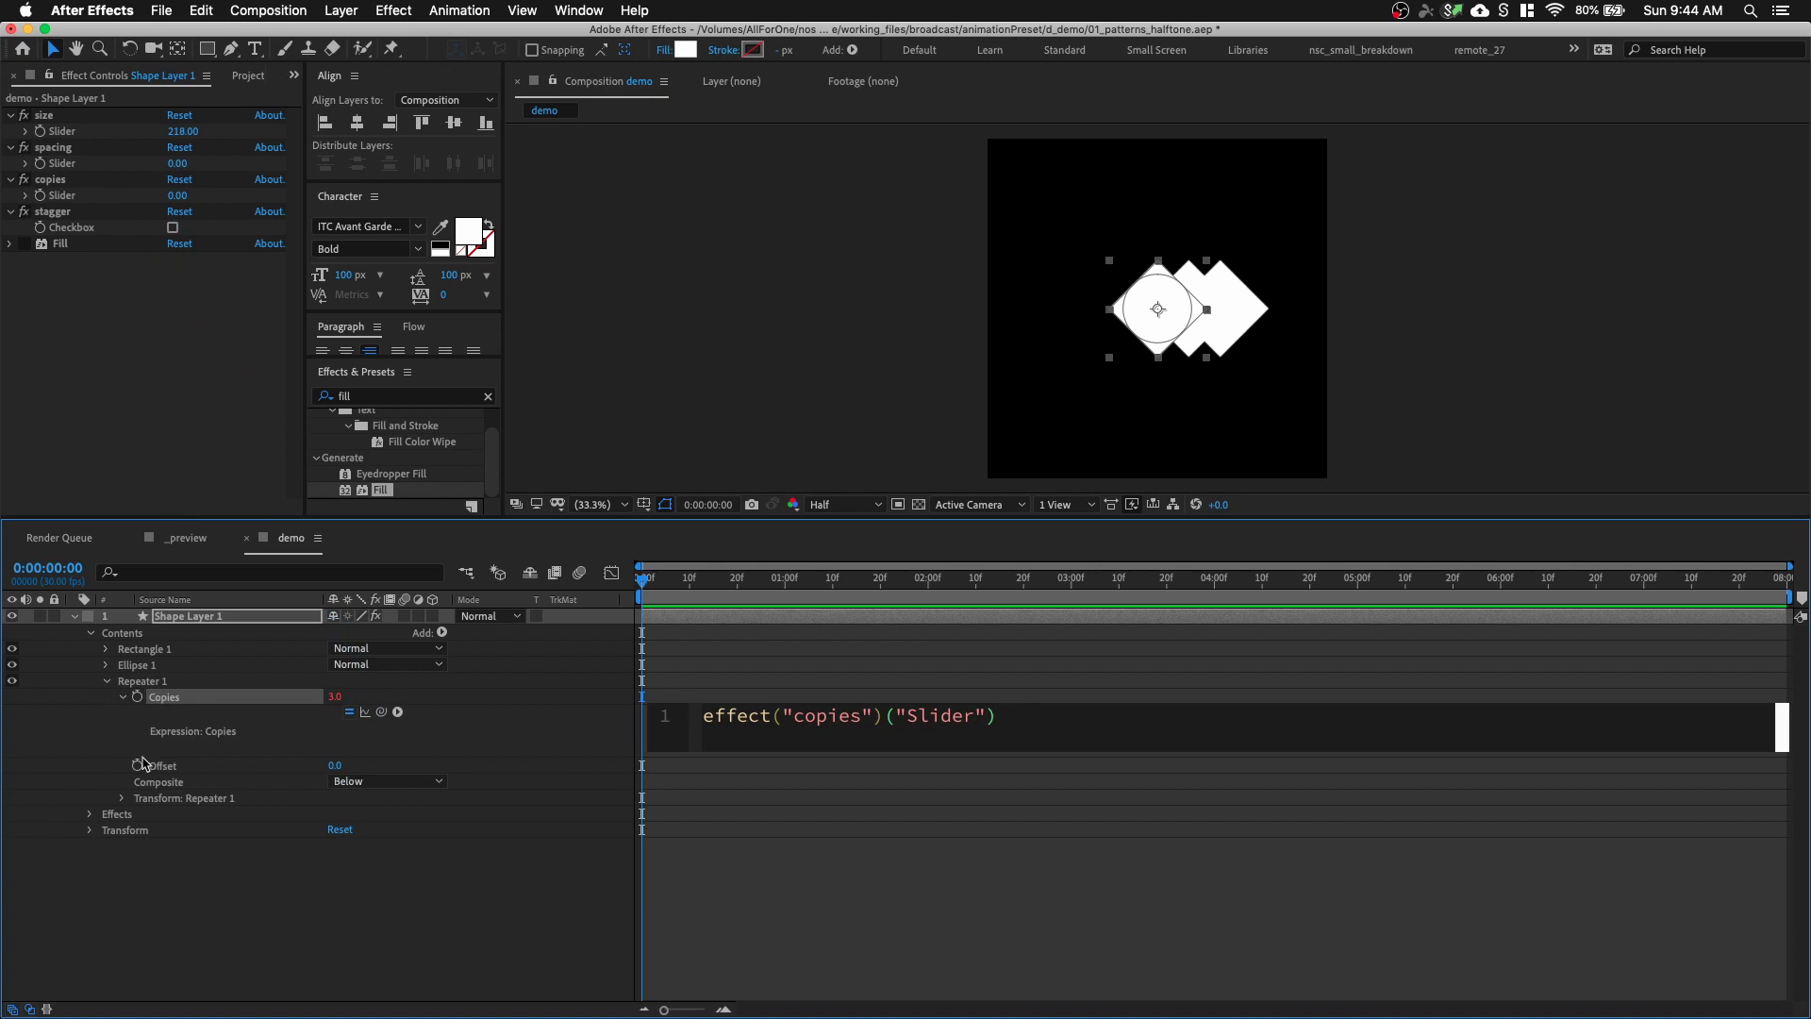
{"action": "left_click", "coordinate": [123, 799]}
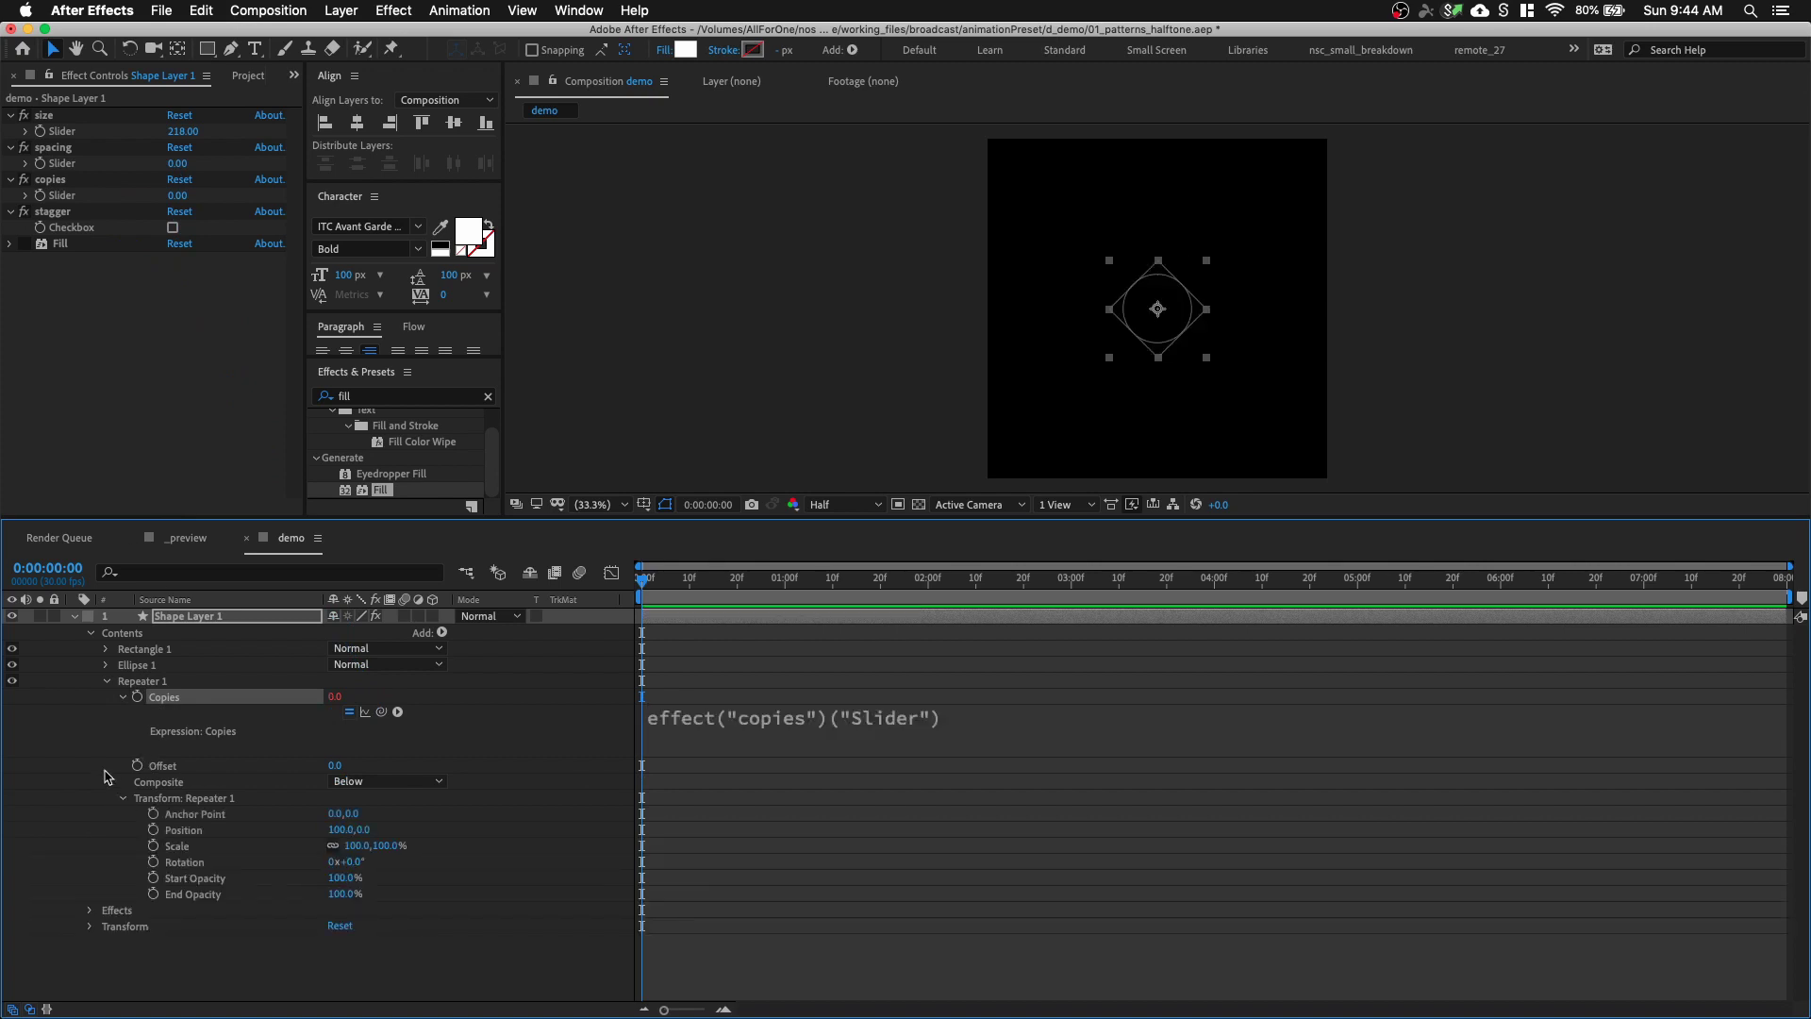
Replace the repeater Position expression with x = effect("spacing")("Slider"); [x,0]
{"action": "left_click", "coordinate": [257, 961]}
{"action": "left_click", "coordinate": [153, 831], "text": "alt"}
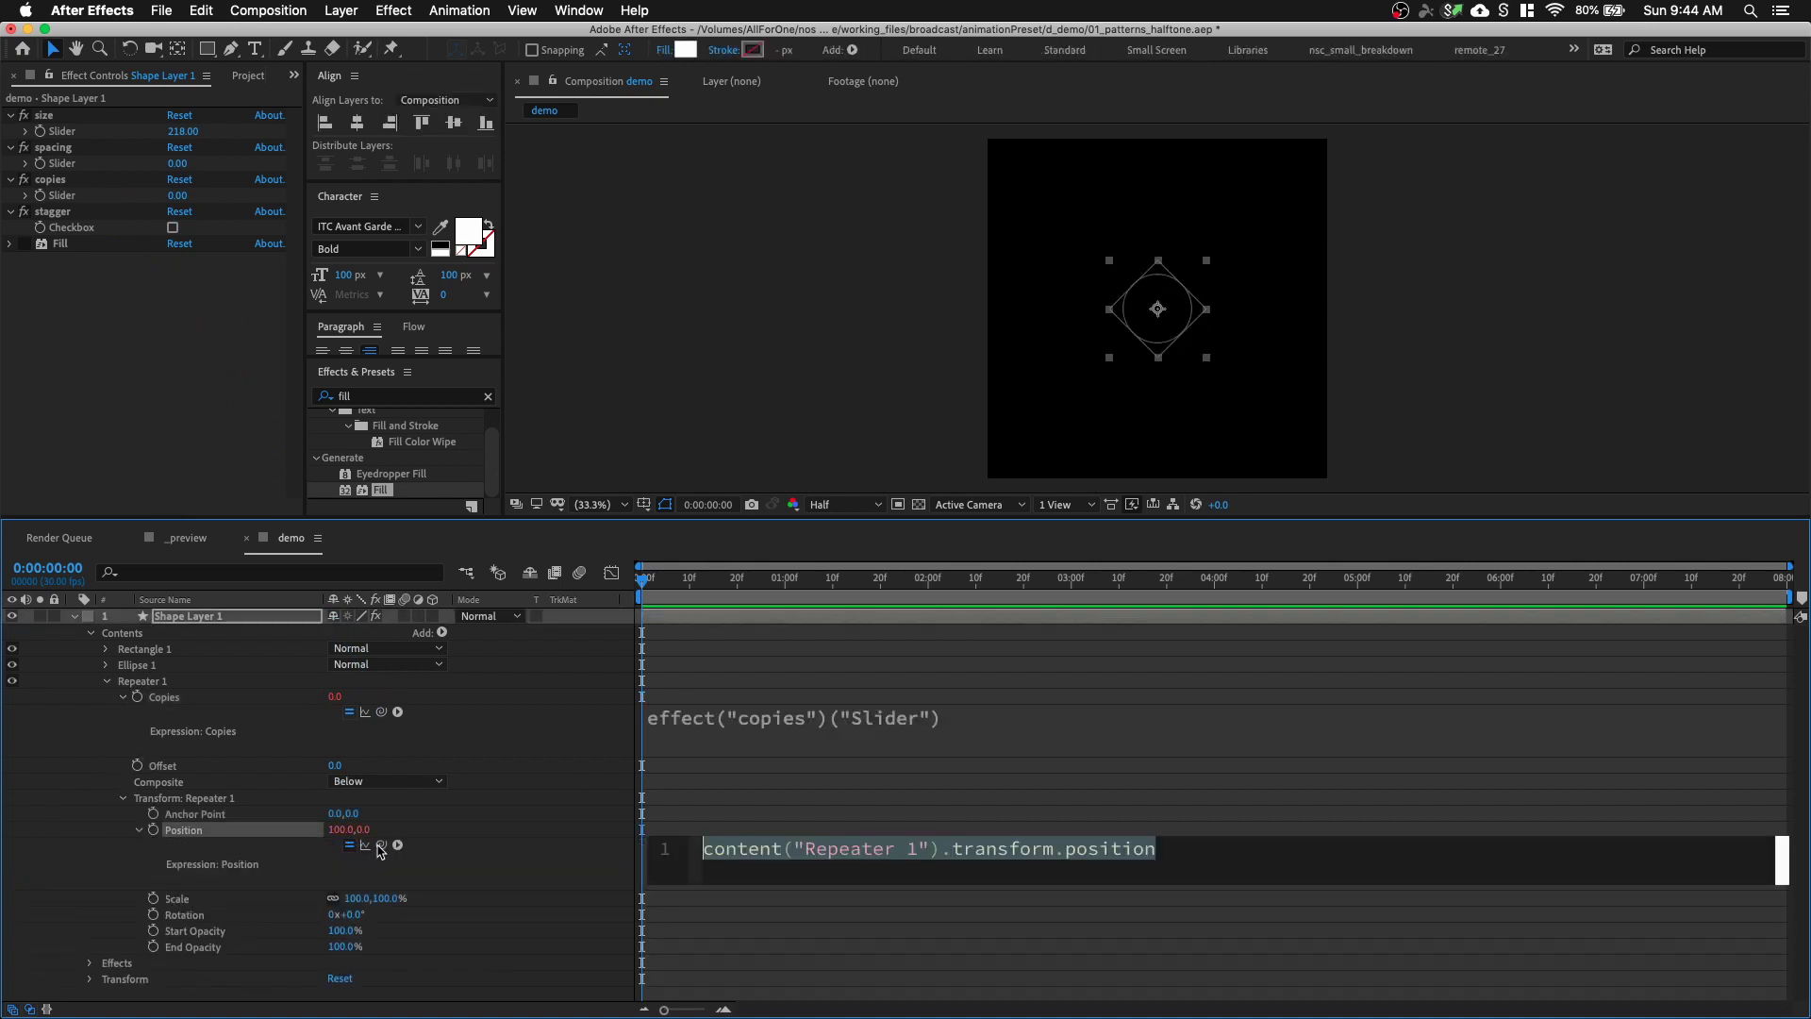
{"action": "left_click", "coordinate": [794, 854]}
{"action": "triple_click", "coordinate": [769, 843]}
{"action": "key", "text": "BackSpace"}
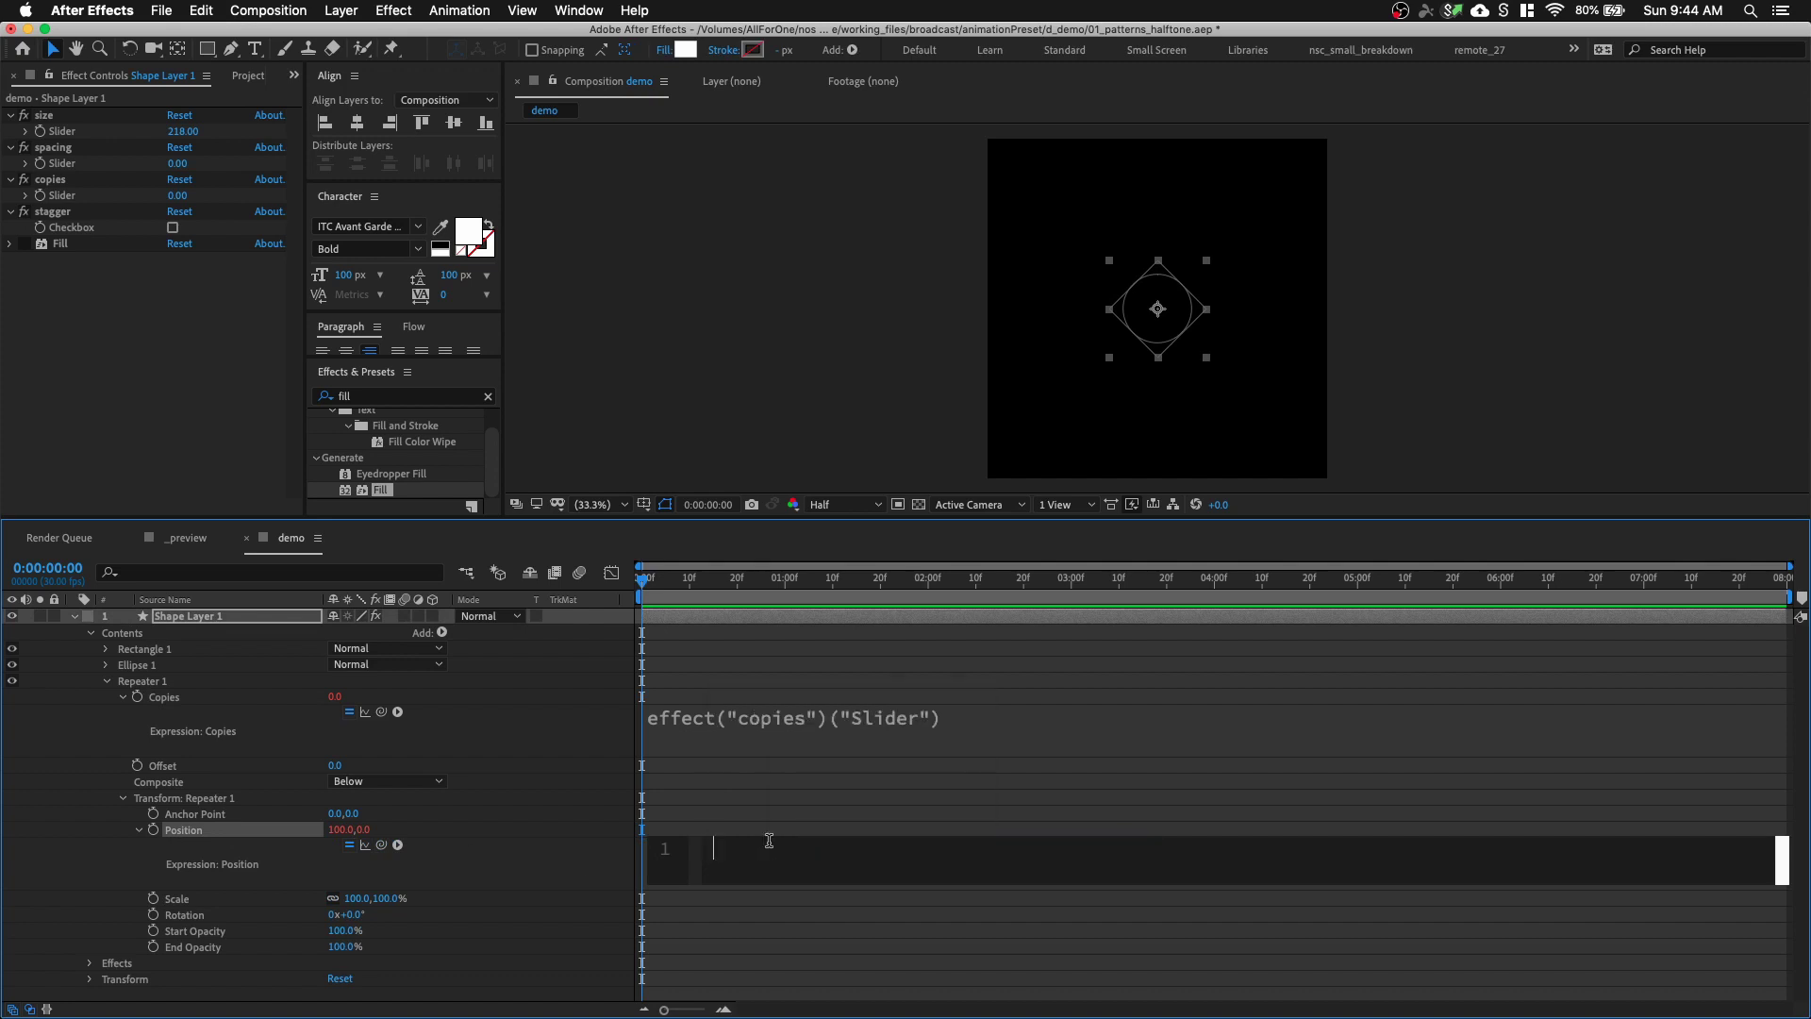
{"action": "type", "text": "x ="}
{"action": "left_click_drag", "start_coordinate": [394, 848], "coordinate": [58, 163]}
{"action": "key", "text": "Return"}
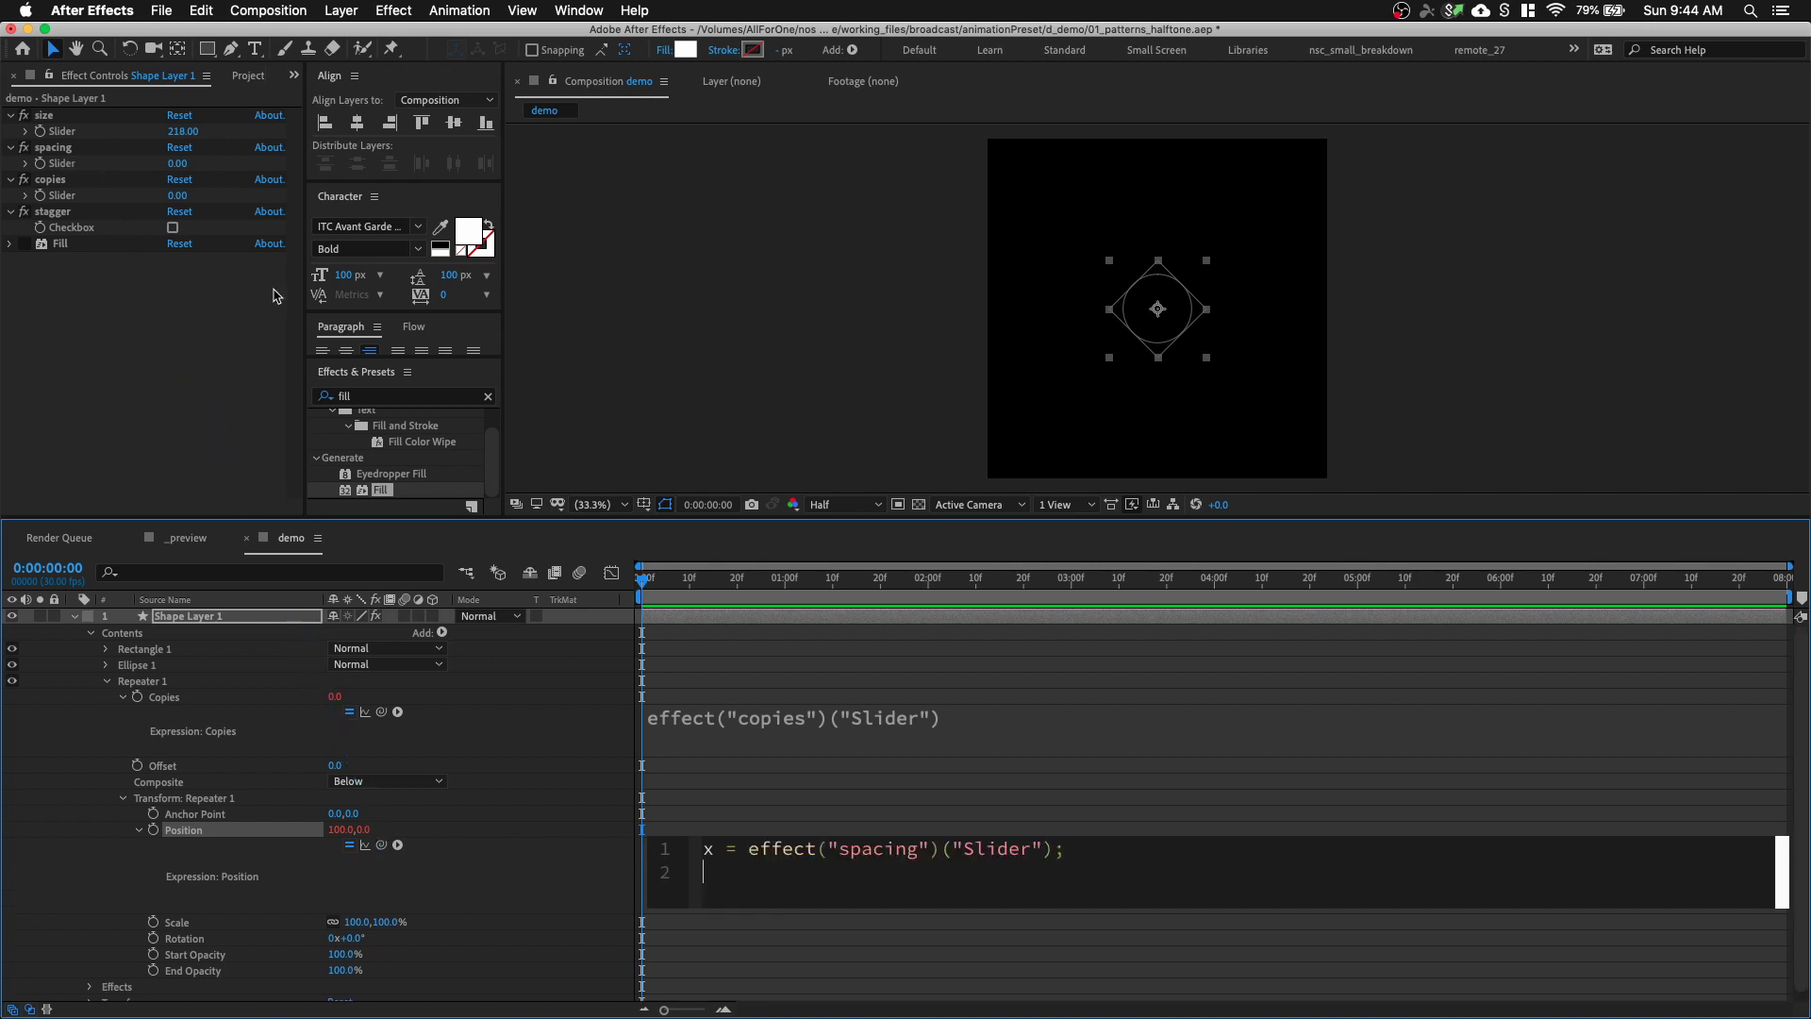
{"action": "type", "text": "[x,0"}
{"action": "left_click", "coordinate": [761, 654]}
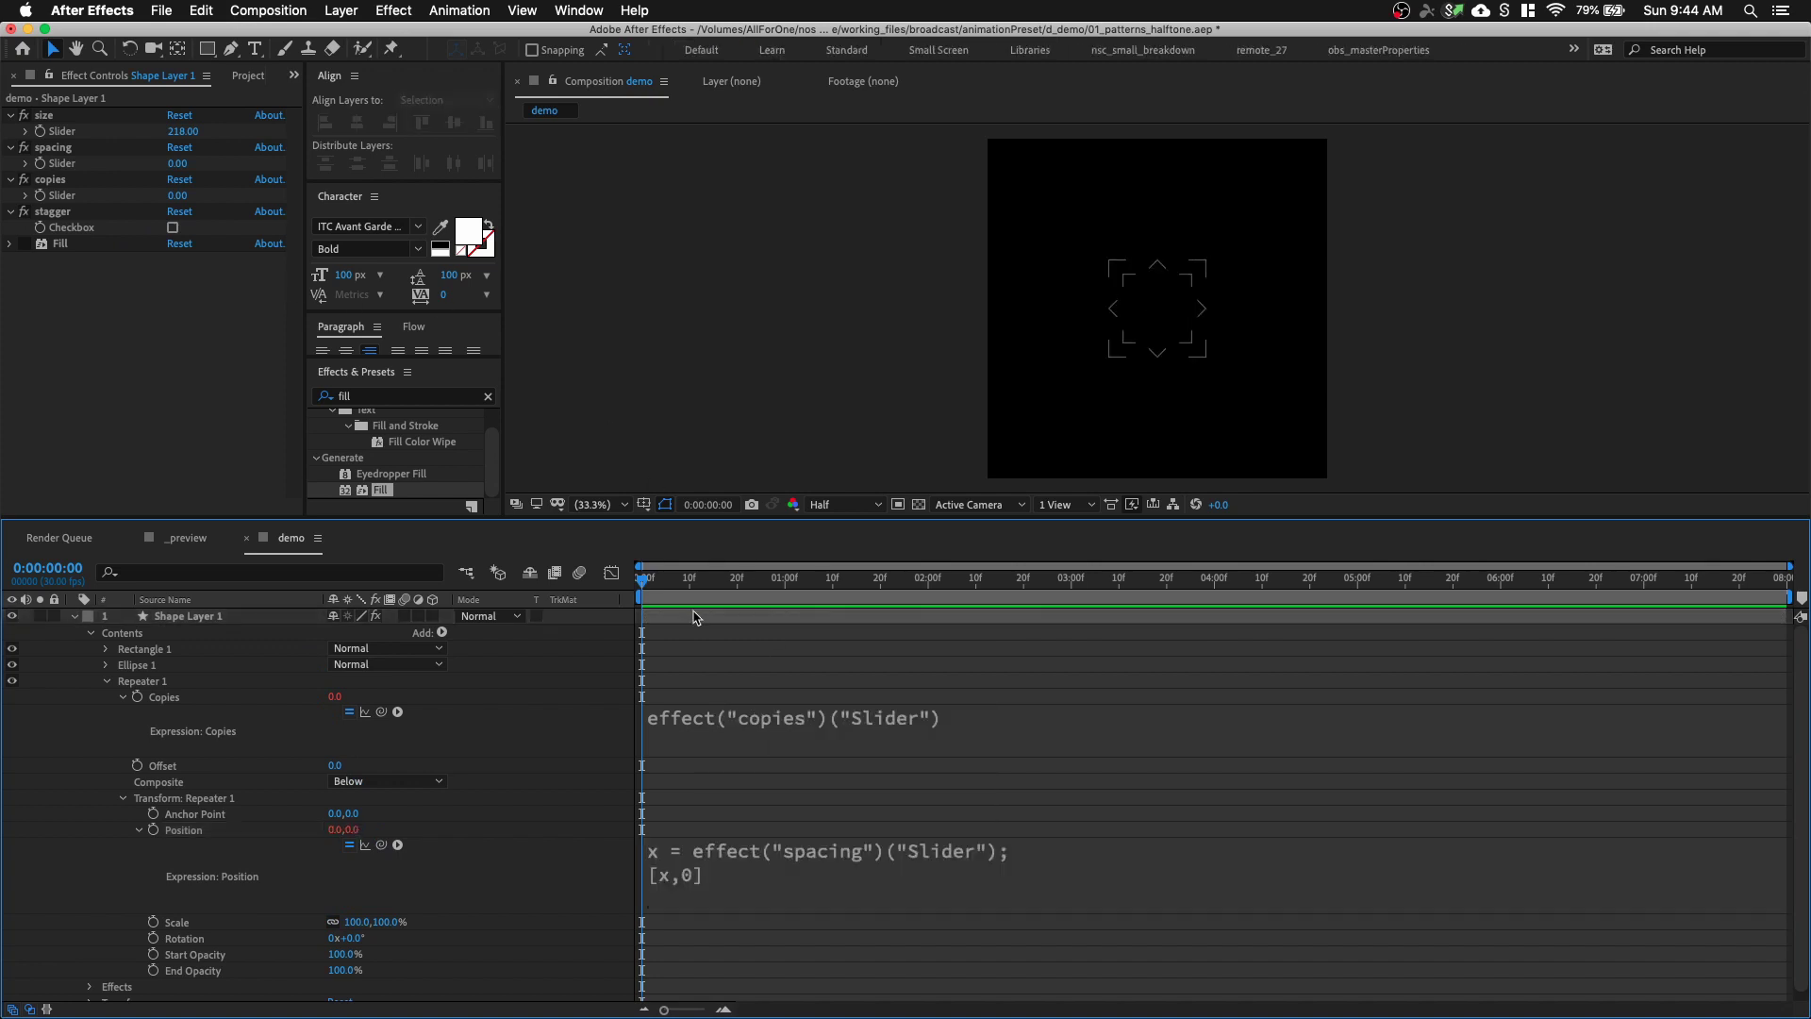
Set the copies slider to 5
{"action": "left_click", "coordinate": [179, 196]}
{"action": "type", "text": "5"}
{"action": "key", "text": "Return"}
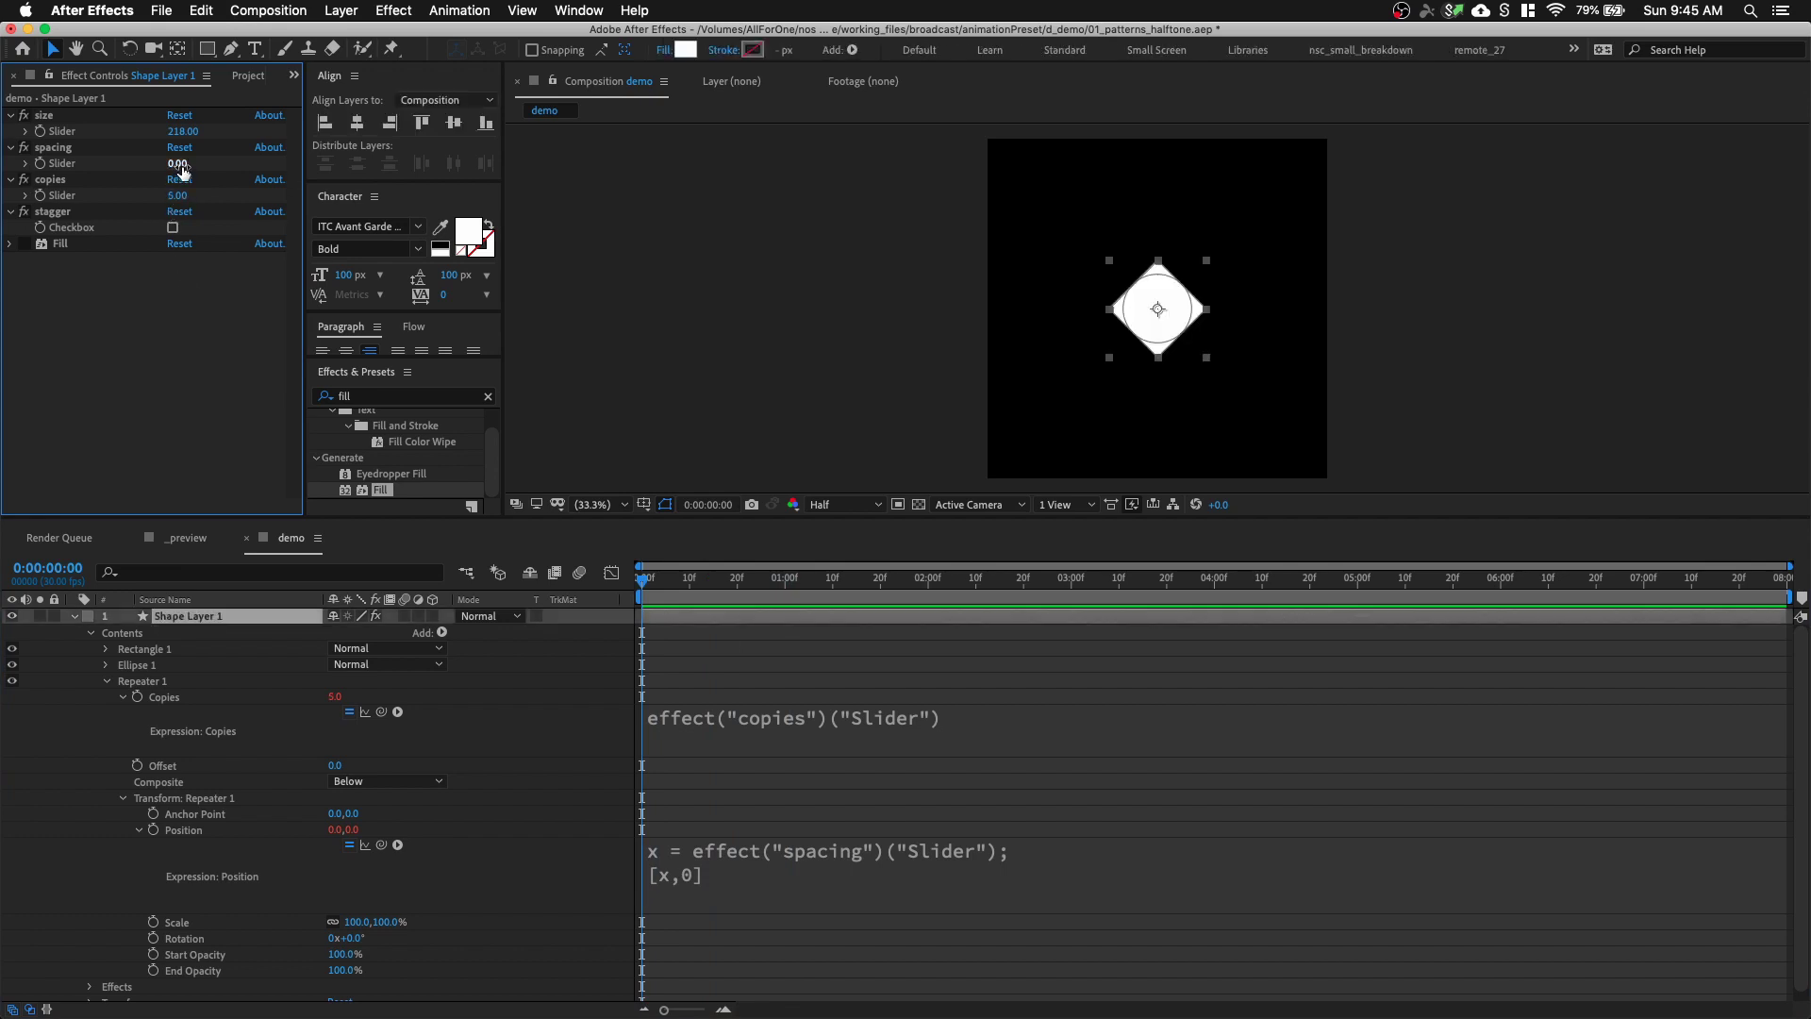
Set size to 50, spacing to 100 and copies to 5, then collapse Repeater 1
{"action": "left_click_drag", "start_coordinate": [182, 170], "coordinate": [533, 240]}
{"action": "left_click", "coordinate": [184, 131]}
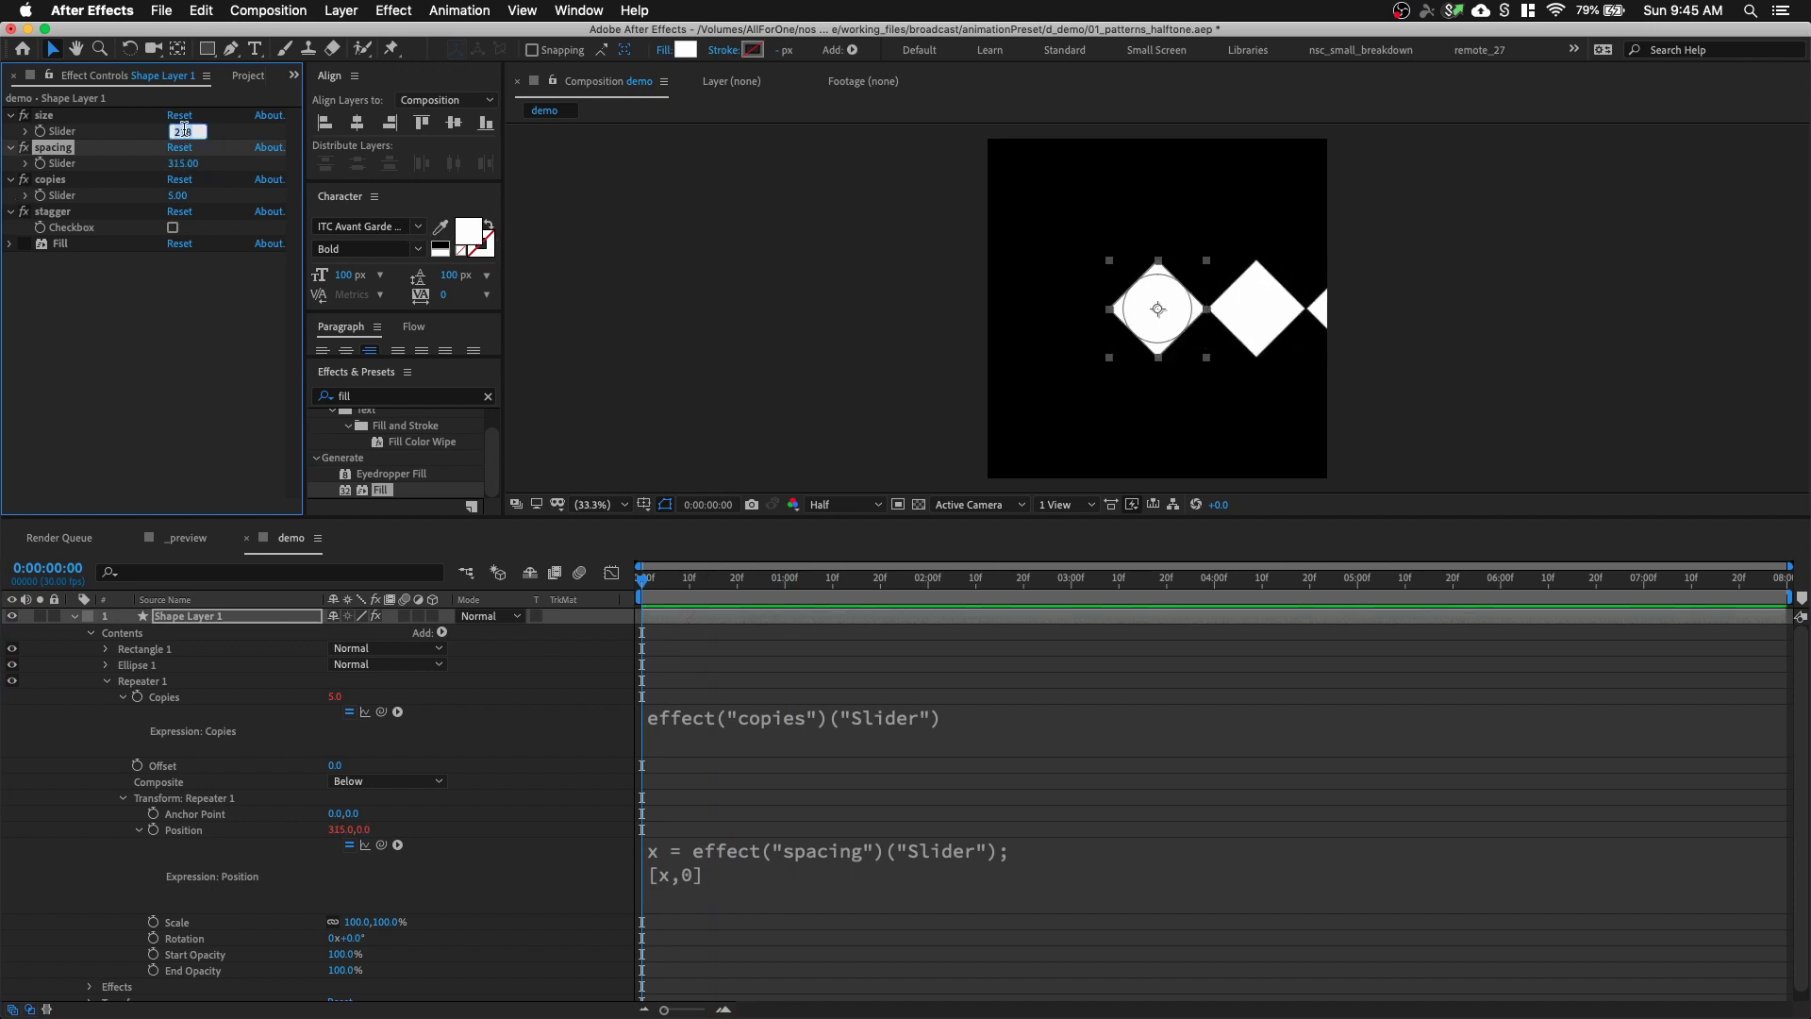
{"action": "type", "text": "50"}
{"action": "key", "text": "Return"}
{"action": "left_click_drag", "start_coordinate": [180, 163], "coordinate": [42, 164]}
{"action": "left_click", "coordinate": [180, 163]}
{"action": "type", "text": "100"}
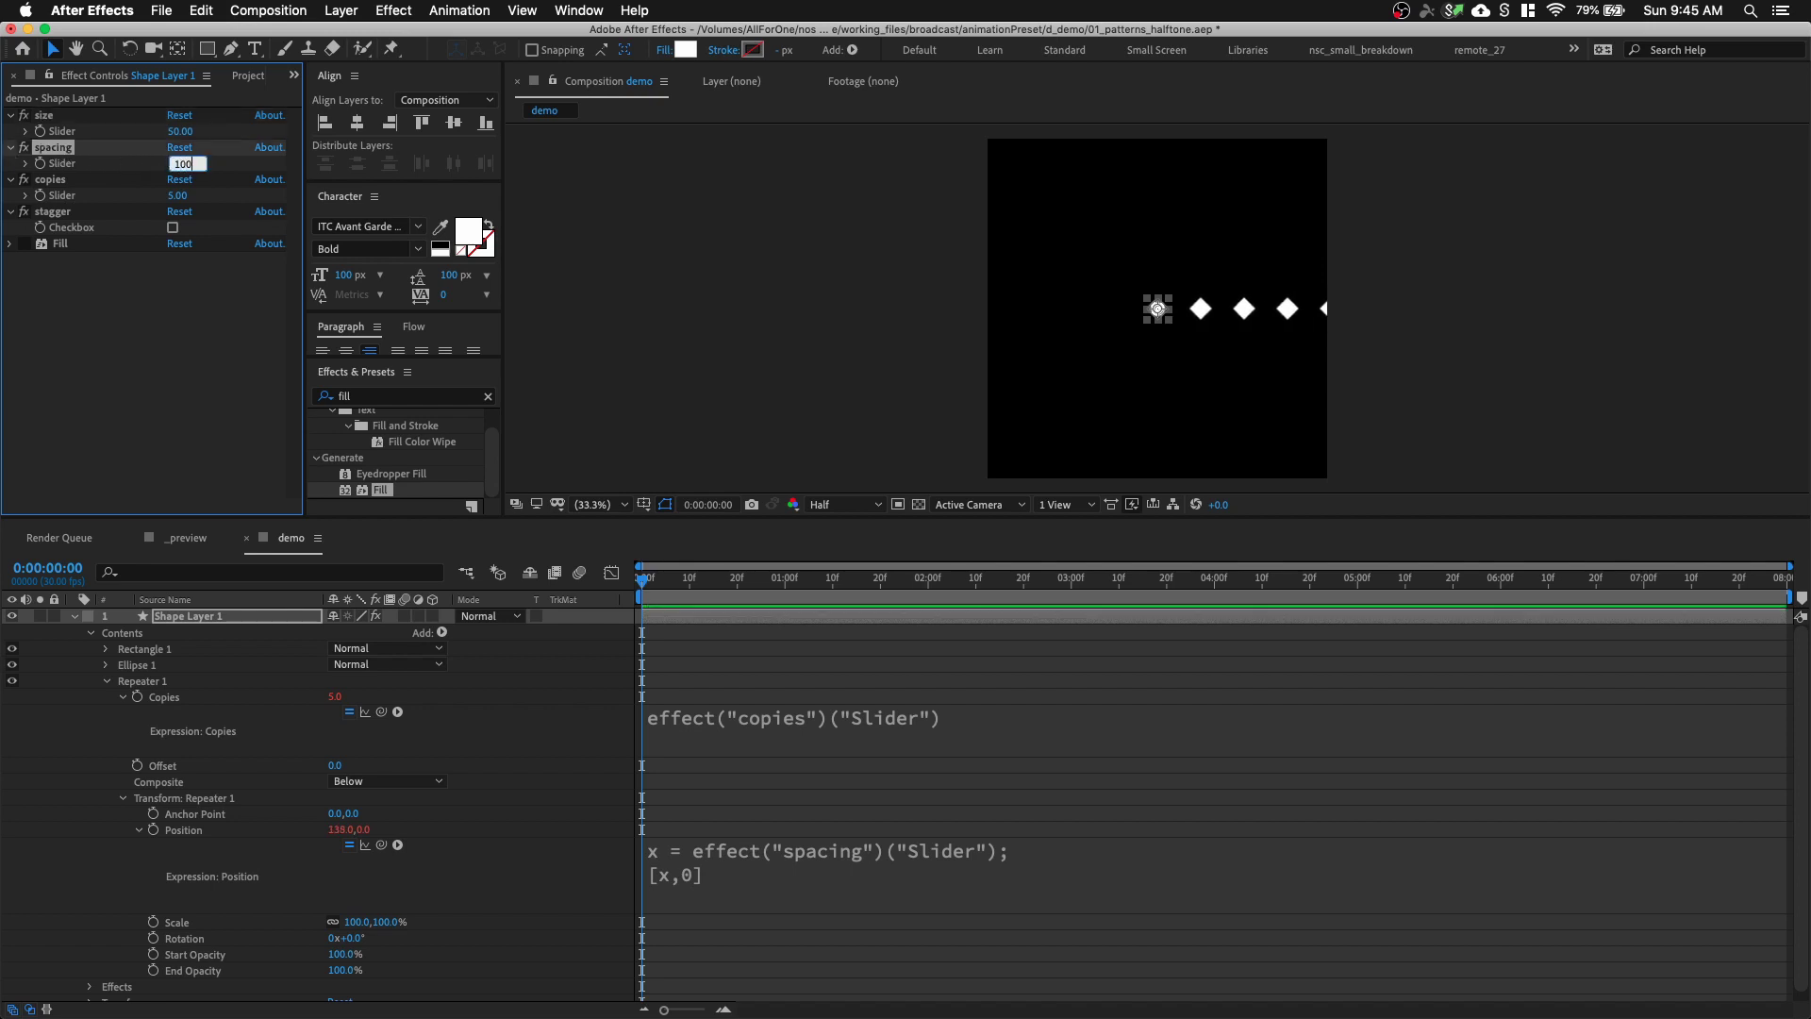
{"action": "key", "text": "Return"}
{"action": "mouse_move", "coordinate": [176, 194]}
{"action": "left_mouse_down"}
{"action": "mouse_move", "coordinate": [160, 194]}
{"action": "mouse_move", "coordinate": [179, 195]}
{"action": "left_mouse_up"}
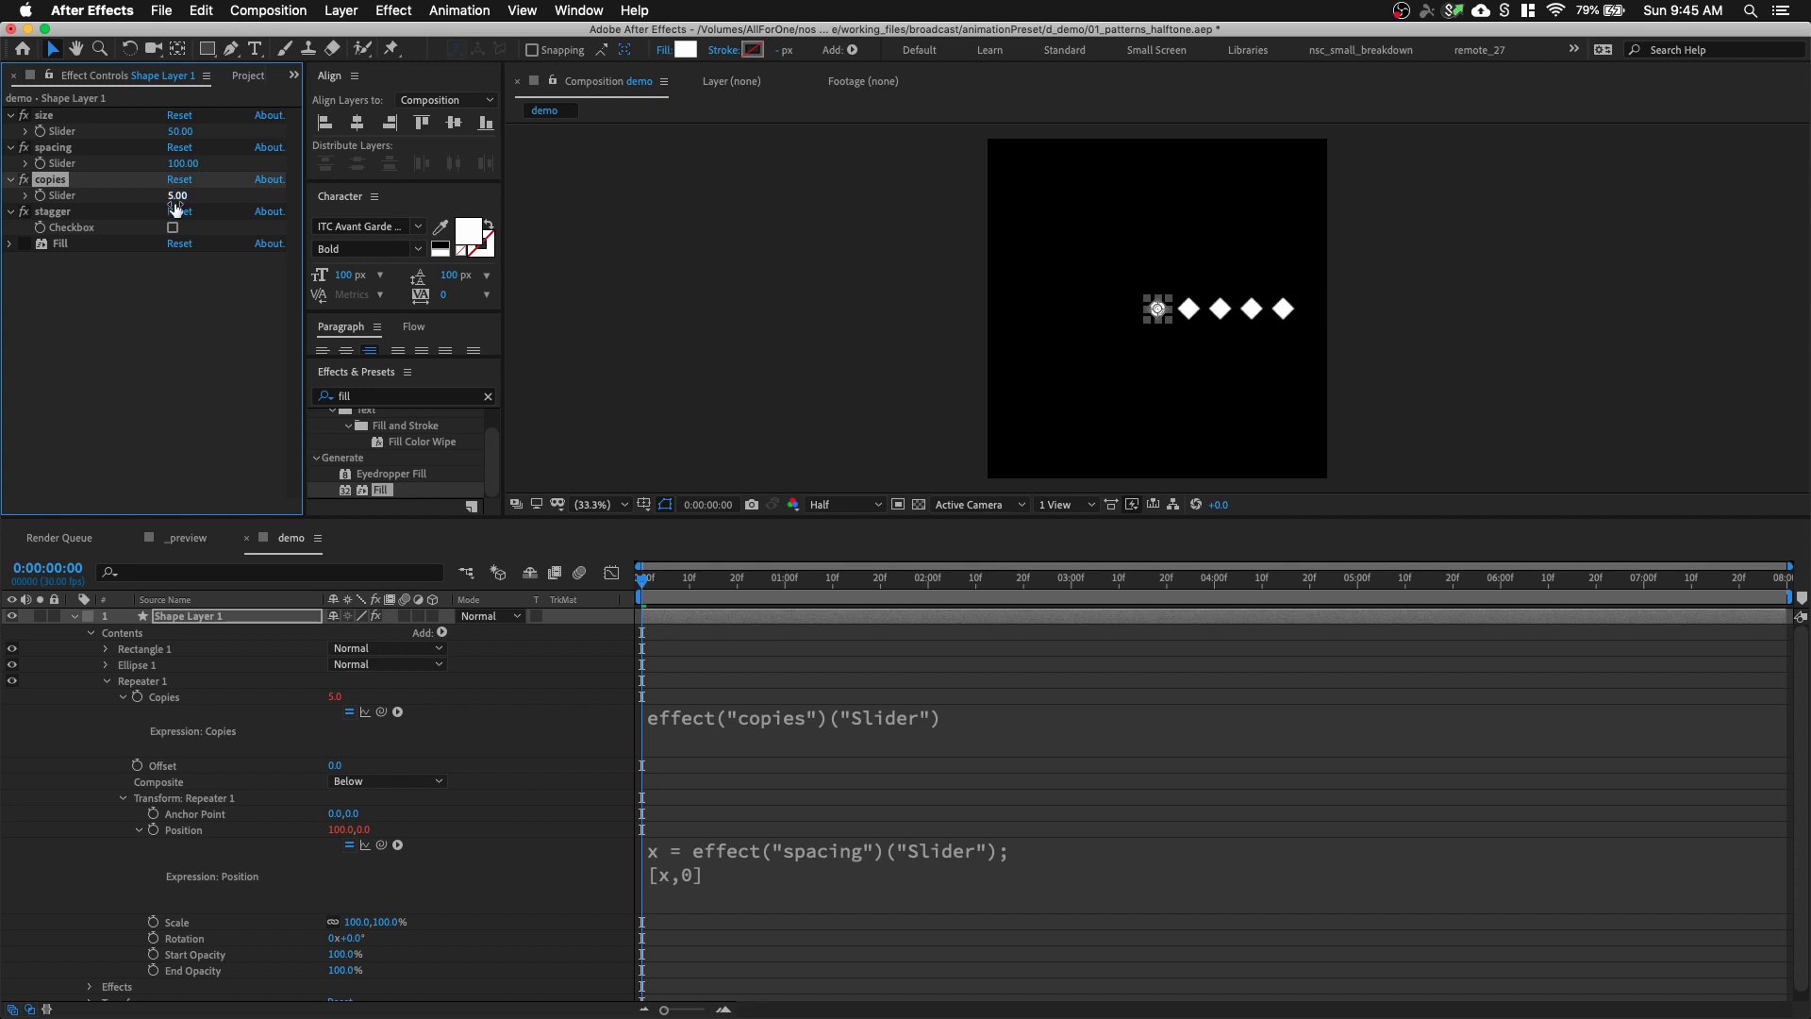
{"action": "left_click", "coordinate": [111, 661]}
{"action": "left_click", "coordinate": [105, 681]}
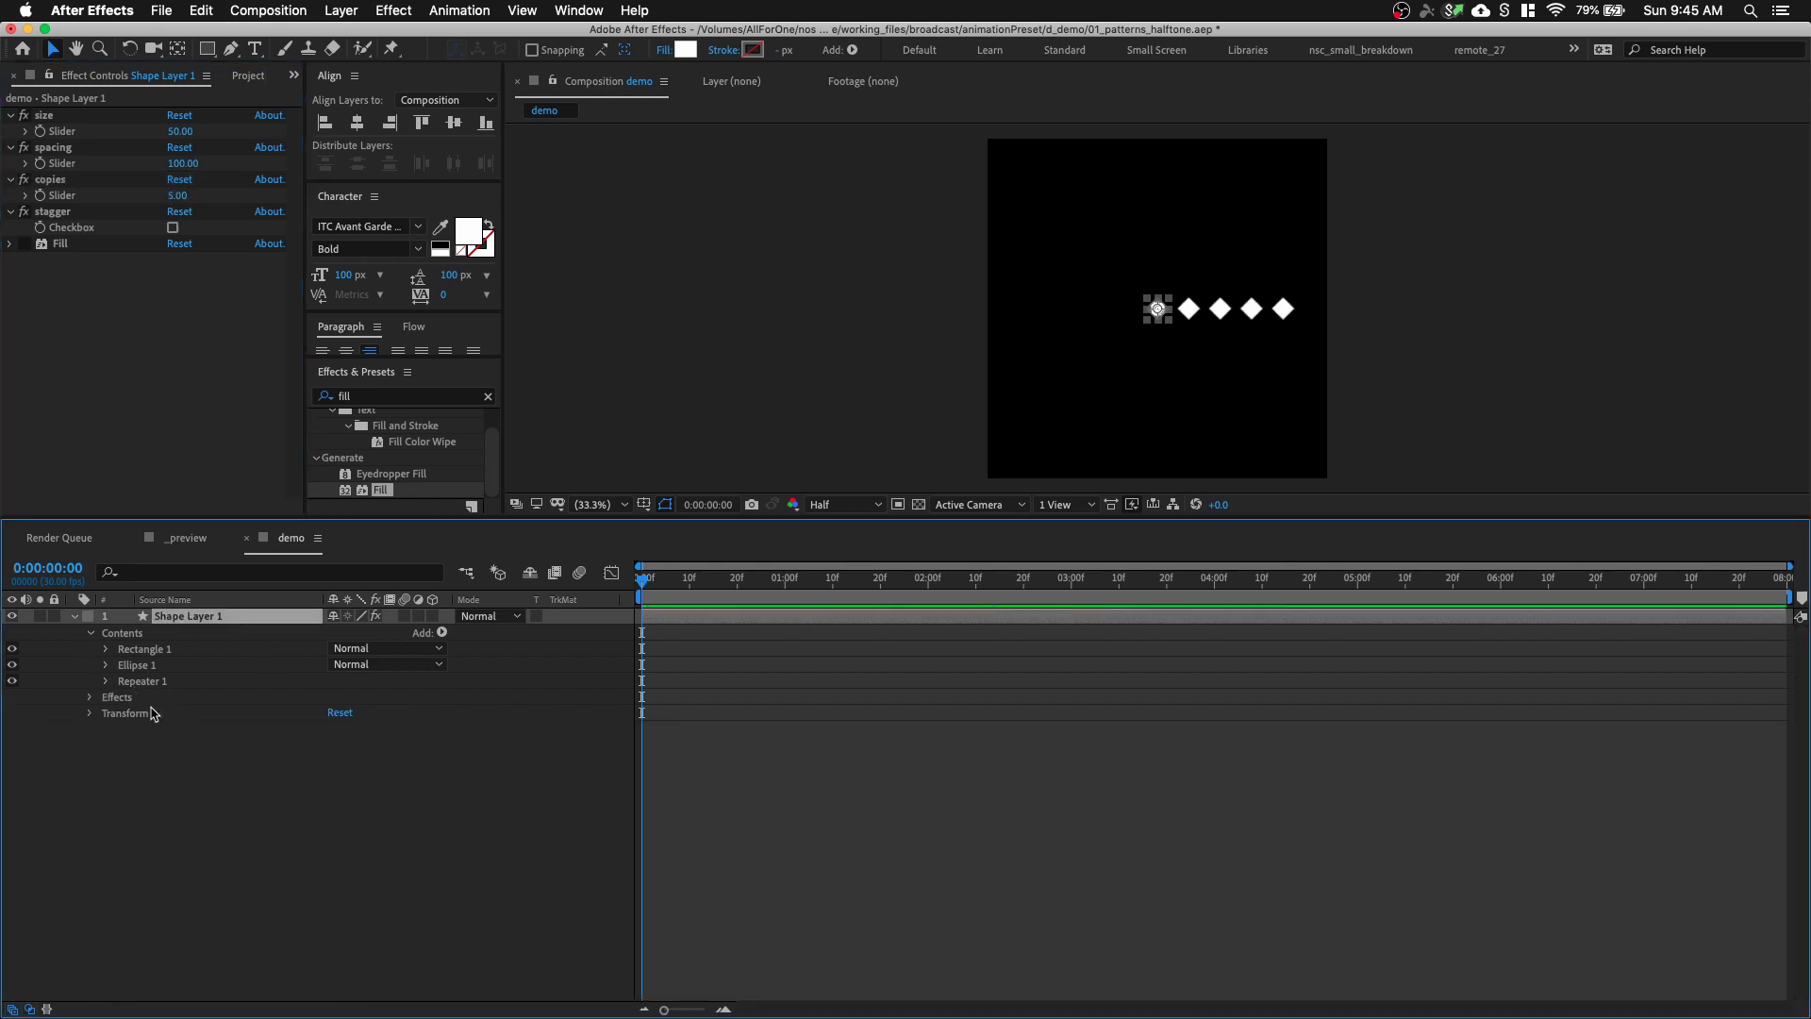
Rename Repeater 1 to Repeater_h, duplicate it, and name the copy Repeater_v
{"action": "left_click", "coordinate": [166, 687]}
{"action": "key", "text": "Return"}
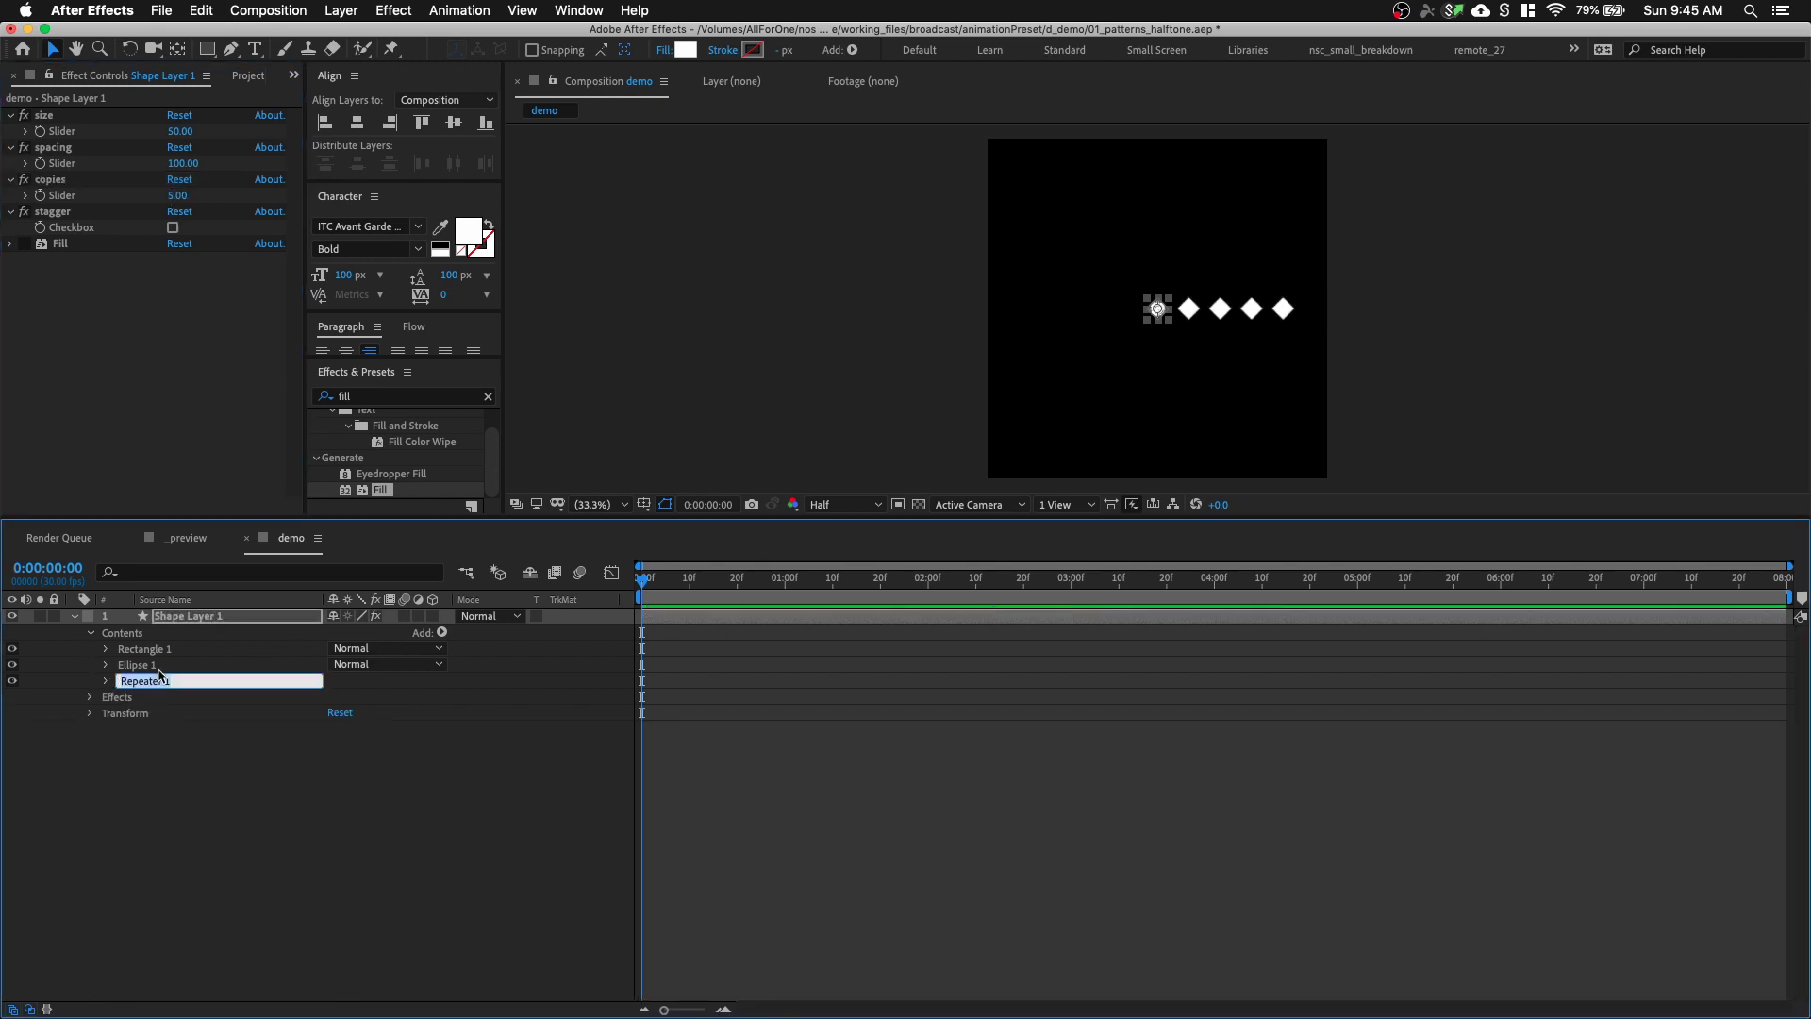
{"action": "key", "text": "Right"}
{"action": "key", "text": "BackSpace"}
{"action": "key", "text": "BackSpace"}
{"action": "key", "text": "Return"}
{"action": "key", "text": "super+d"}
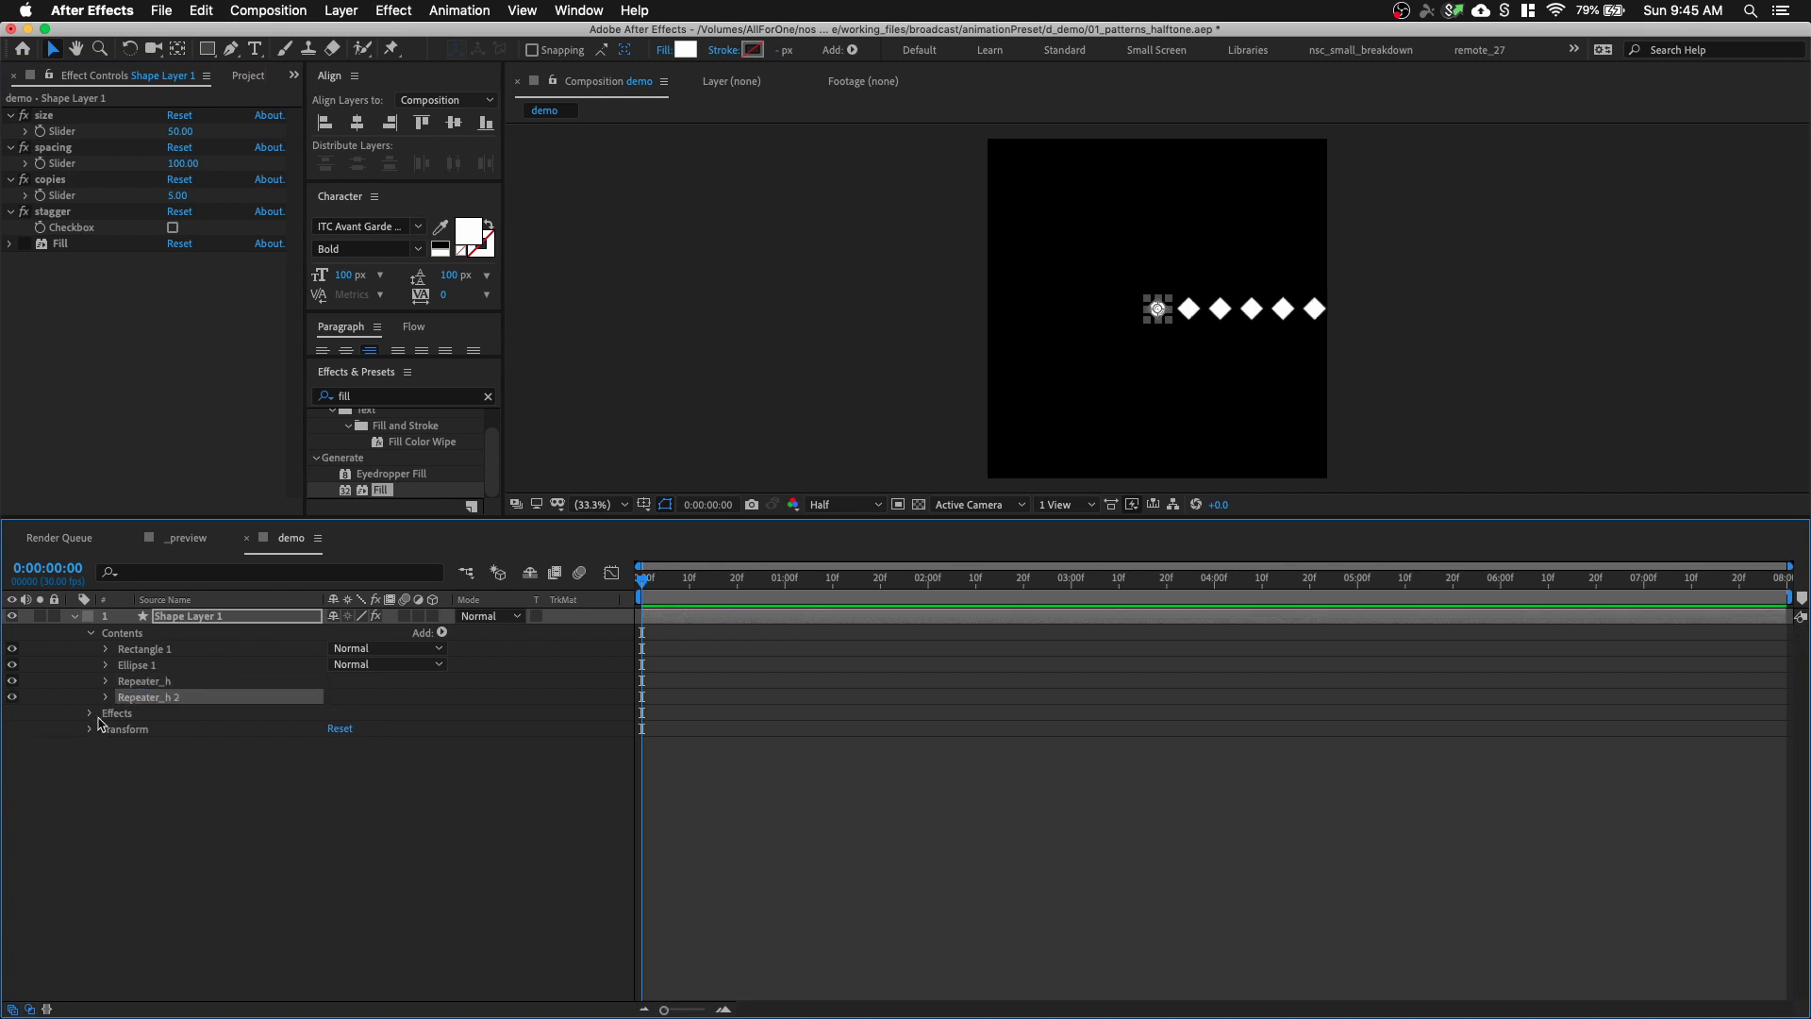
{"action": "left_click", "coordinate": [107, 697]}
{"action": "key", "text": "Return"}
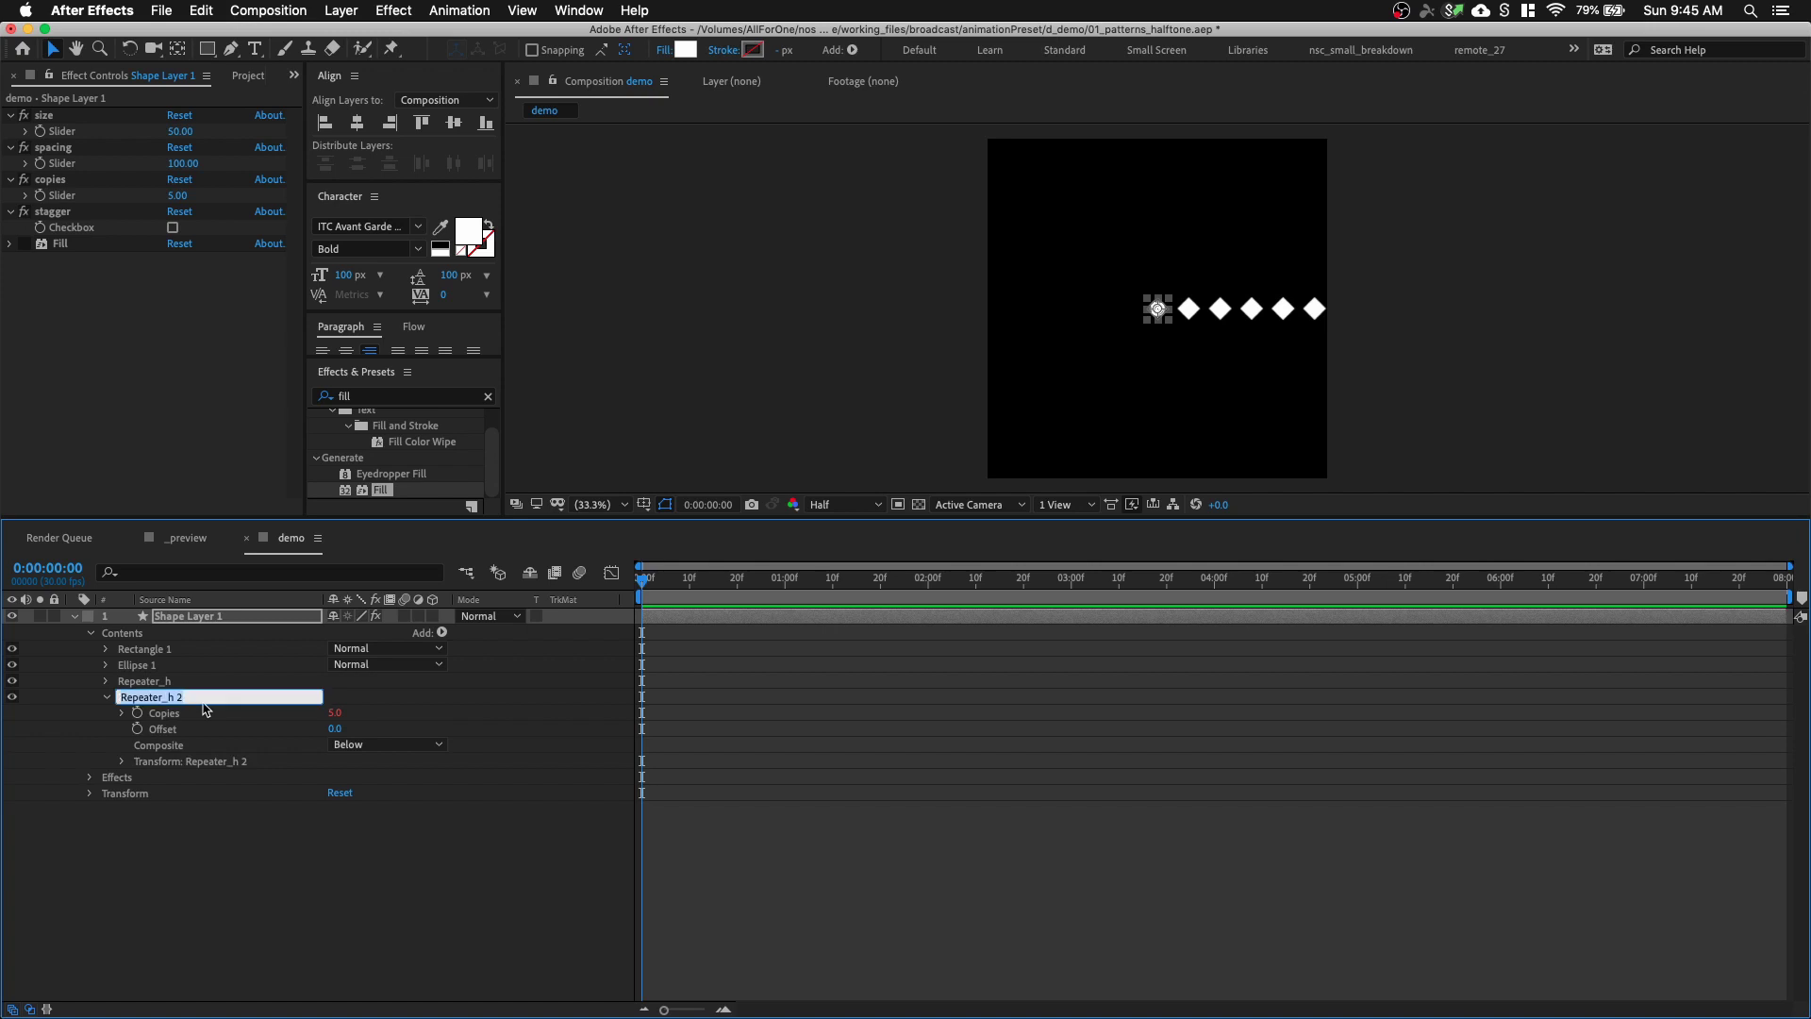
{"action": "key", "text": "Right"}
{"action": "key", "text": "BackSpace"}
{"action": "type", "text": "v"}
{"action": "key", "text": "Return"}
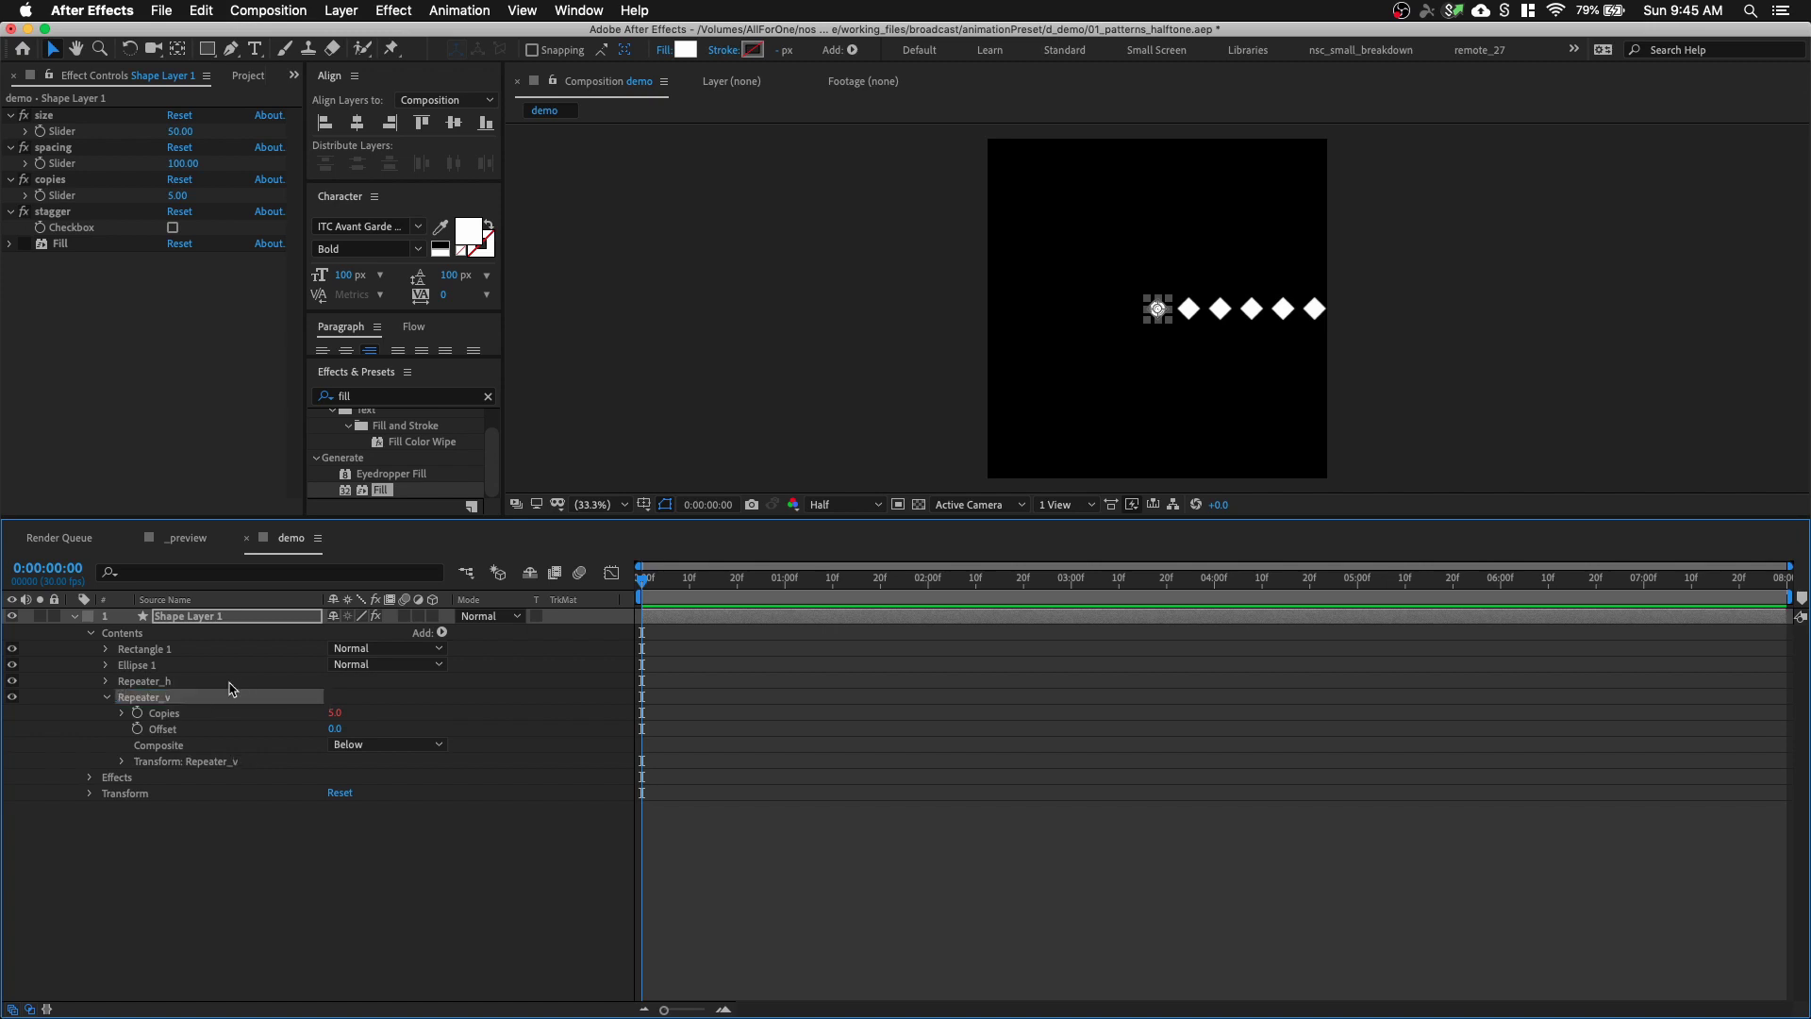
Change Repeater_v's Position expression from [x,0] to [0,x]
{"action": "left_click", "coordinate": [121, 761]}
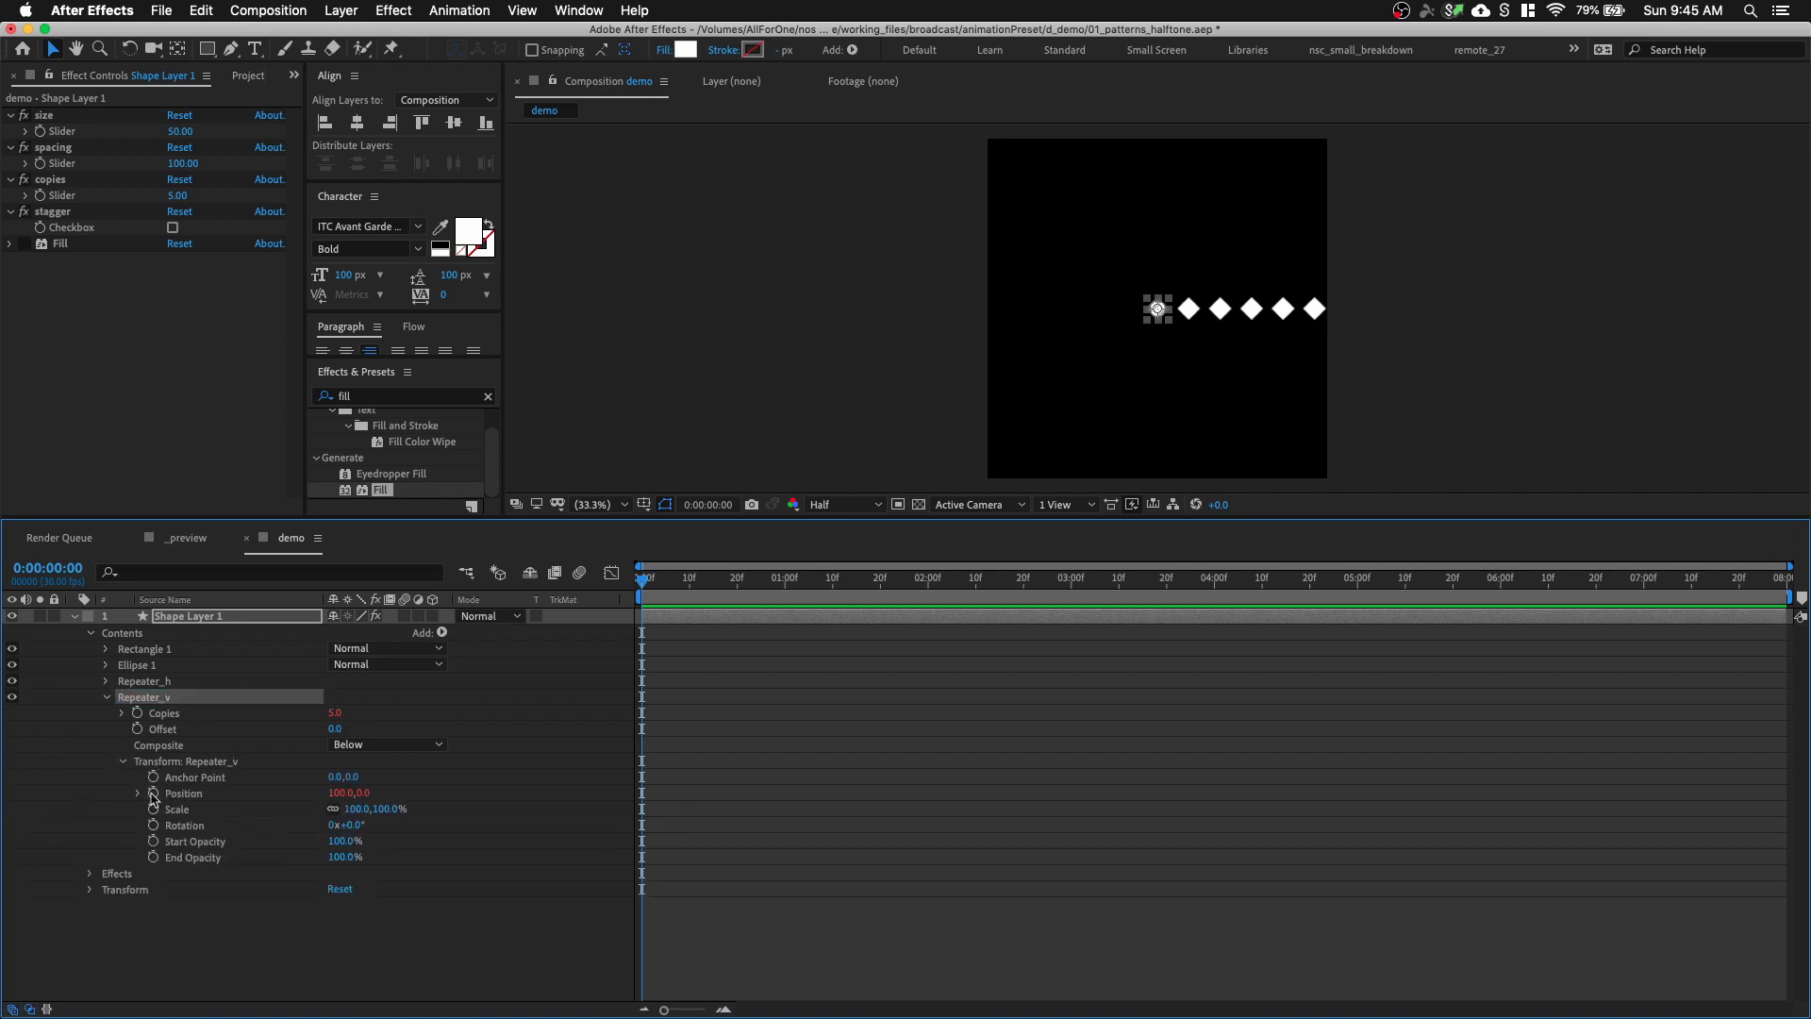
{"action": "left_click", "coordinate": [153, 793], "text": "alt"}
{"action": "key", "text": "super+v"}
{"action": "left_click", "coordinate": [806, 813]}
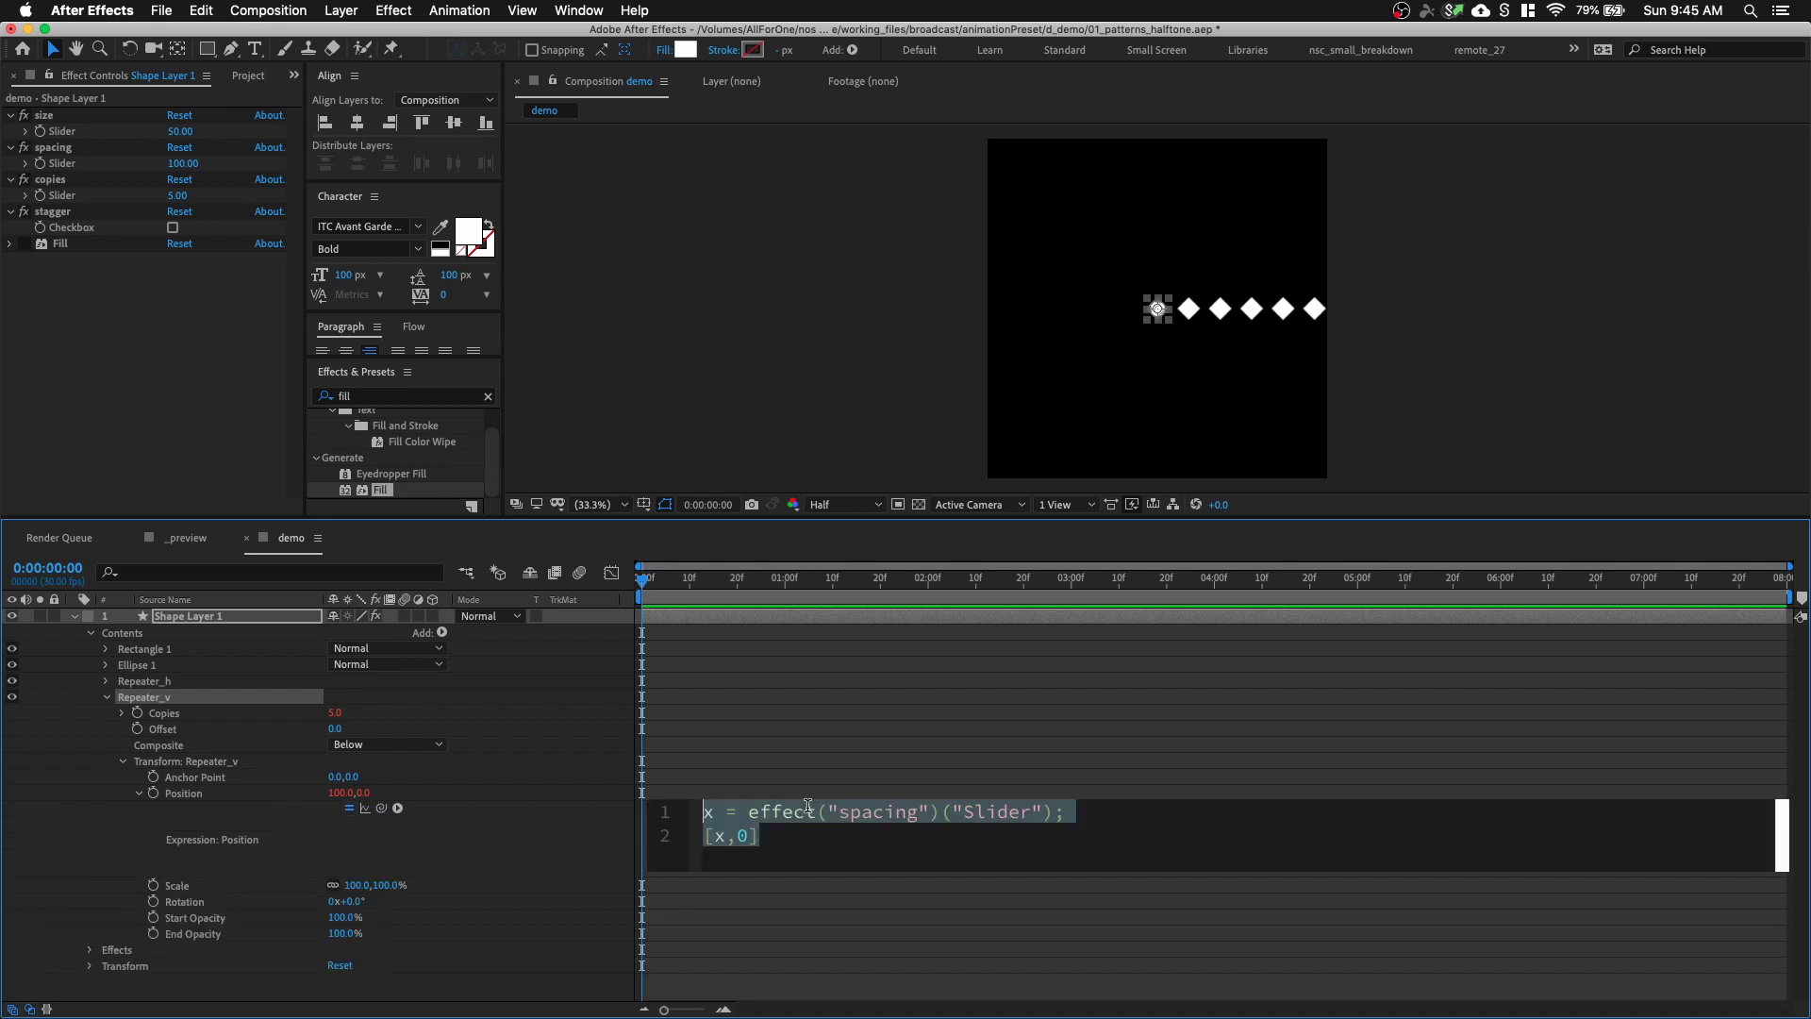
{"action": "key", "text": "Right"}
{"action": "key", "text": "Return"}
{"action": "type", "text": "[x,0]"}
{"action": "double_click", "coordinate": [717, 836]}
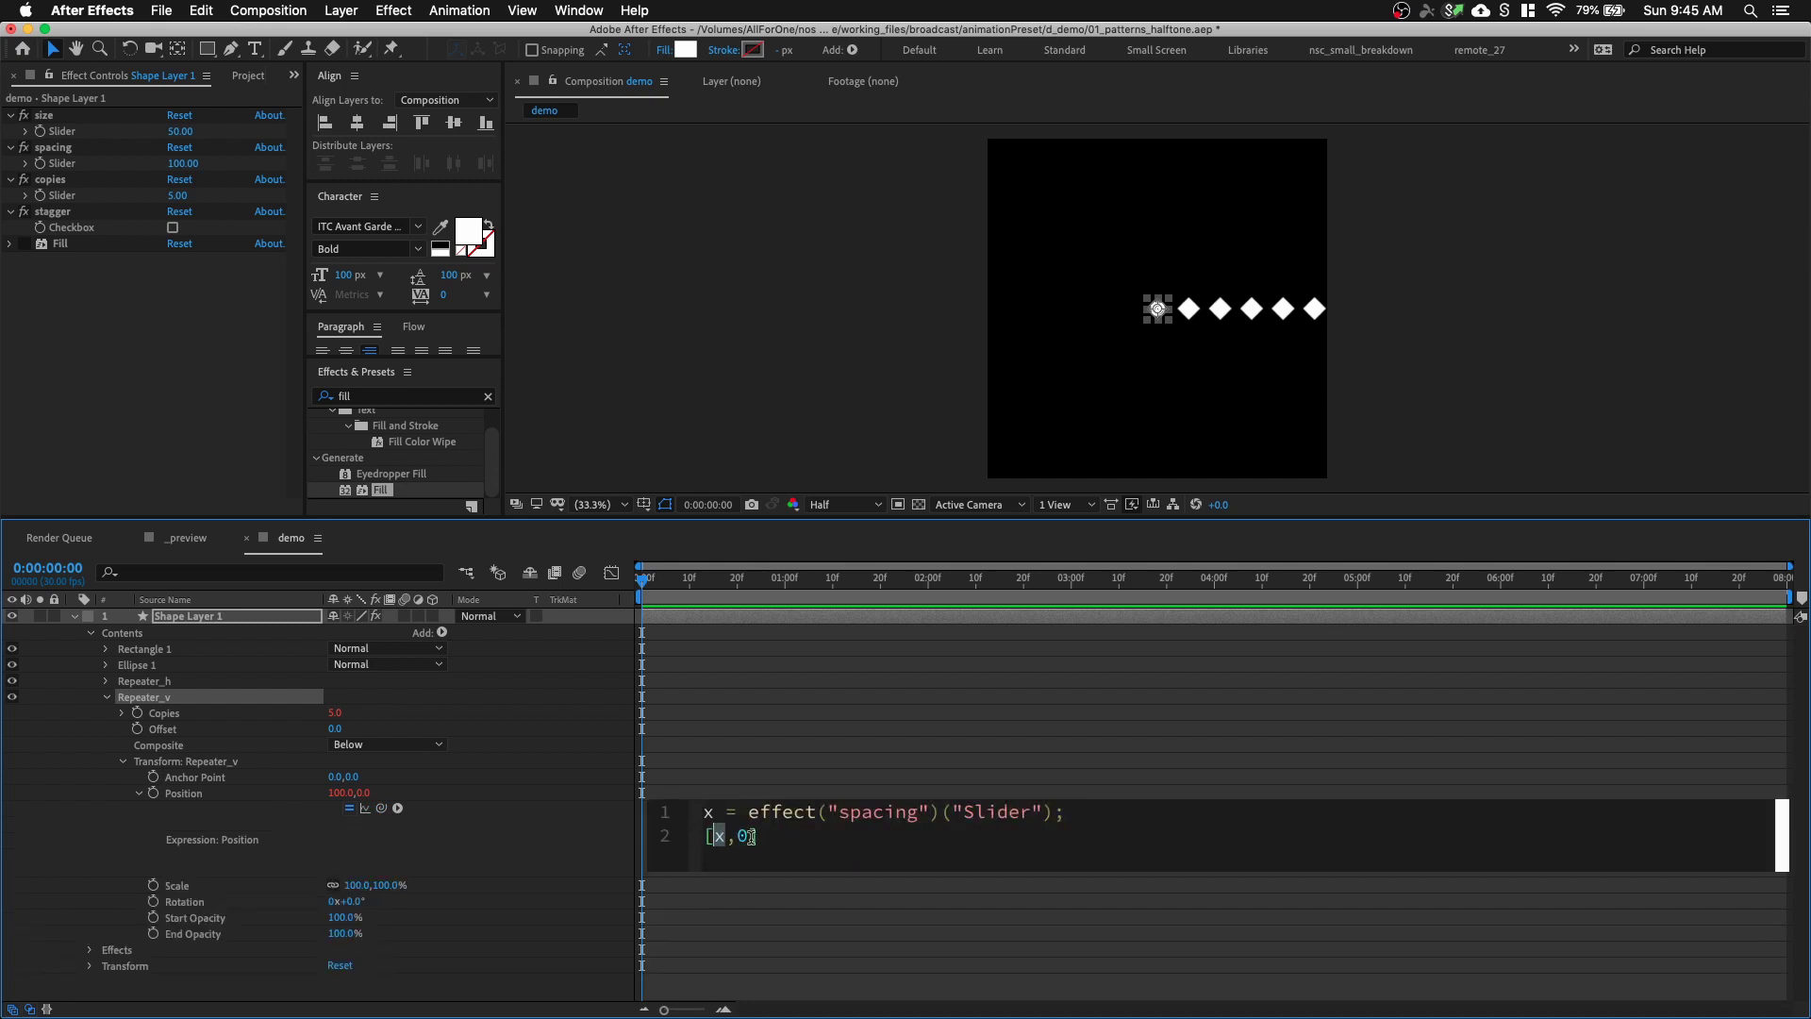
{"action": "key", "text": "BackSpace"}
{"action": "type", "text": "0,x"}
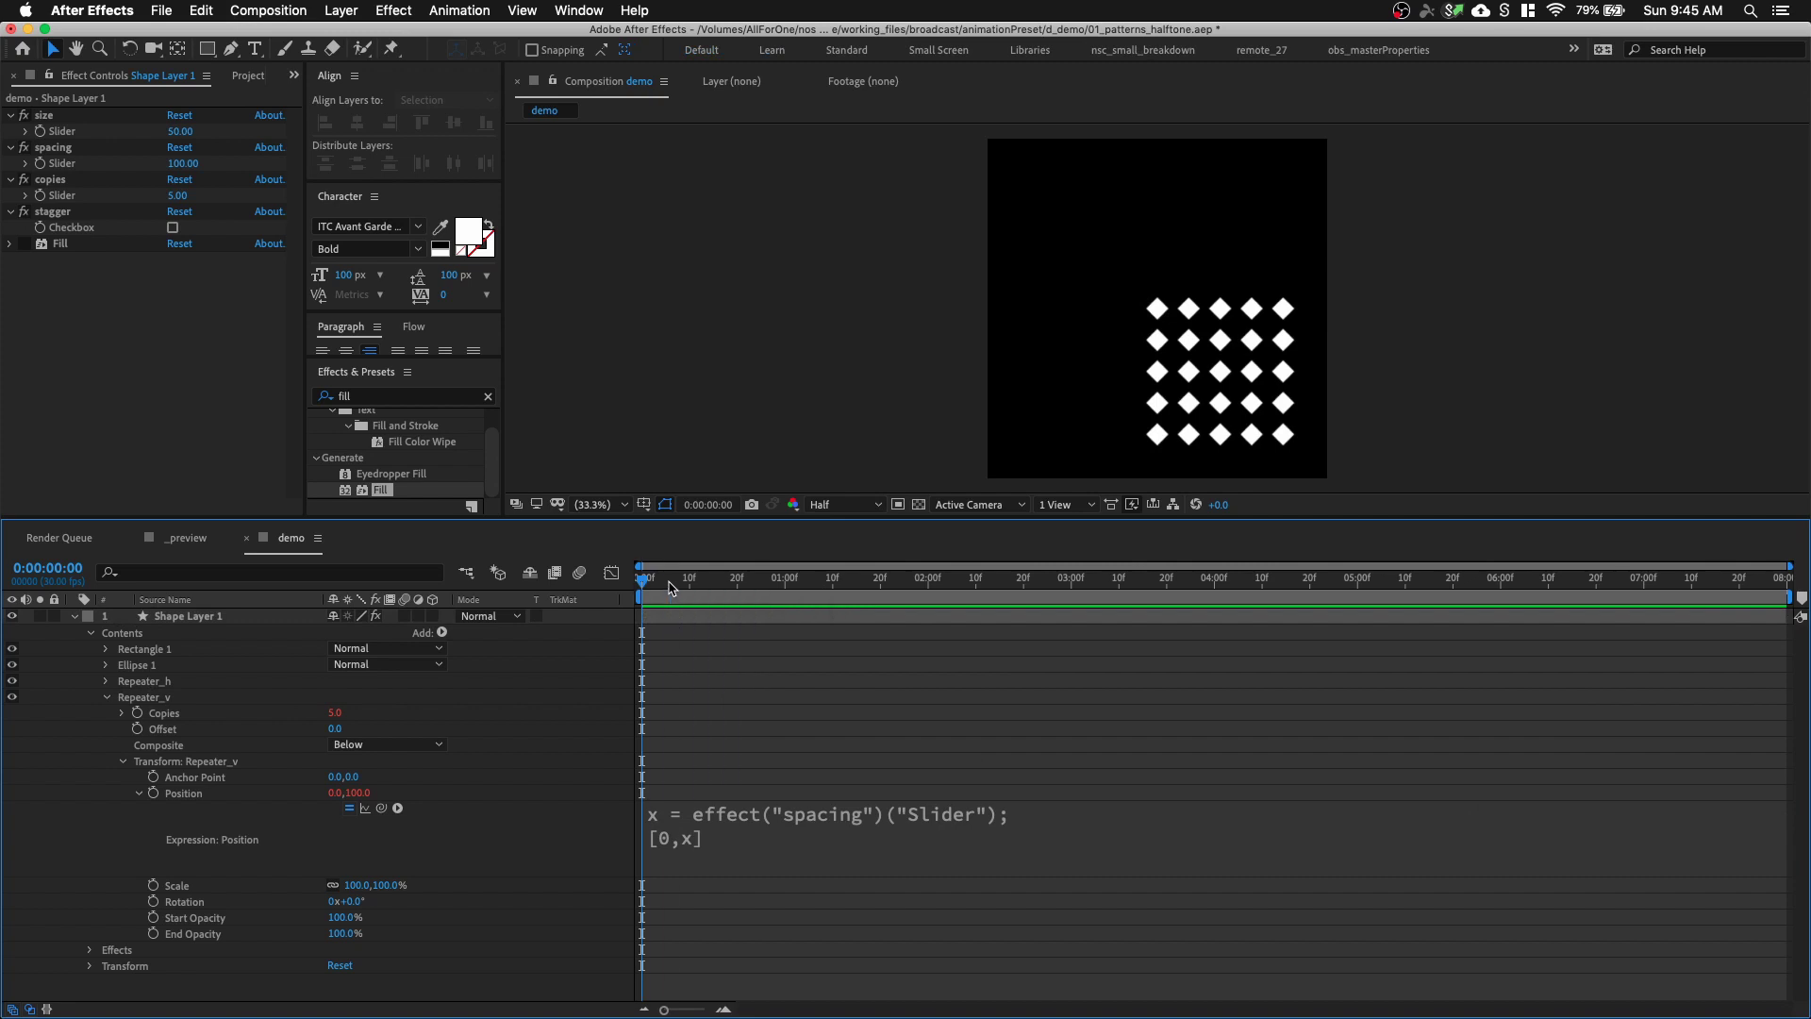
Add a 'cb=' line to Repeater_v's Position expression, pick-whipped to the stagger checkbox
{"action": "mouse_move", "coordinate": [669, 587]}
{"action": "left_mouse_down"}
{"action": "mouse_move", "coordinate": [751, 587]}
{"action": "mouse_move", "coordinate": [656, 590]}
{"action": "left_mouse_up"}
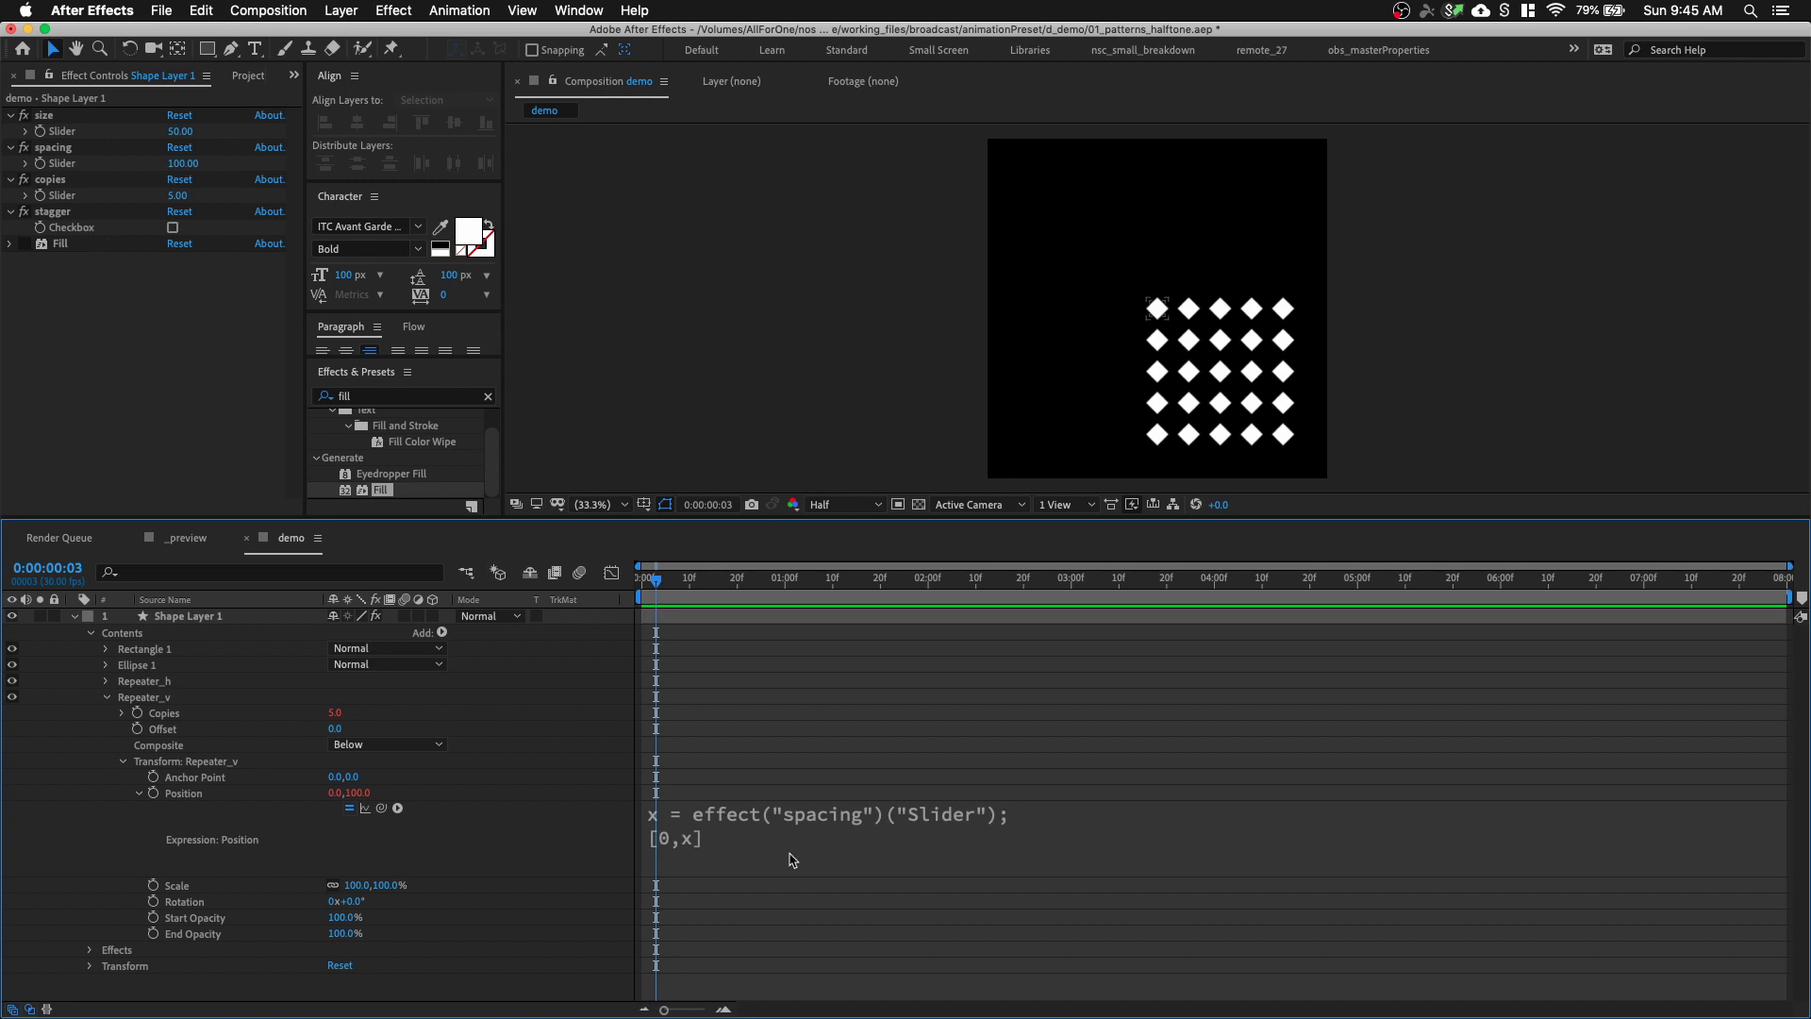
{"action": "left_click", "coordinate": [712, 851]}
{"action": "left_click", "coordinate": [717, 840]}
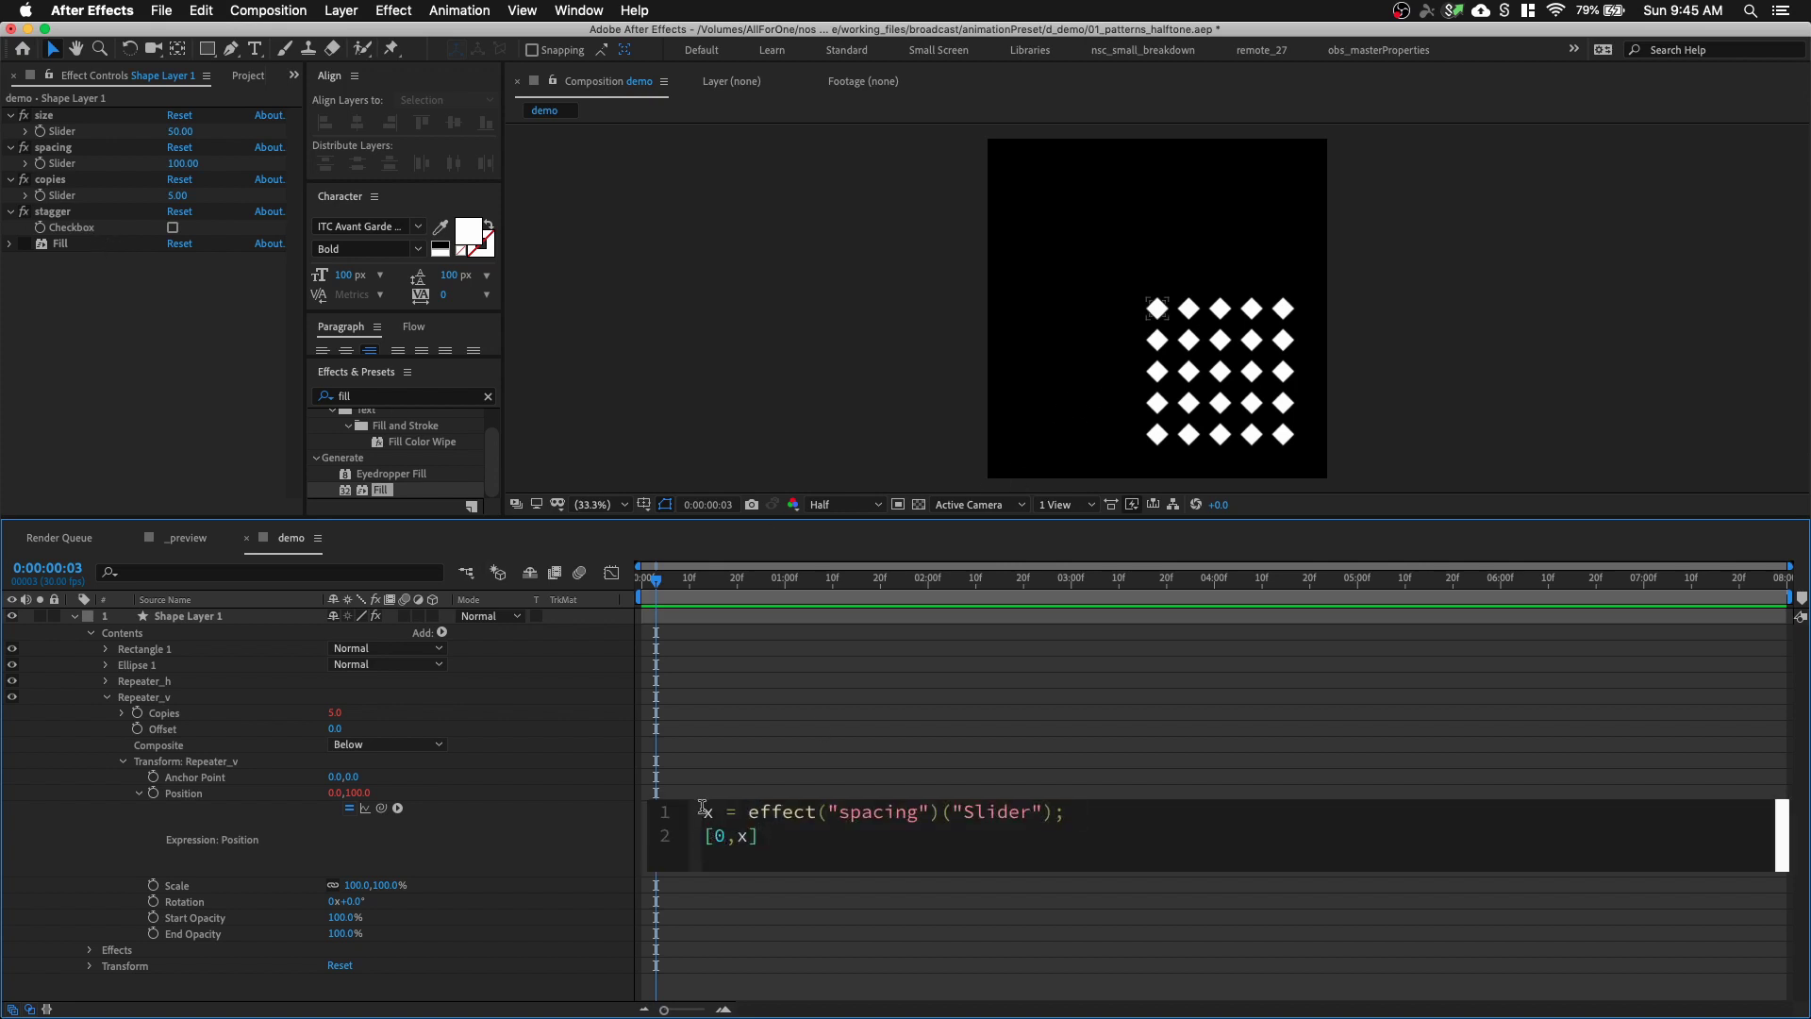
{"action": "key", "text": "Return"}
{"action": "type", "text": "cb"}
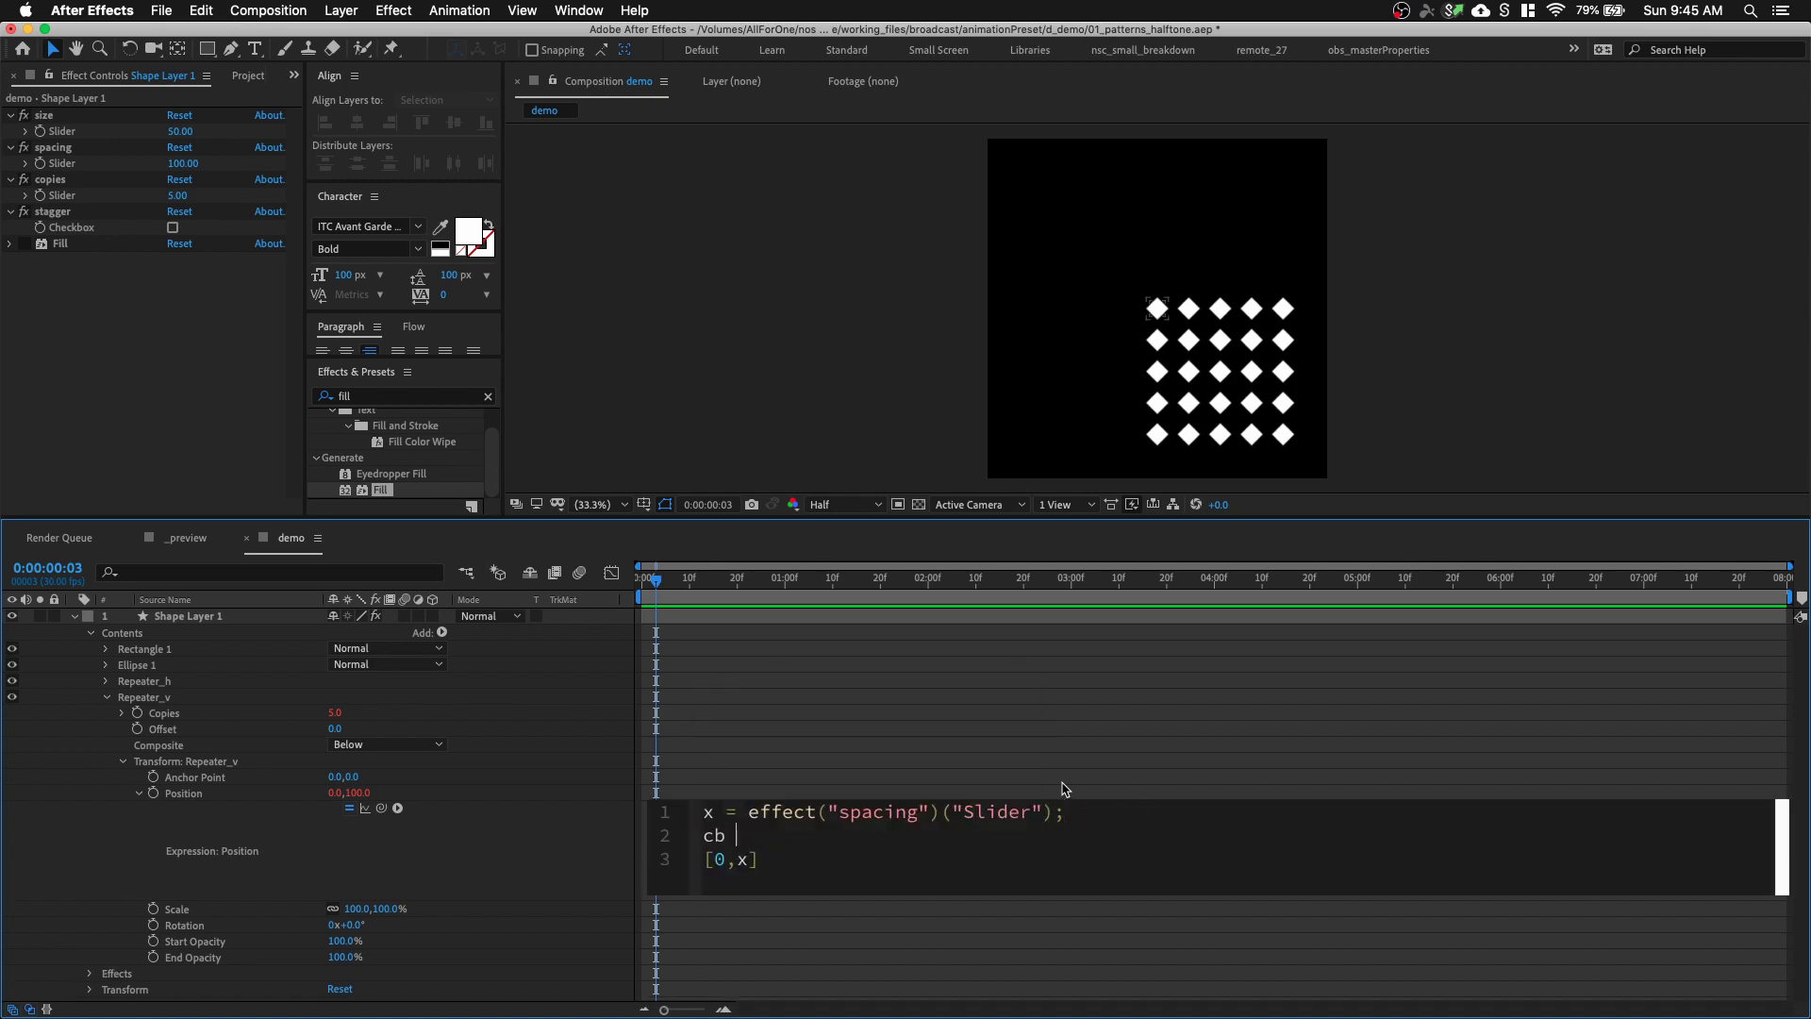
{"action": "key", "text": "BackSpace"}
{"action": "key", "text": "BackSpace"}
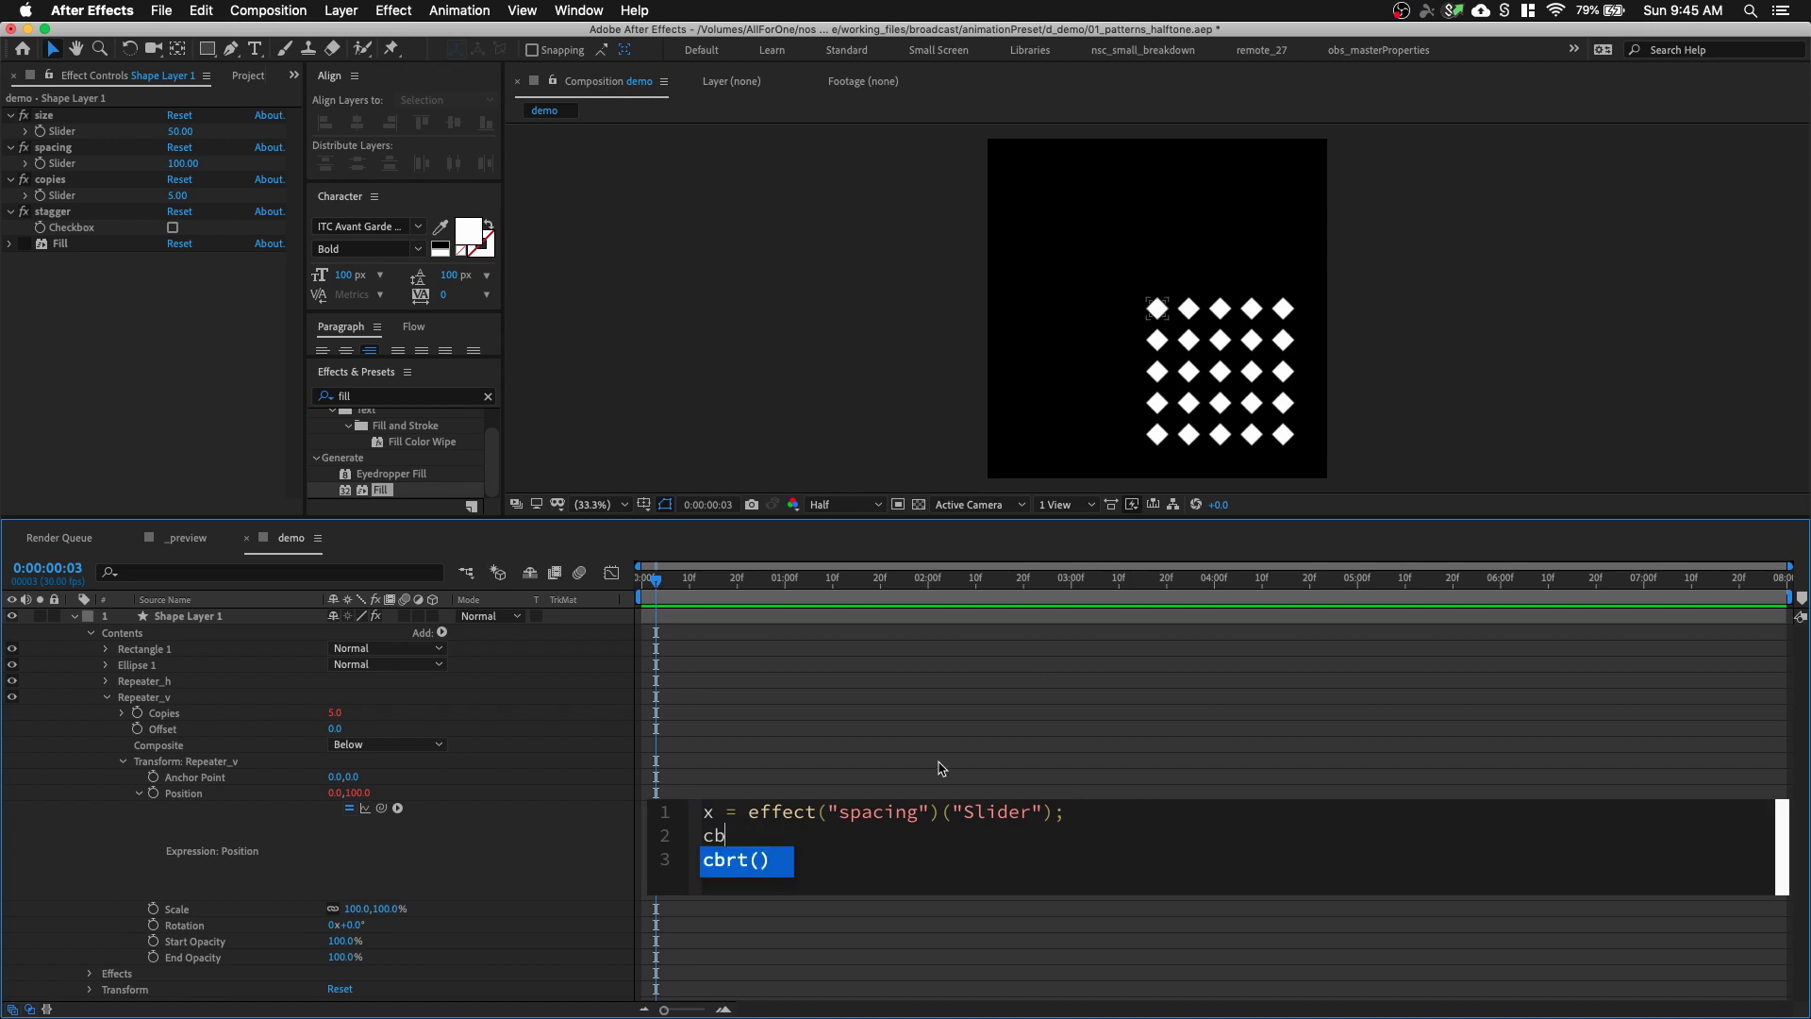
{"action": "type", "text": "="}
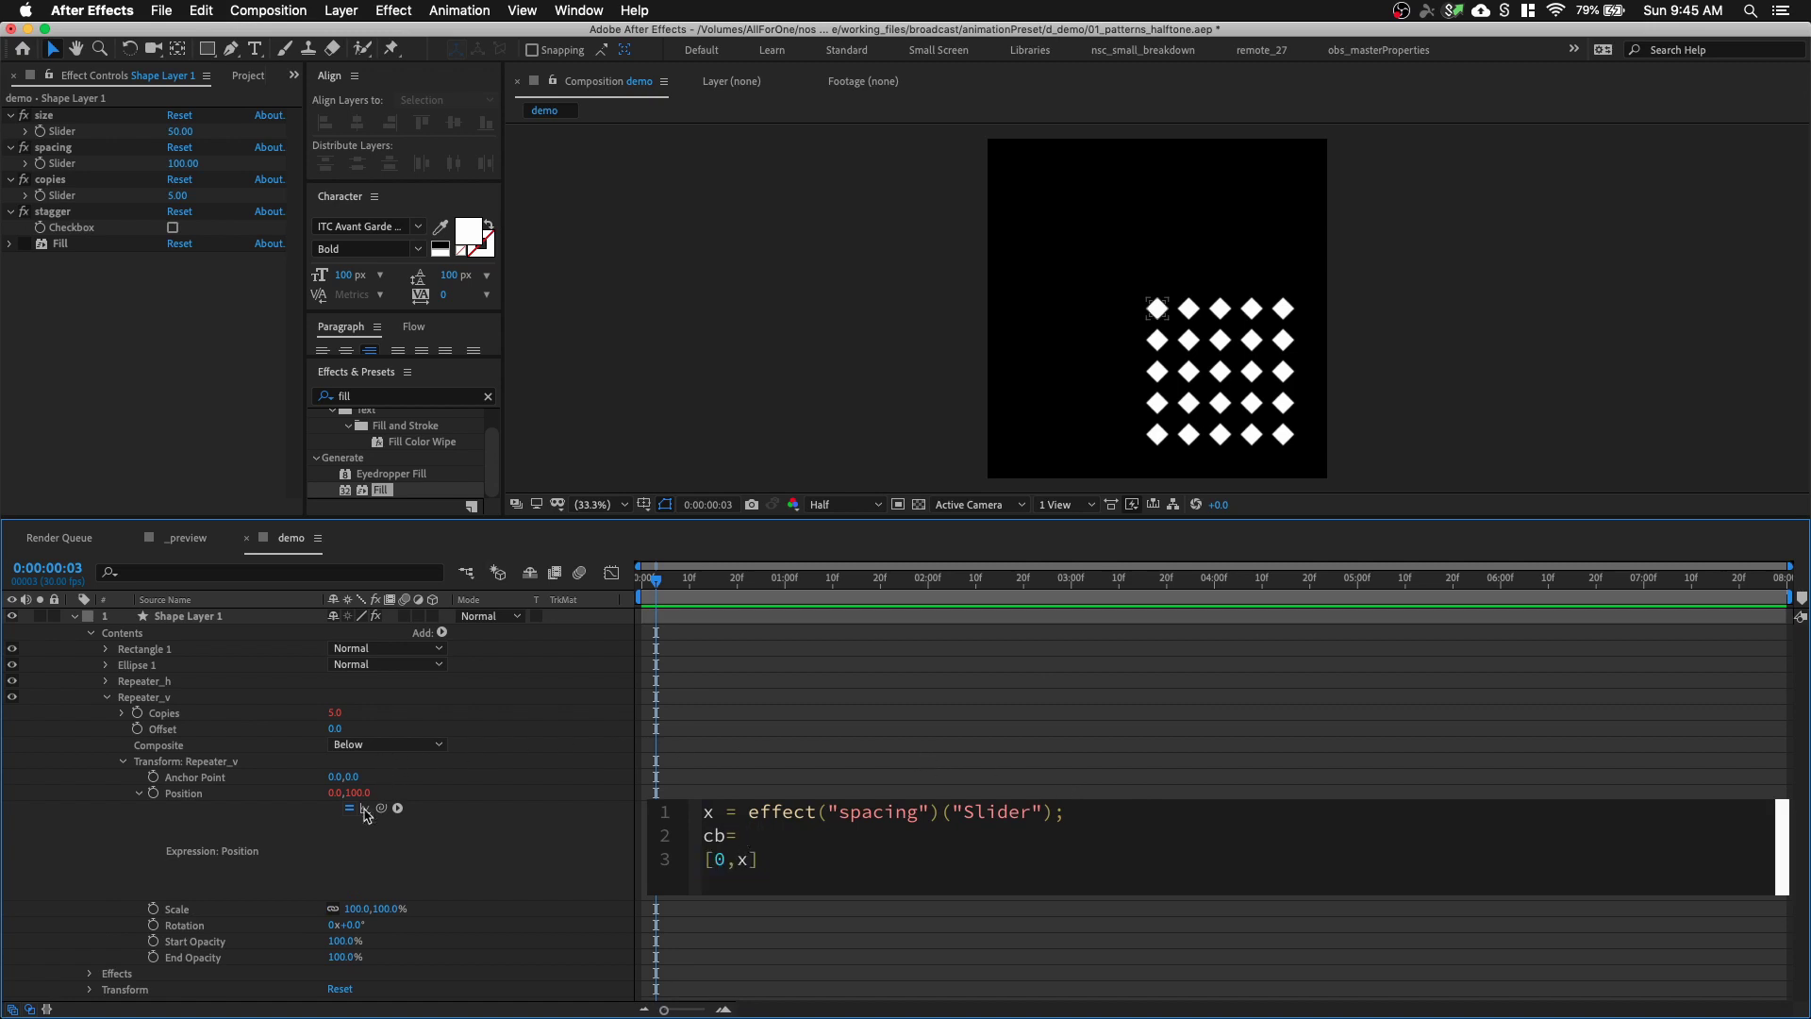
{"action": "left_click_drag", "start_coordinate": [382, 809], "coordinate": [104, 234]}
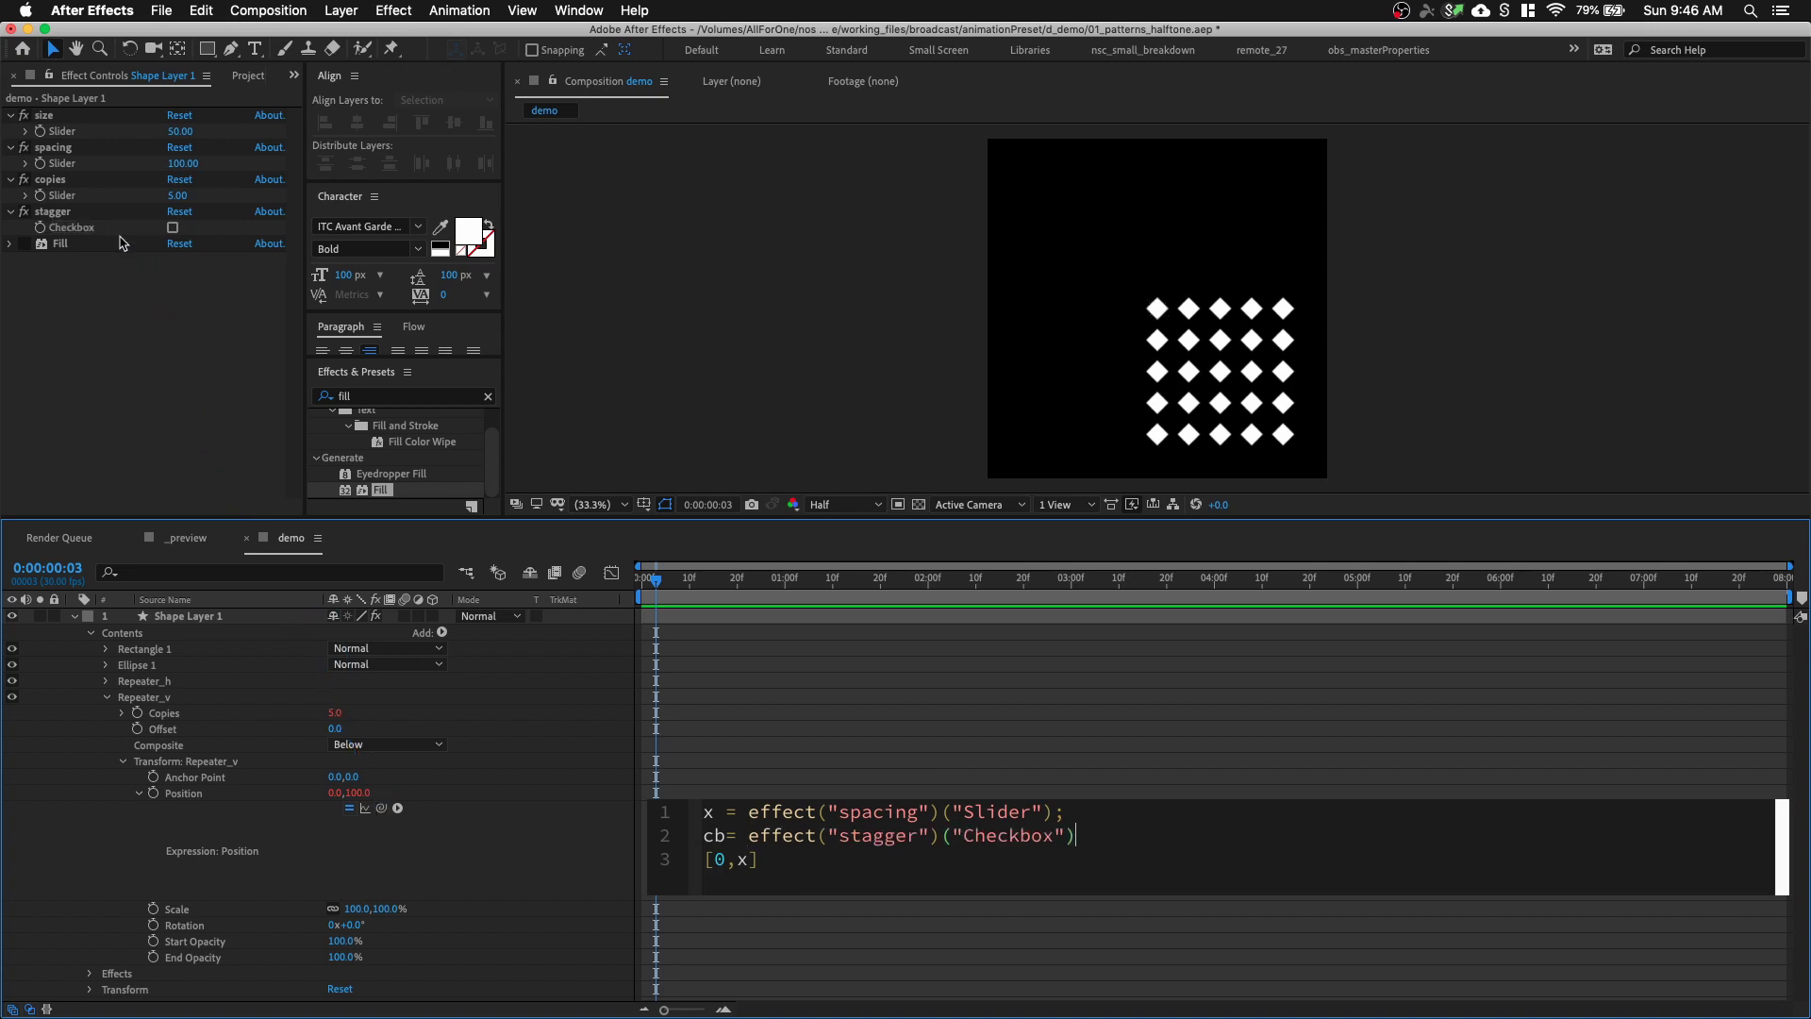
{"action": "left_click", "coordinate": [91, 234]}
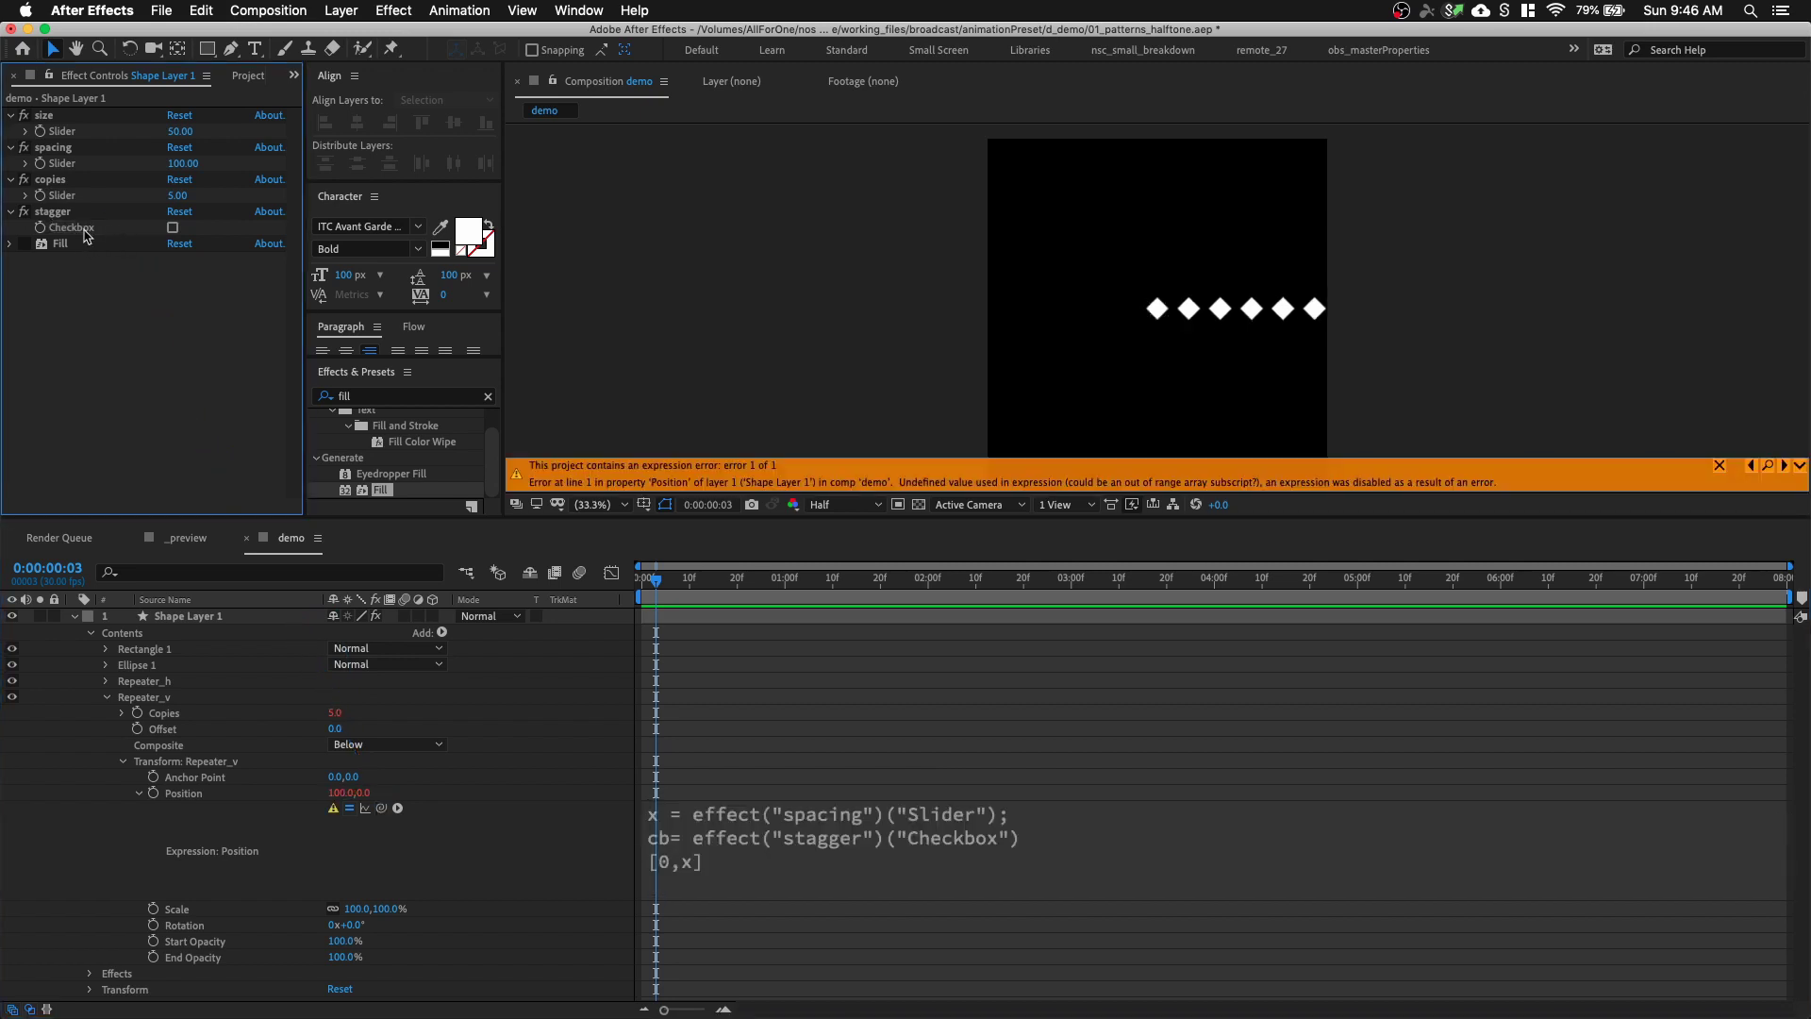
Turn on the stagger checkbox and select the [0,x] line of the Position expression
{"action": "left_click", "coordinate": [172, 228]}
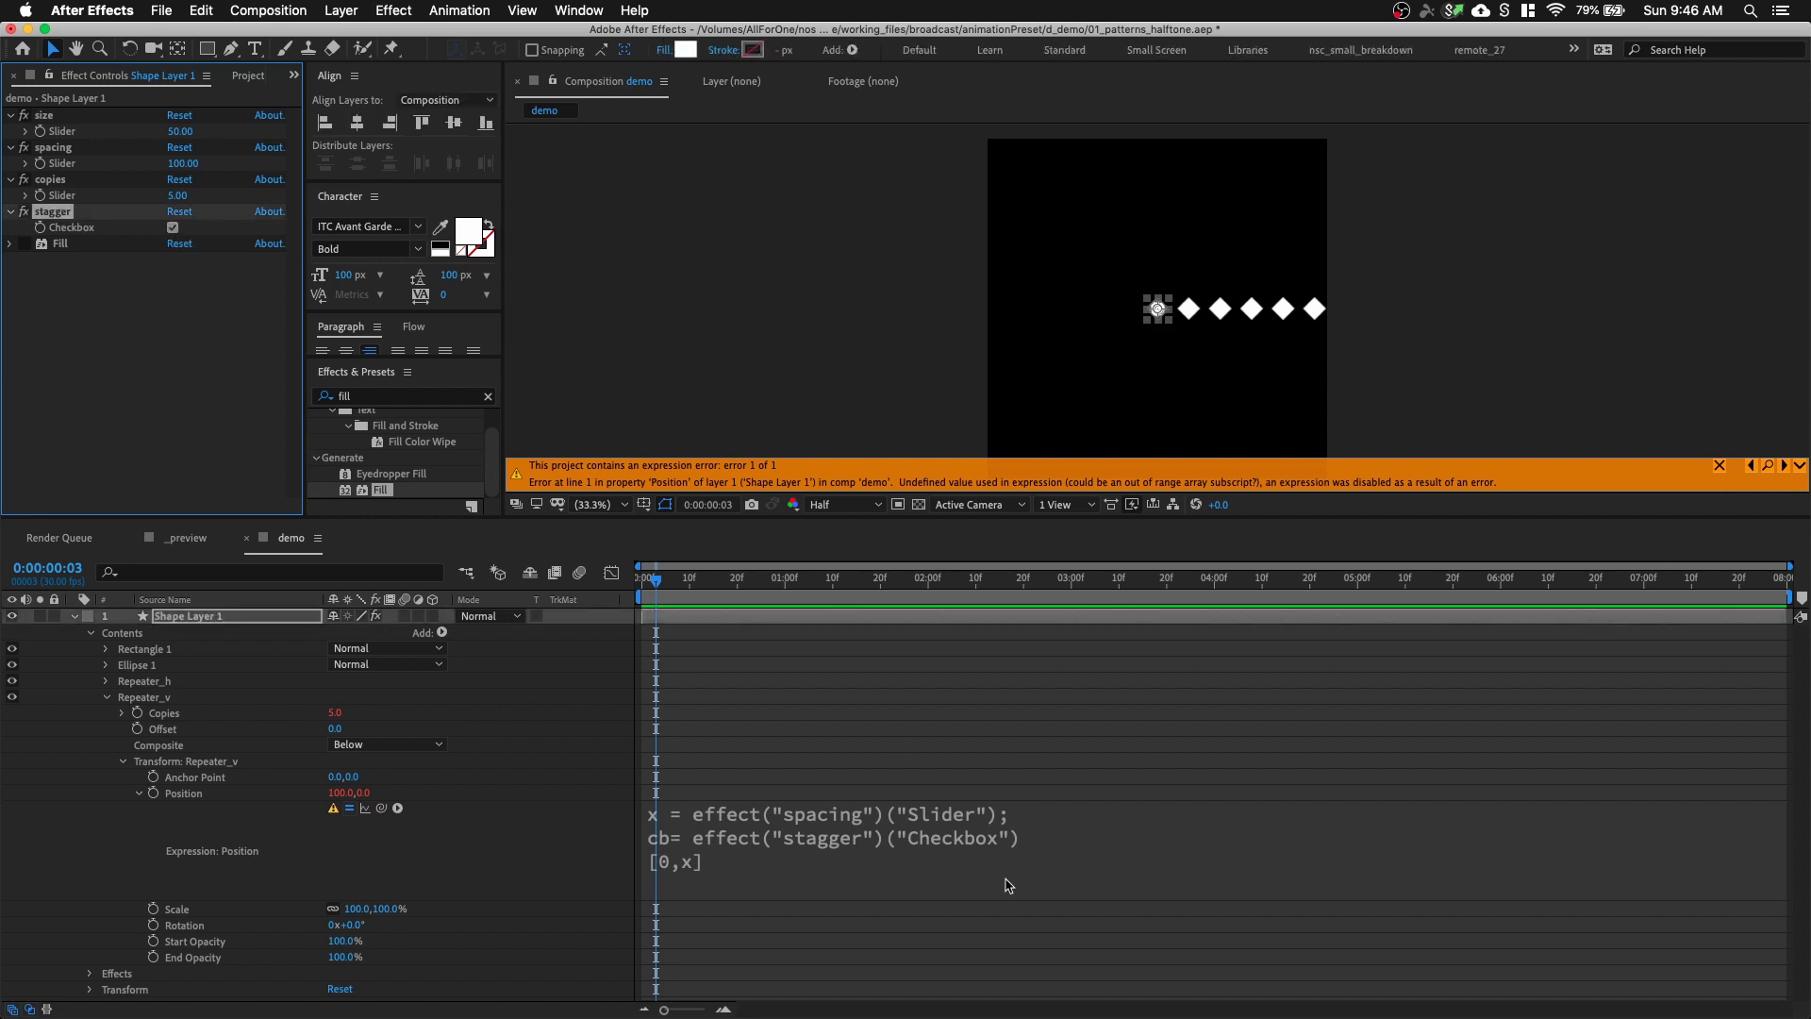
{"action": "left_click", "coordinate": [914, 856]}
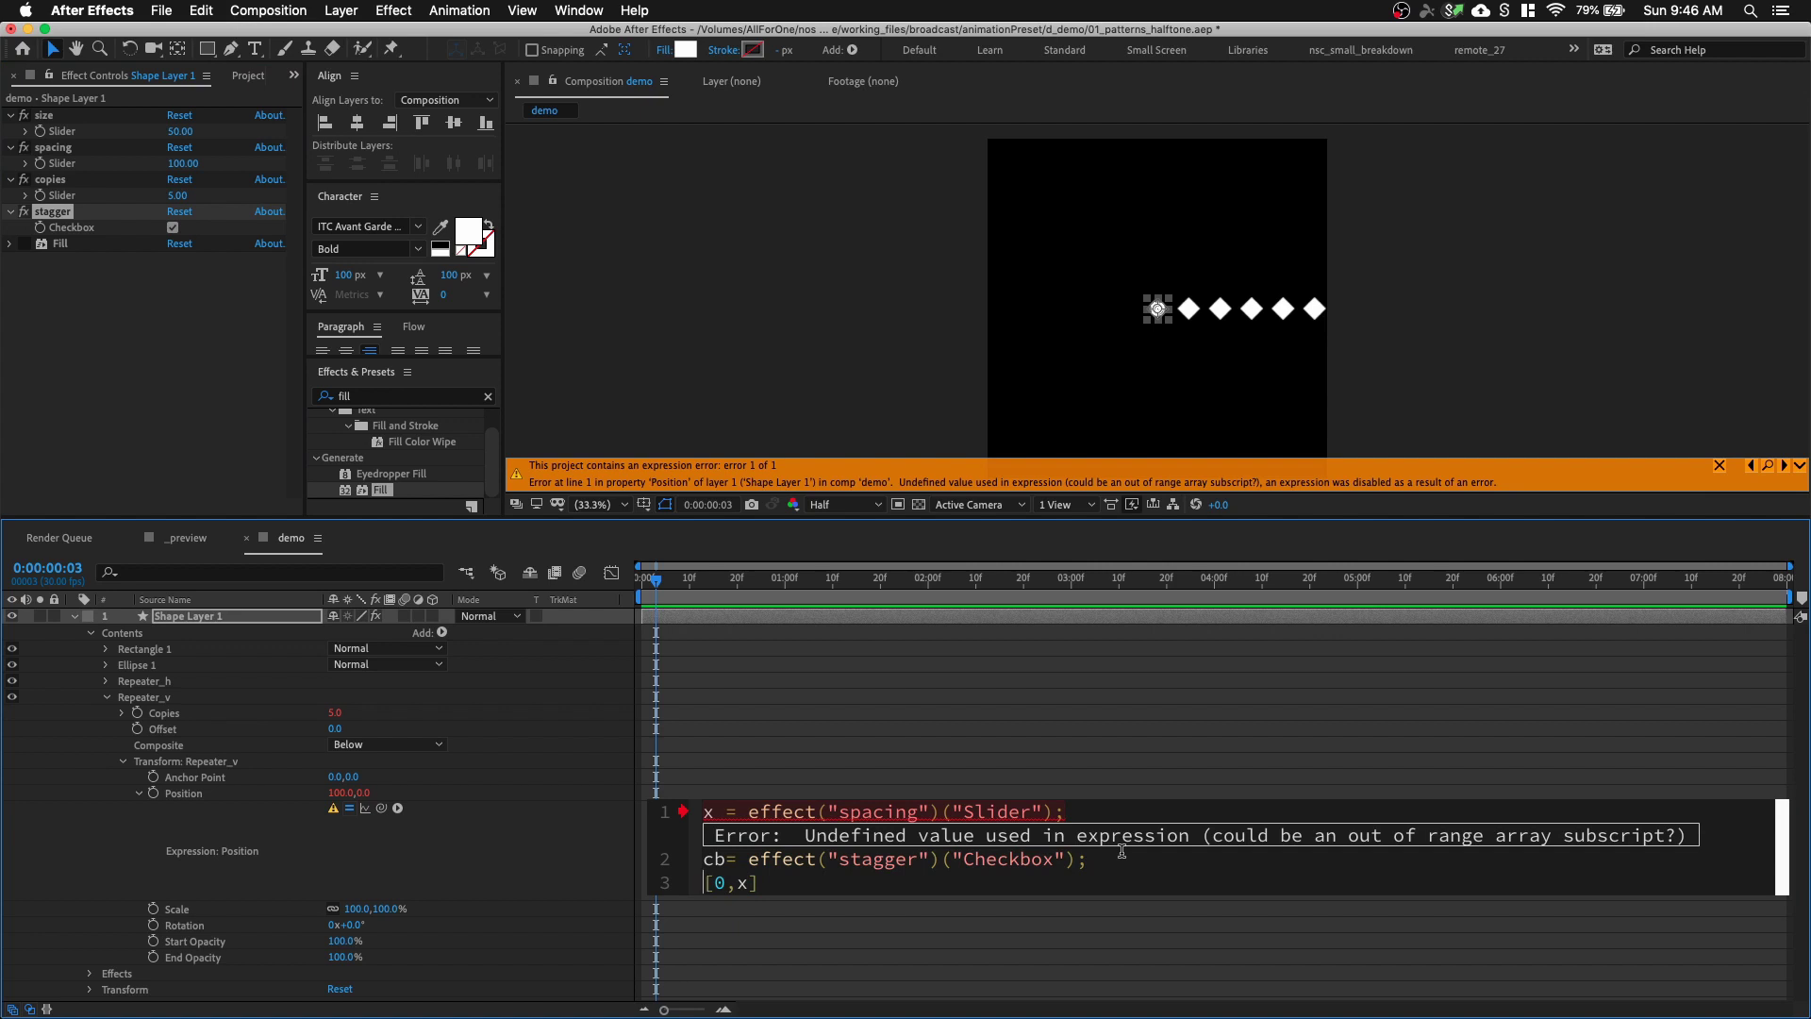
{"action": "left_click_drag", "start_coordinate": [782, 880], "coordinate": [685, 882]}
Rewrite line 3 of Repeater_v's Position expression as cb==0? [0,x]:[x/2,x] and commit it
{"action": "left_click", "coordinate": [706, 882]}
{"action": "type", "text": "cb==0 ?"}
{"action": "left_click_drag", "start_coordinate": [763, 882], "coordinate": [701, 880]}
{"action": "left_click", "coordinate": [773, 882]}
{"action": "double_click", "coordinate": [760, 882]}
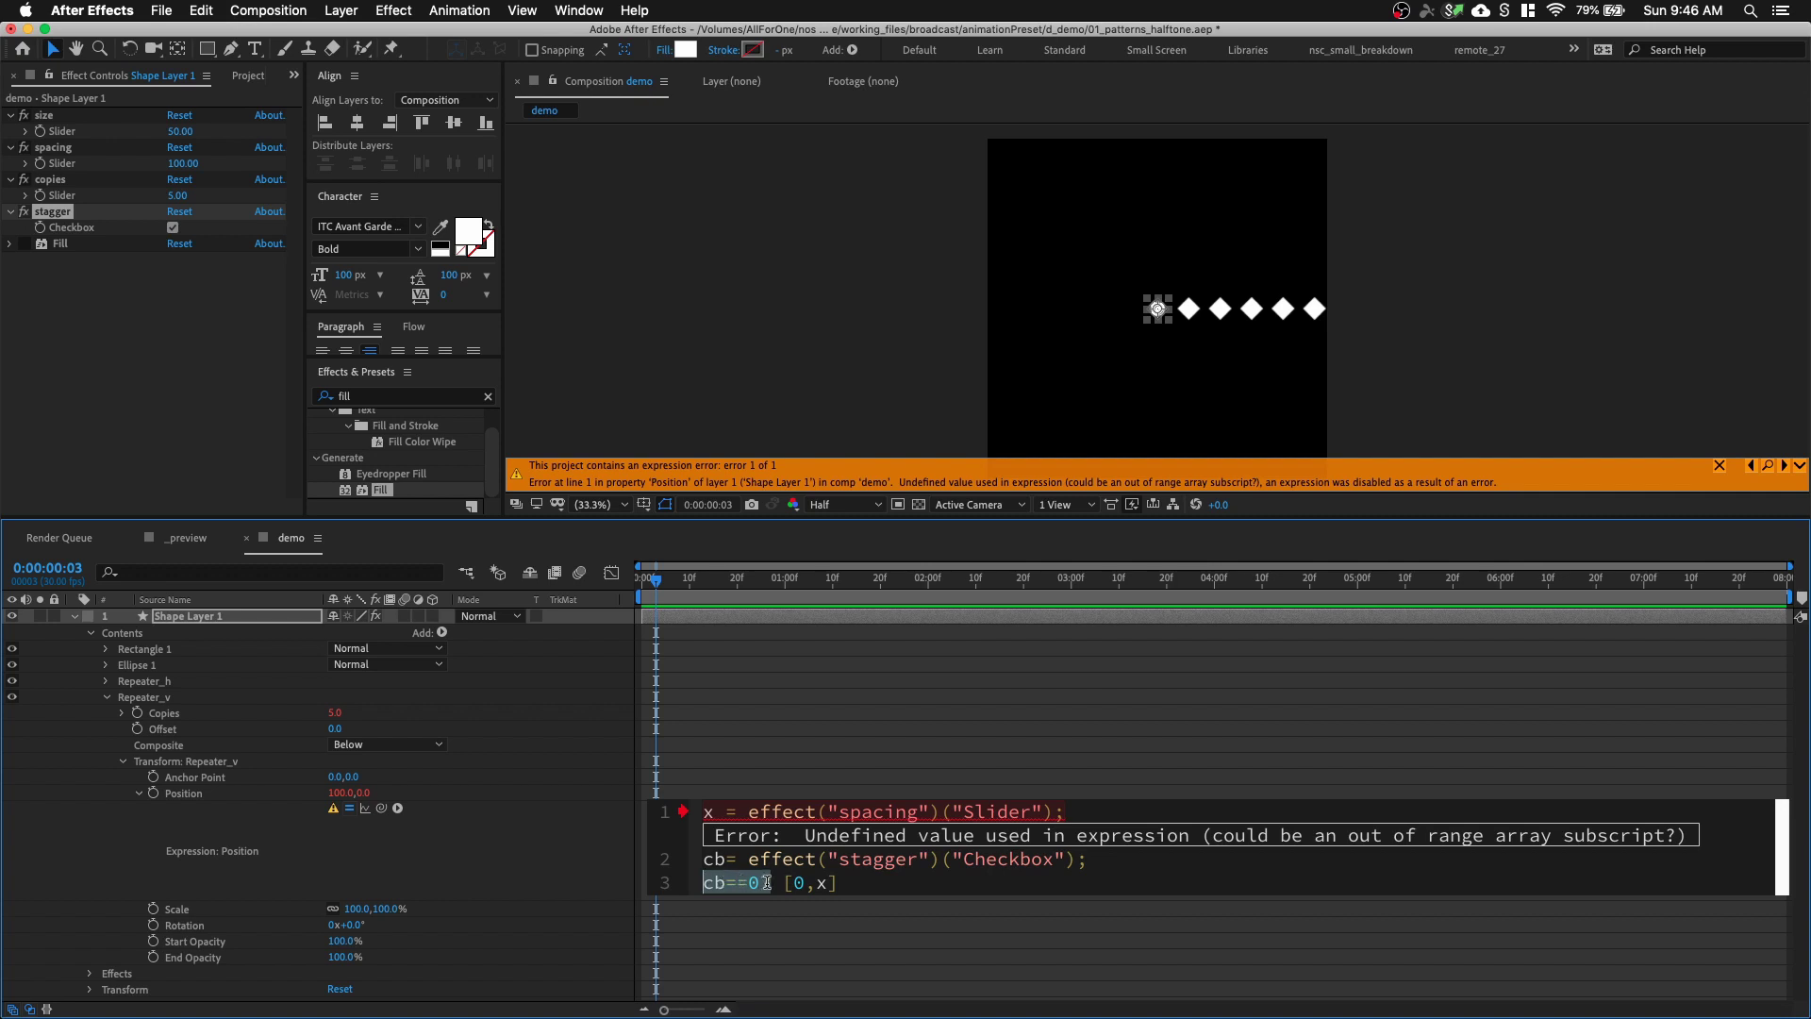
{"action": "left_click", "coordinate": [791, 882]}
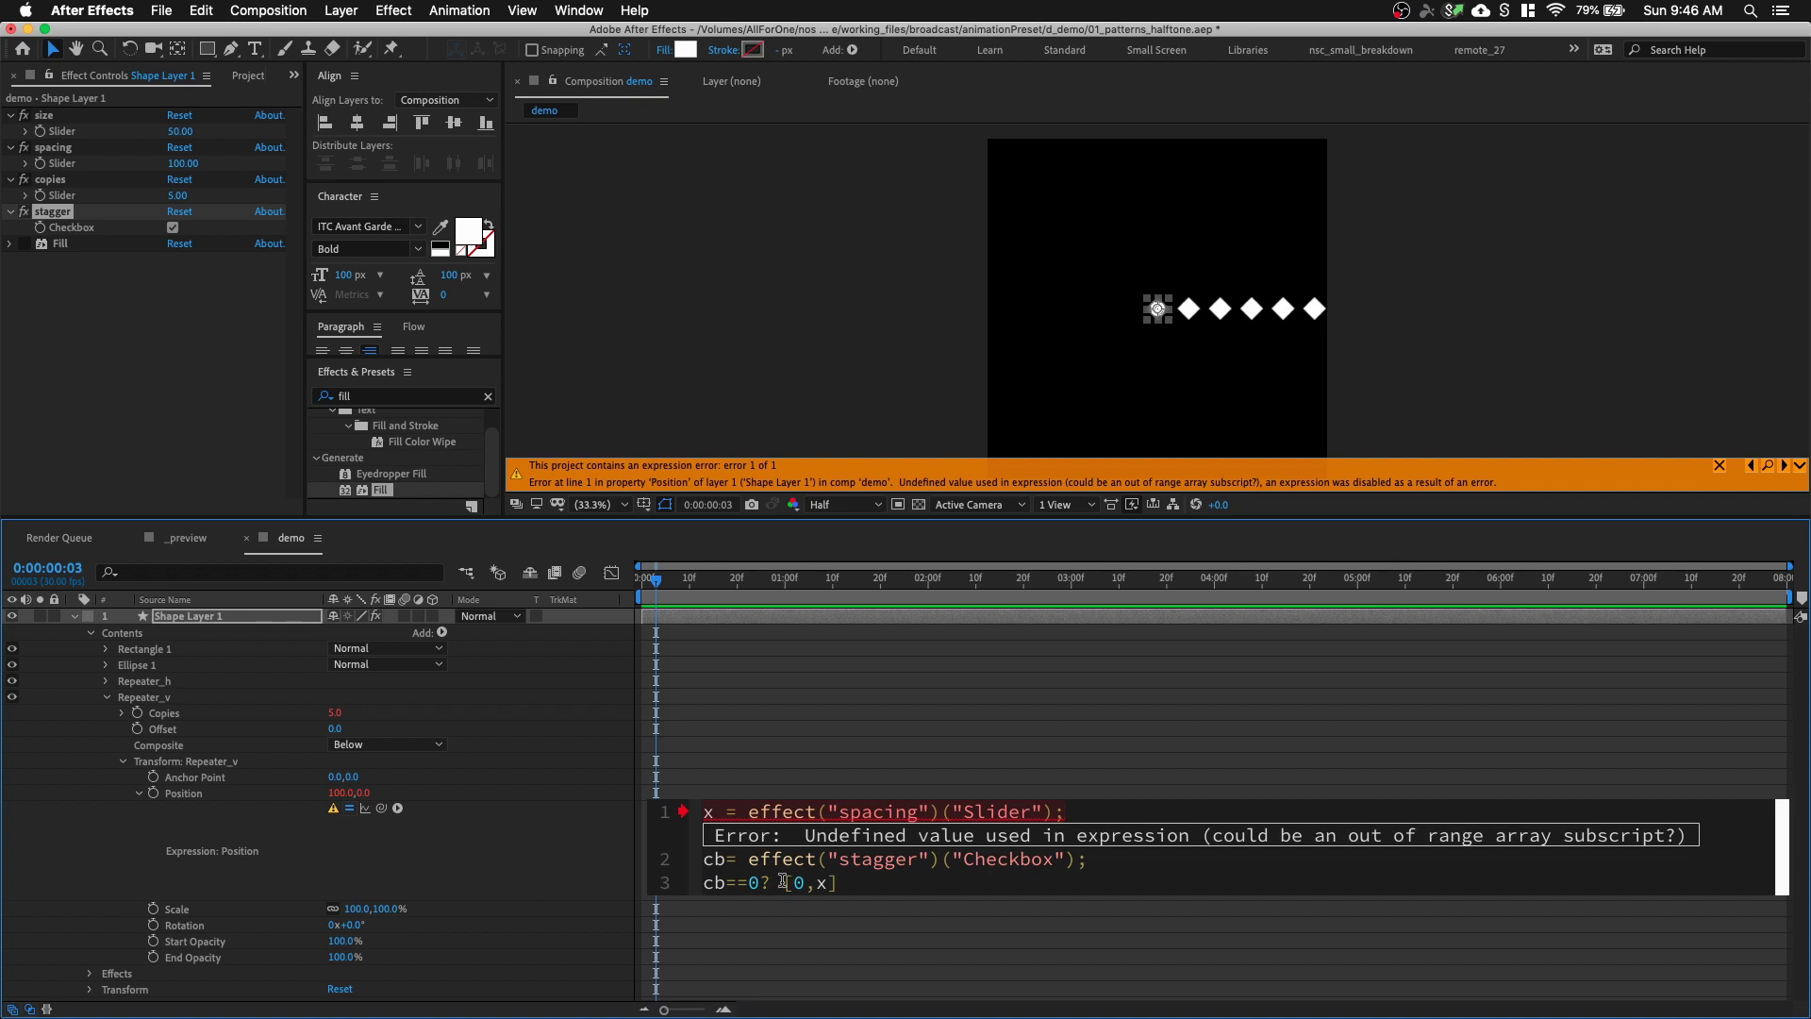
{"action": "left_click_drag", "start_coordinate": [785, 882], "coordinate": [838, 882]}
{"action": "left_click", "coordinate": [847, 882]}
{"action": "type", "text": ":[x/2,x"}
{"action": "left_click", "coordinate": [1276, 659]}
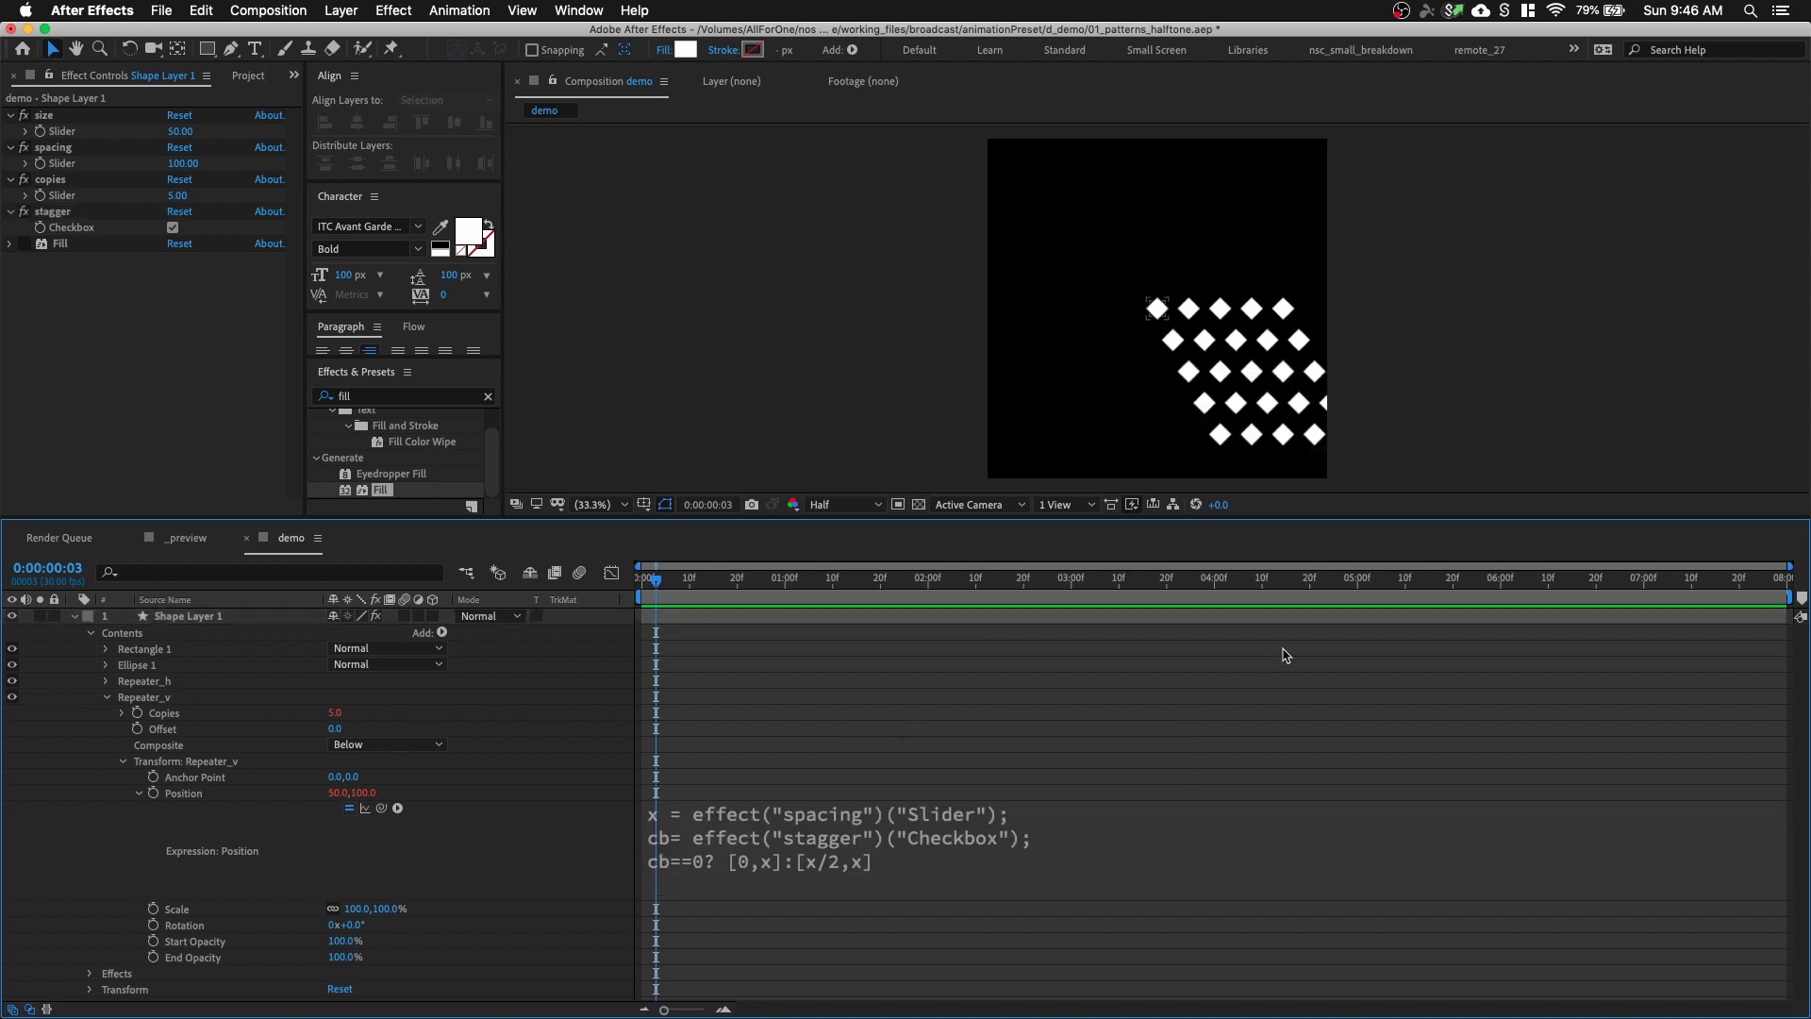
Toggle stagger repeatedly to compare layouts, leave it on, and move the diamond grid up-left
{"action": "left_click", "coordinate": [1159, 310]}
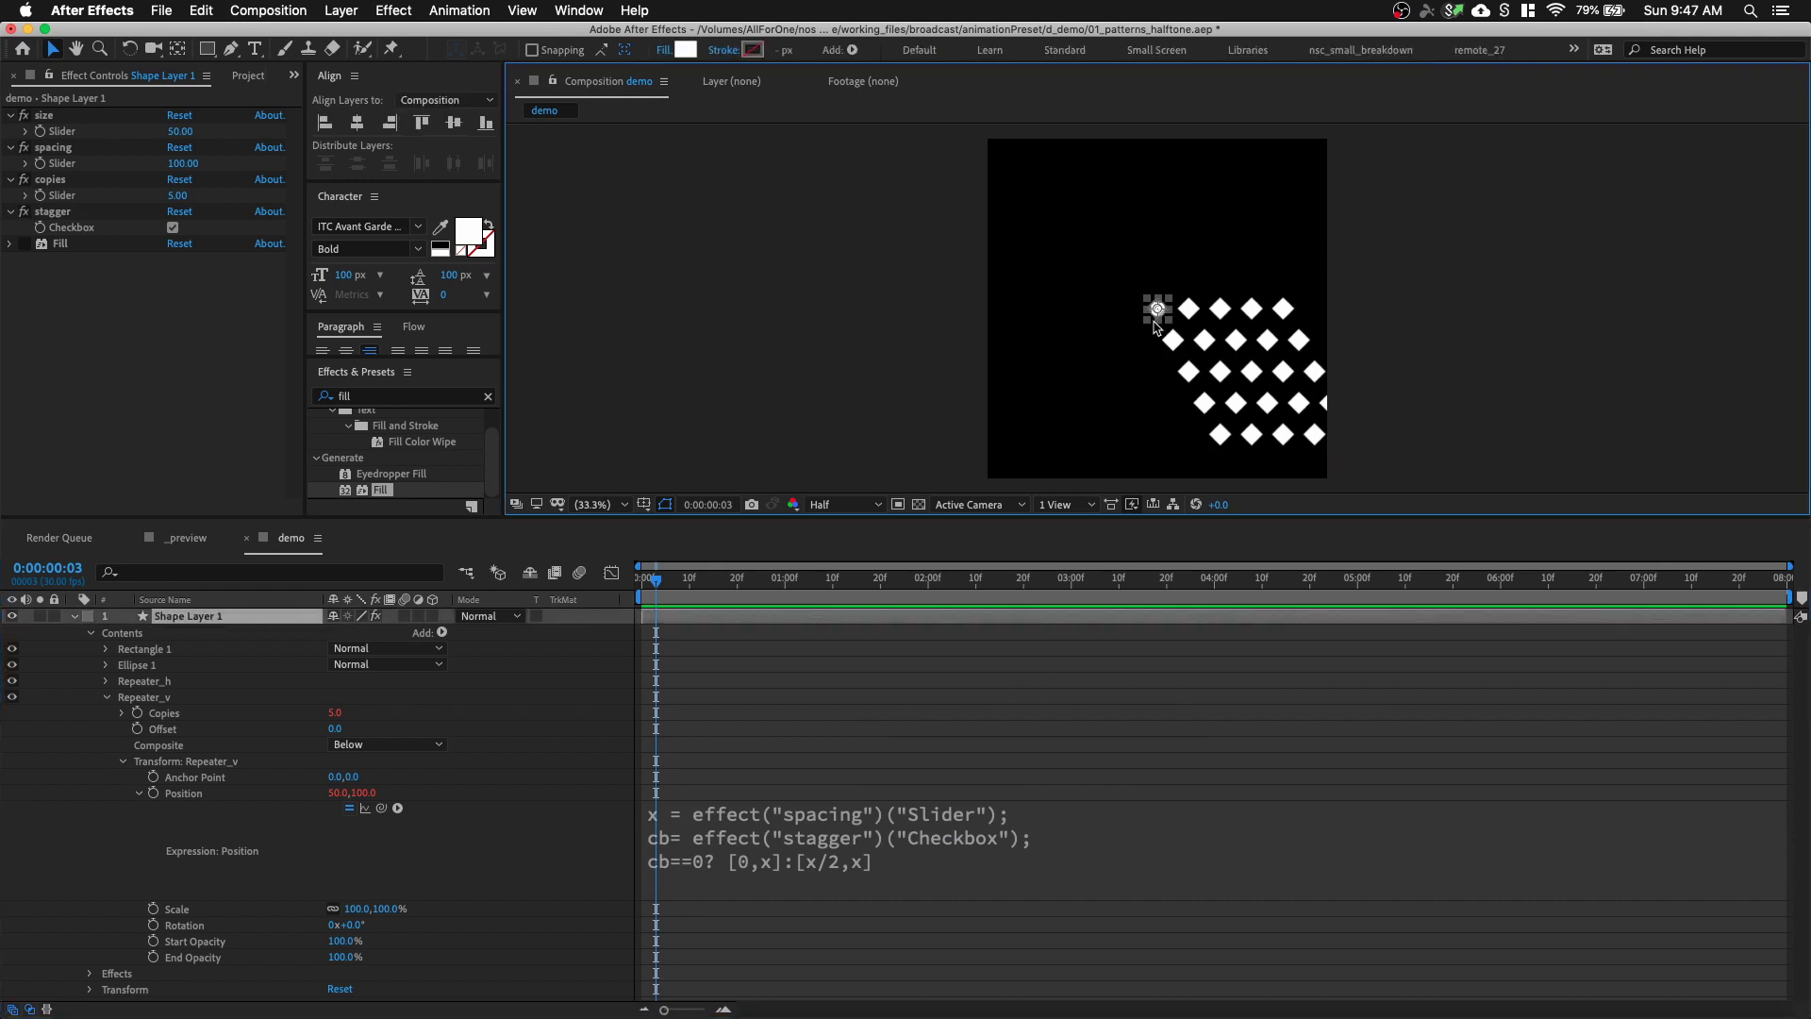
{"action": "left_click_drag", "start_coordinate": [1158, 311], "coordinate": [1042, 234]}
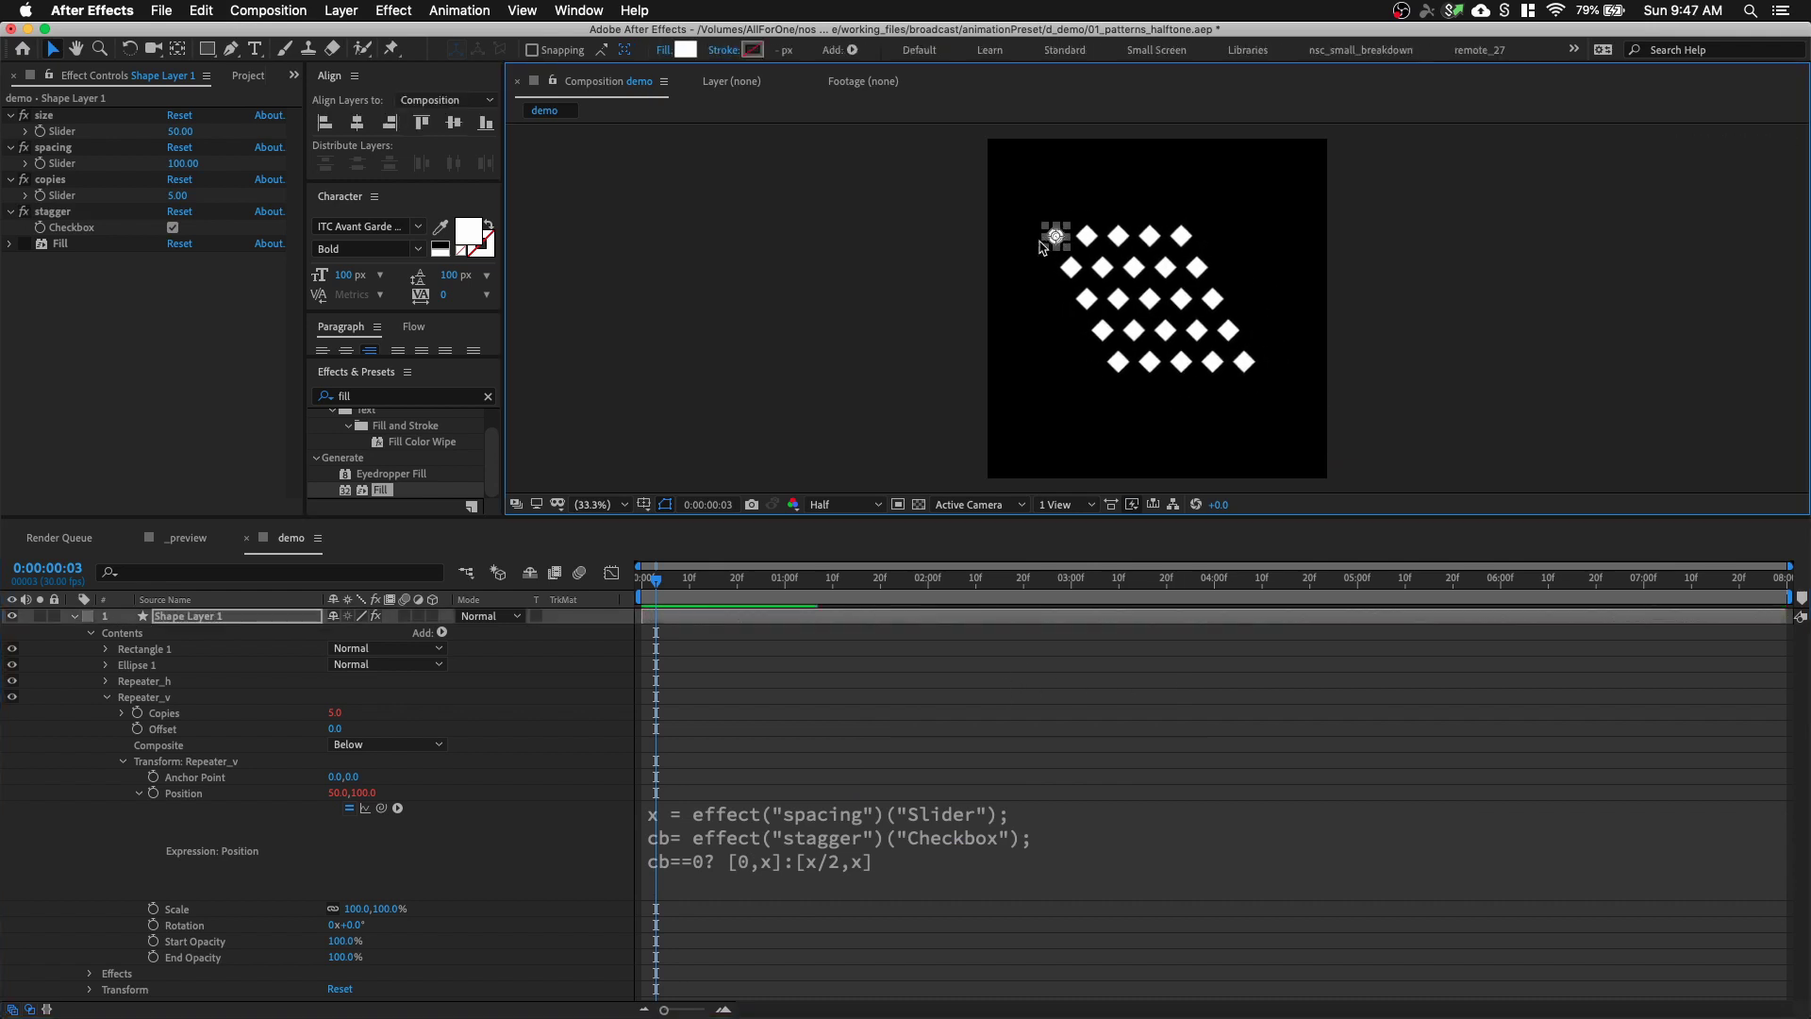
{"action": "left_click", "coordinate": [172, 227]}
{"action": "left_click", "coordinate": [172, 227]}
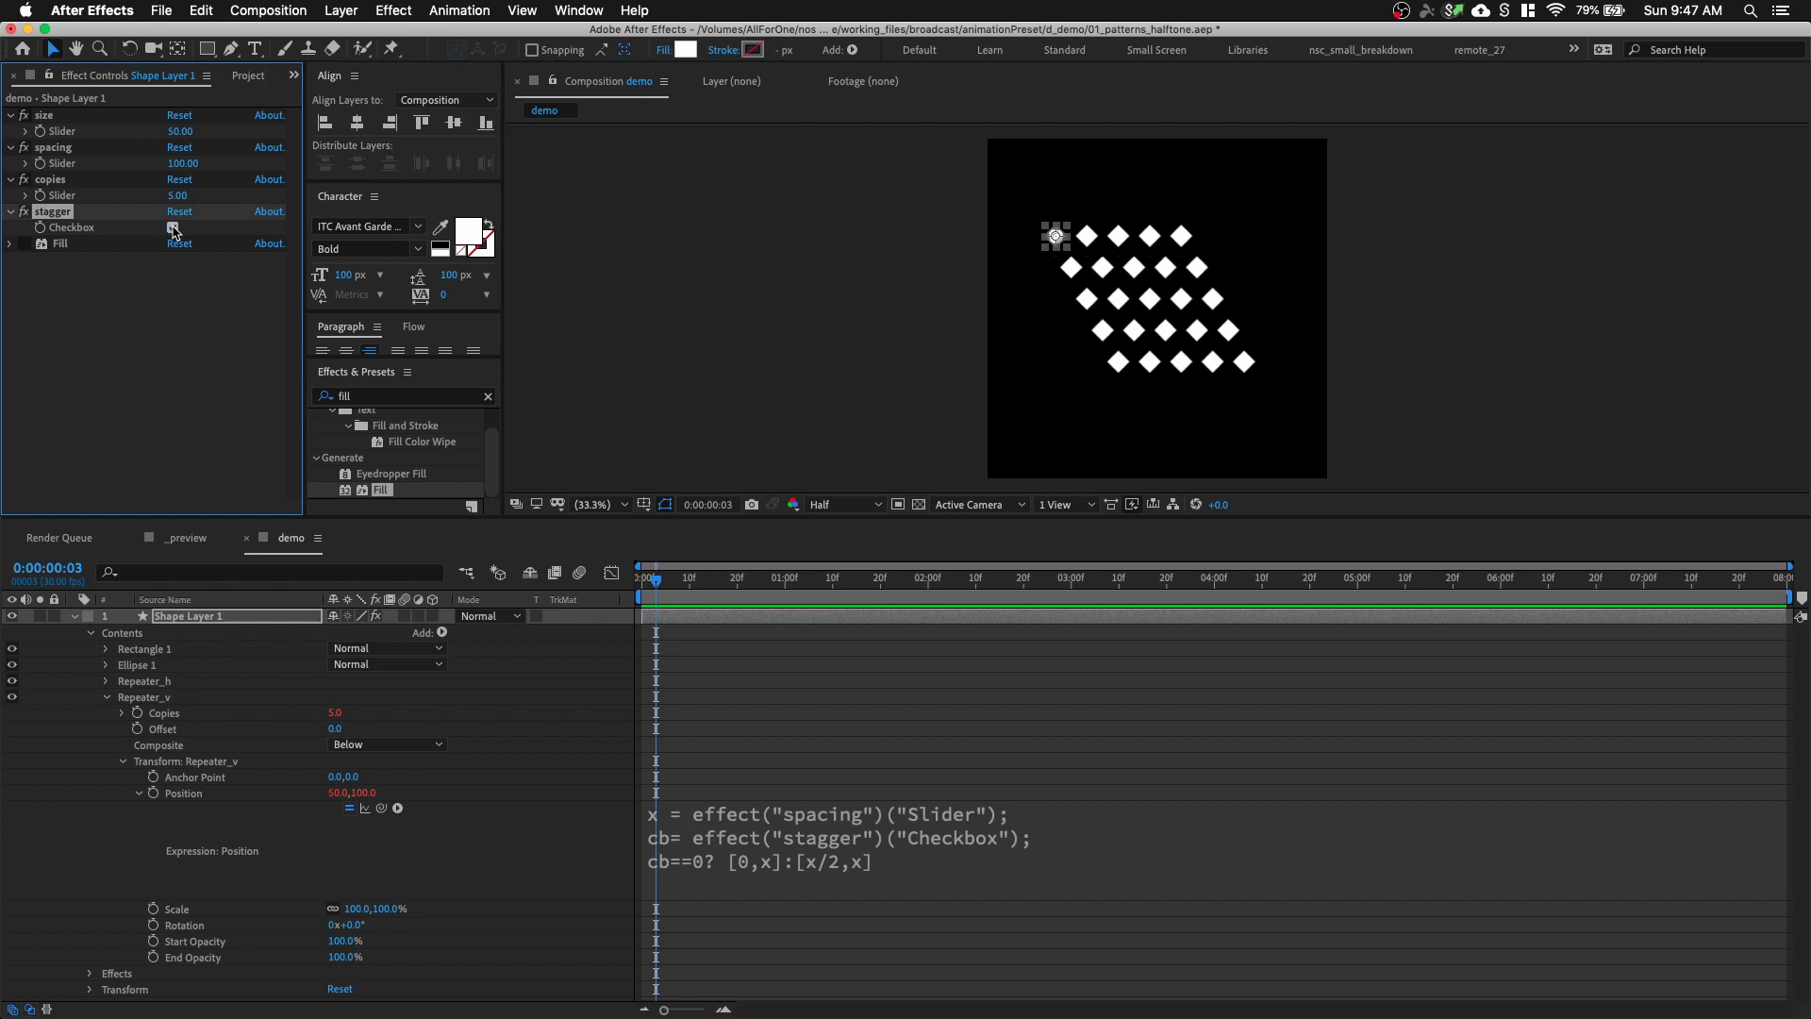
{"action": "left_click", "coordinate": [172, 228]}
{"action": "left_click", "coordinate": [173, 227]}
{"action": "left_click", "coordinate": [172, 227]}
{"action": "left_click", "coordinate": [172, 228]}
{"action": "left_click", "coordinate": [172, 227]}
{"action": "left_click", "coordinate": [173, 228]}
{"action": "left_click", "coordinate": [173, 227]}
{"action": "left_click", "coordinate": [173, 228]}
{"action": "left_click", "coordinate": [172, 228]}
{"action": "left_click", "coordinate": [172, 228]}
{"action": "left_click", "coordinate": [172, 227]}
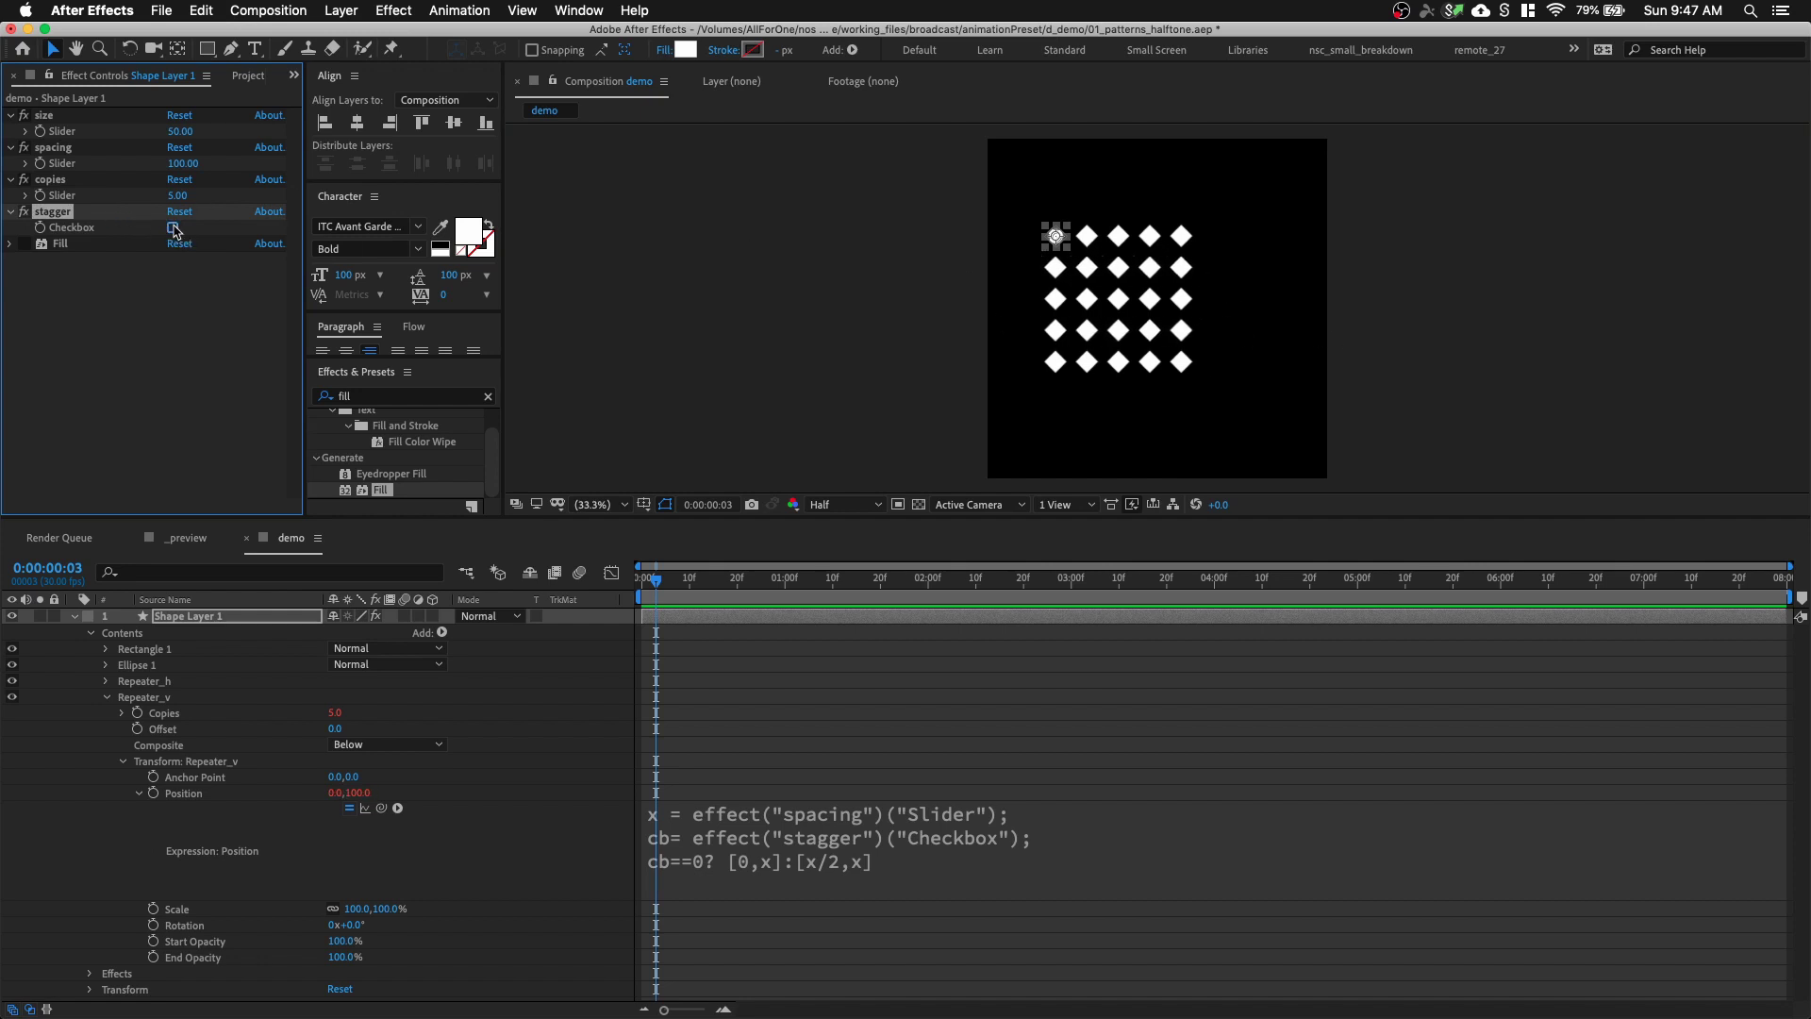
{"action": "left_click", "coordinate": [173, 227]}
{"action": "left_click_drag", "start_coordinate": [1056, 242], "coordinate": [976, 186]}
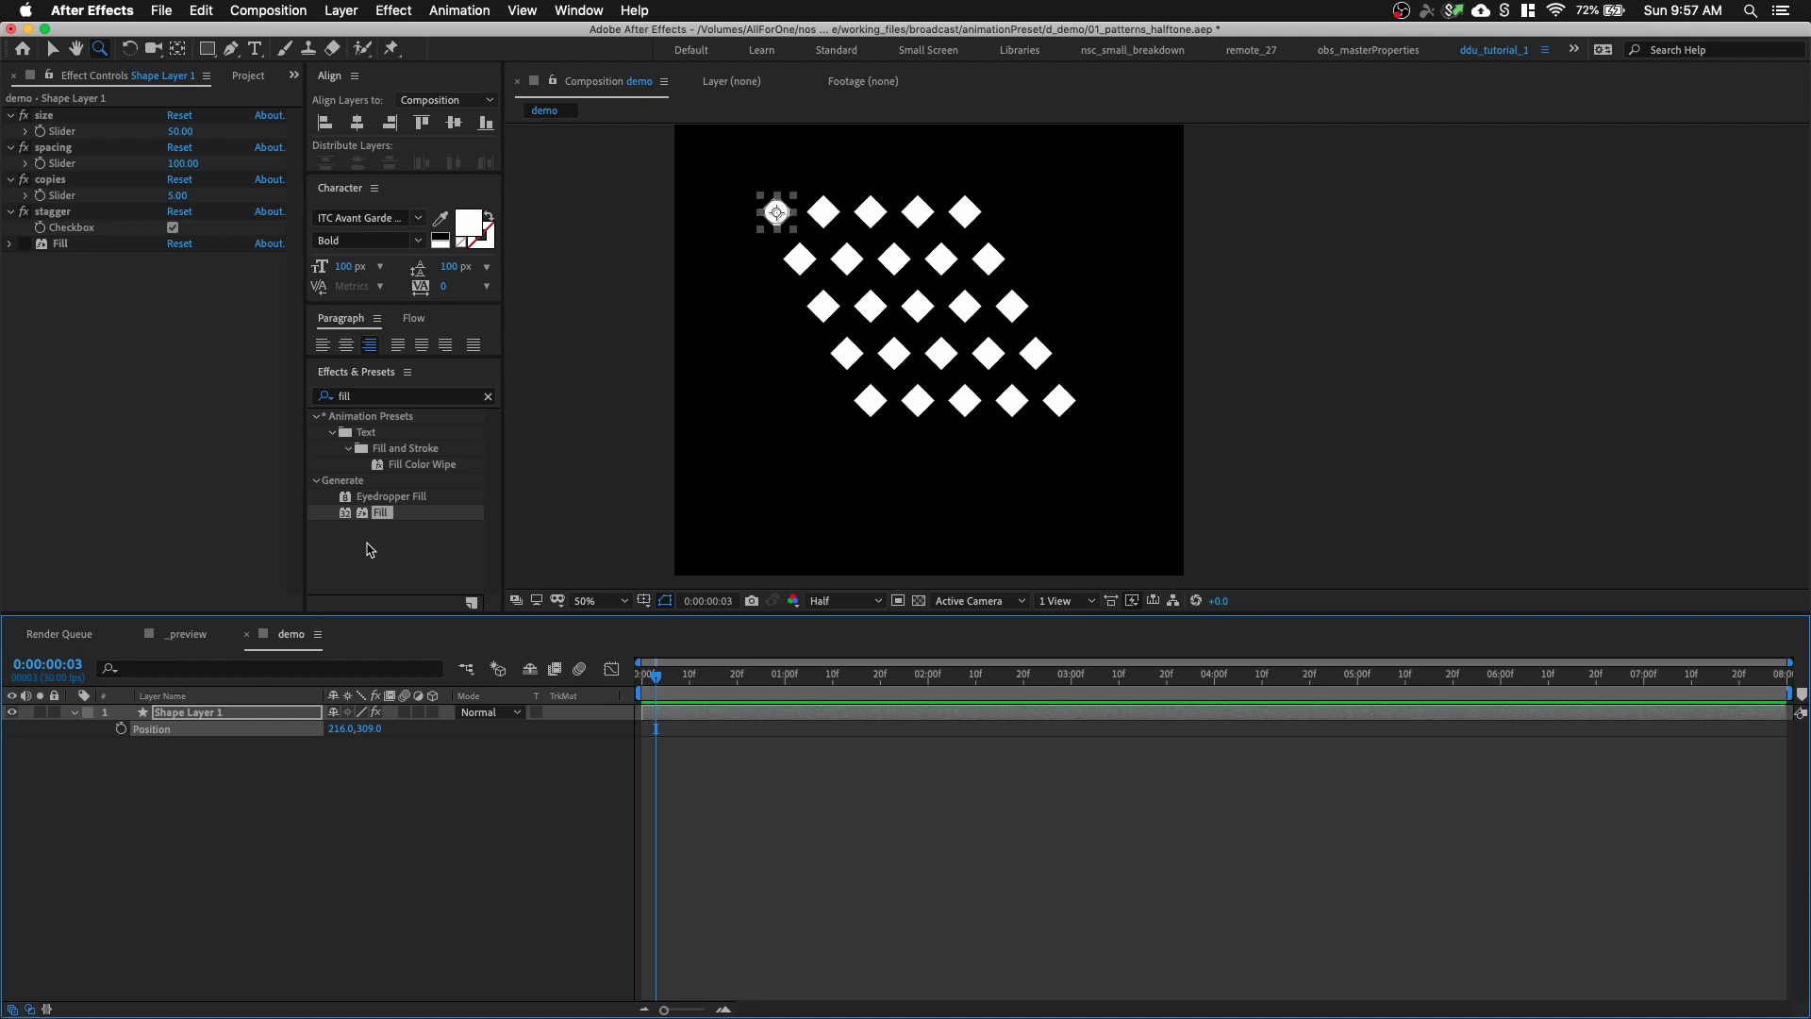
Center Shape Layer 1's anchor point on its content
{"action": "left_click", "coordinate": [221, 717]}
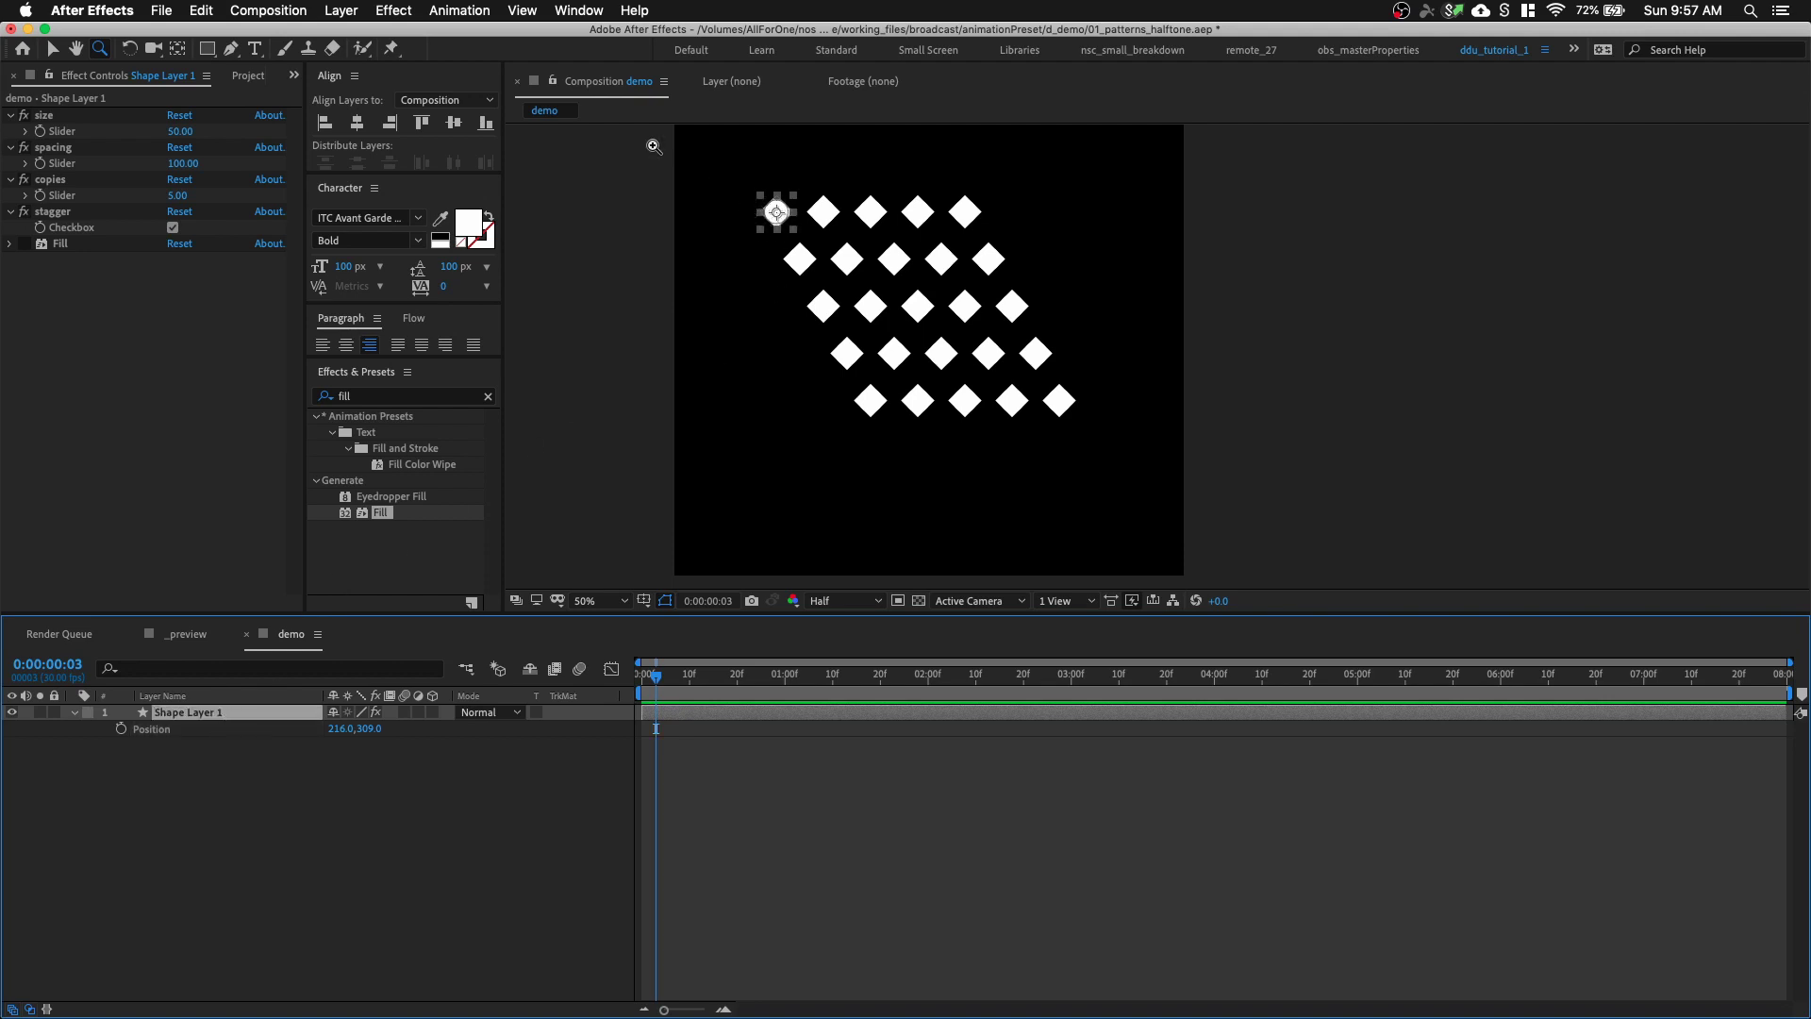
{"action": "left_click", "coordinate": [648, 10]}
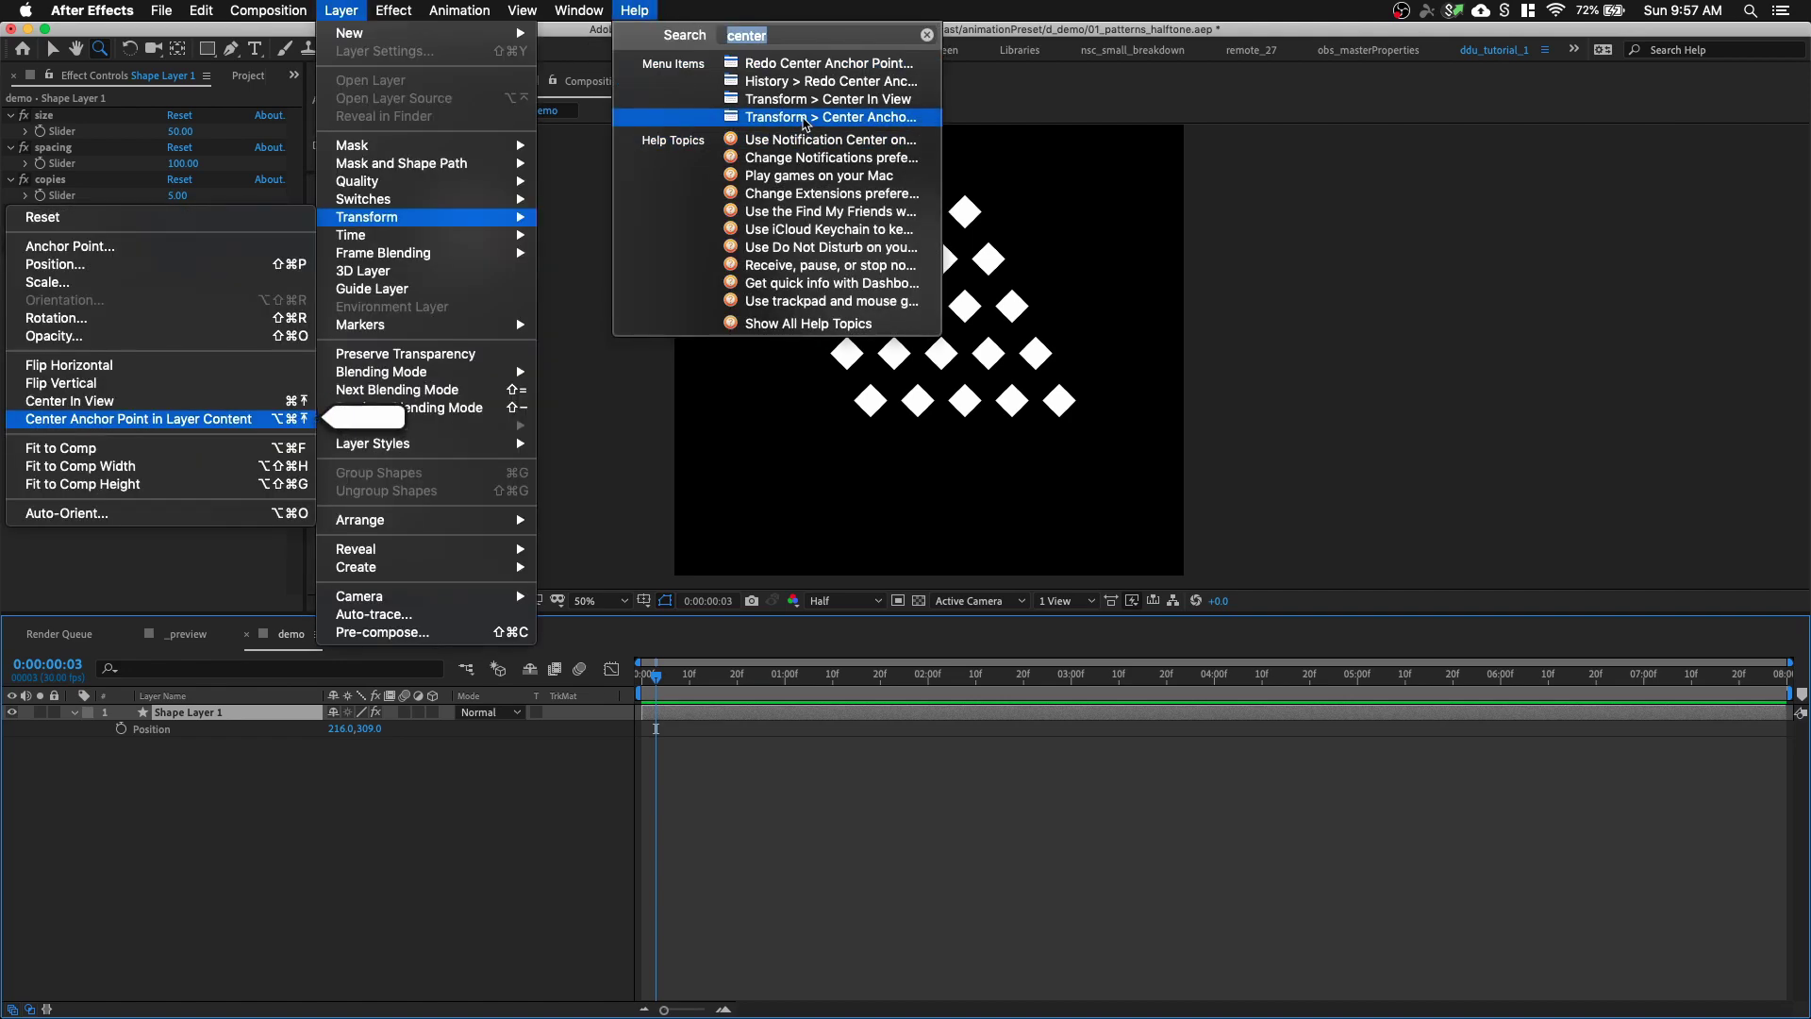
{"action": "left_click", "coordinate": [803, 117]}
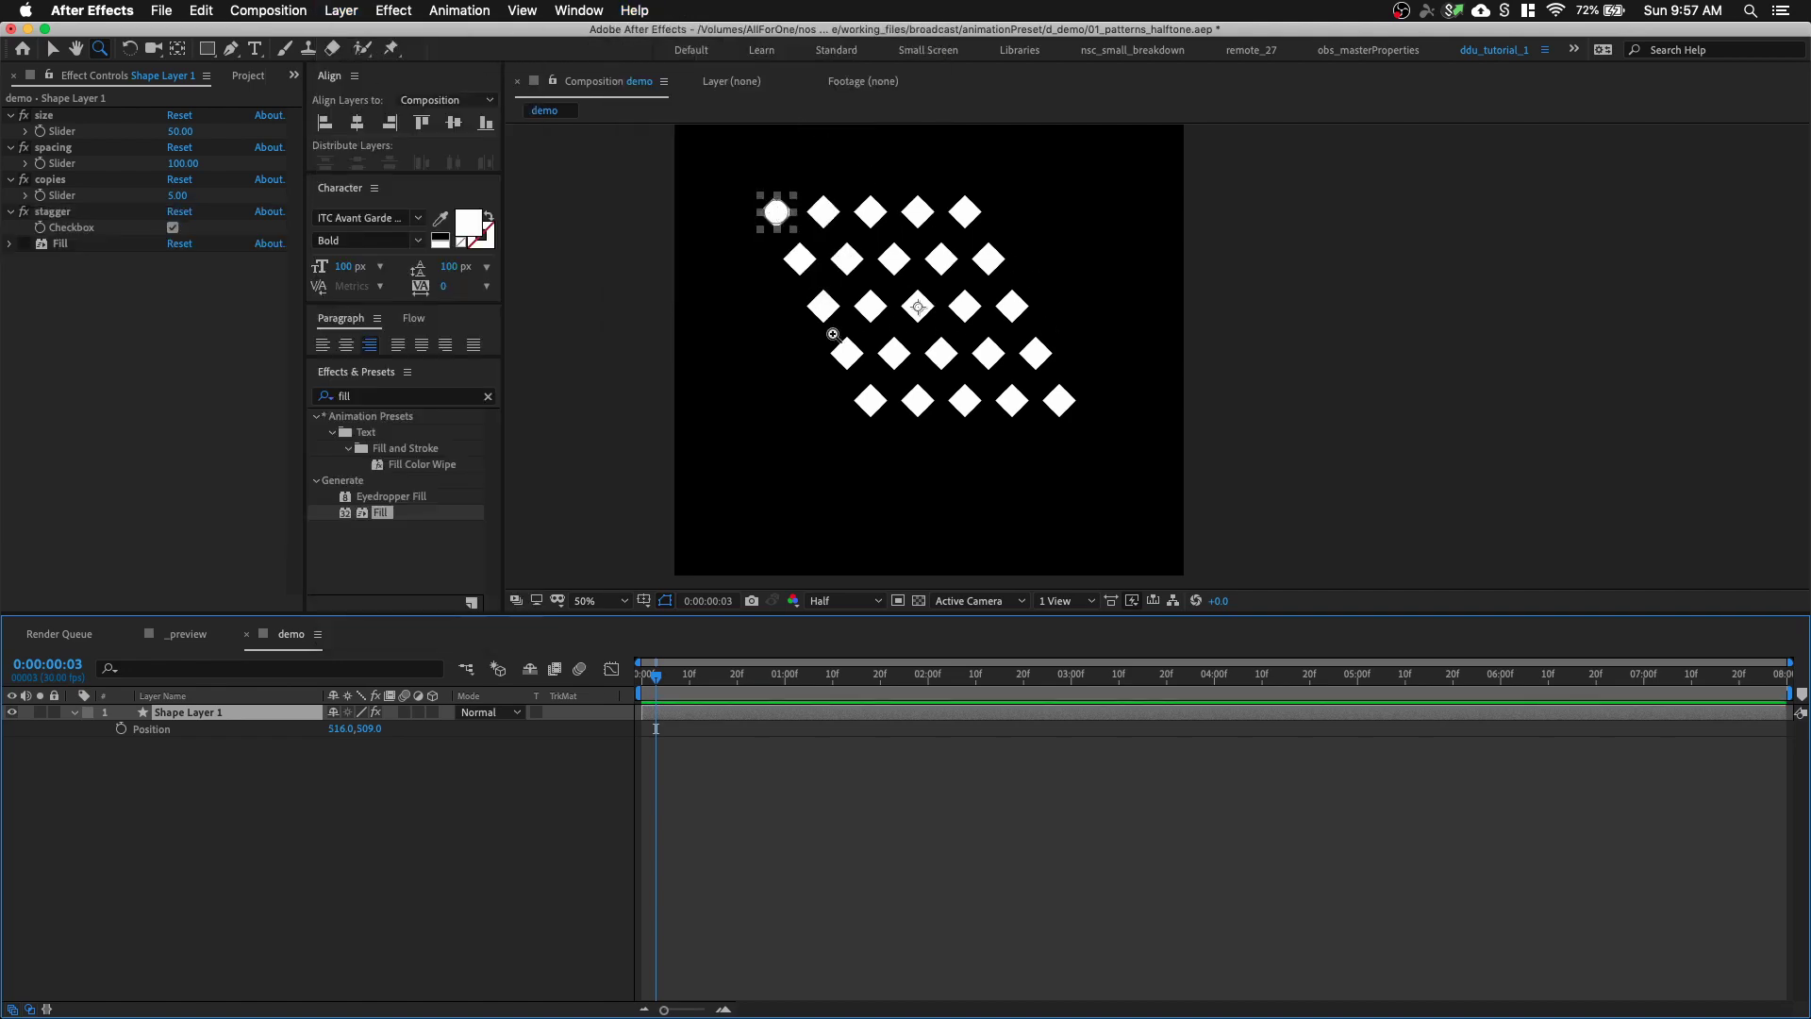
Try diamond spacing 233 then 114, and undo copies back to 5
{"action": "left_click_drag", "start_coordinate": [183, 163], "coordinate": [1063, 391]}
{"action": "left_click", "coordinate": [180, 195]}
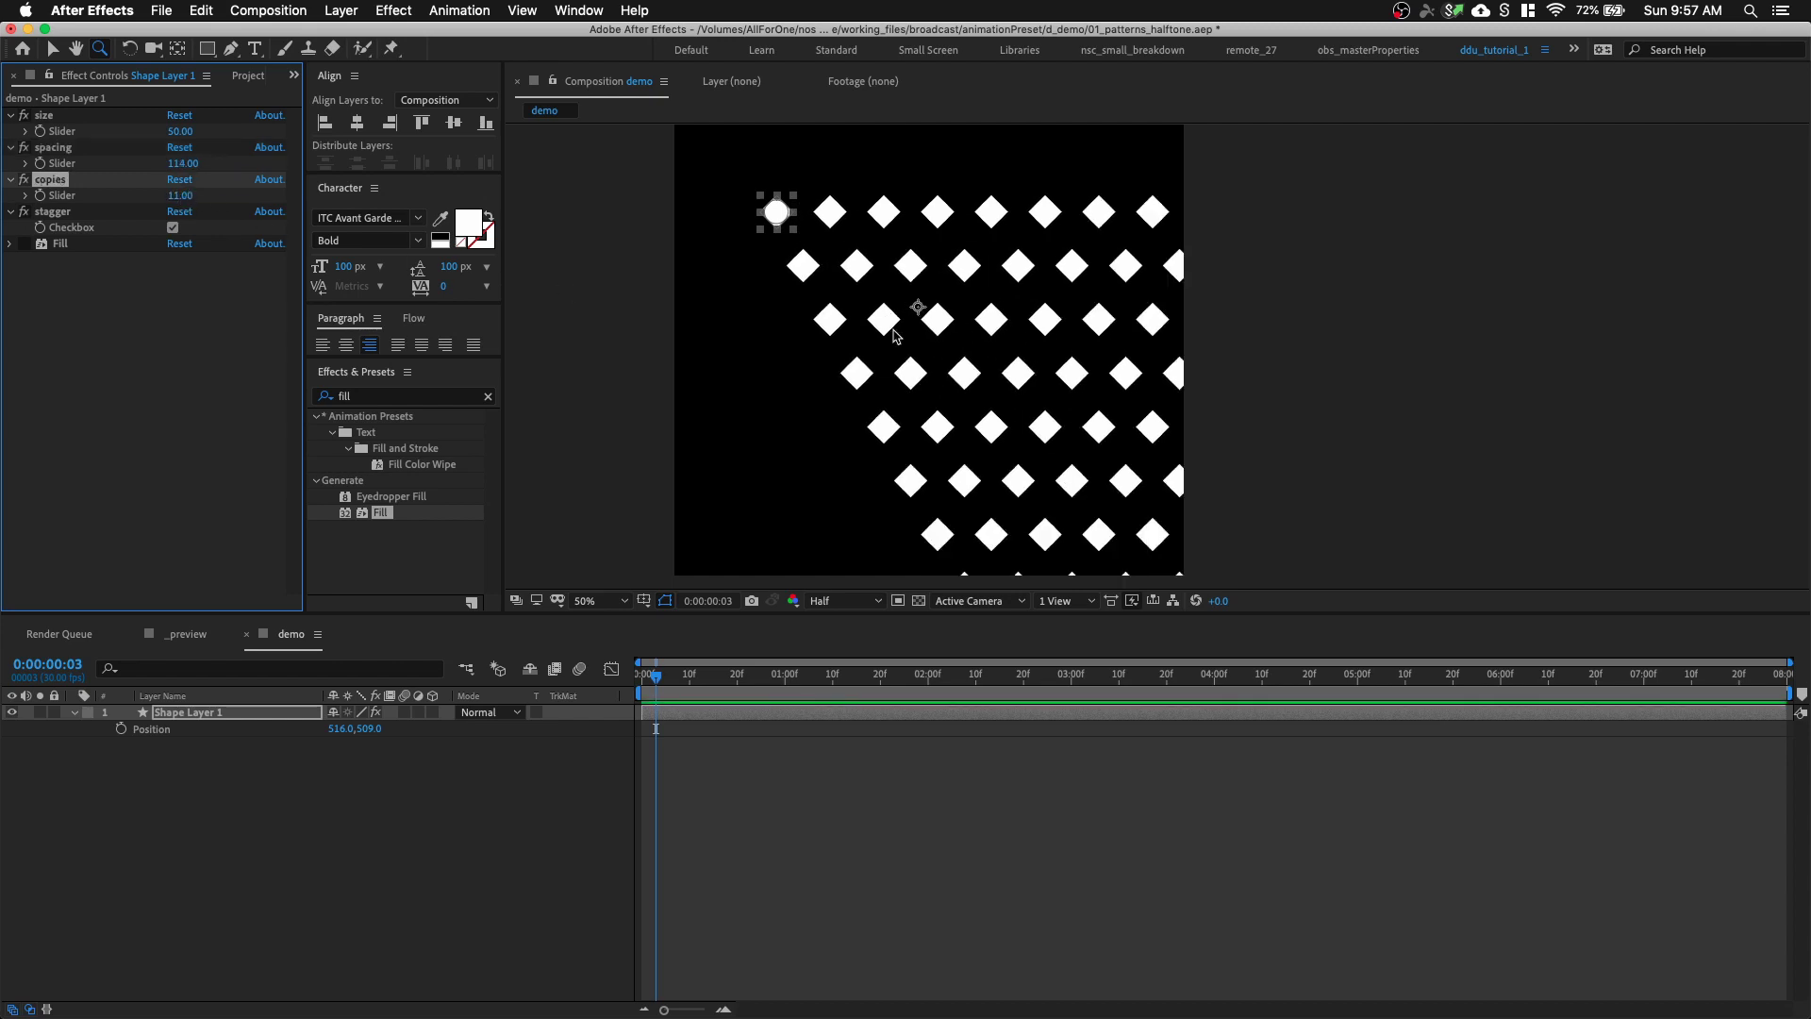
{"action": "key", "text": "super+z"}
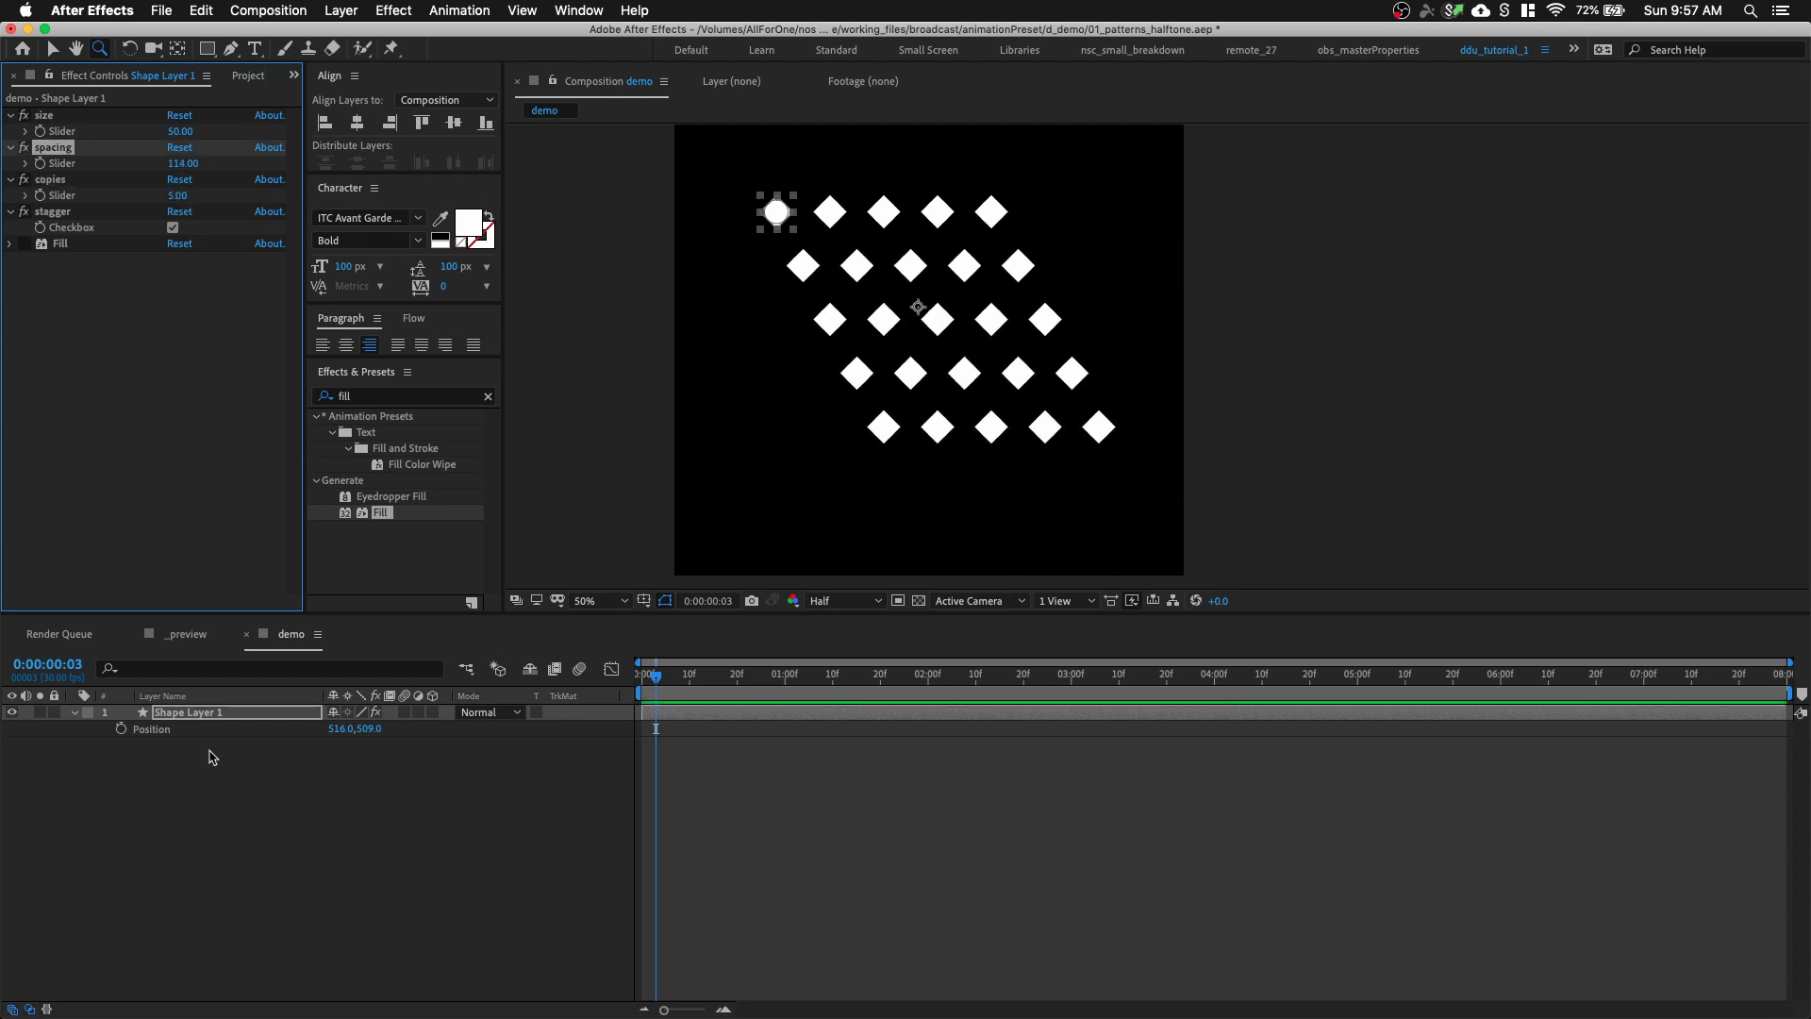
Show and select only Shape Layer 1's Anchor Point property
{"action": "left_click", "coordinate": [173, 719]}
{"action": "left_click", "coordinate": [74, 714]}
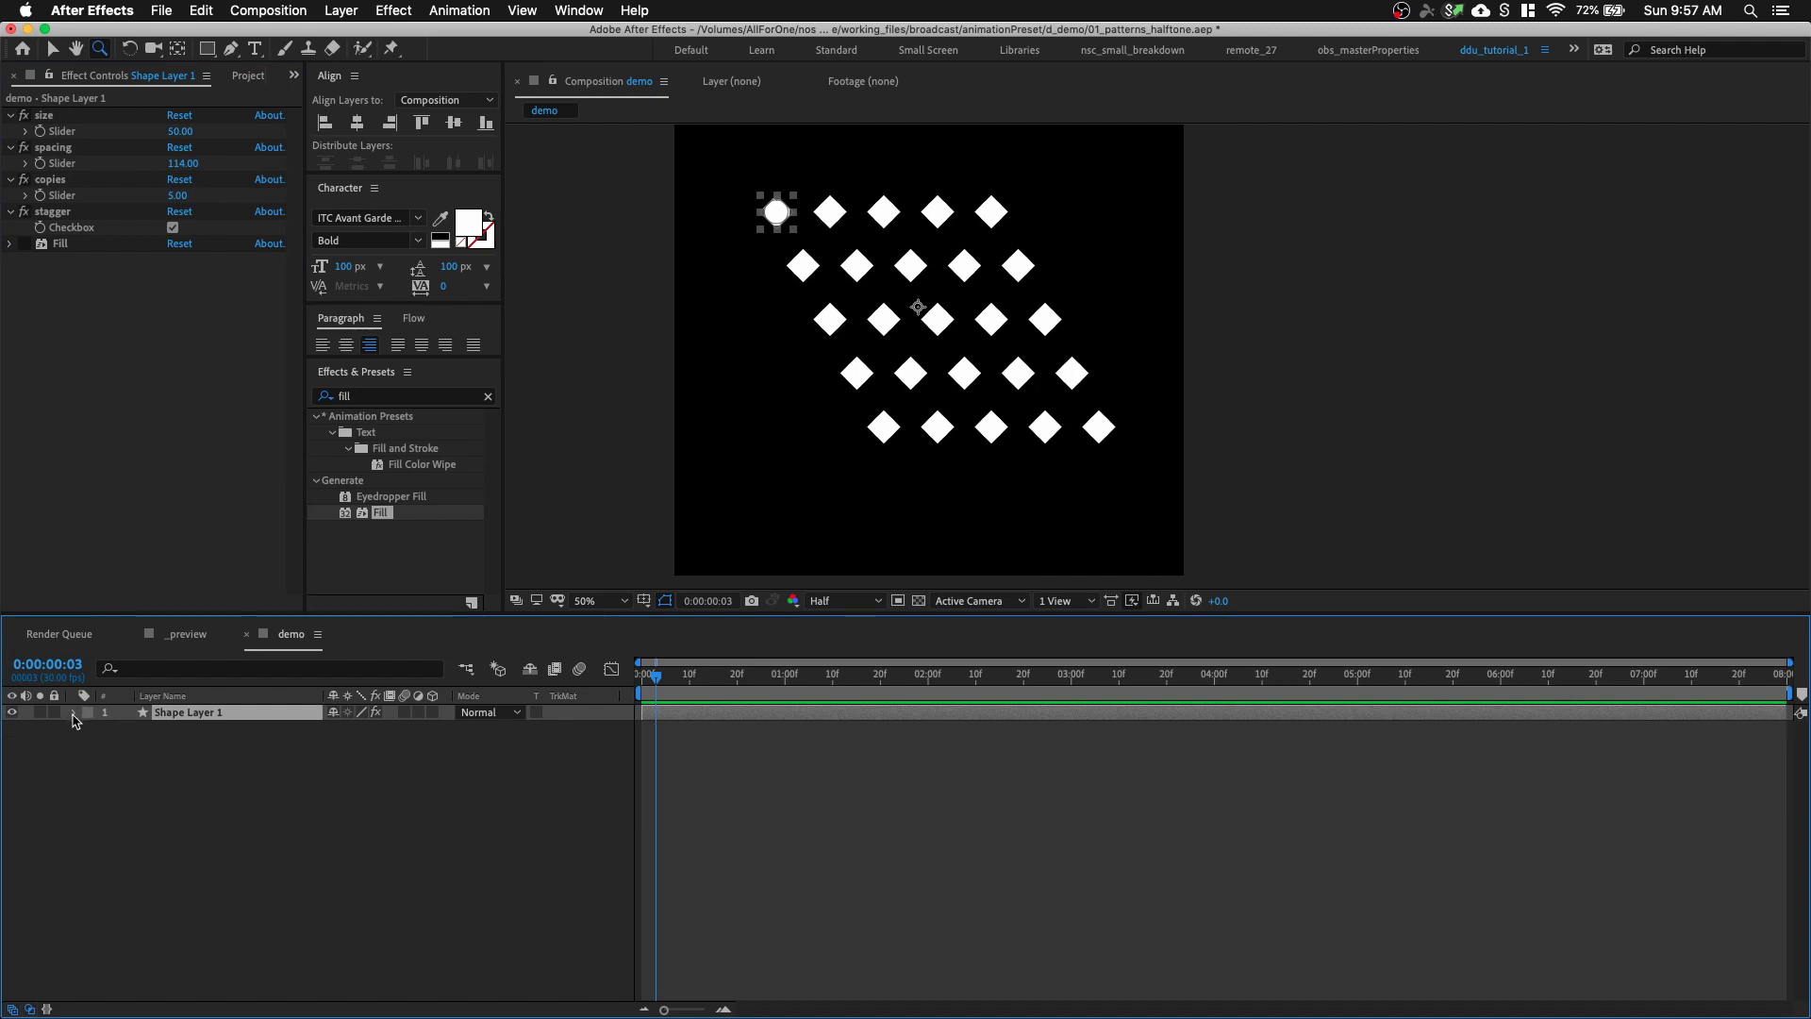
{"action": "left_click", "coordinate": [74, 714]}
{"action": "left_click", "coordinate": [90, 744]}
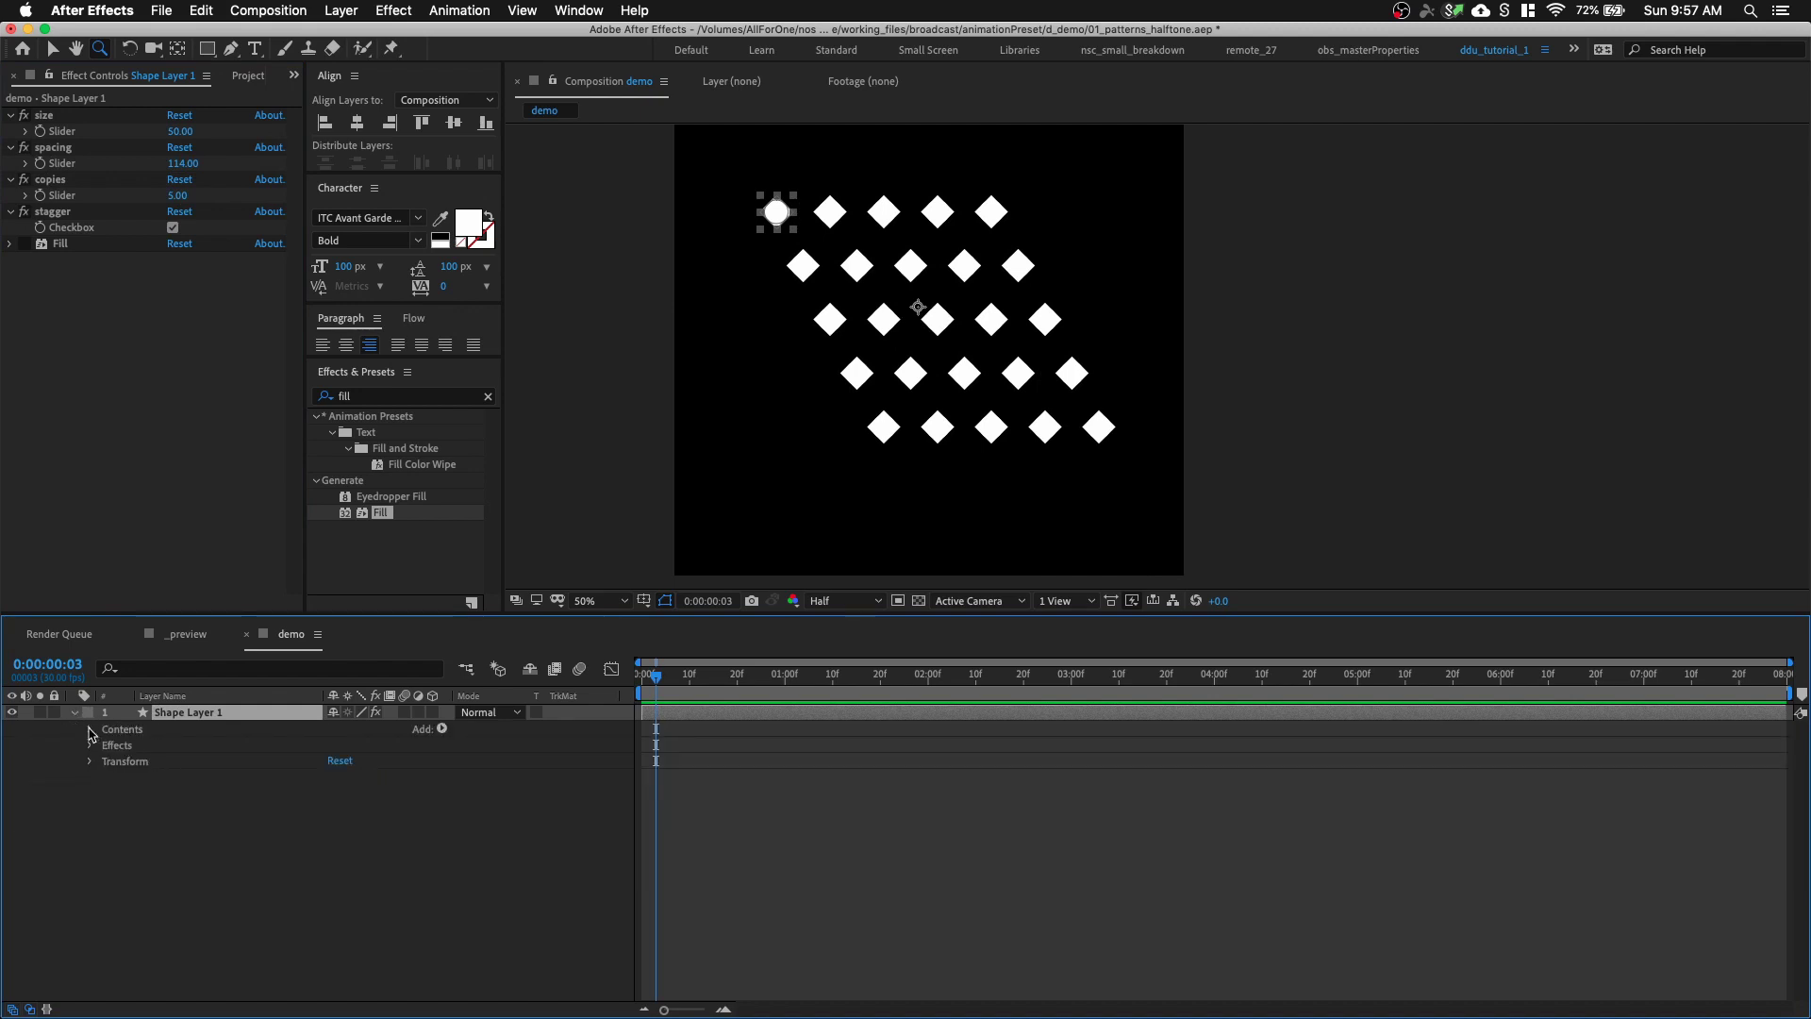
{"action": "key", "text": "a"}
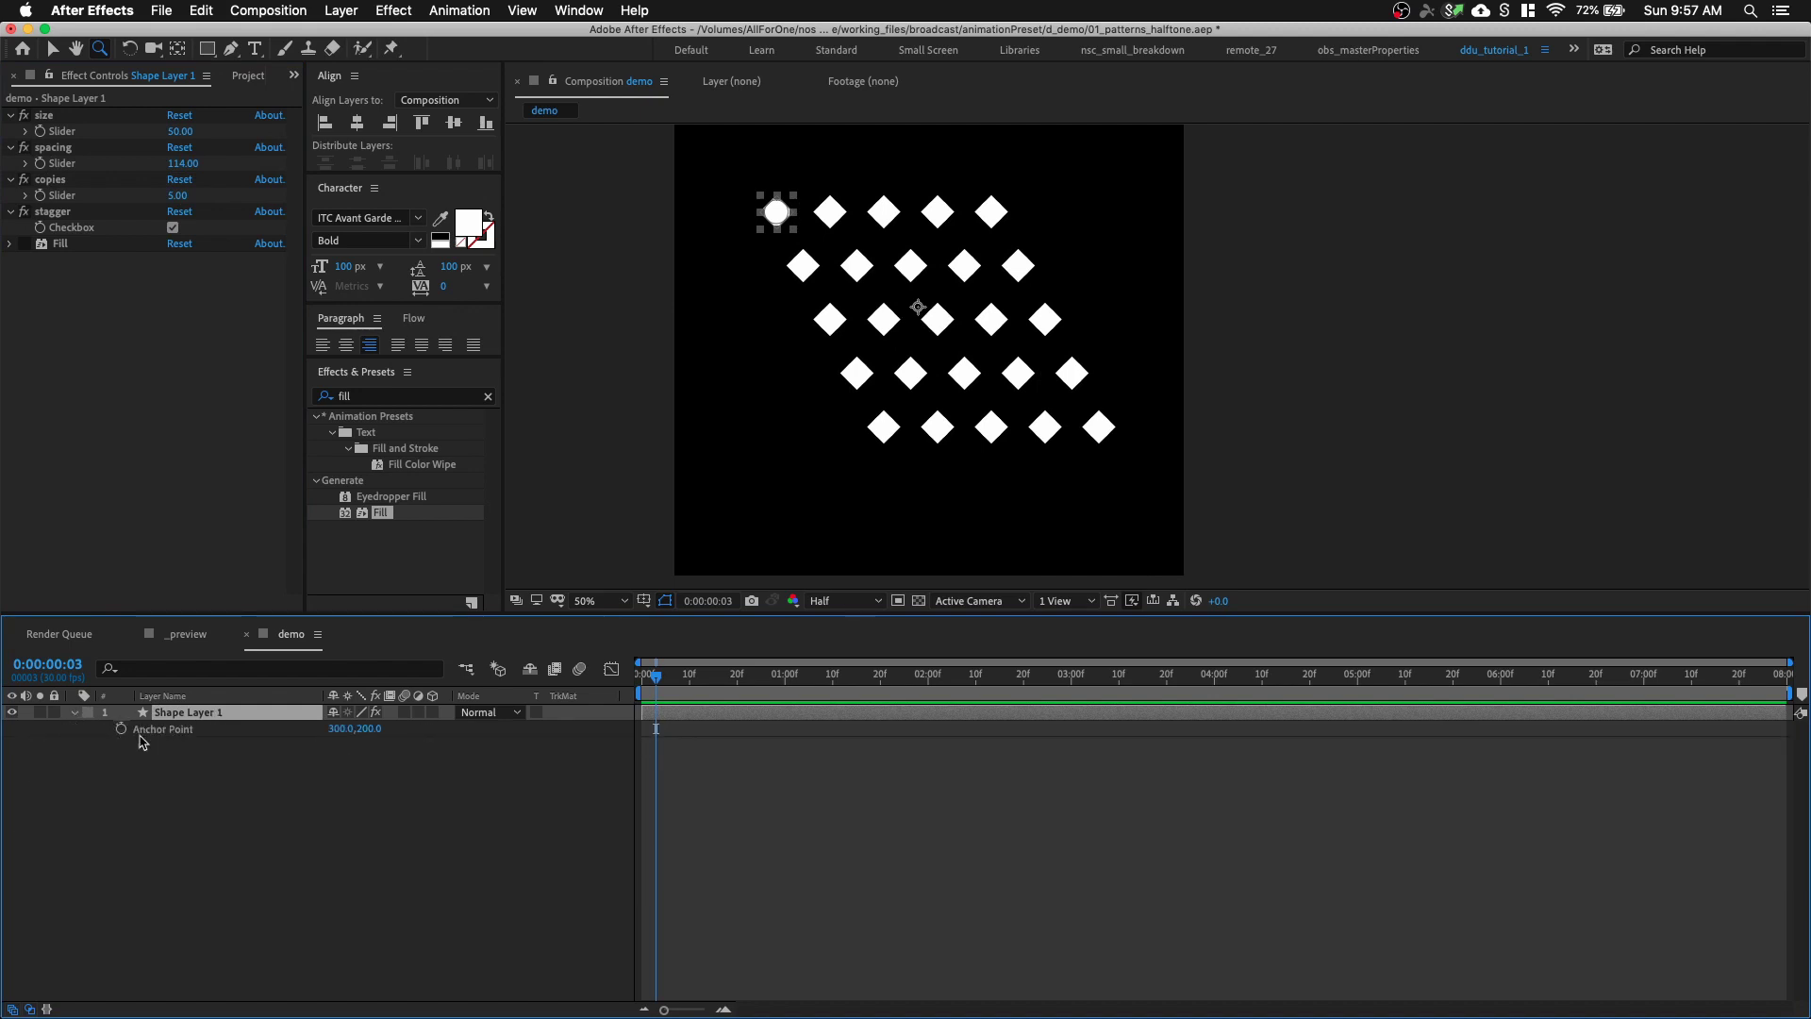
{"action": "left_click", "coordinate": [186, 731]}
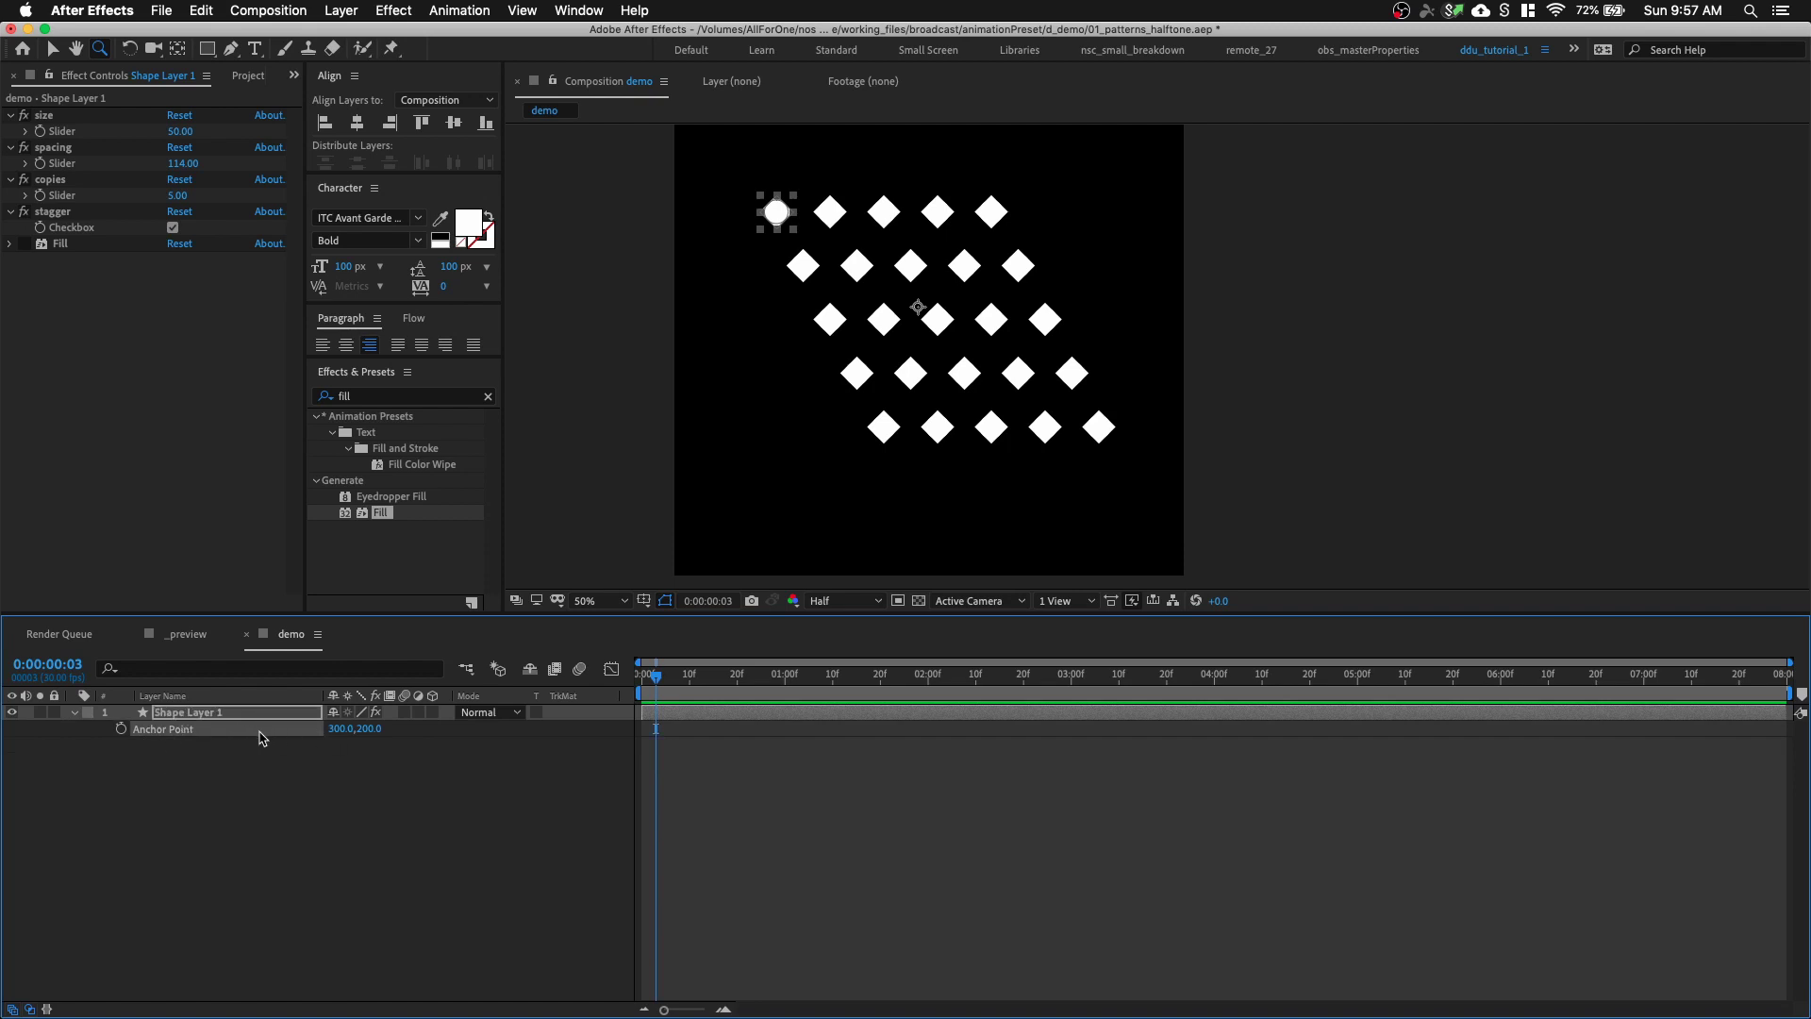
{"action": "left_click", "coordinate": [460, 10]}
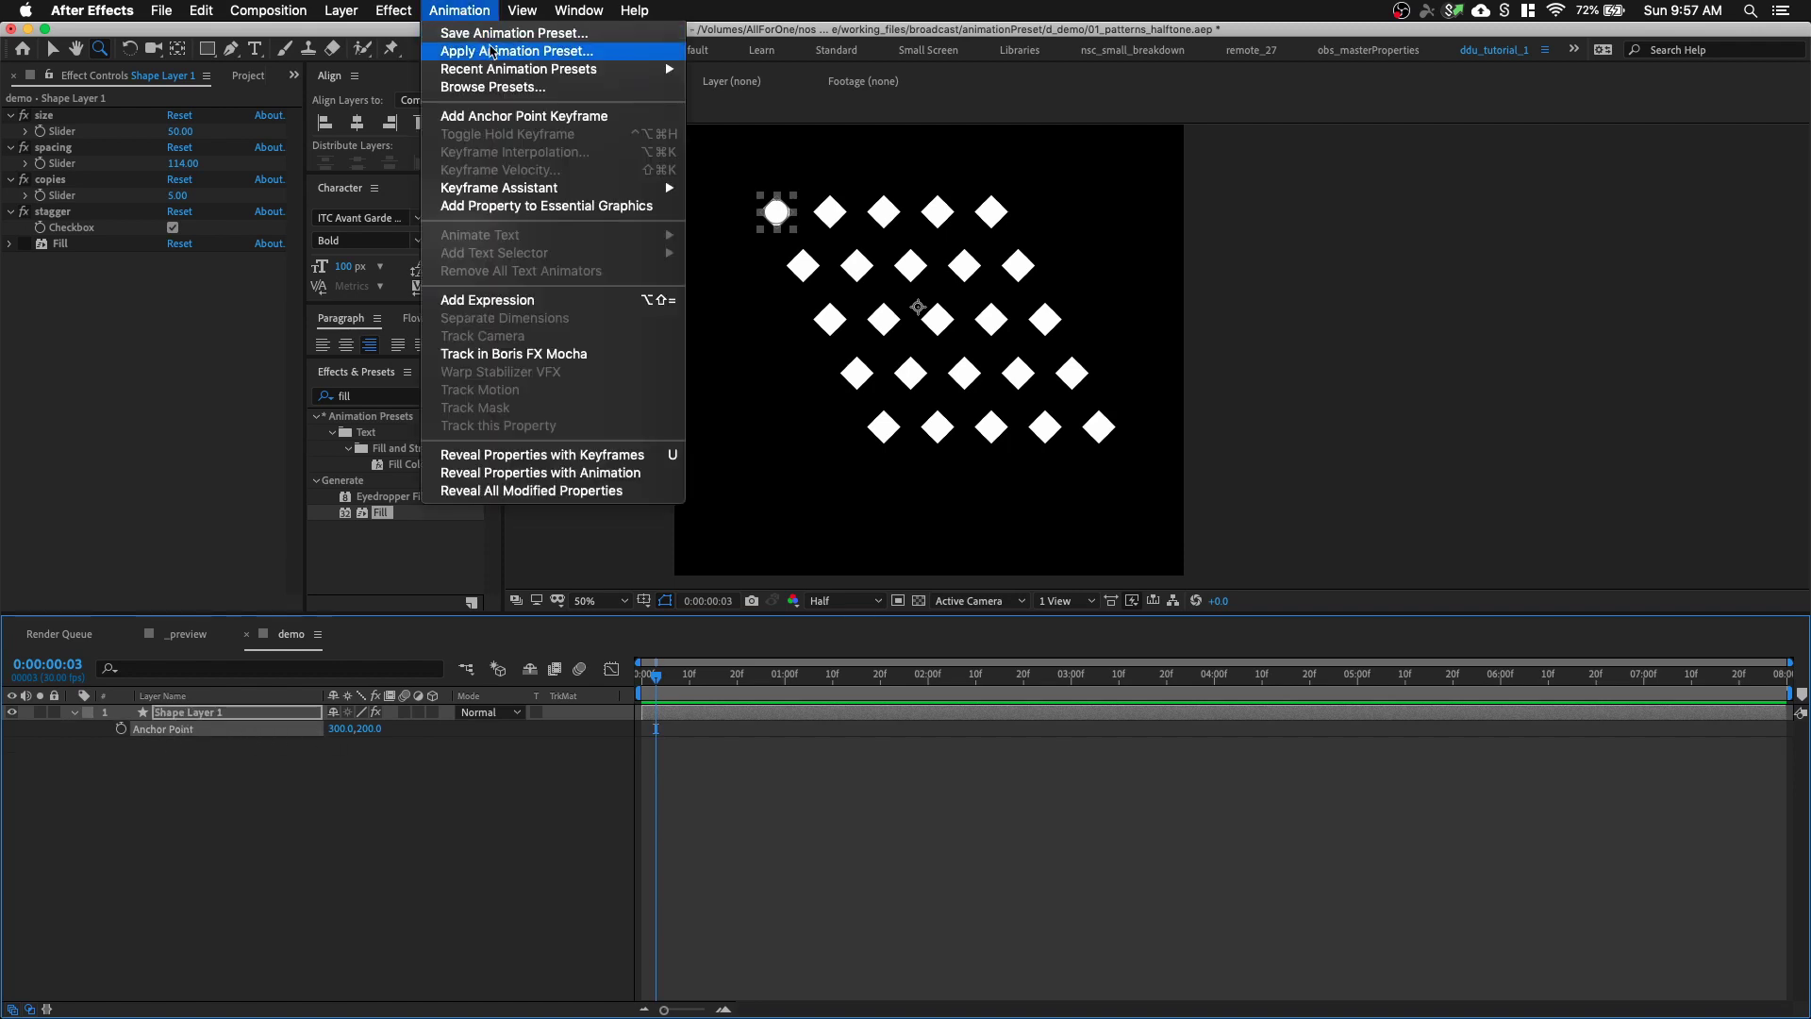
Apply the anchor_center_lock.ffx preset from the transformation folder to Shape Layer 1
{"action": "left_click", "coordinate": [492, 51]}
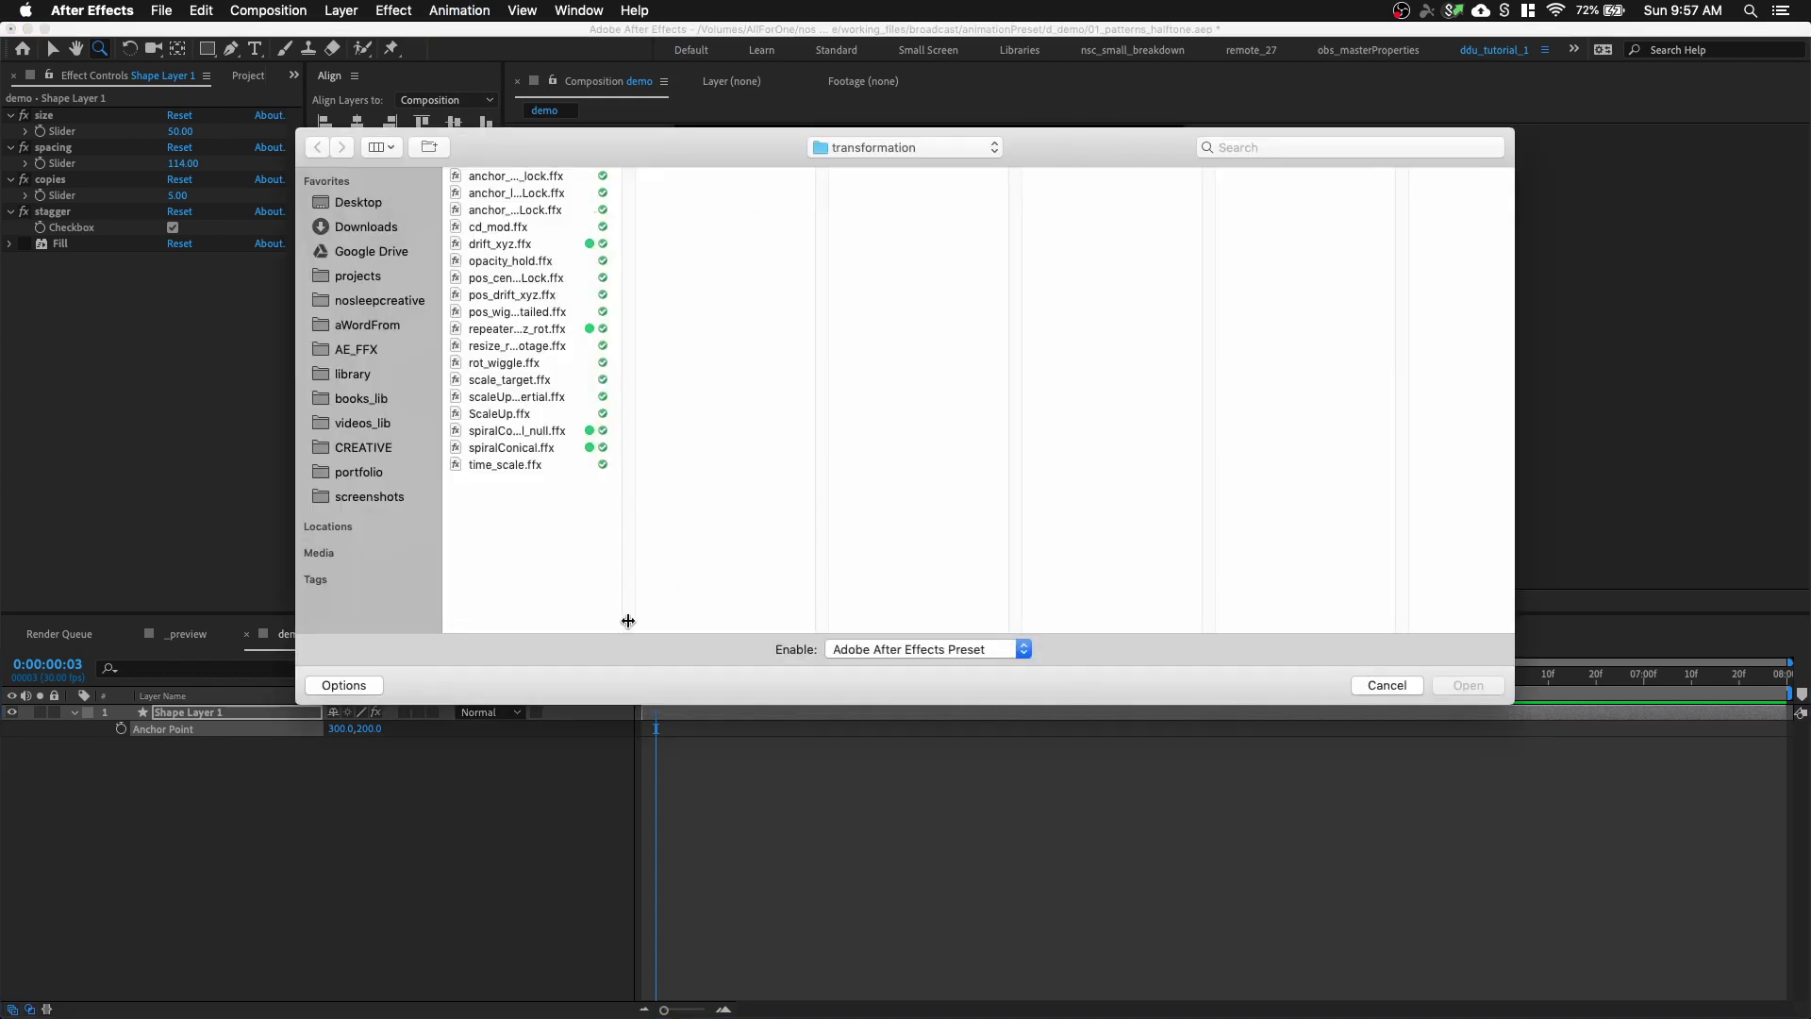
{"action": "left_click", "coordinate": [525, 176]}
{"action": "left_click_drag", "start_coordinate": [628, 622], "coordinate": [844, 618]}
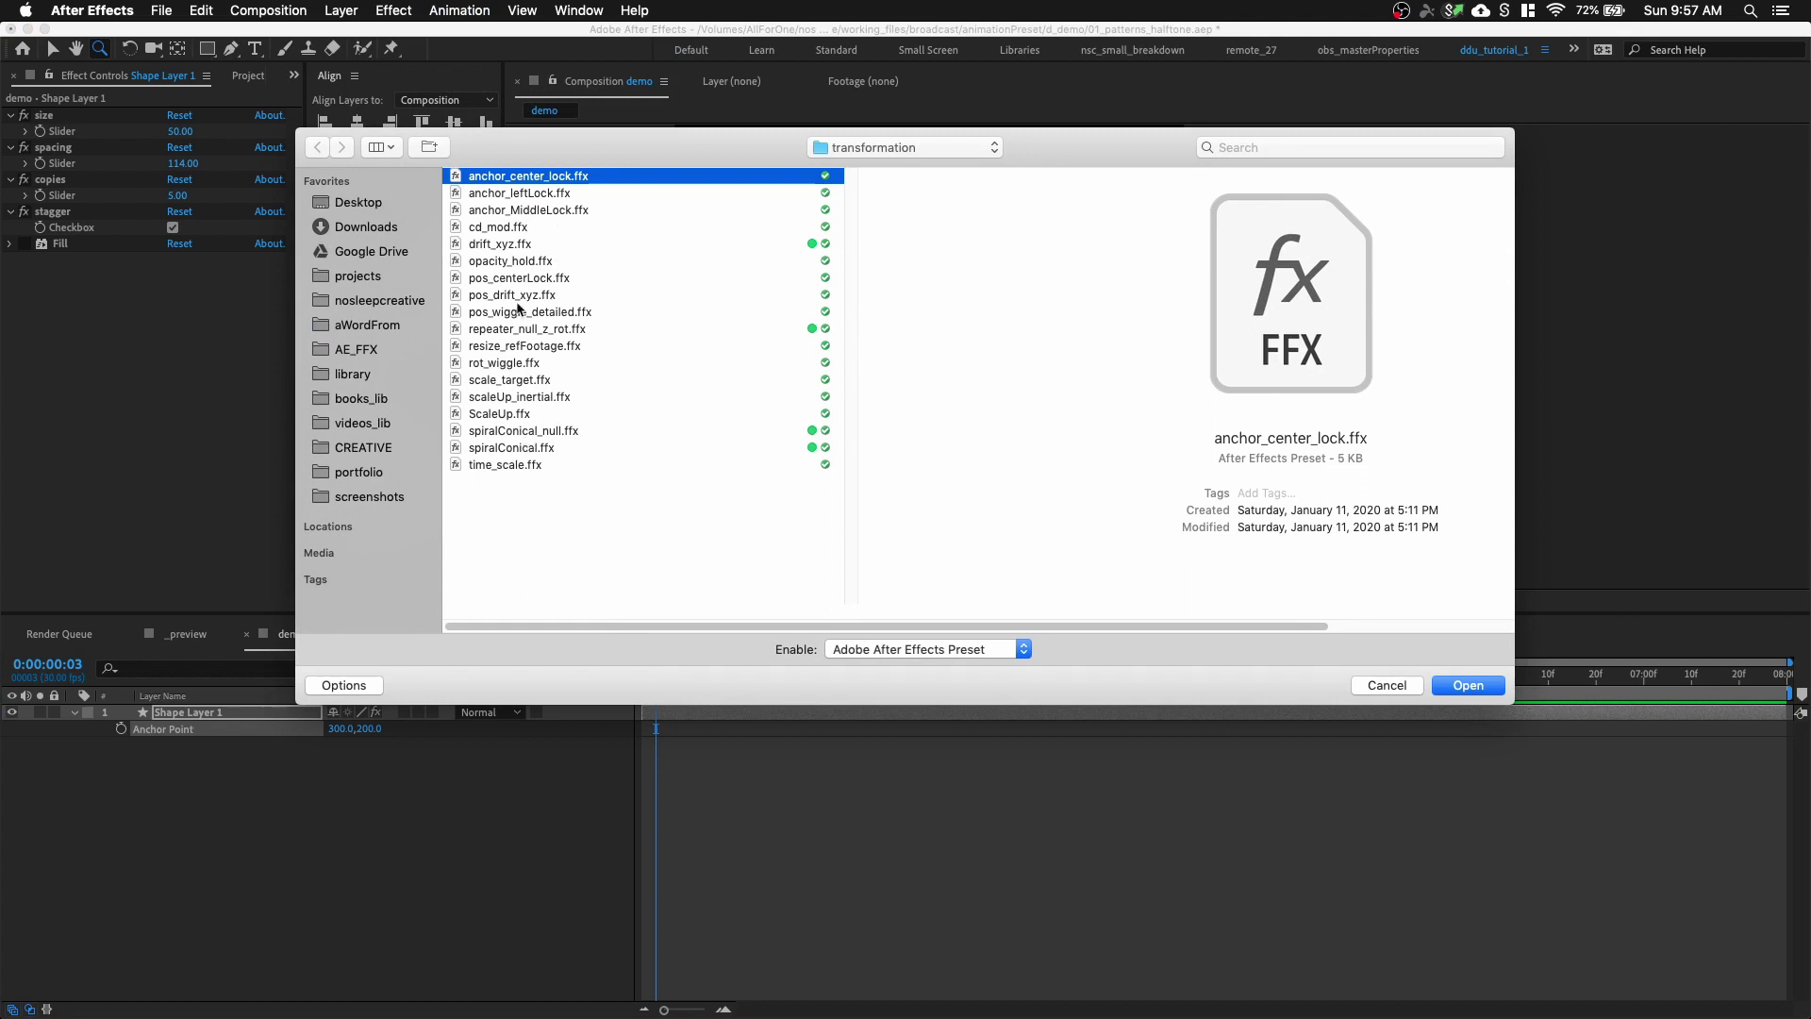
{"action": "double_click", "coordinate": [543, 179]}
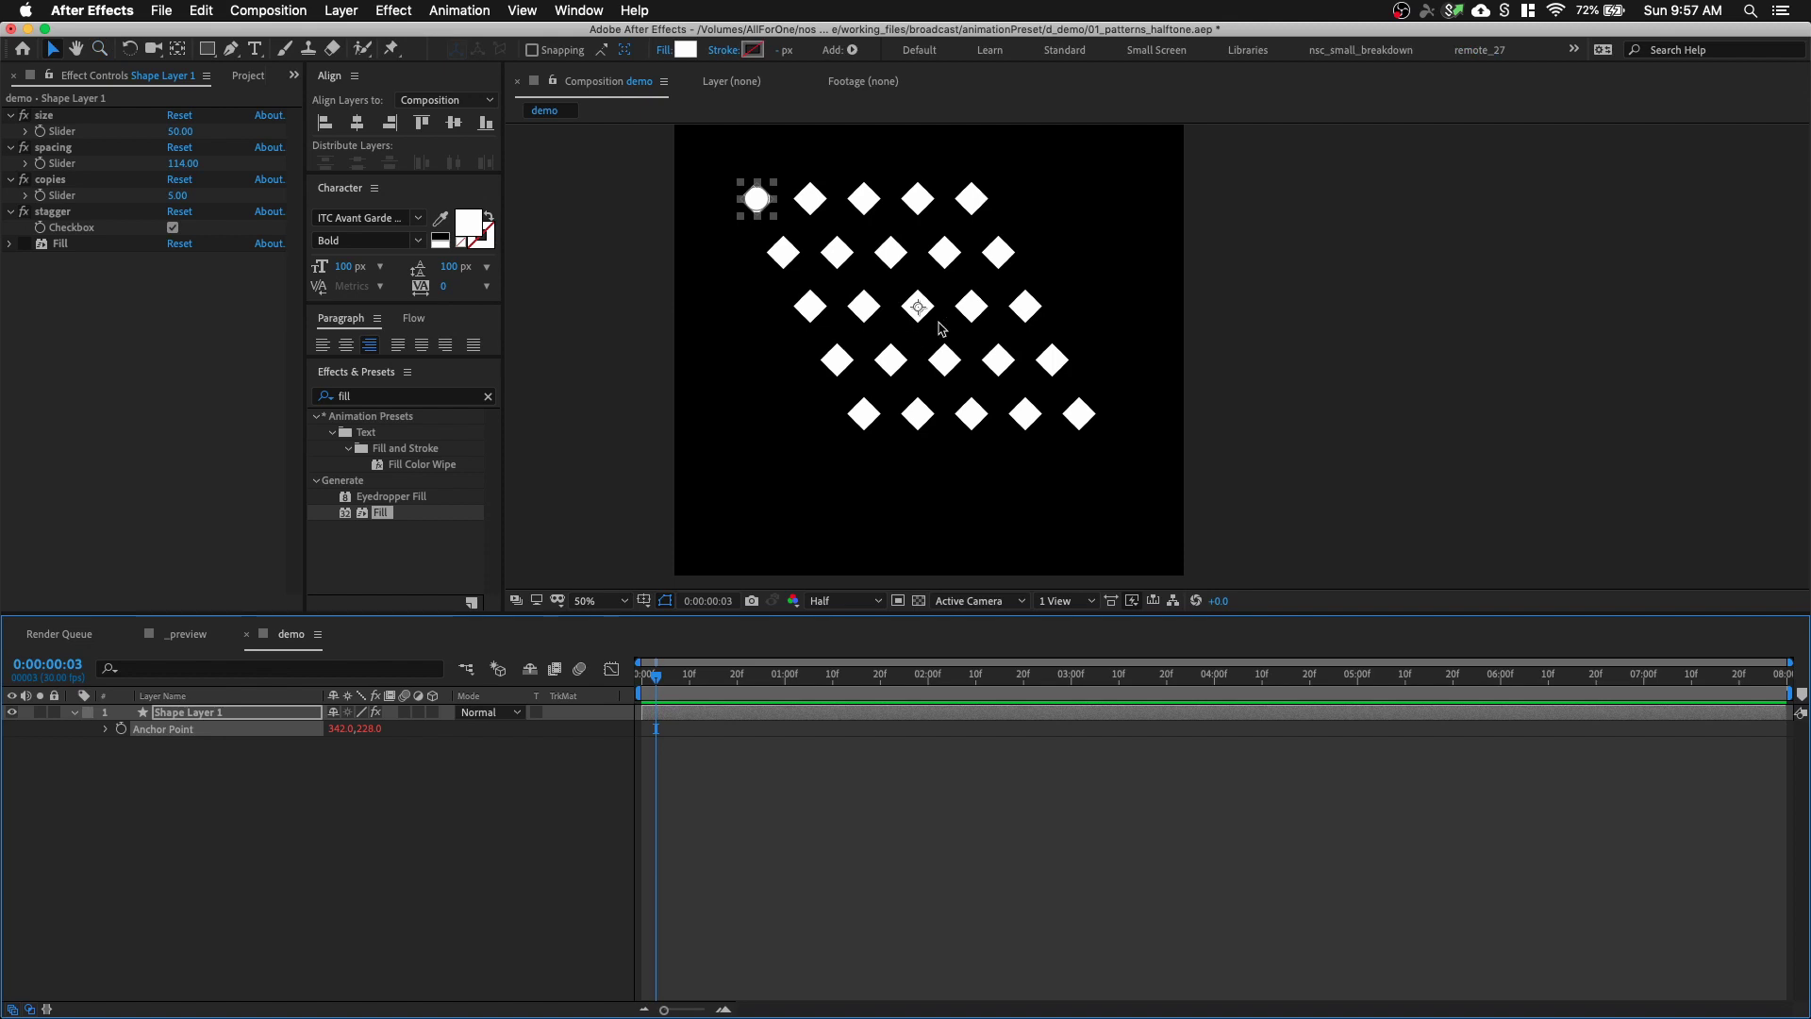
Reveal the Anchor Point expression and move the current time to 0:00:03:17
{"action": "left_click", "coordinate": [104, 730]}
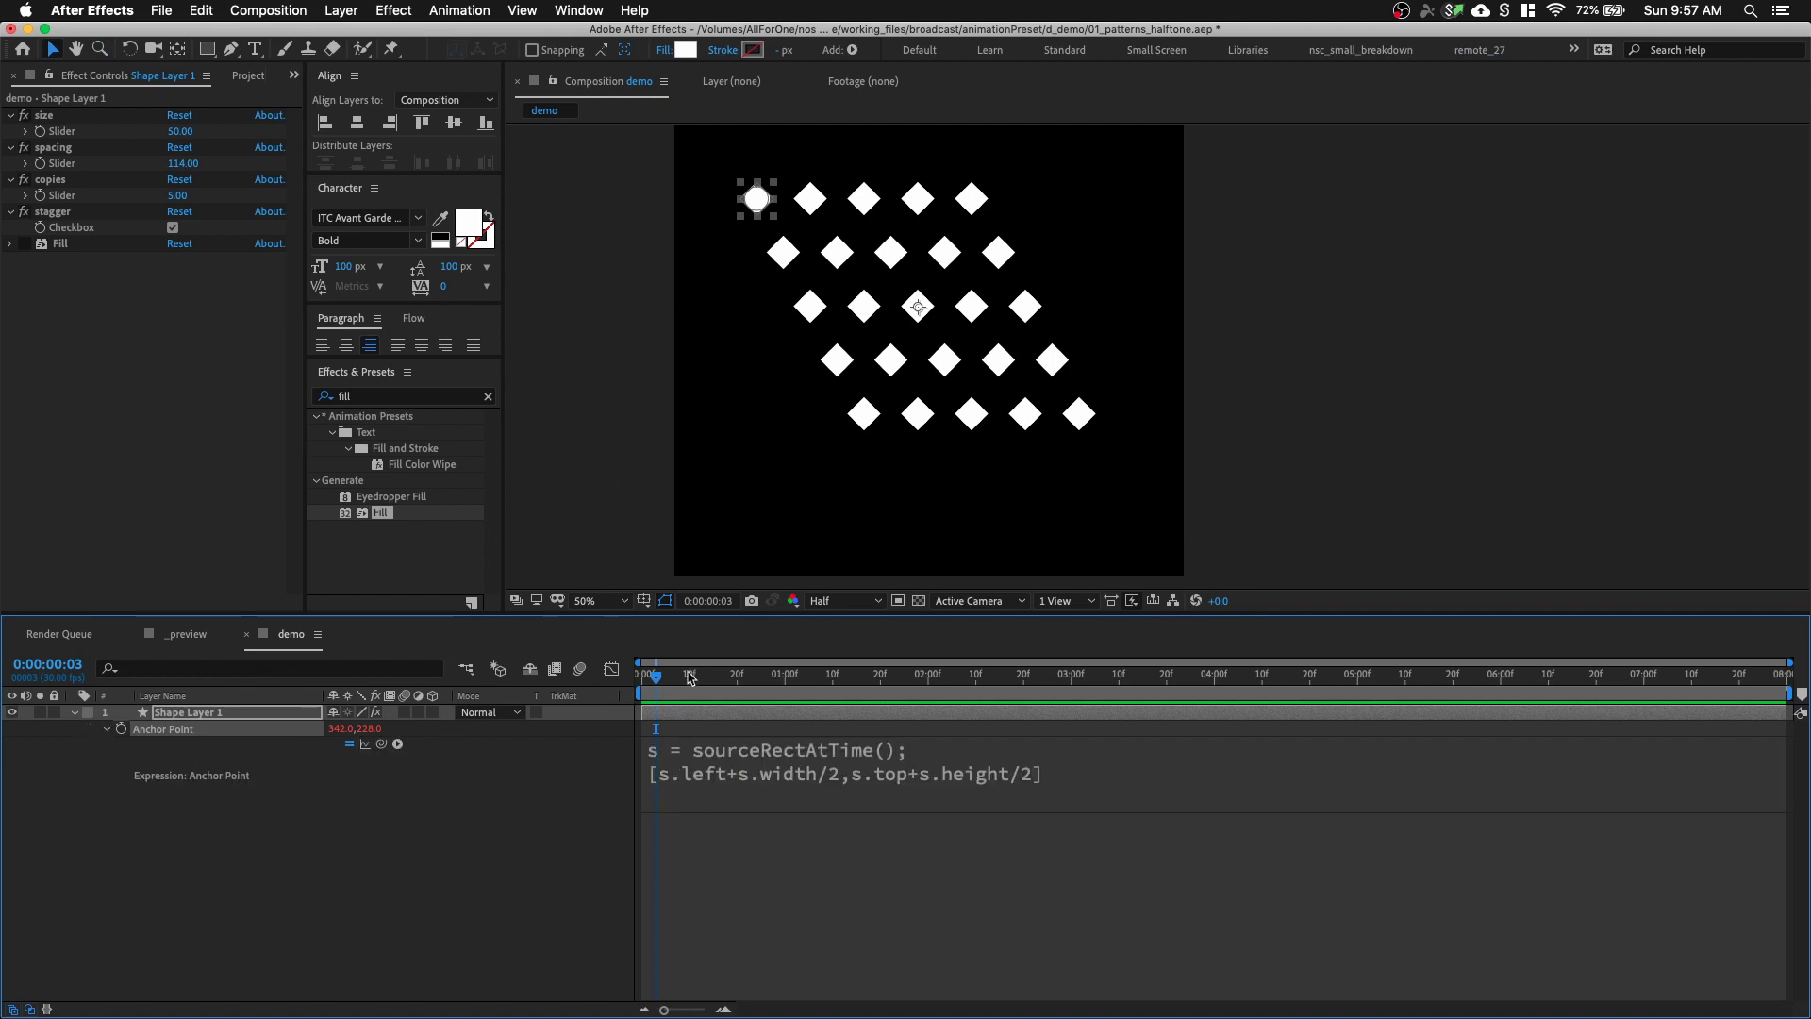
{"action": "left_click_drag", "start_coordinate": [692, 676], "coordinate": [1205, 719]}
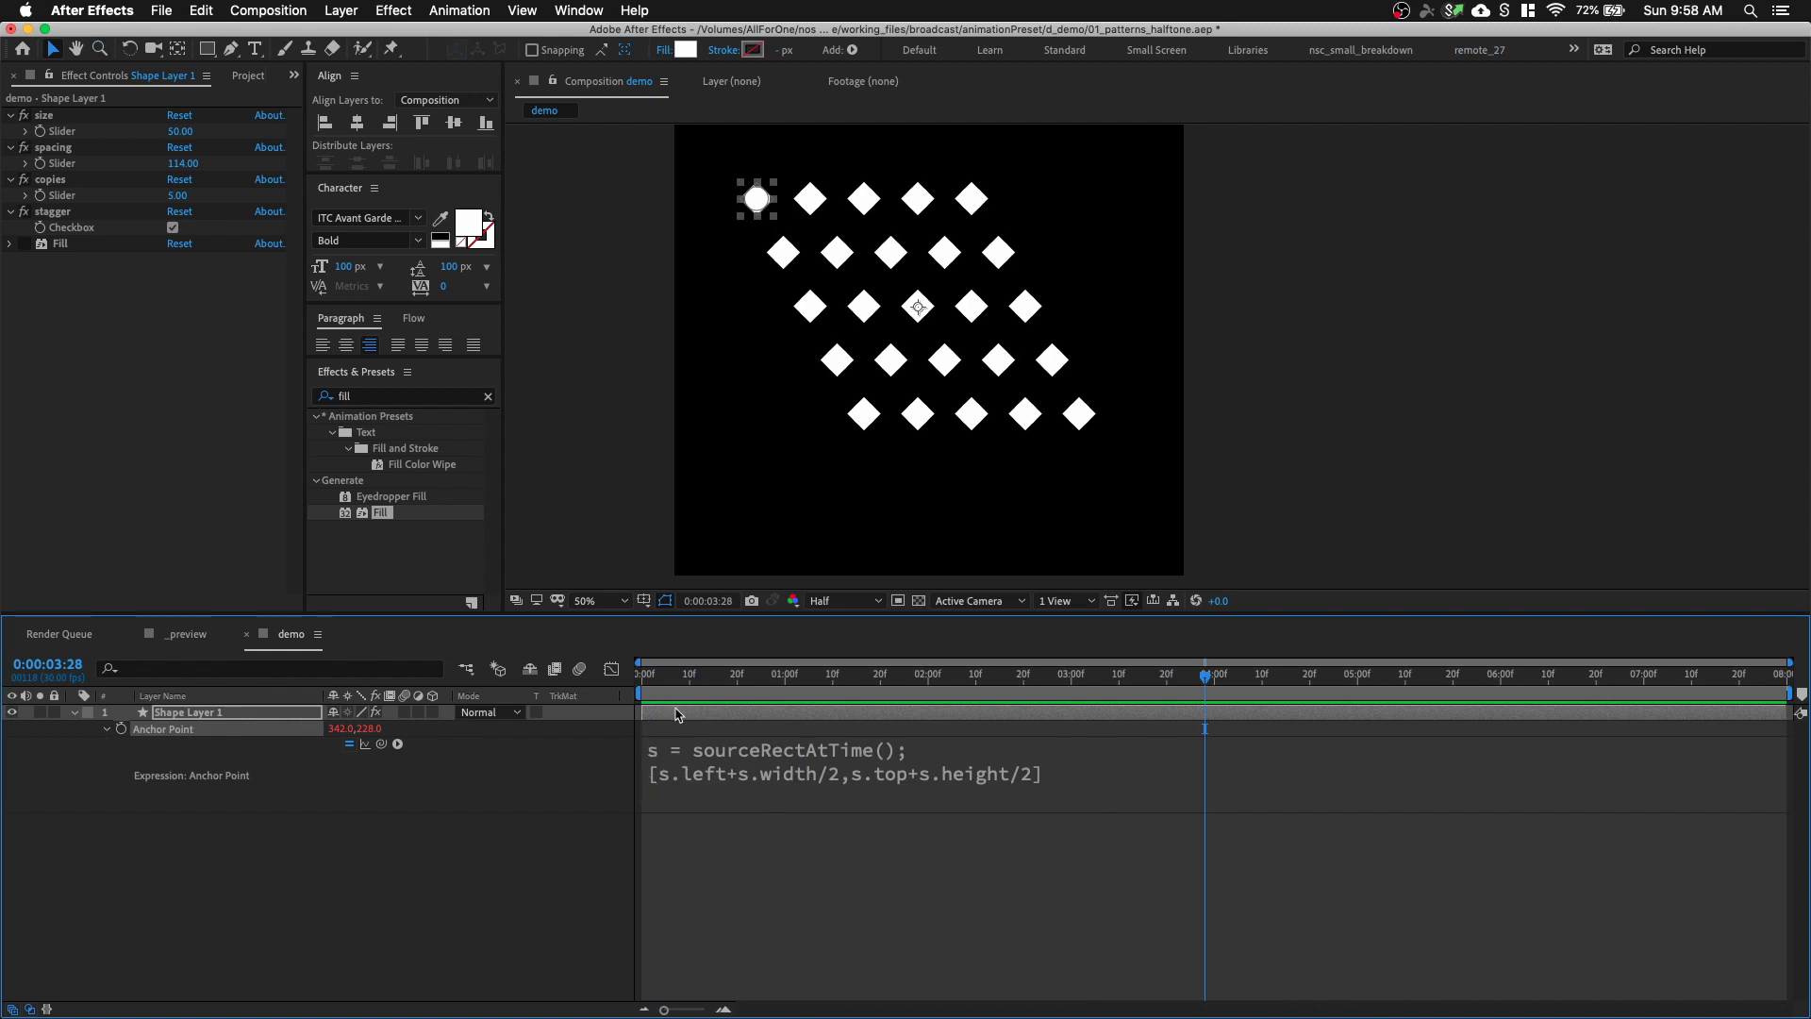
{"action": "left_click_drag", "start_coordinate": [647, 678], "coordinate": [1151, 727]}
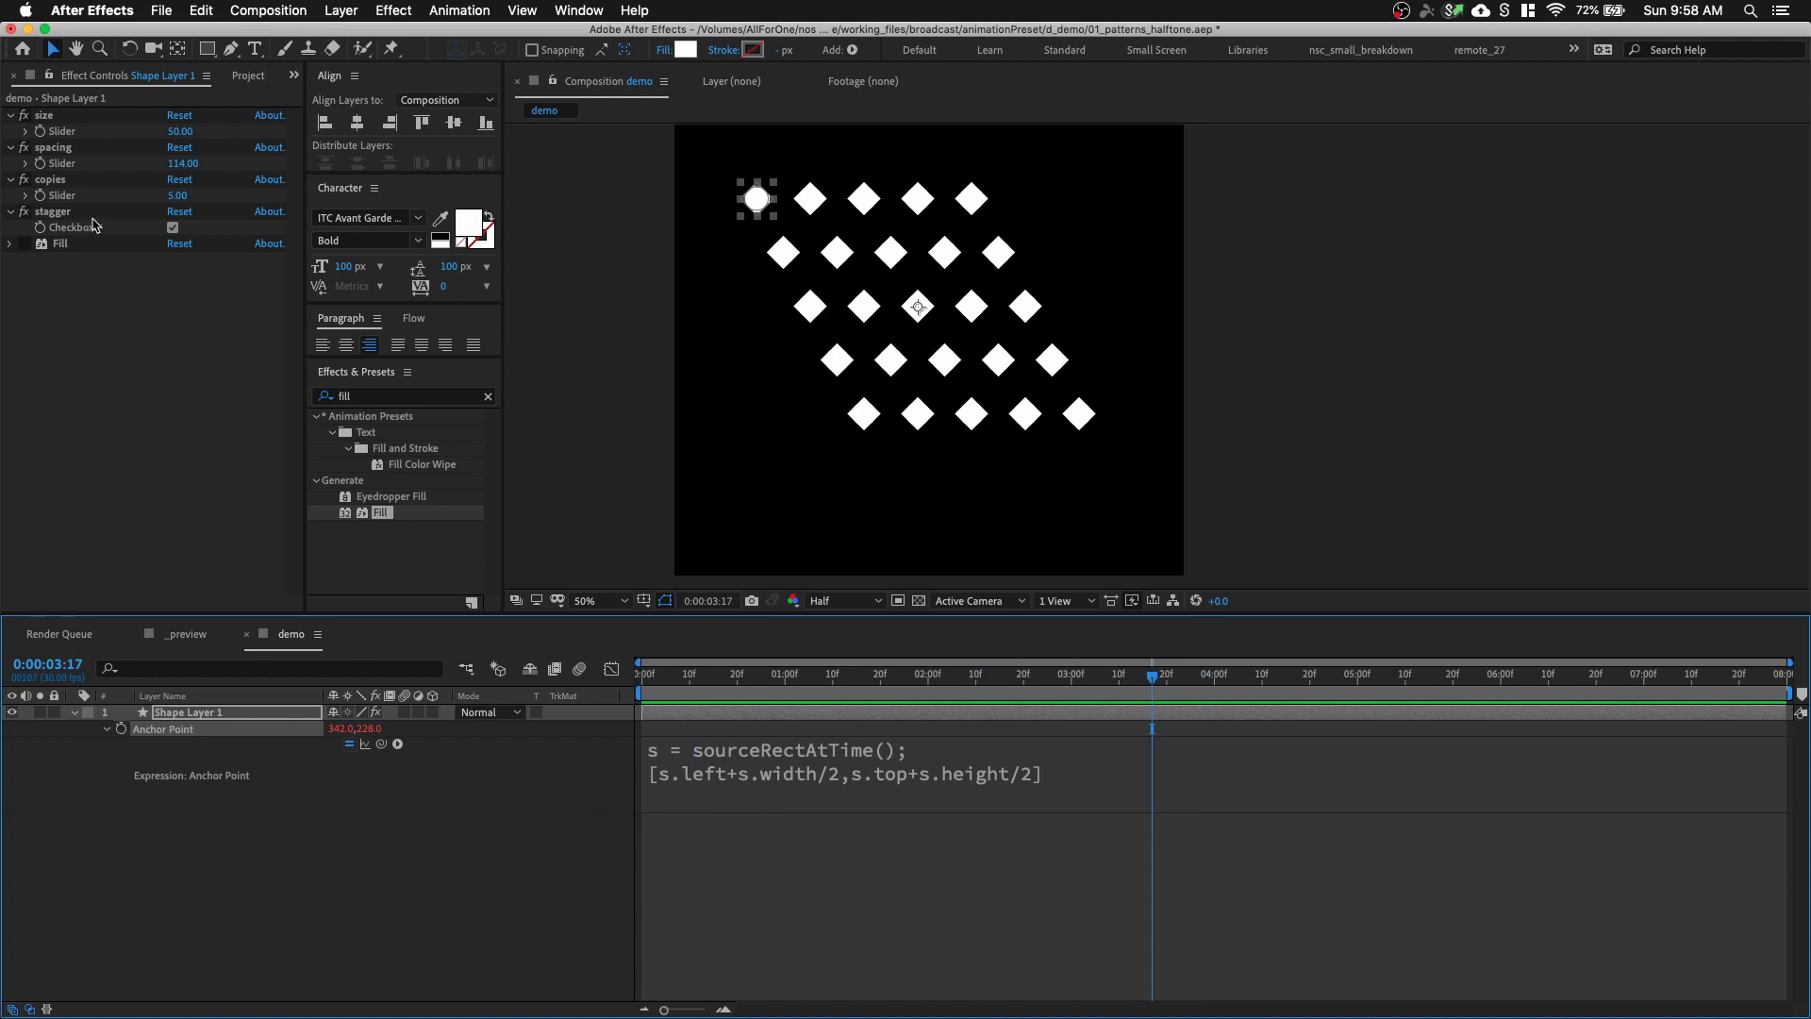
Set the diamond grid to 10 copies, spacing 69, size 30 with stagger off
{"action": "left_click", "coordinate": [172, 227]}
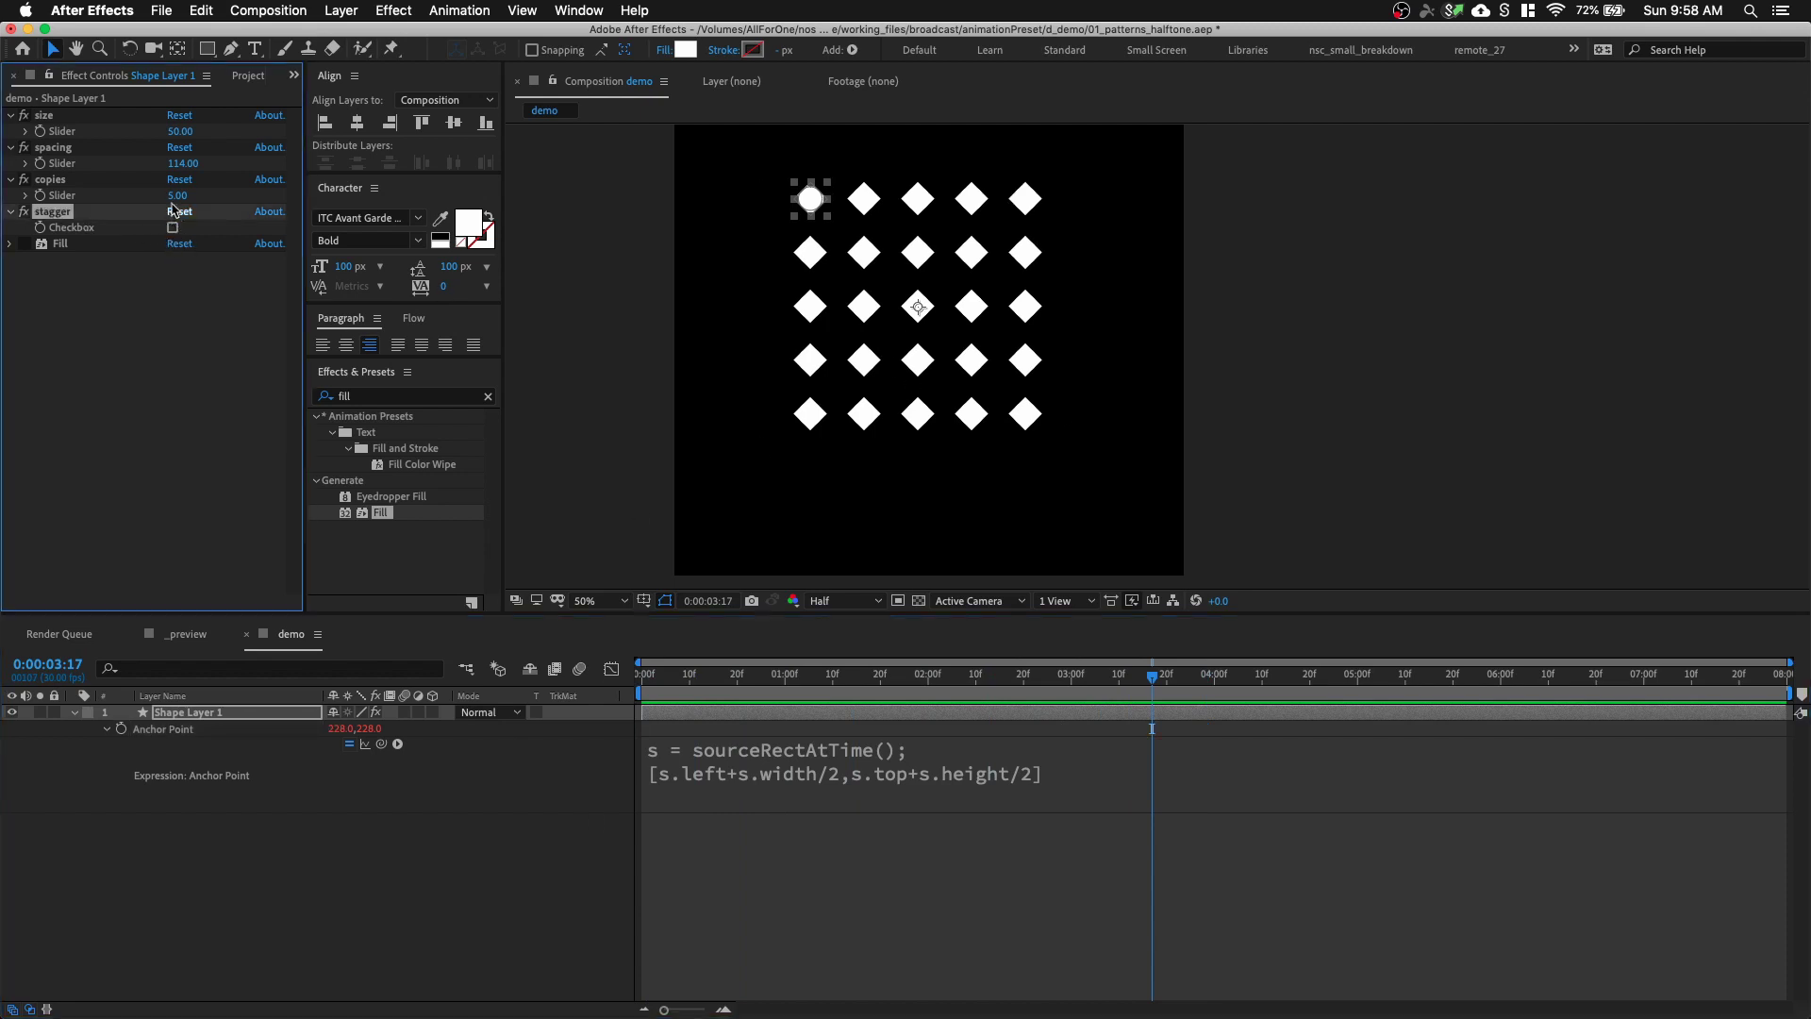
{"action": "left_click_drag", "start_coordinate": [177, 195], "coordinate": [179, 153]}
{"action": "left_click", "coordinate": [173, 227]}
{"action": "left_click", "coordinate": [173, 227]}
{"action": "left_click", "coordinate": [172, 227]}
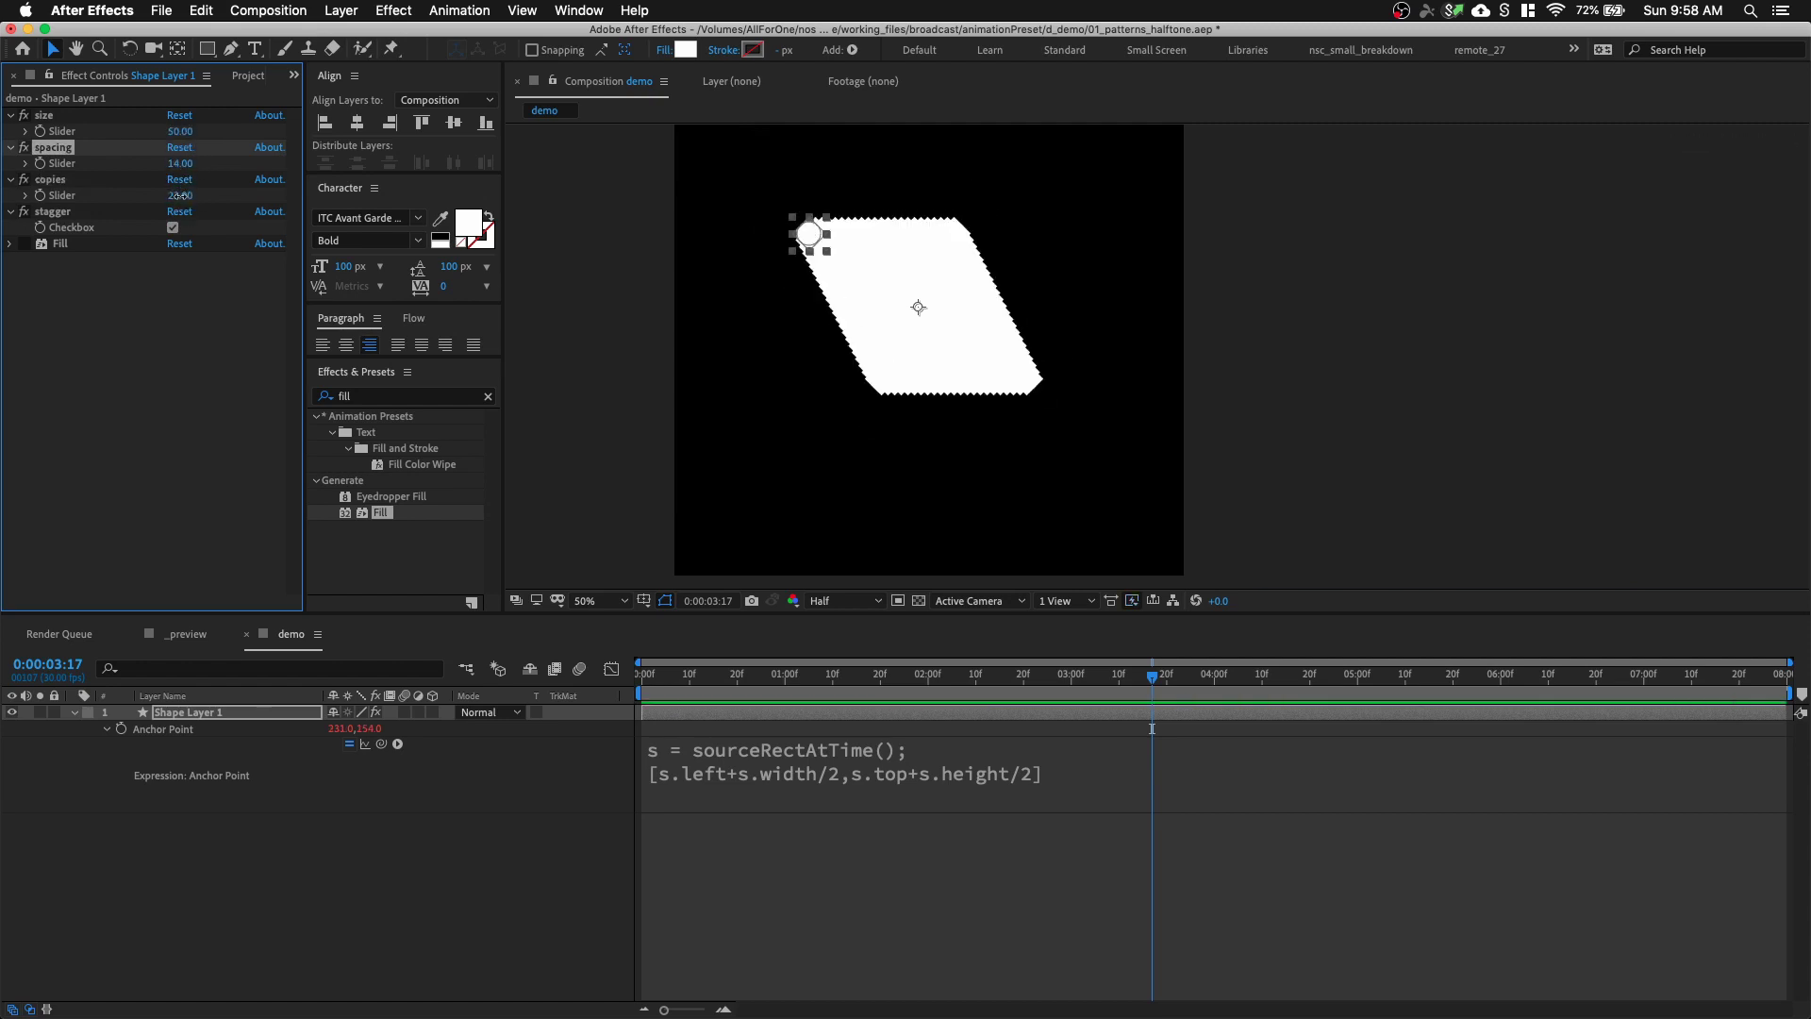
{"action": "left_click", "coordinate": [181, 196]}
{"action": "type", "text": "10"}
{"action": "key", "text": "Return"}
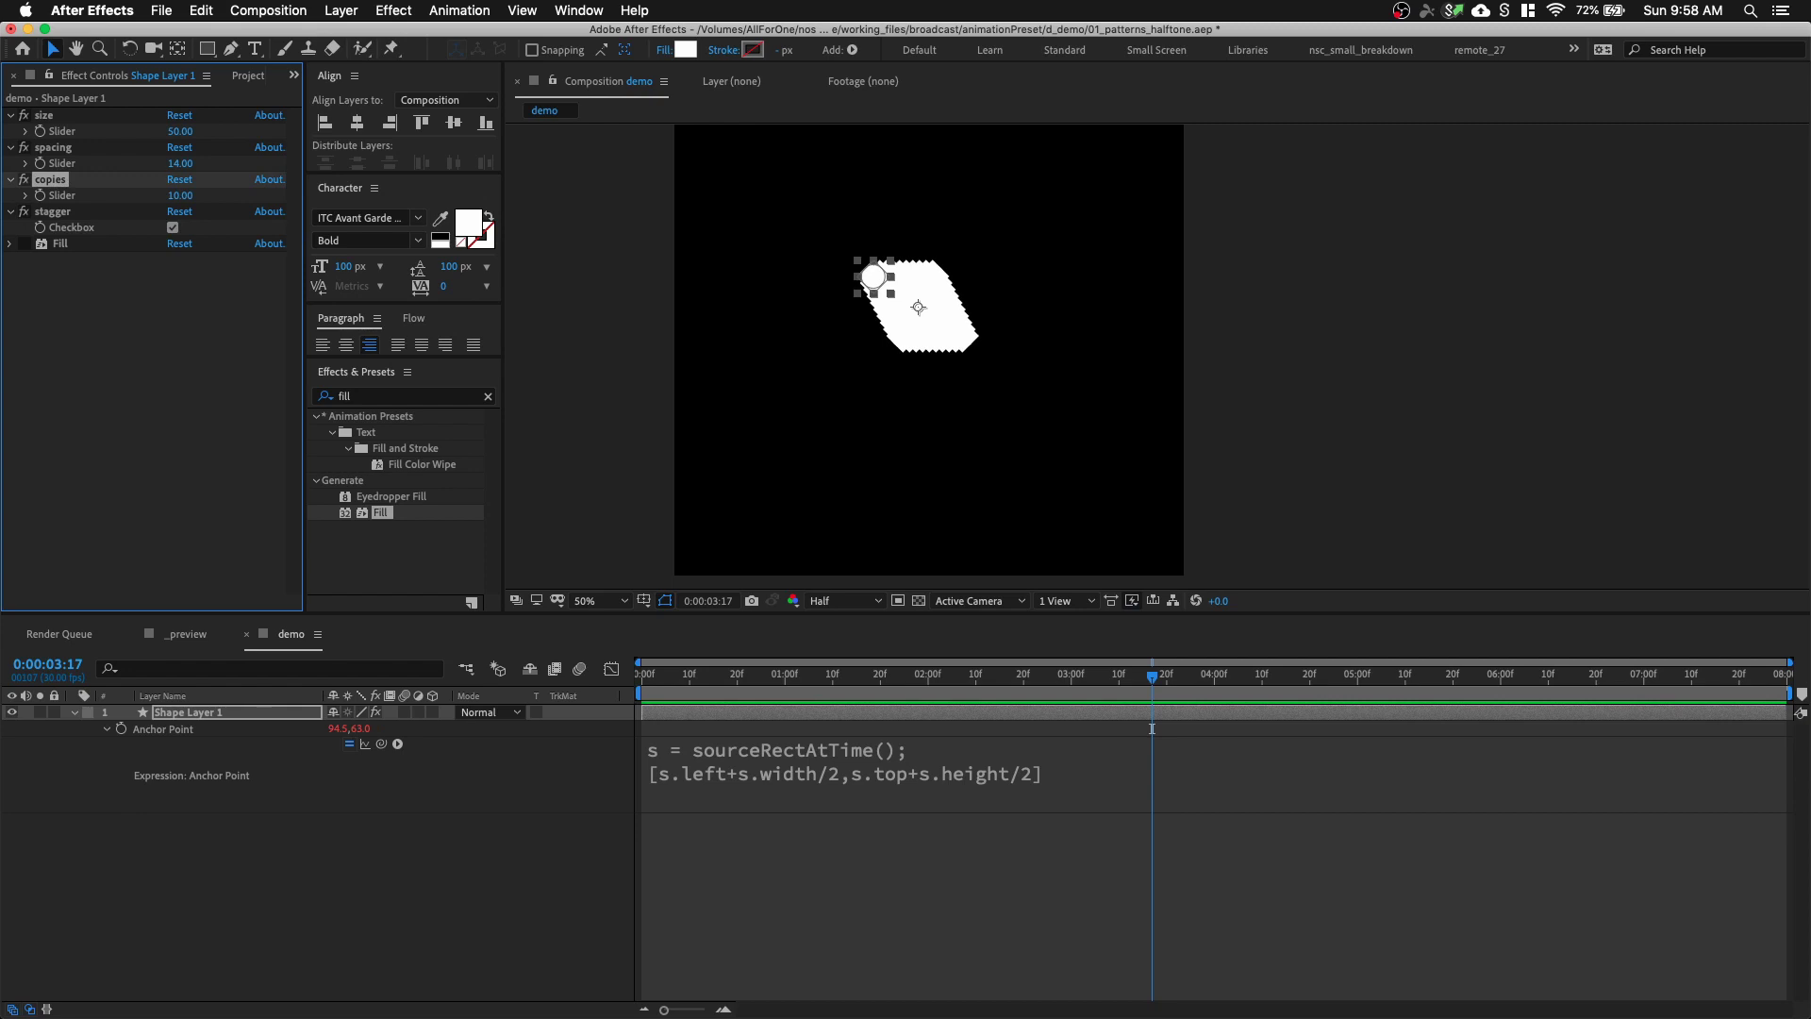
{"action": "left_click_drag", "start_coordinate": [188, 164], "coordinate": [250, 162]}
{"action": "left_click", "coordinate": [172, 228]}
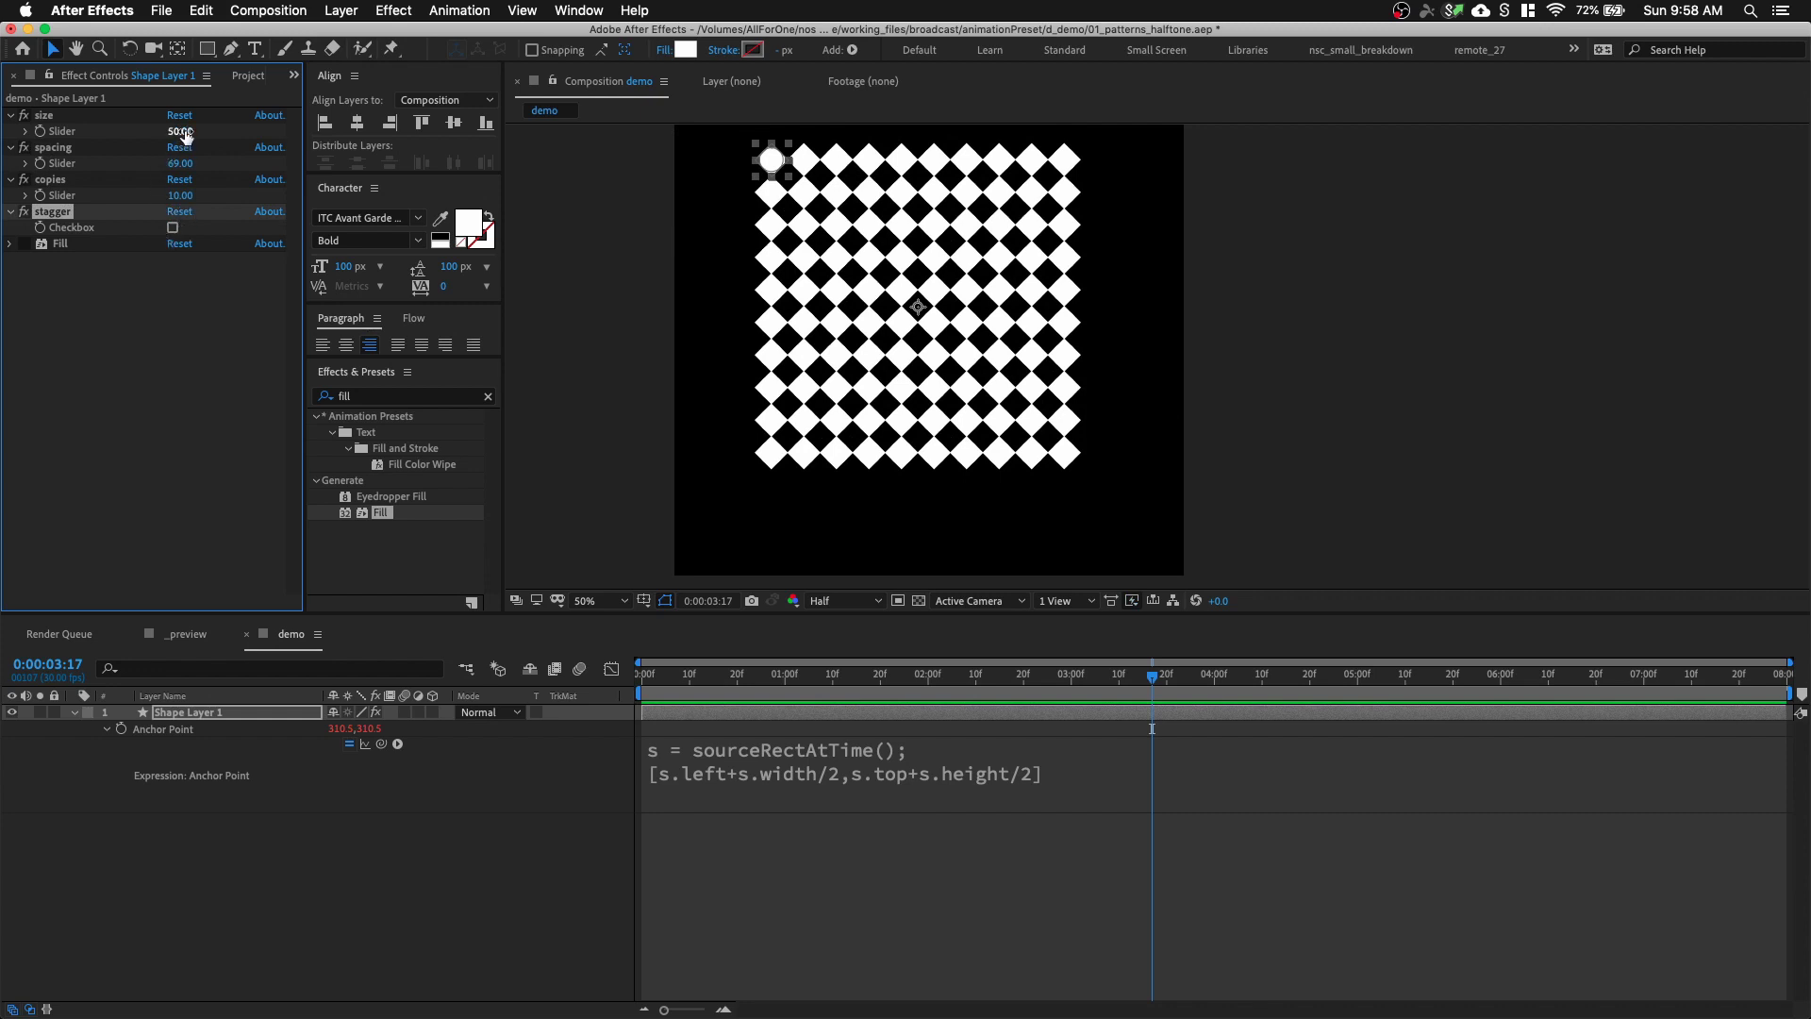
{"action": "left_click_drag", "start_coordinate": [180, 131], "coordinate": [159, 131]}
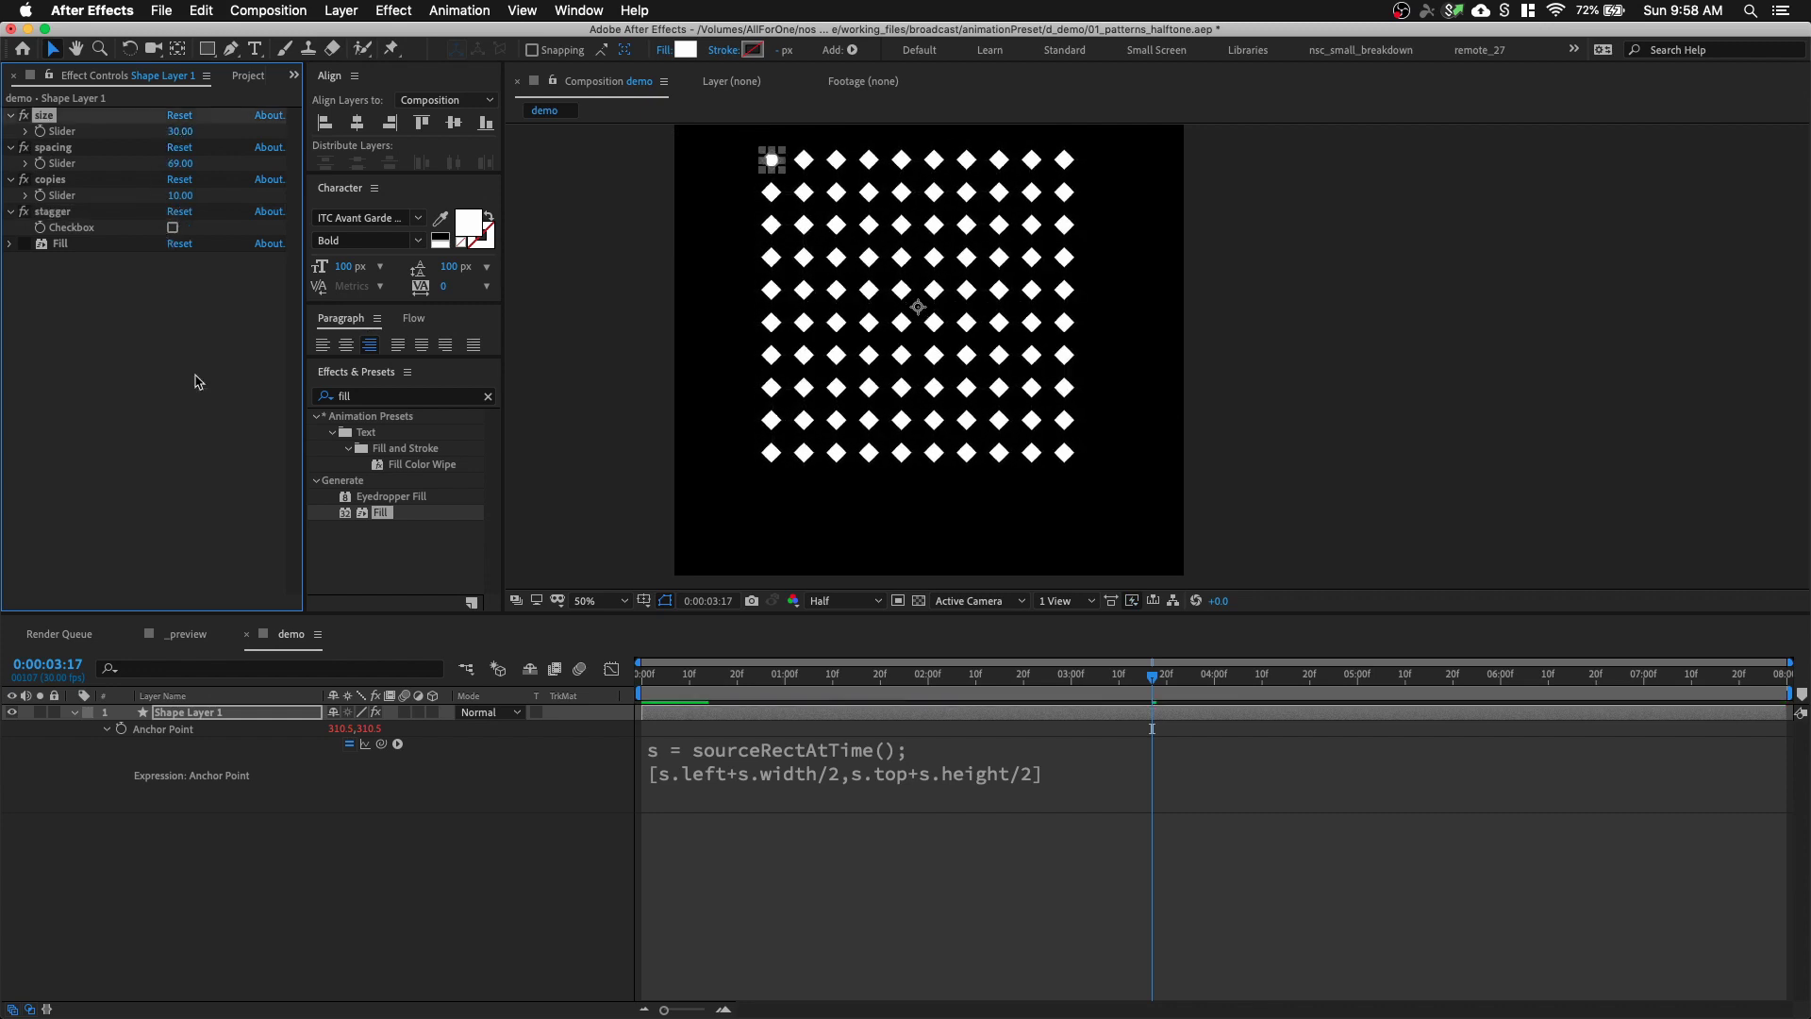
{"action": "left_click", "coordinate": [75, 713]}
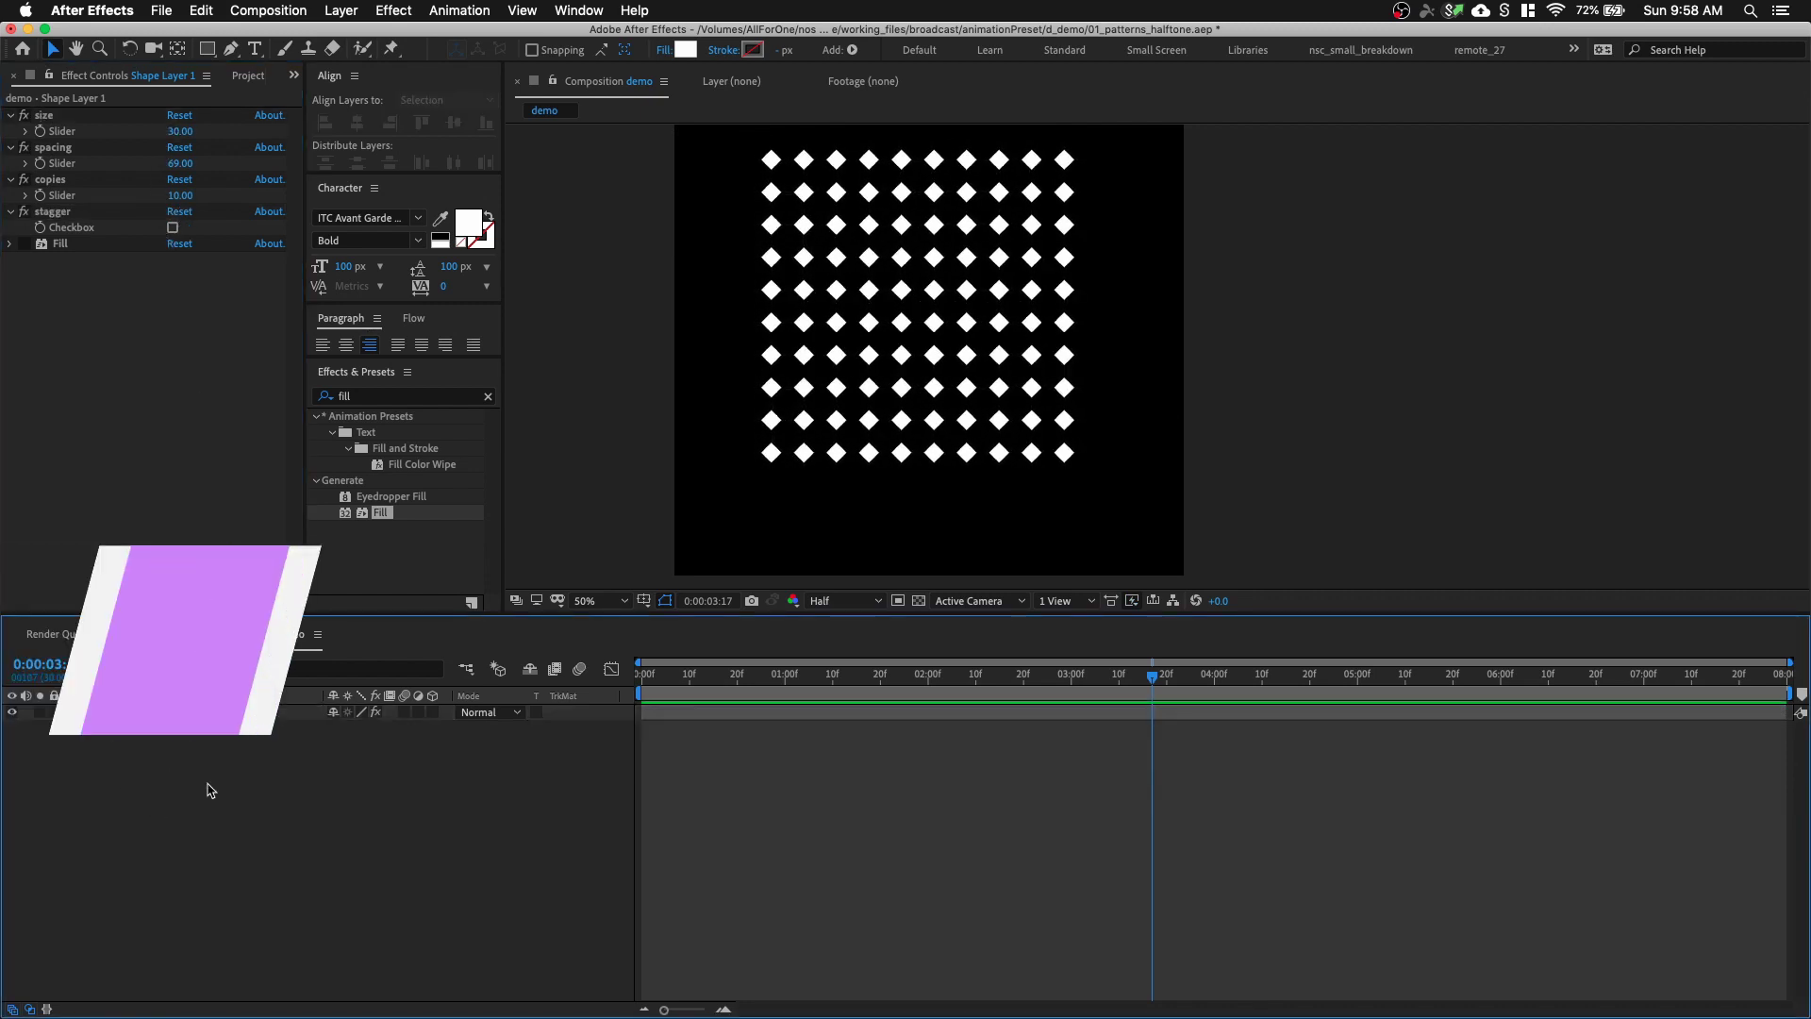
Create a red solid named bg and move it below Shape Layer 1
{"action": "key", "text": "super+y"}
{"action": "type", "text": "b"}
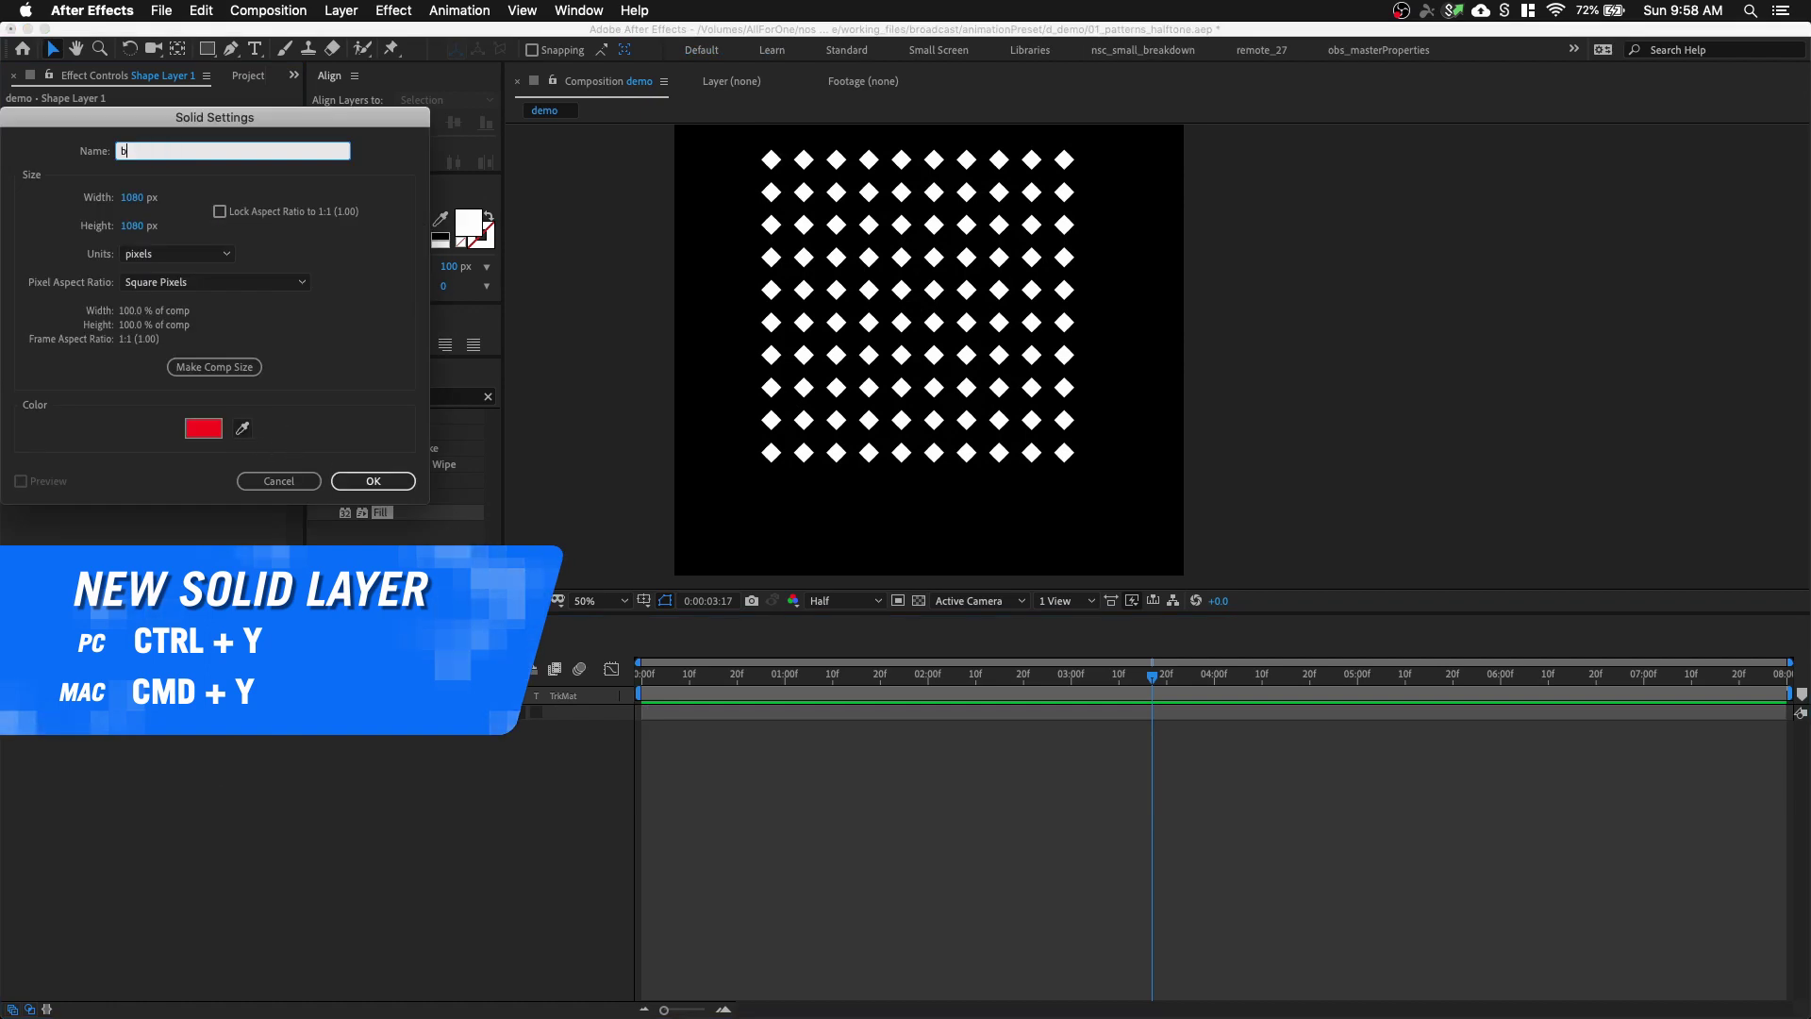
{"action": "type", "text": "g"}
{"action": "key", "text": "Return"}
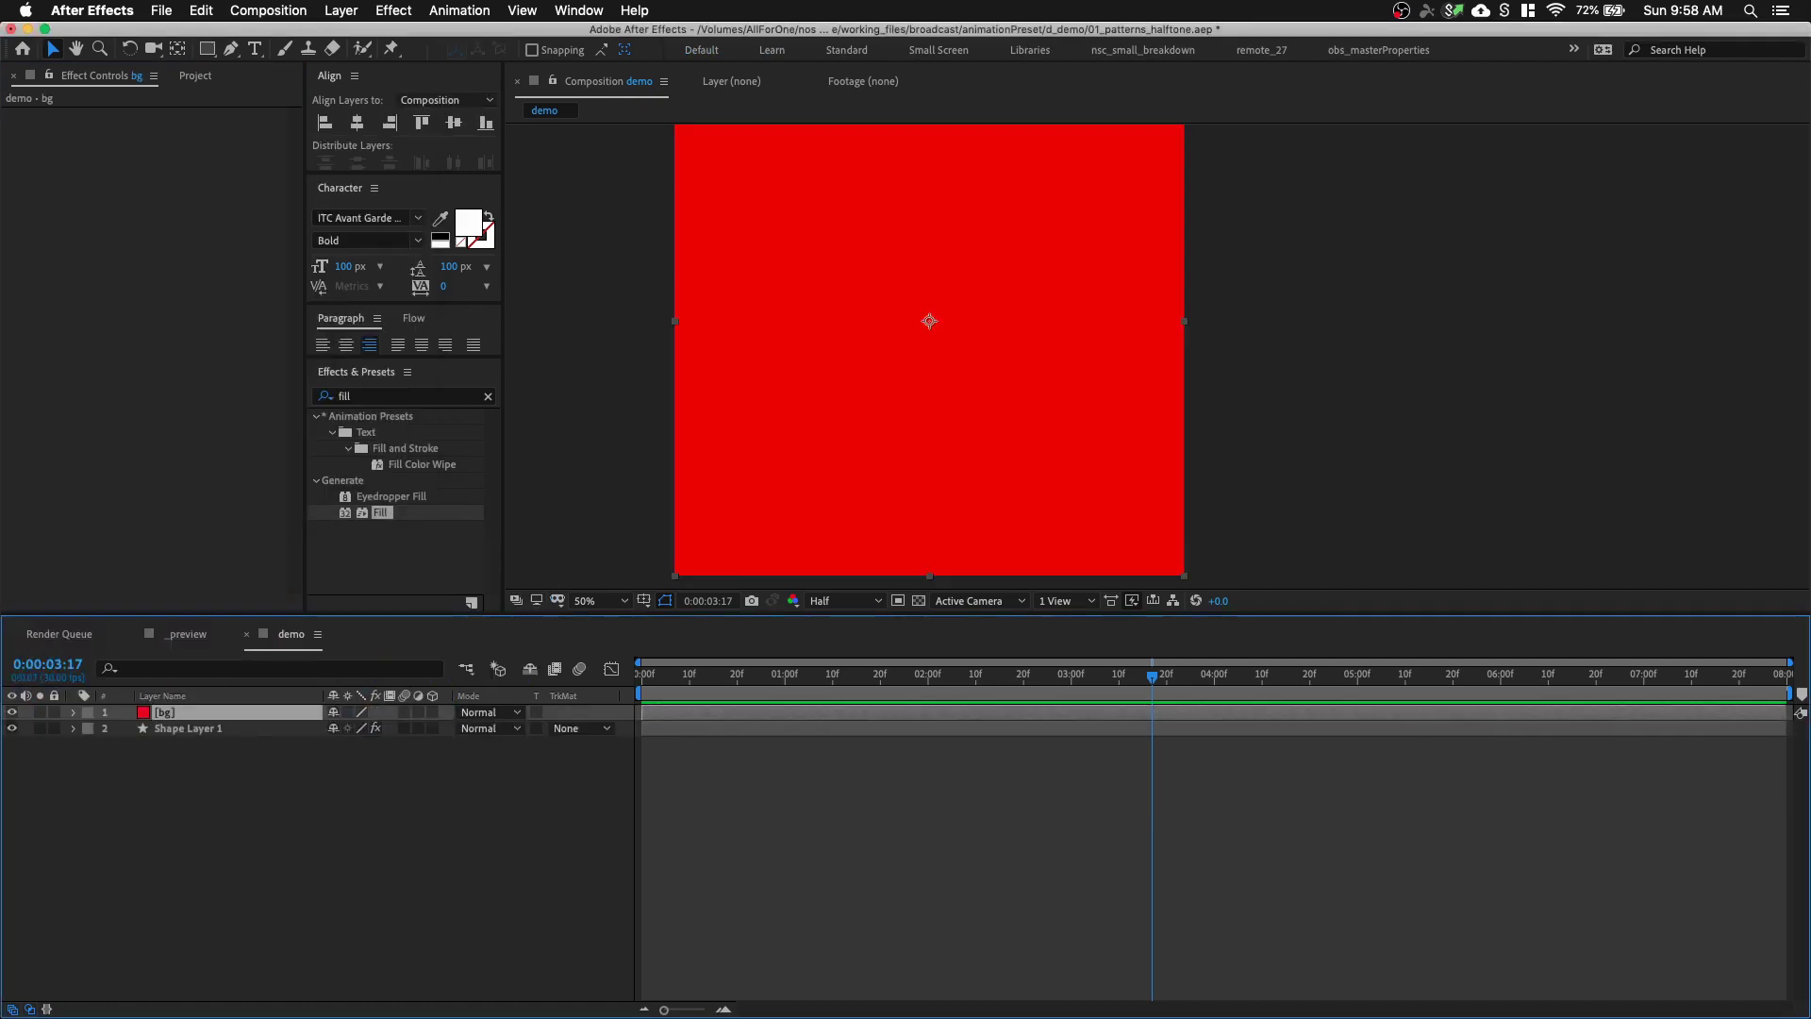
{"action": "left_click_drag", "start_coordinate": [216, 714], "coordinate": [217, 755]}
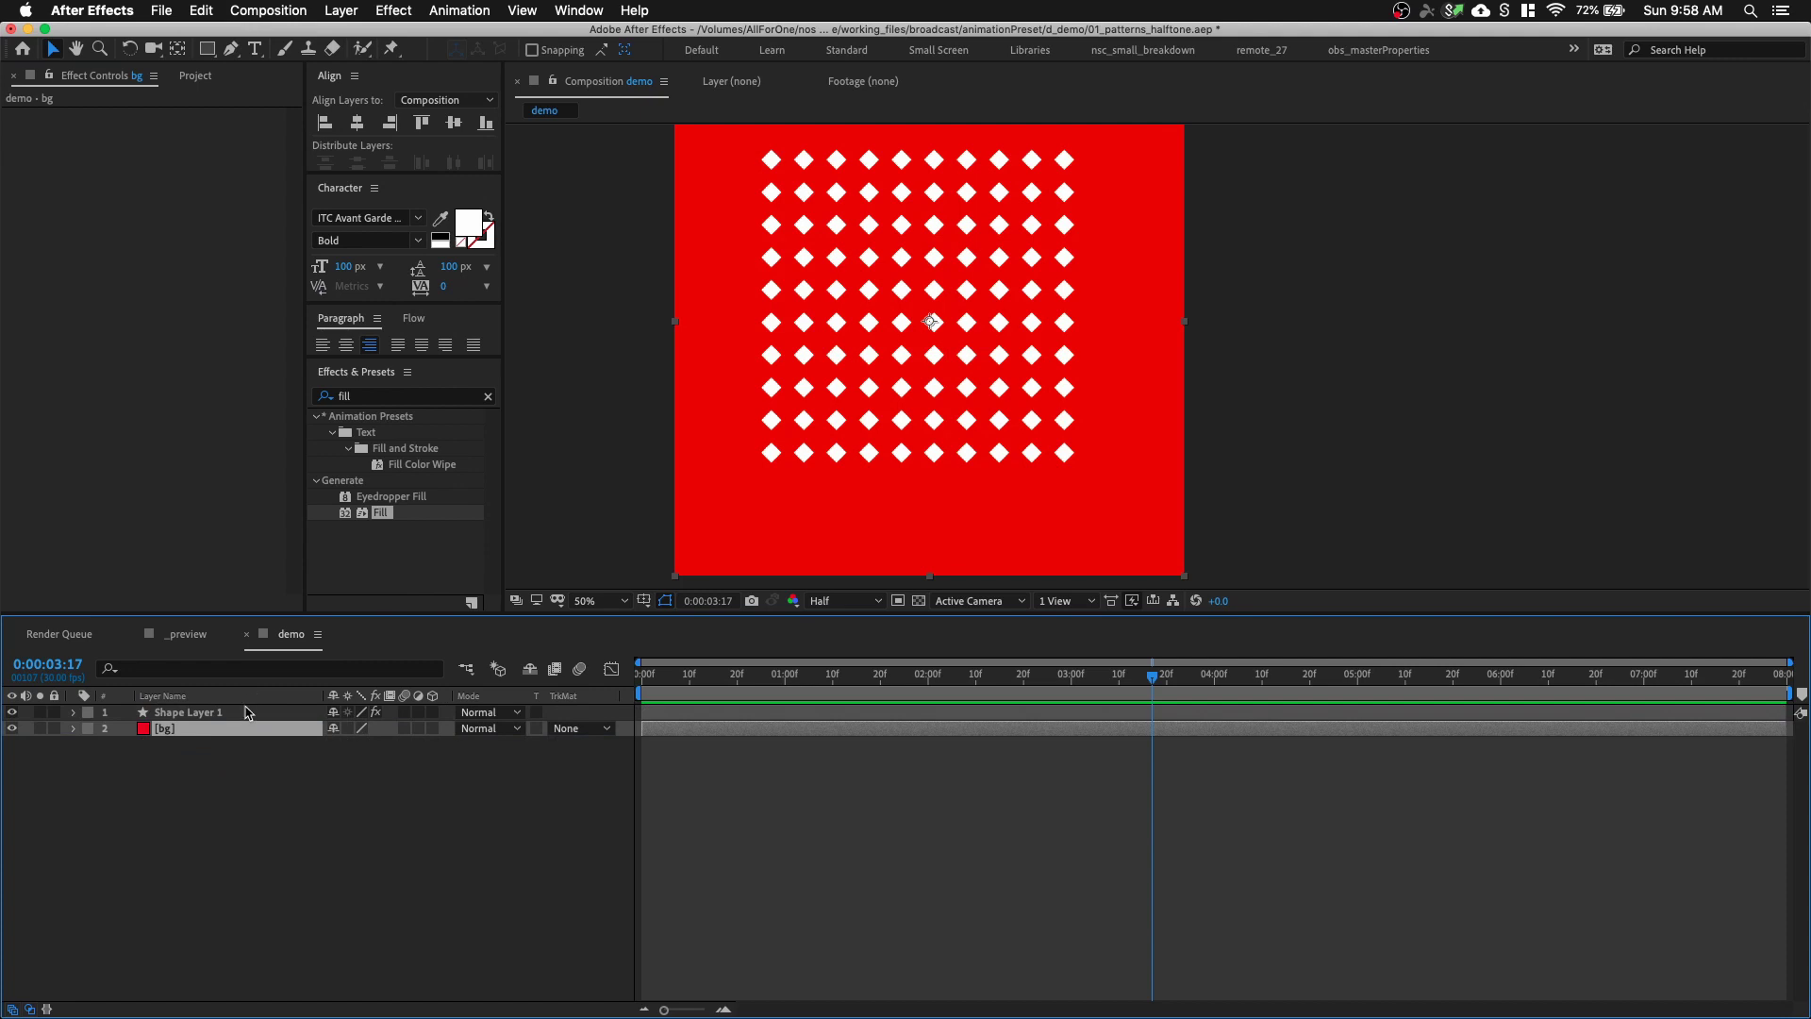
Hide Rectangle 1 in the shape layer's Contents so the grid shows white circles
{"action": "left_click", "coordinate": [80, 714]}
{"action": "left_click", "coordinate": [74, 714]}
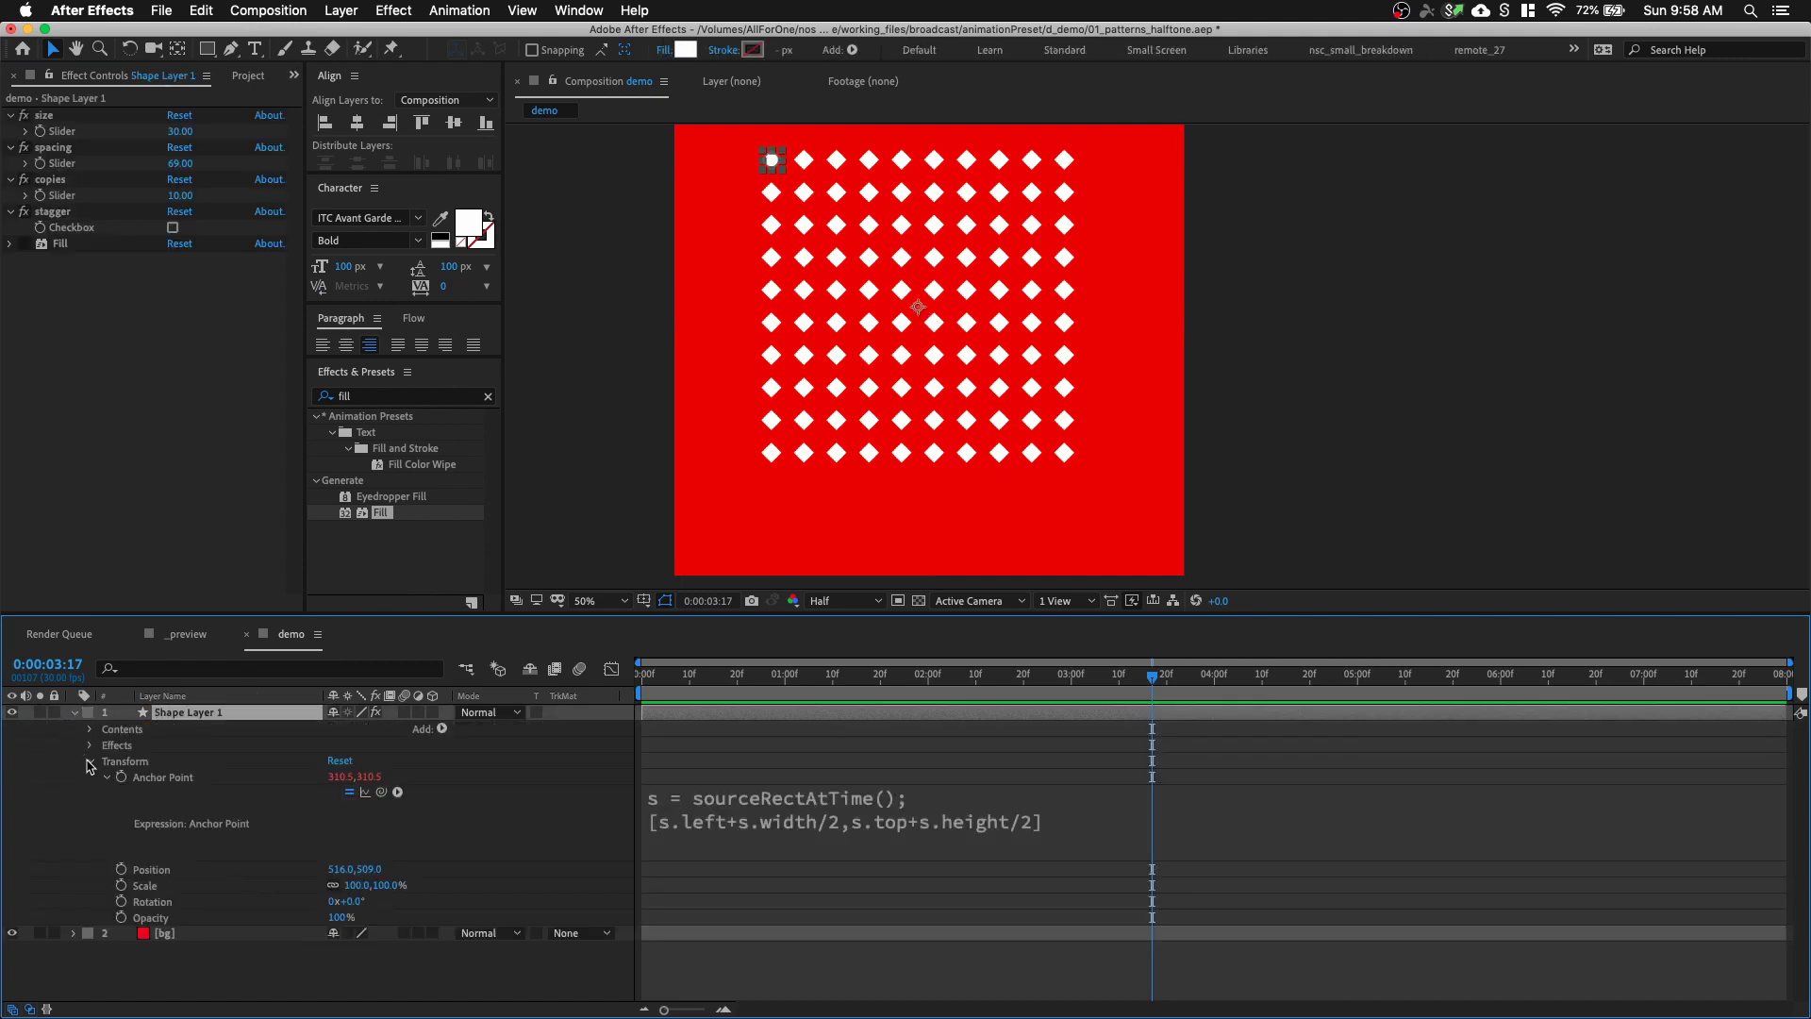
{"action": "left_click", "coordinate": [90, 762]}
{"action": "left_click", "coordinate": [91, 729]}
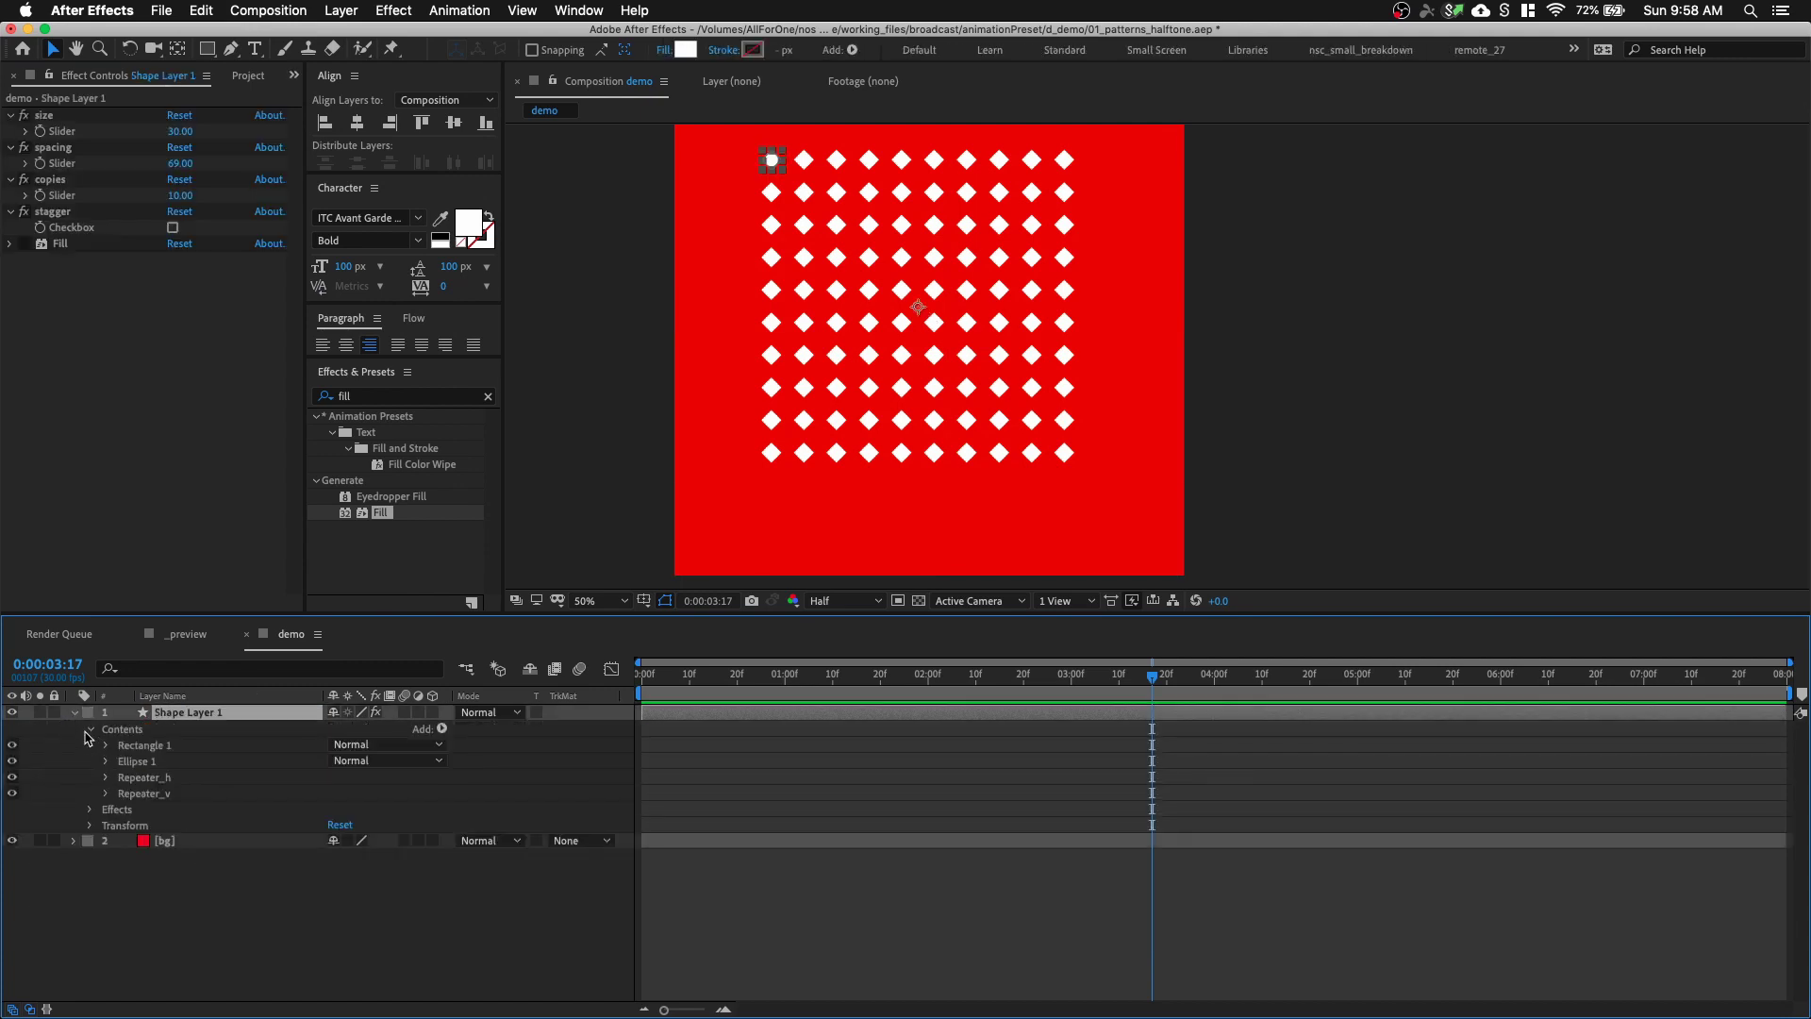
{"action": "left_click", "coordinate": [12, 744]}
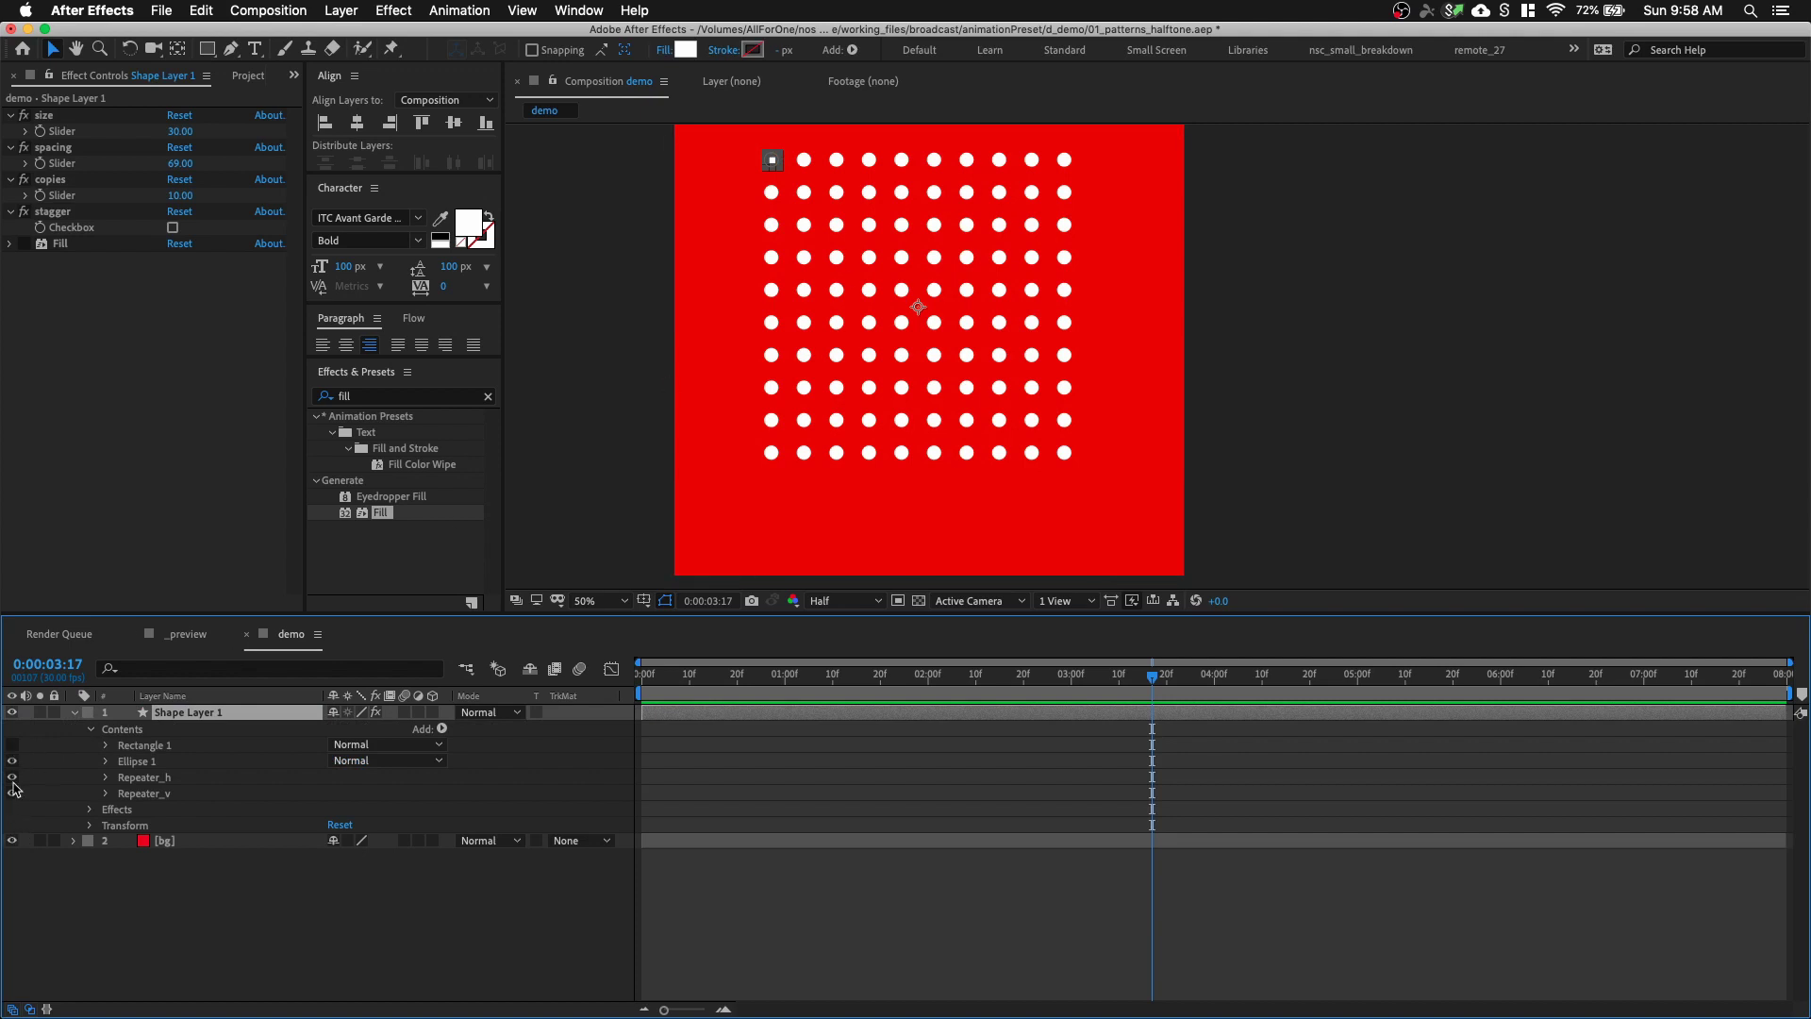
{"action": "left_click", "coordinate": [154, 763]}
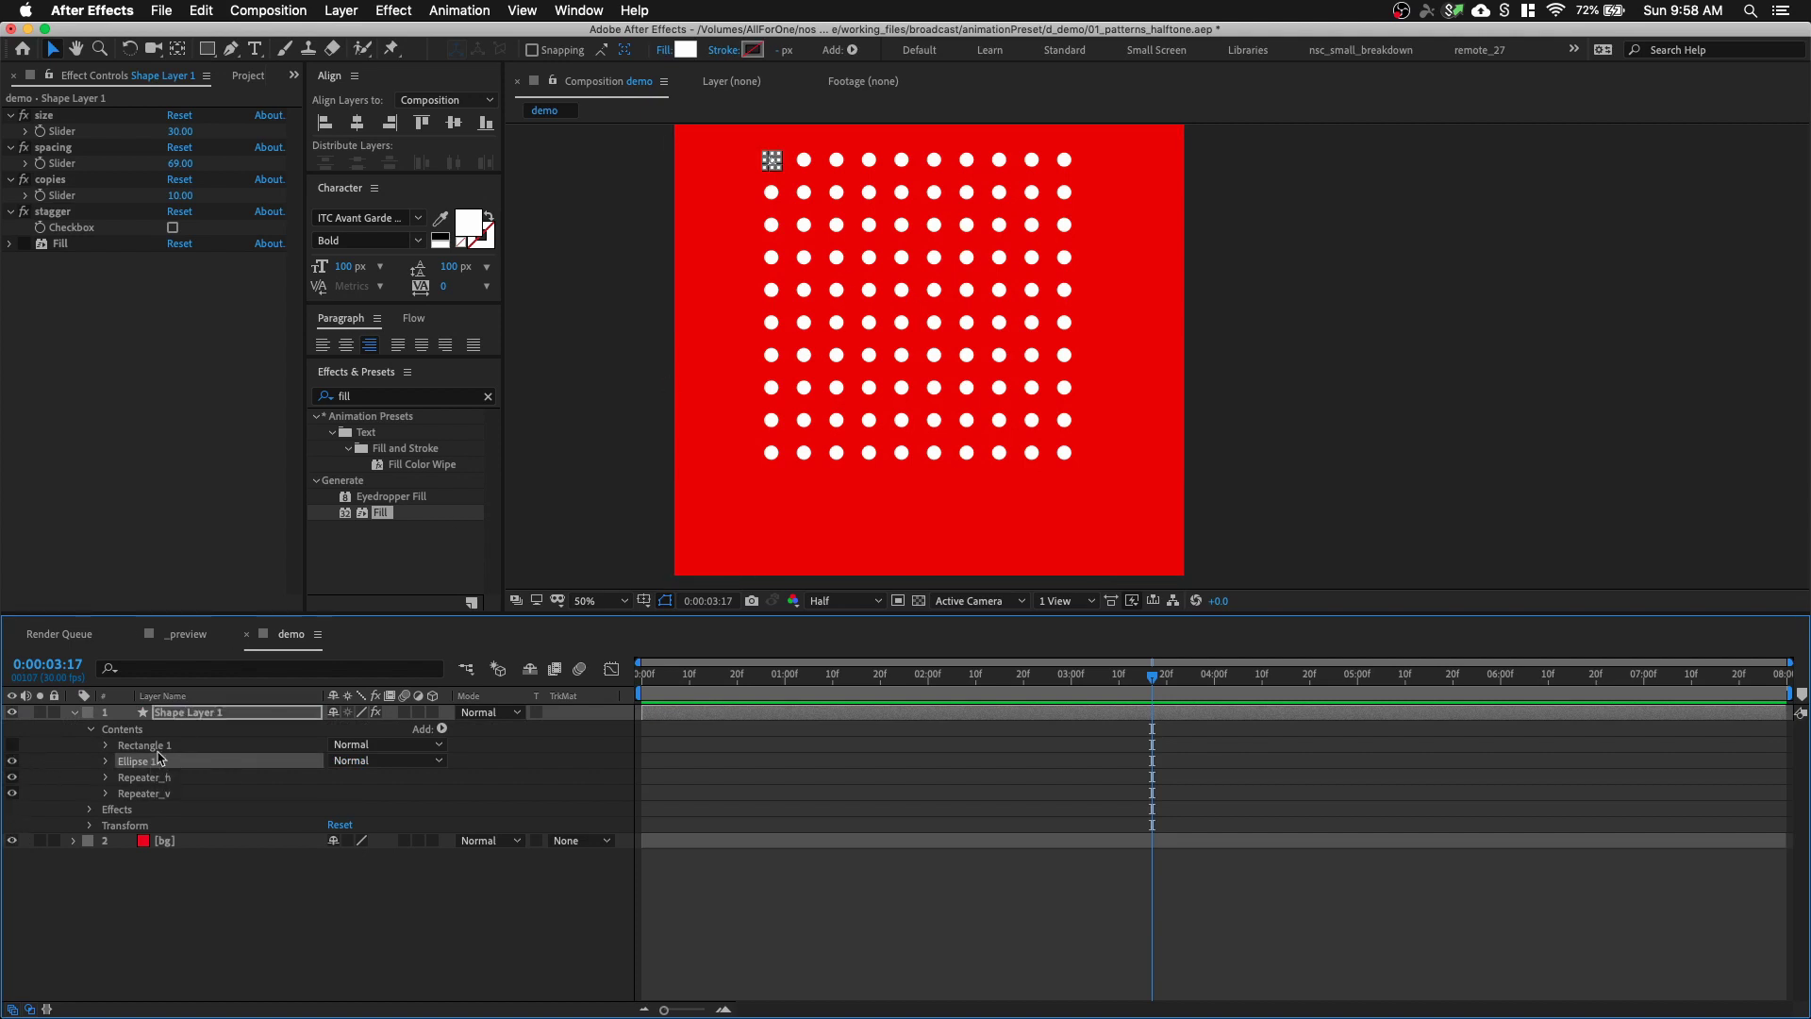
Show only the shape layer's Position property and open its context menu
{"action": "left_click", "coordinate": [243, 727]}
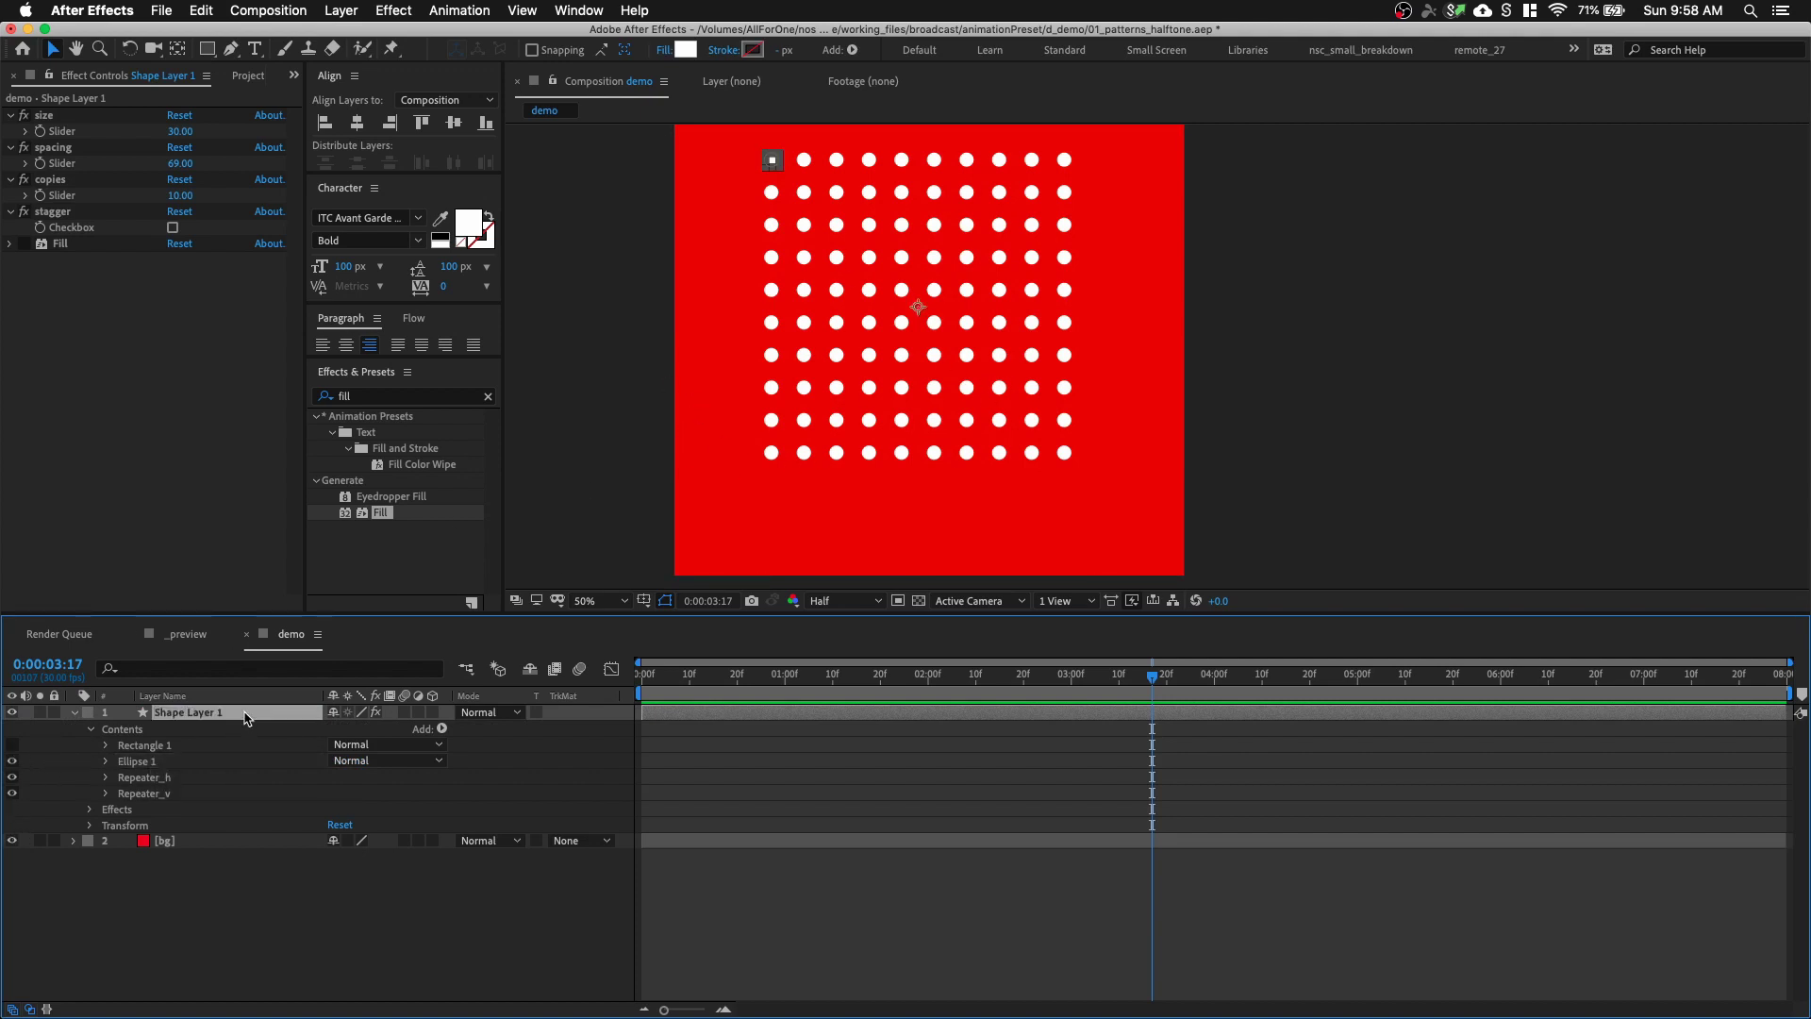
{"action": "key", "text": "p"}
{"action": "right_click", "coordinate": [182, 732]}
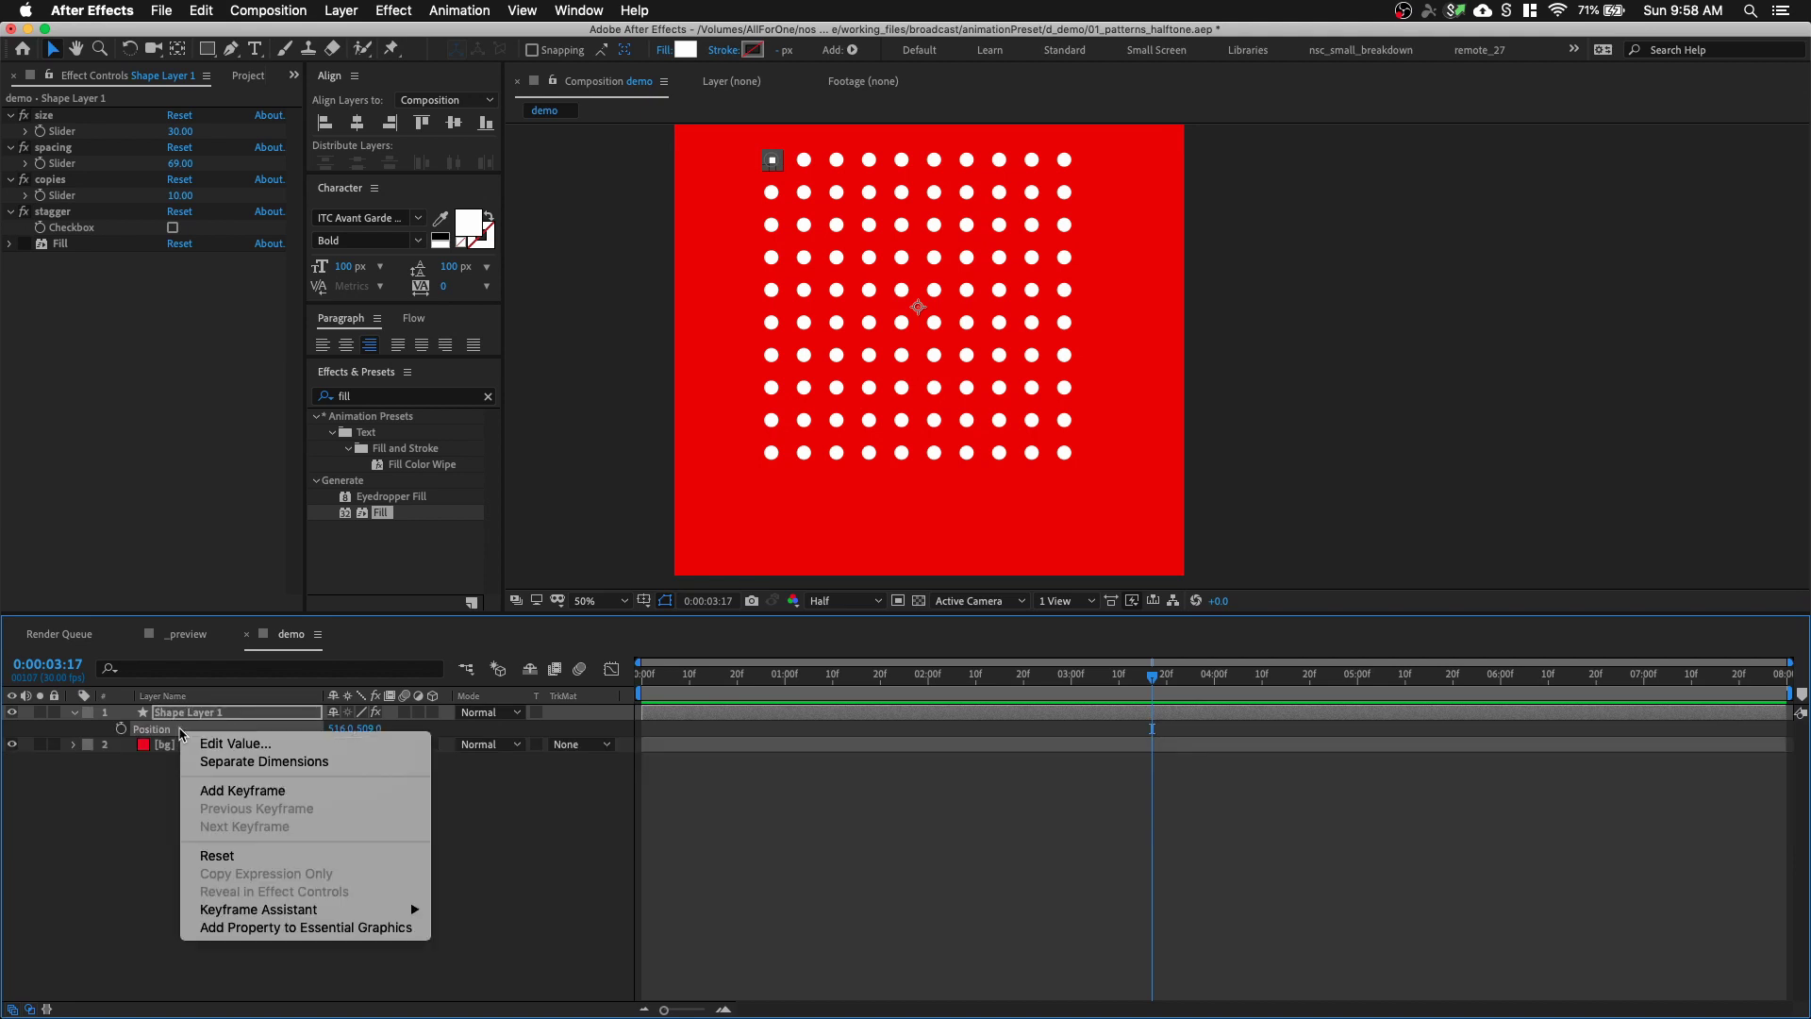
Reset the layer position to 540,540 and raise copies to 19
{"action": "left_click", "coordinate": [217, 855]}
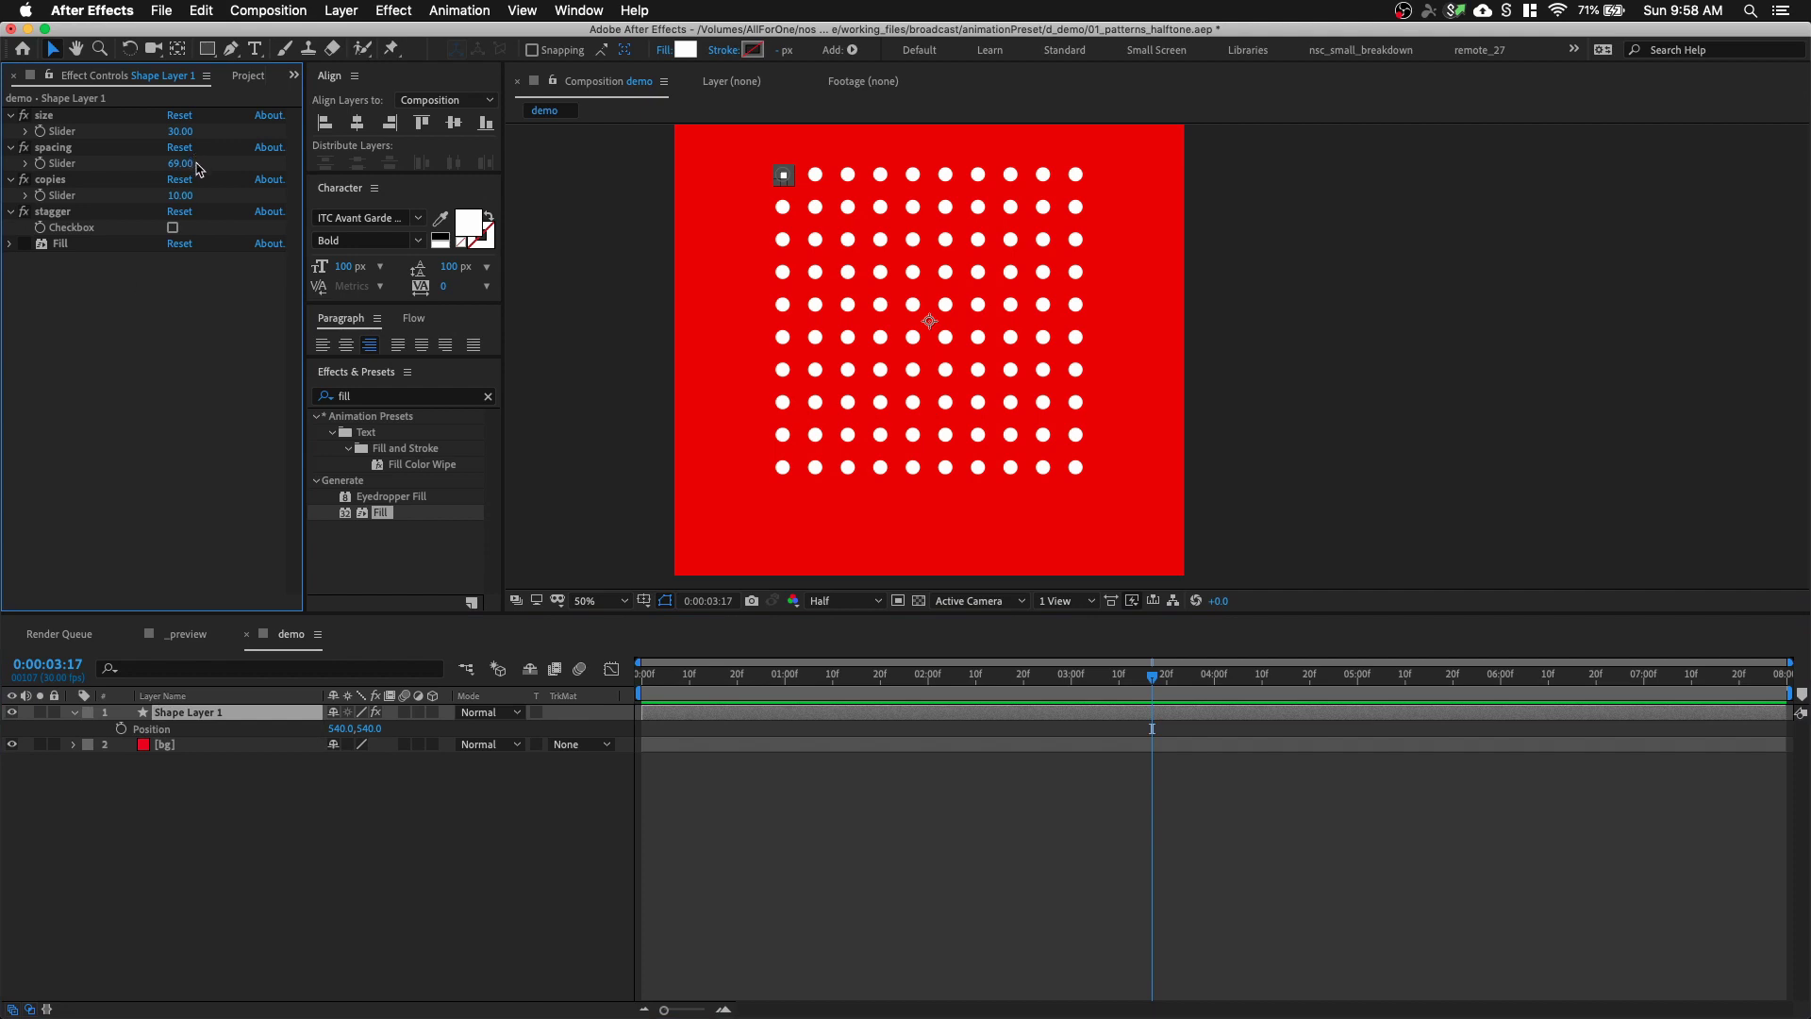
{"action": "left_click_drag", "start_coordinate": [179, 195], "coordinate": [189, 197]}
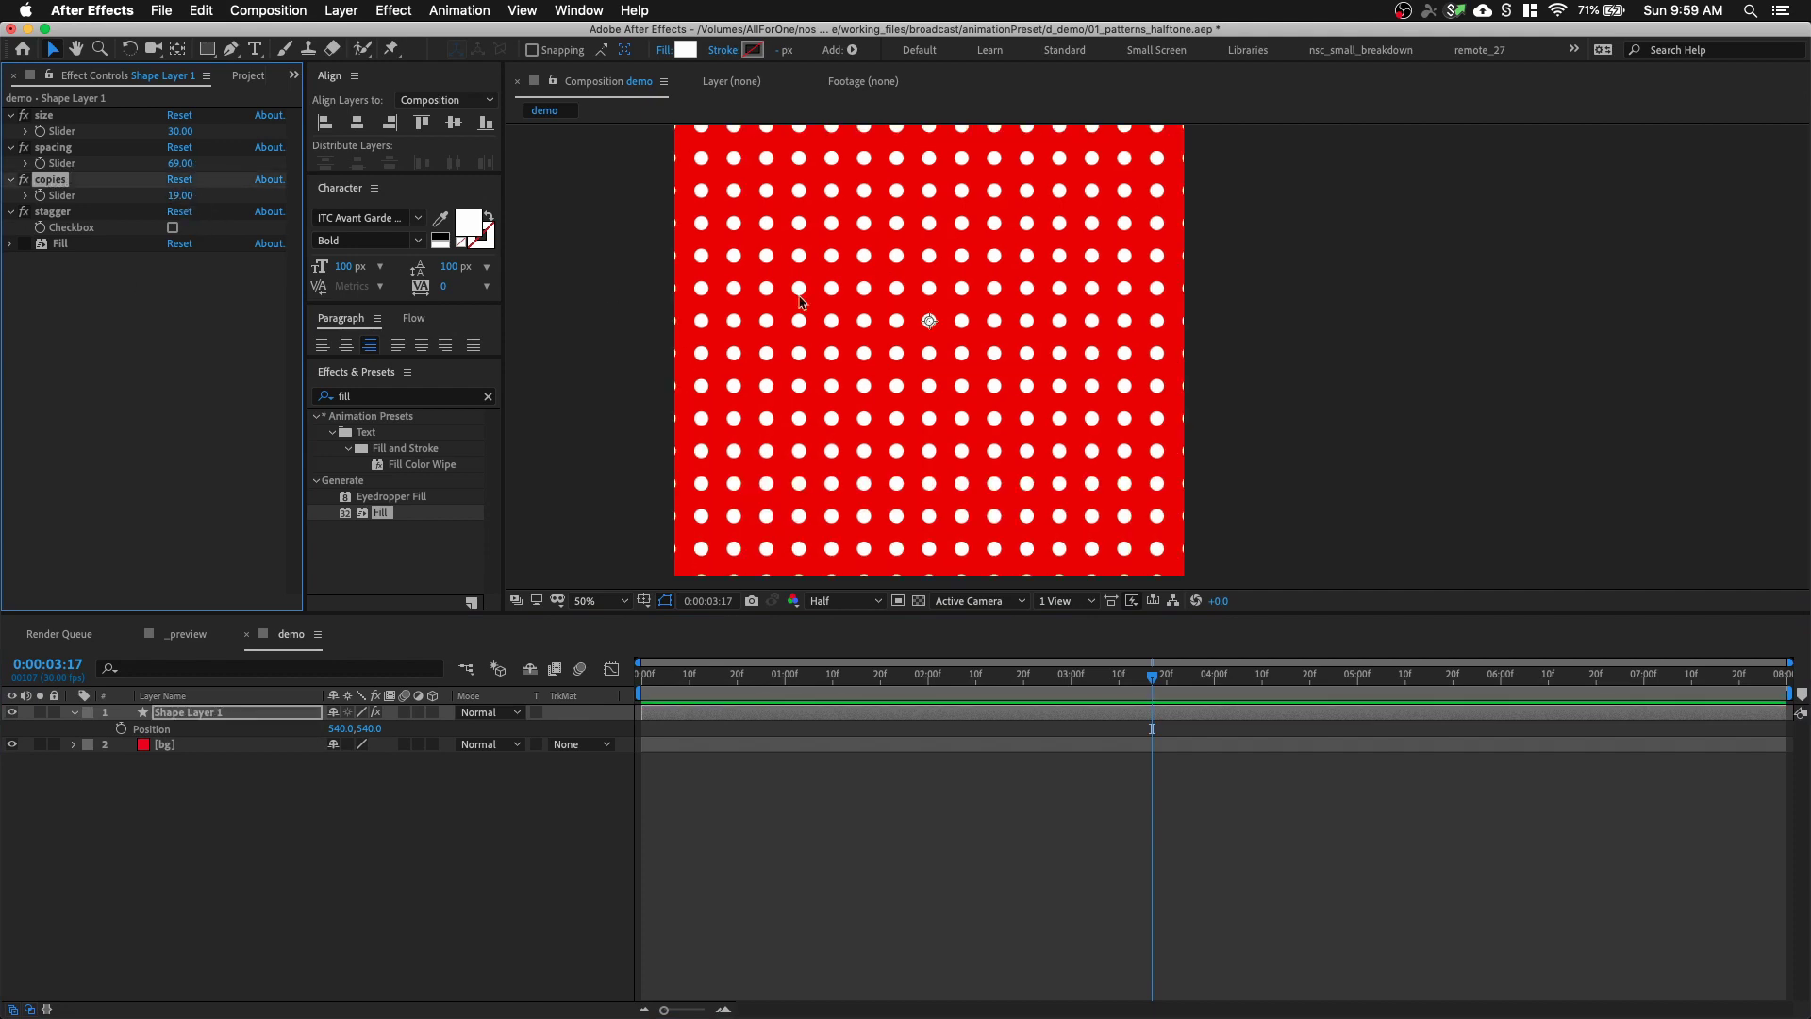
{"action": "scroll", "coordinate": [1043, 321], "scroll_direction": "down", "scroll_amount": 2}
{"action": "scroll", "coordinate": [950, 316], "scroll_direction": "up", "scroll_amount": 2}
{"action": "scroll", "coordinate": [948, 317], "scroll_direction": "left", "scroll_amount": 2}
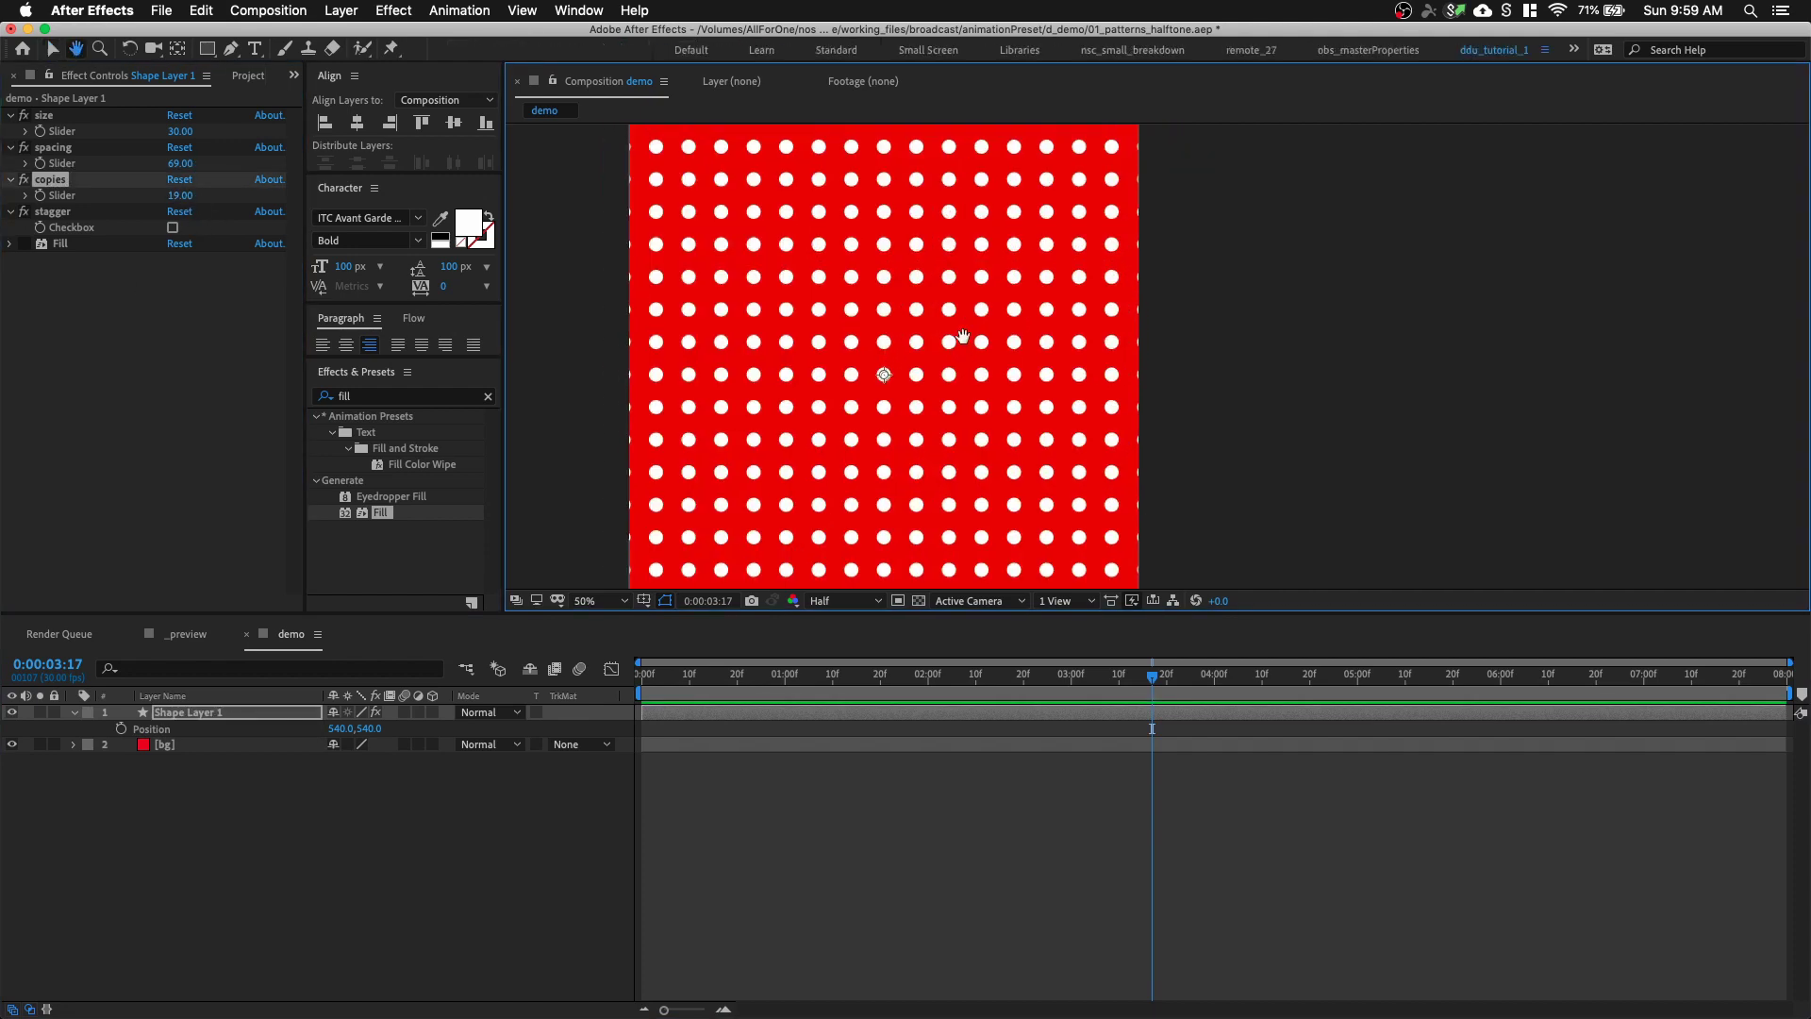
Enlarge the dots to size 57, turn stagger on, and undo an accidental grid shift
{"action": "left_click_drag", "start_coordinate": [179, 131], "coordinate": [210, 181]}
{"action": "left_click", "coordinate": [173, 227]}
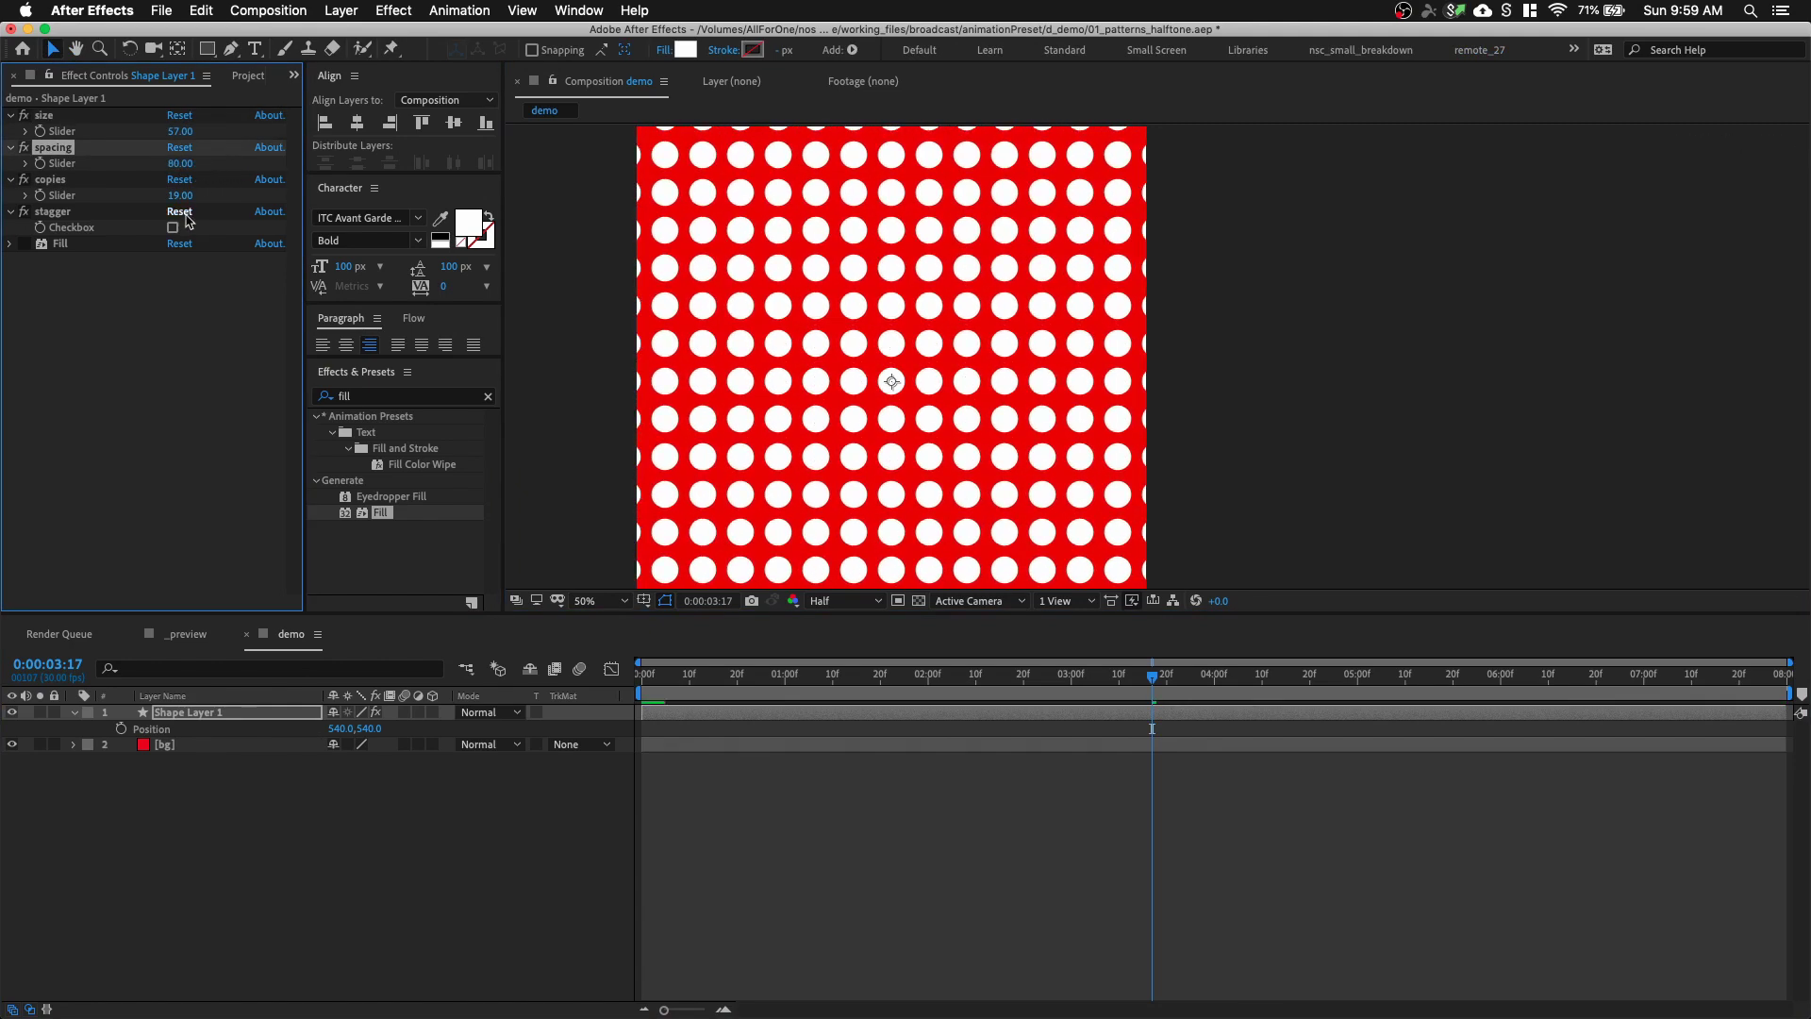
{"action": "scroll", "coordinate": [904, 313], "scroll_direction": "down", "scroll_amount": 1}
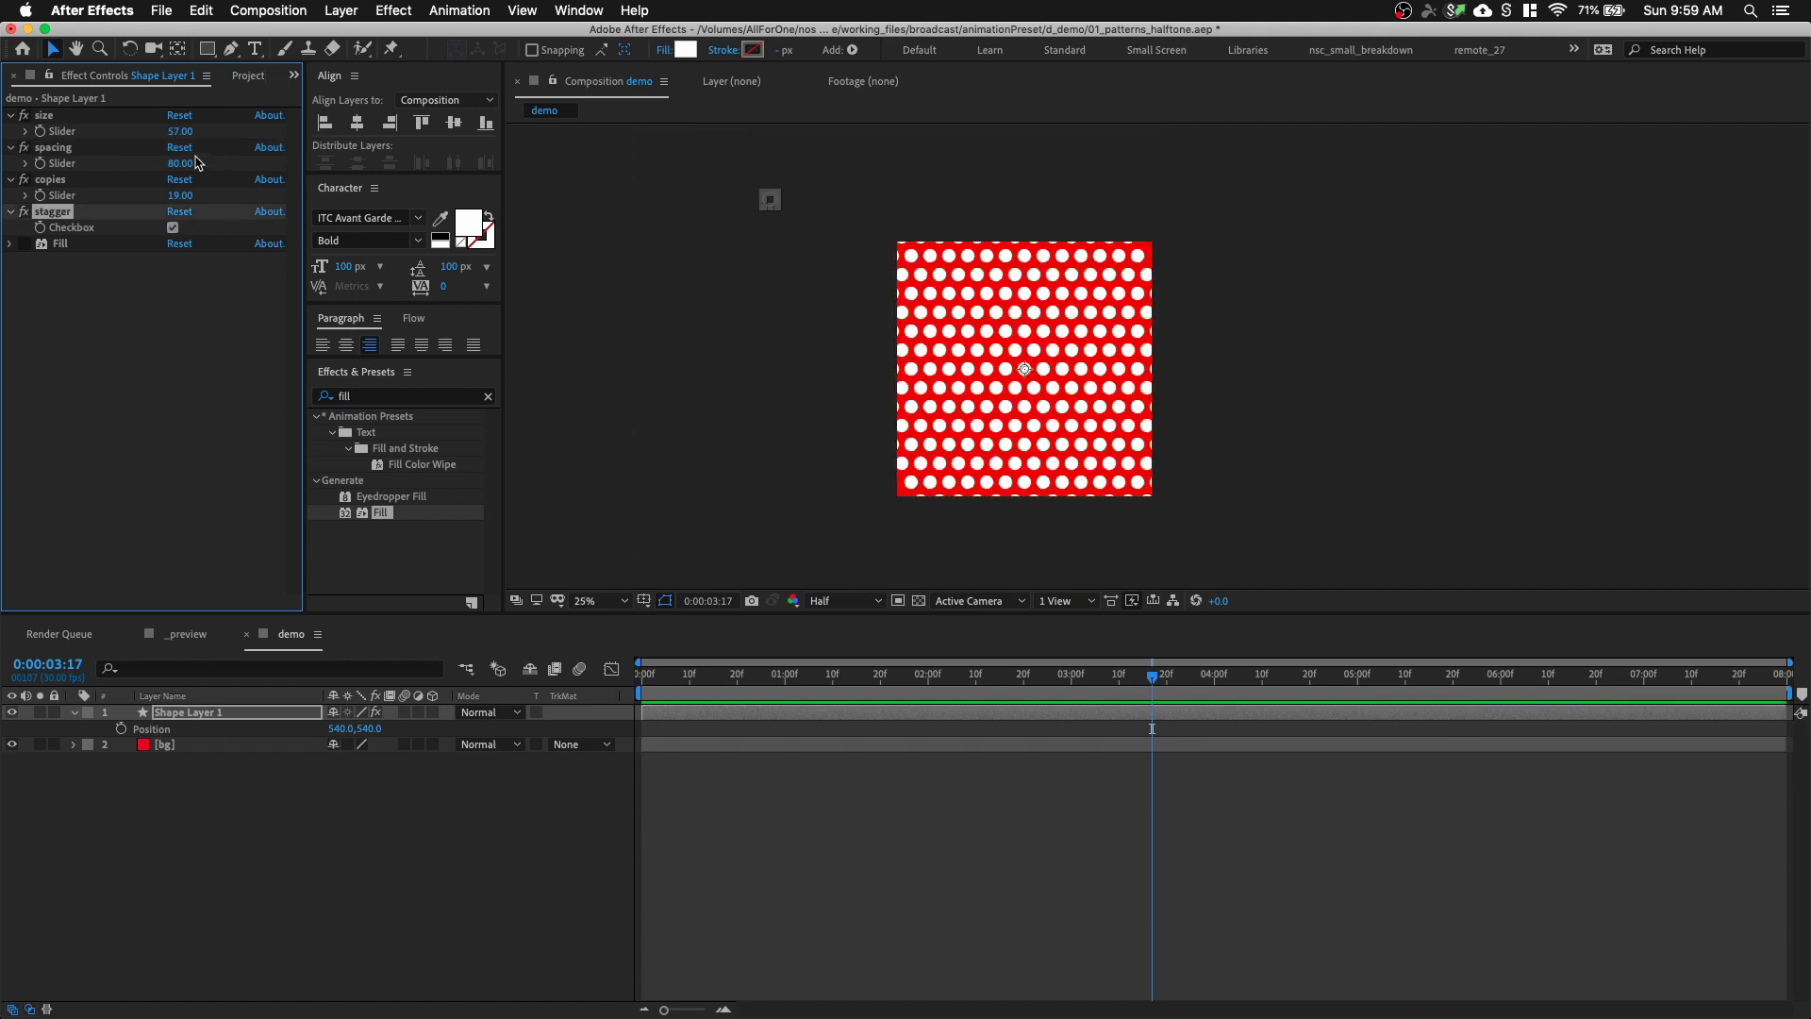
{"action": "mouse_move", "coordinate": [1031, 373]}
{"action": "left_mouse_down"}
{"action": "mouse_move", "coordinate": [1222, 369]}
{"action": "mouse_move", "coordinate": [1063, 366]}
{"action": "left_mouse_up"}
{"action": "key", "text": "super+z"}
{"action": "key", "text": "super+z"}
{"action": "key", "text": "super+z"}
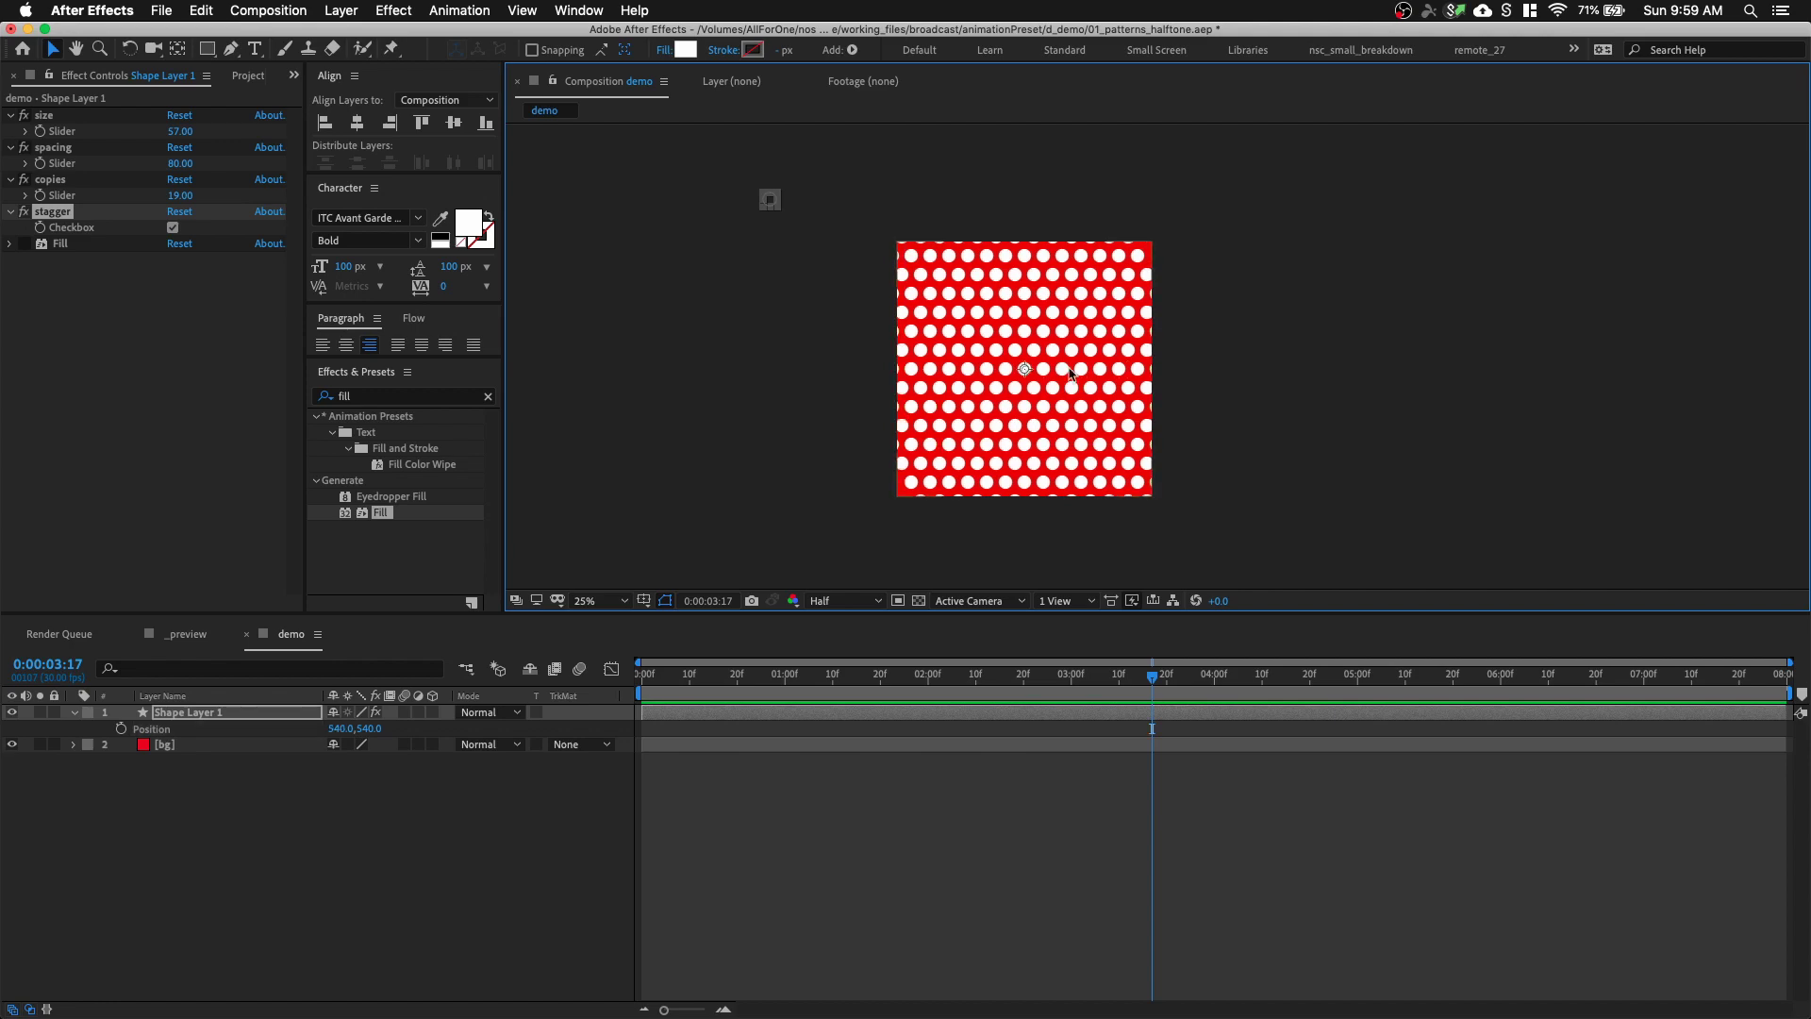
{"action": "key", "text": "period"}
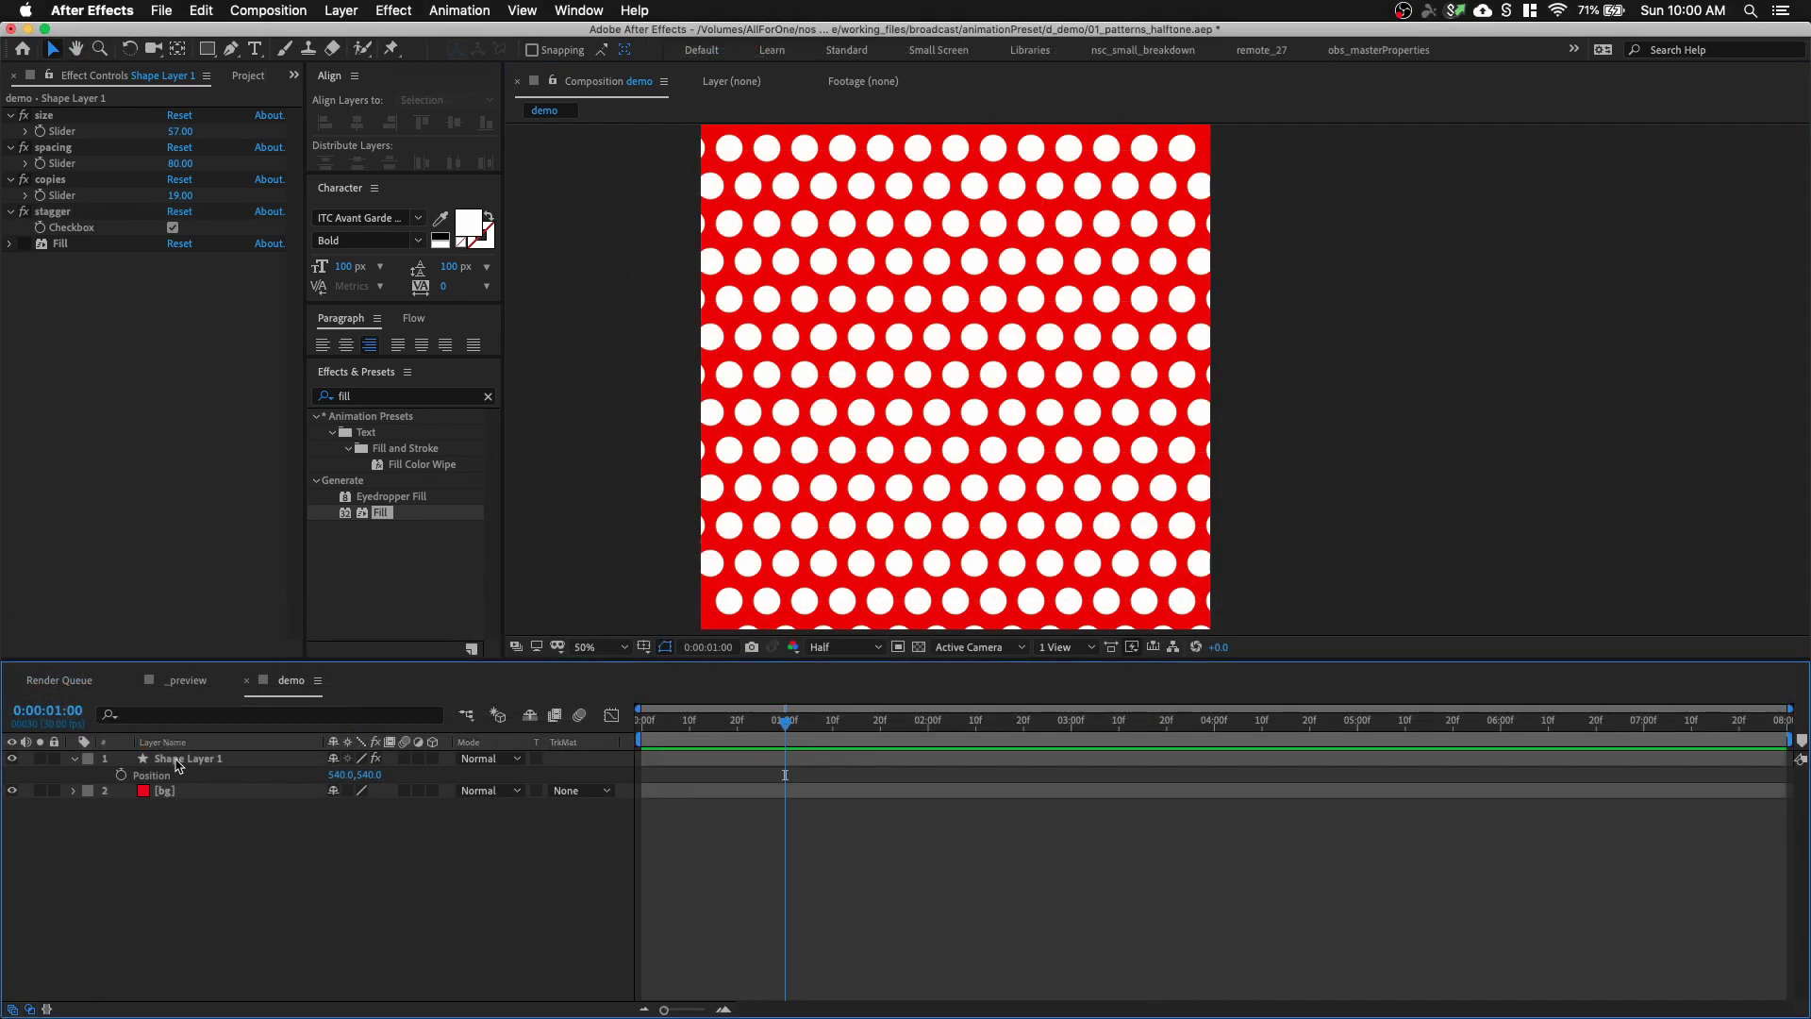
Set dot size to 50 and copies to 20, with stagger turned off
{"action": "left_click", "coordinate": [201, 760]}
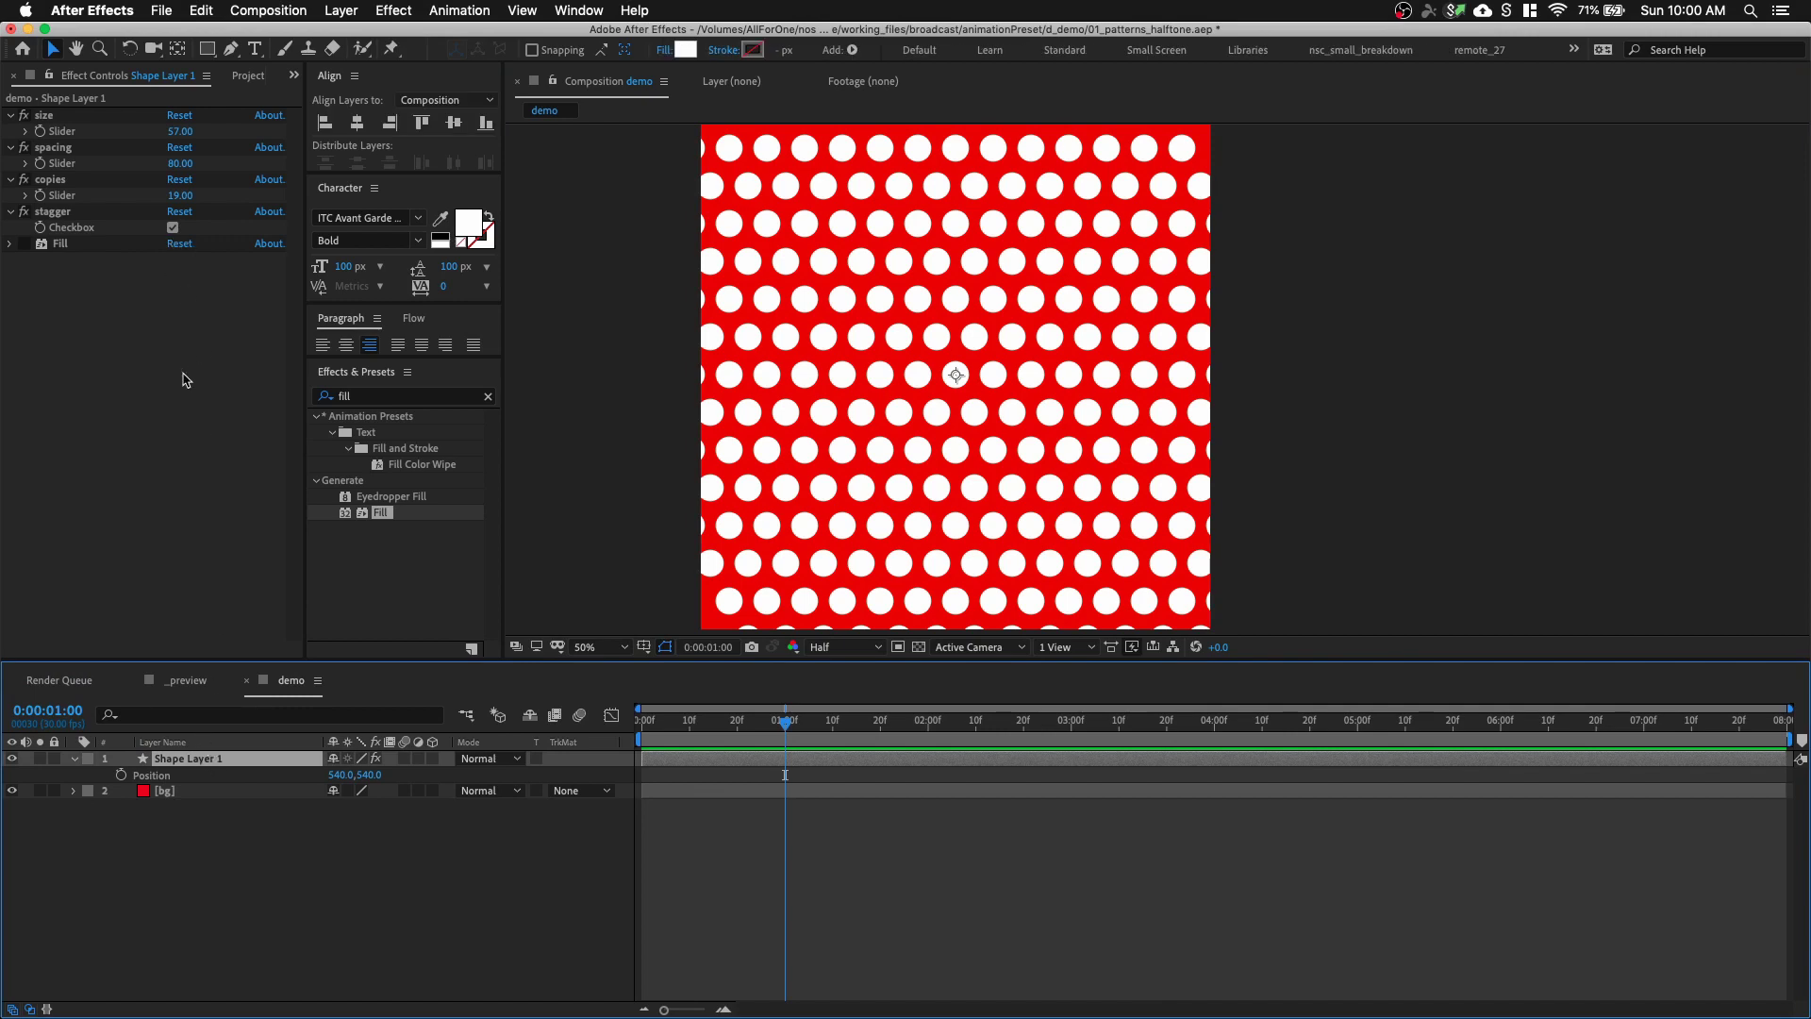
{"action": "left_click", "coordinate": [180, 131]}
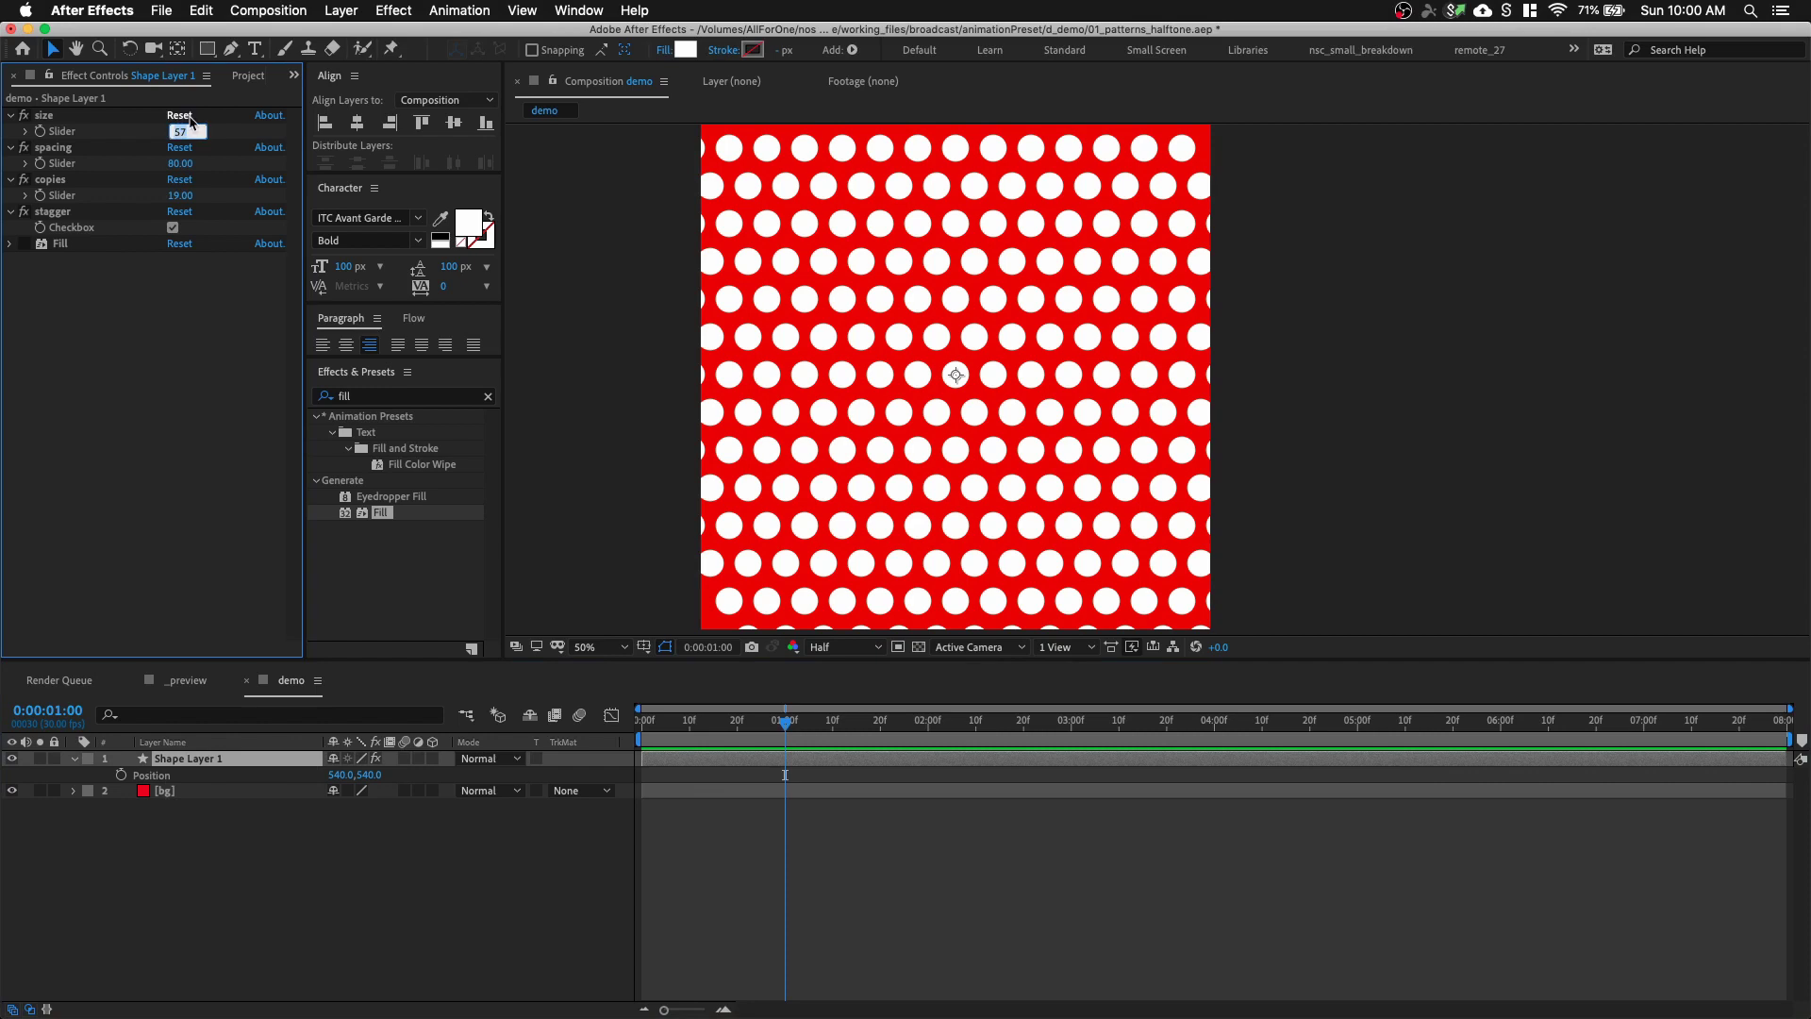
{"action": "type", "text": "50"}
{"action": "key", "text": "Return"}
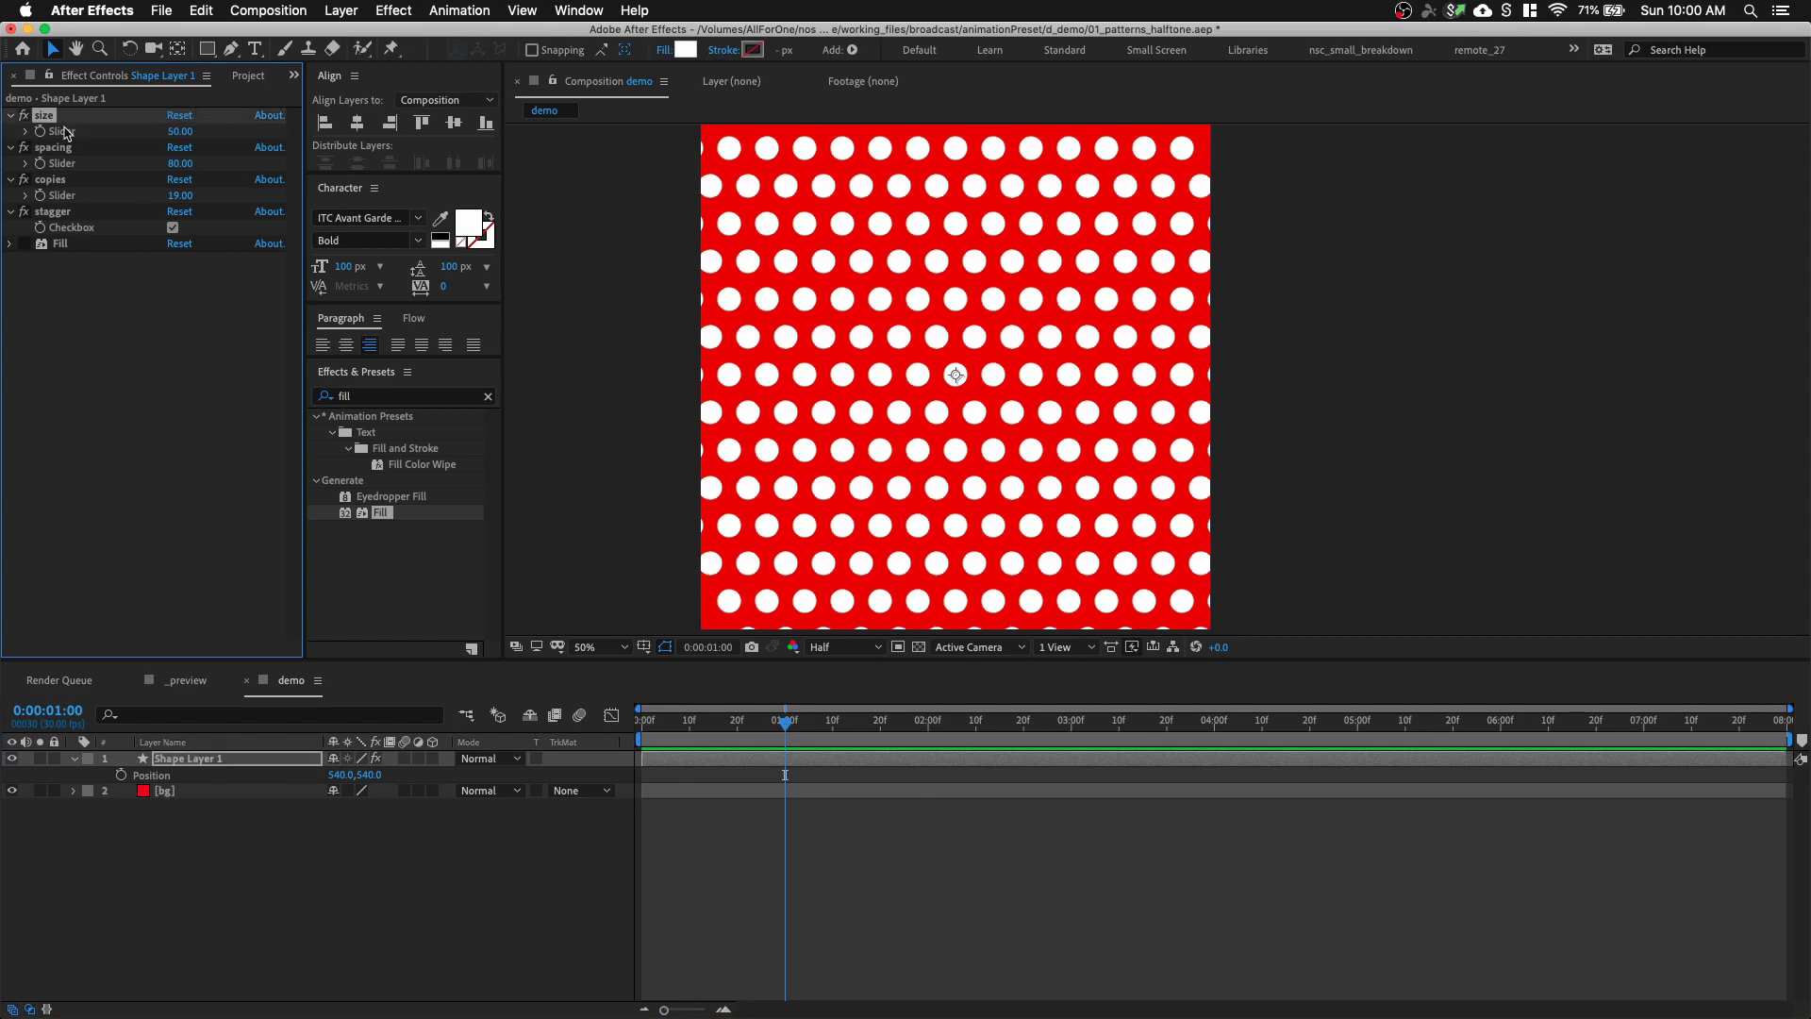
{"action": "left_click", "coordinate": [186, 196]}
{"action": "type", "text": "20"}
{"action": "key", "text": "Return"}
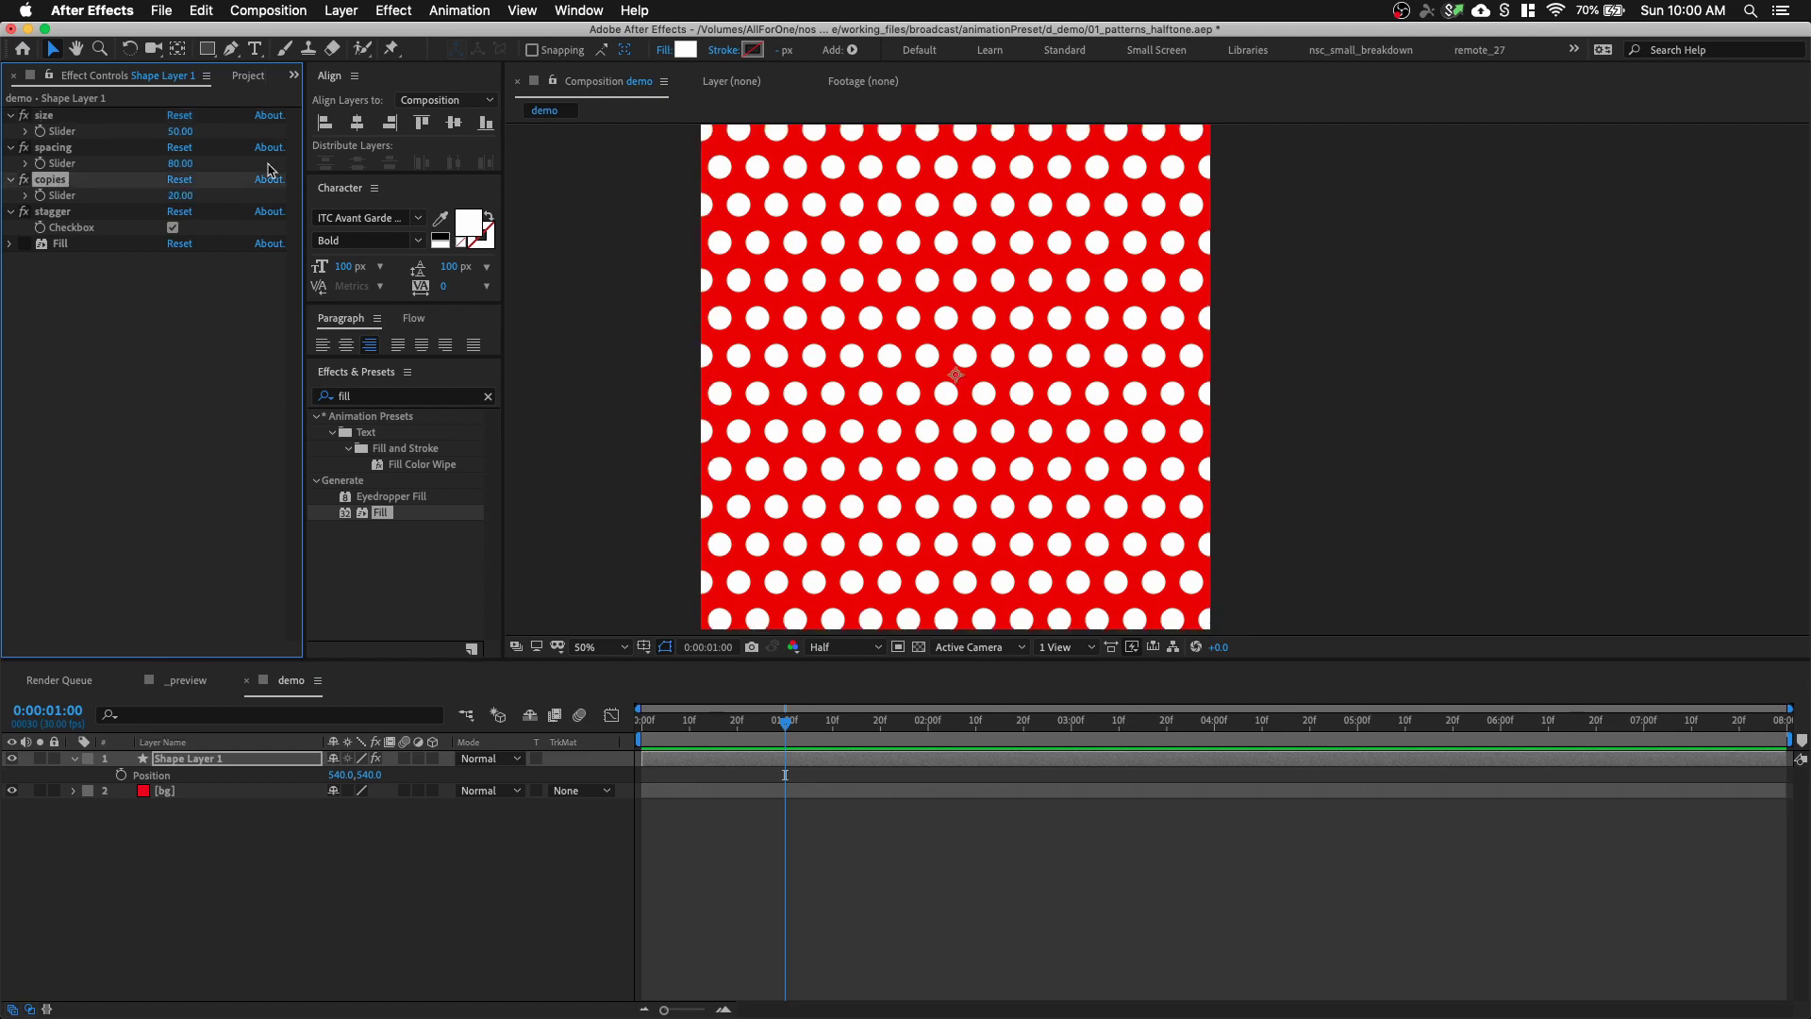
{"action": "left_click", "coordinate": [173, 227]}
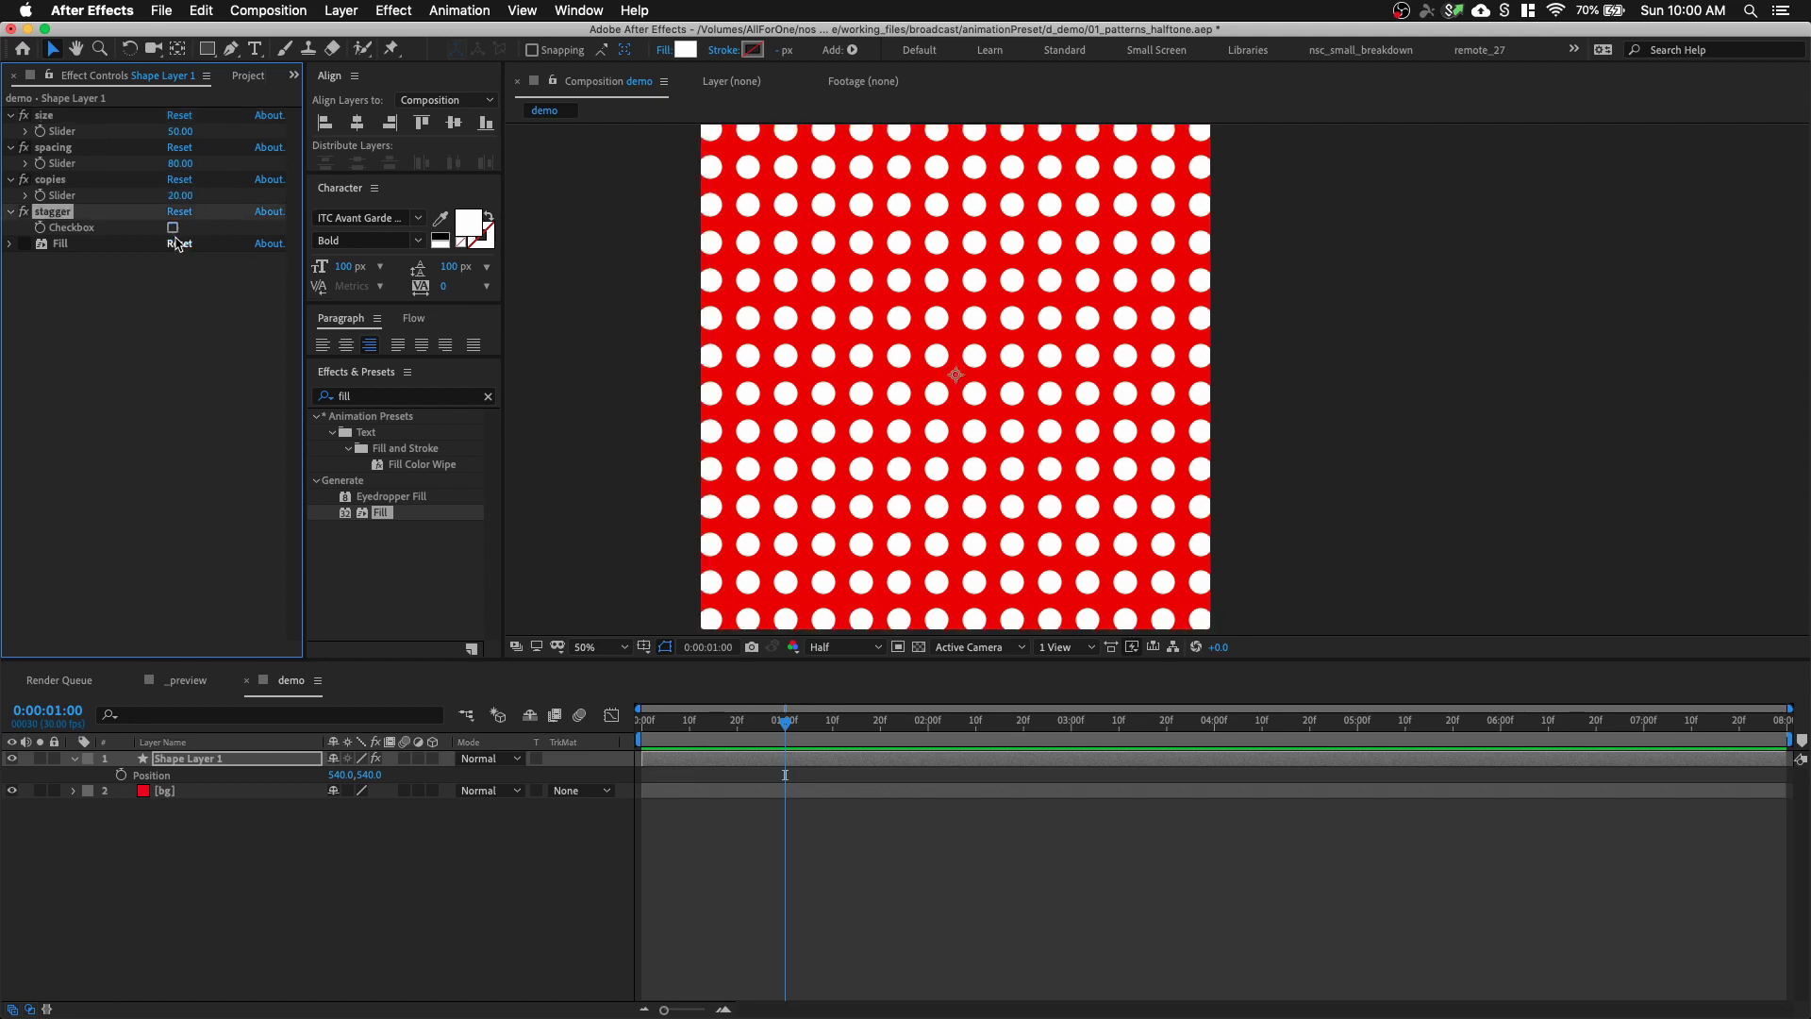
Toggle the Fill effect off and back on, then expand the shape layer's properties
{"action": "left_click", "coordinate": [22, 245]}
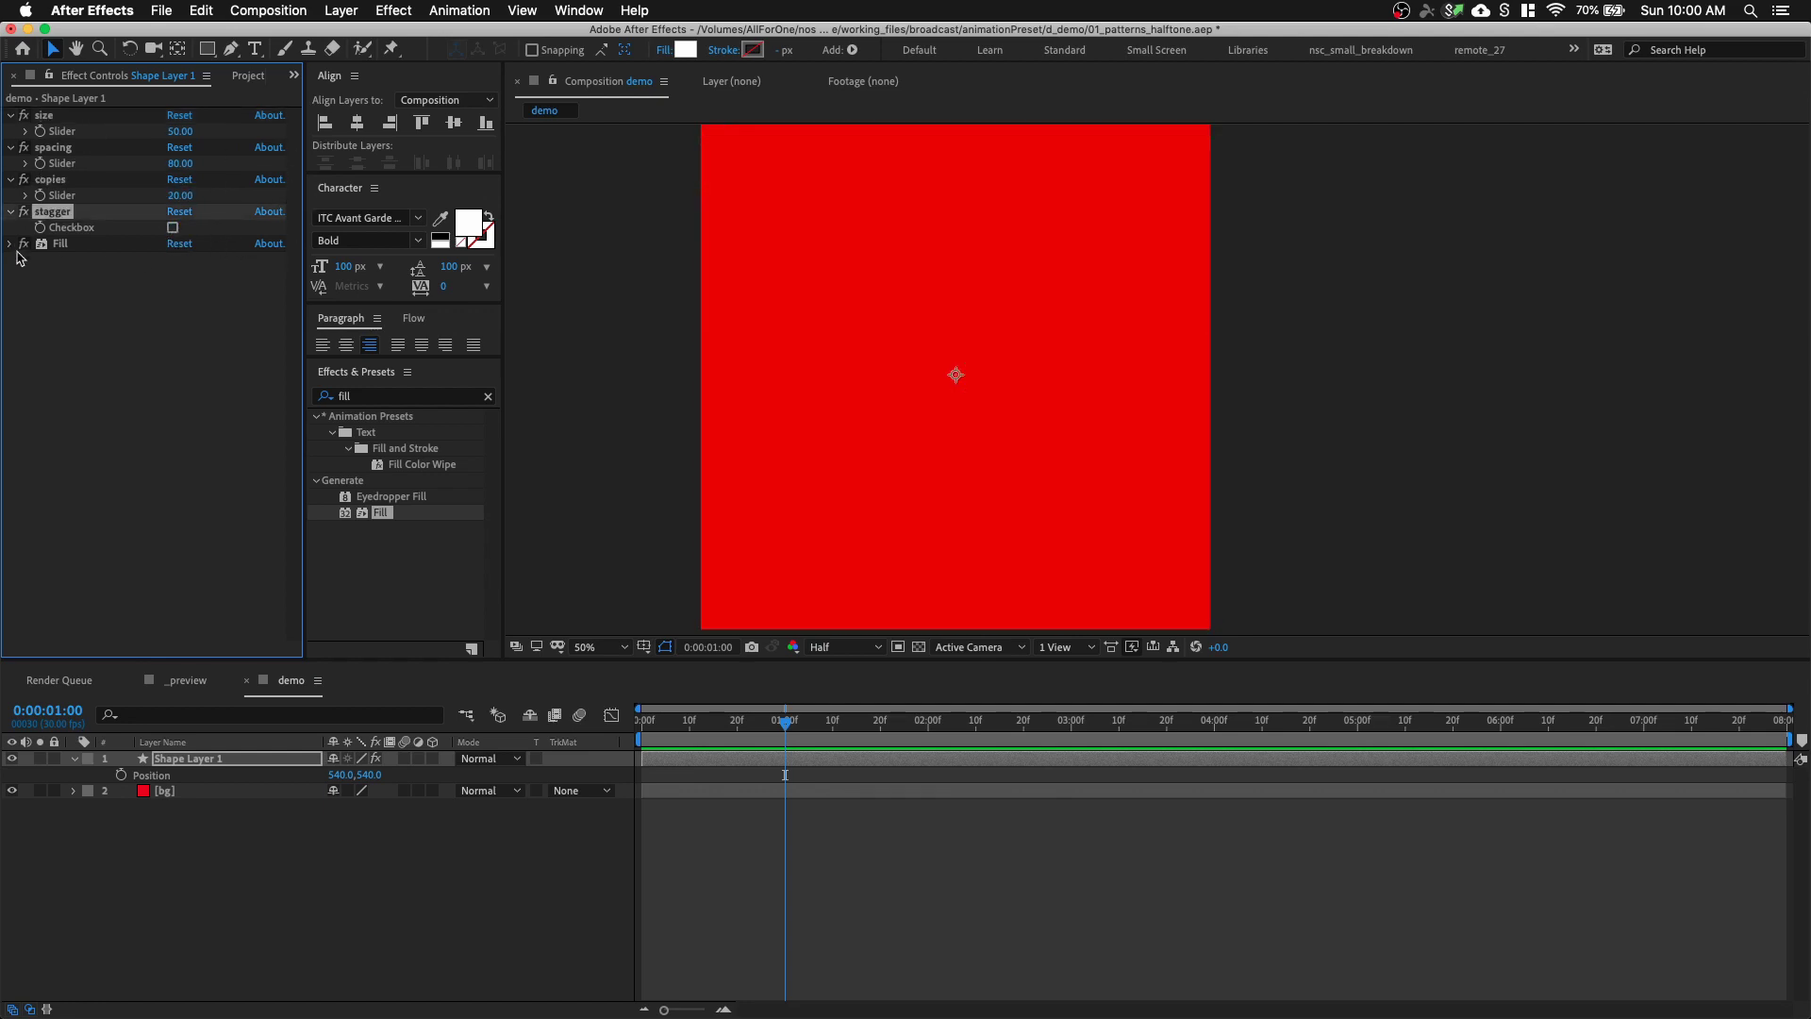
{"action": "left_click", "coordinate": [23, 246]}
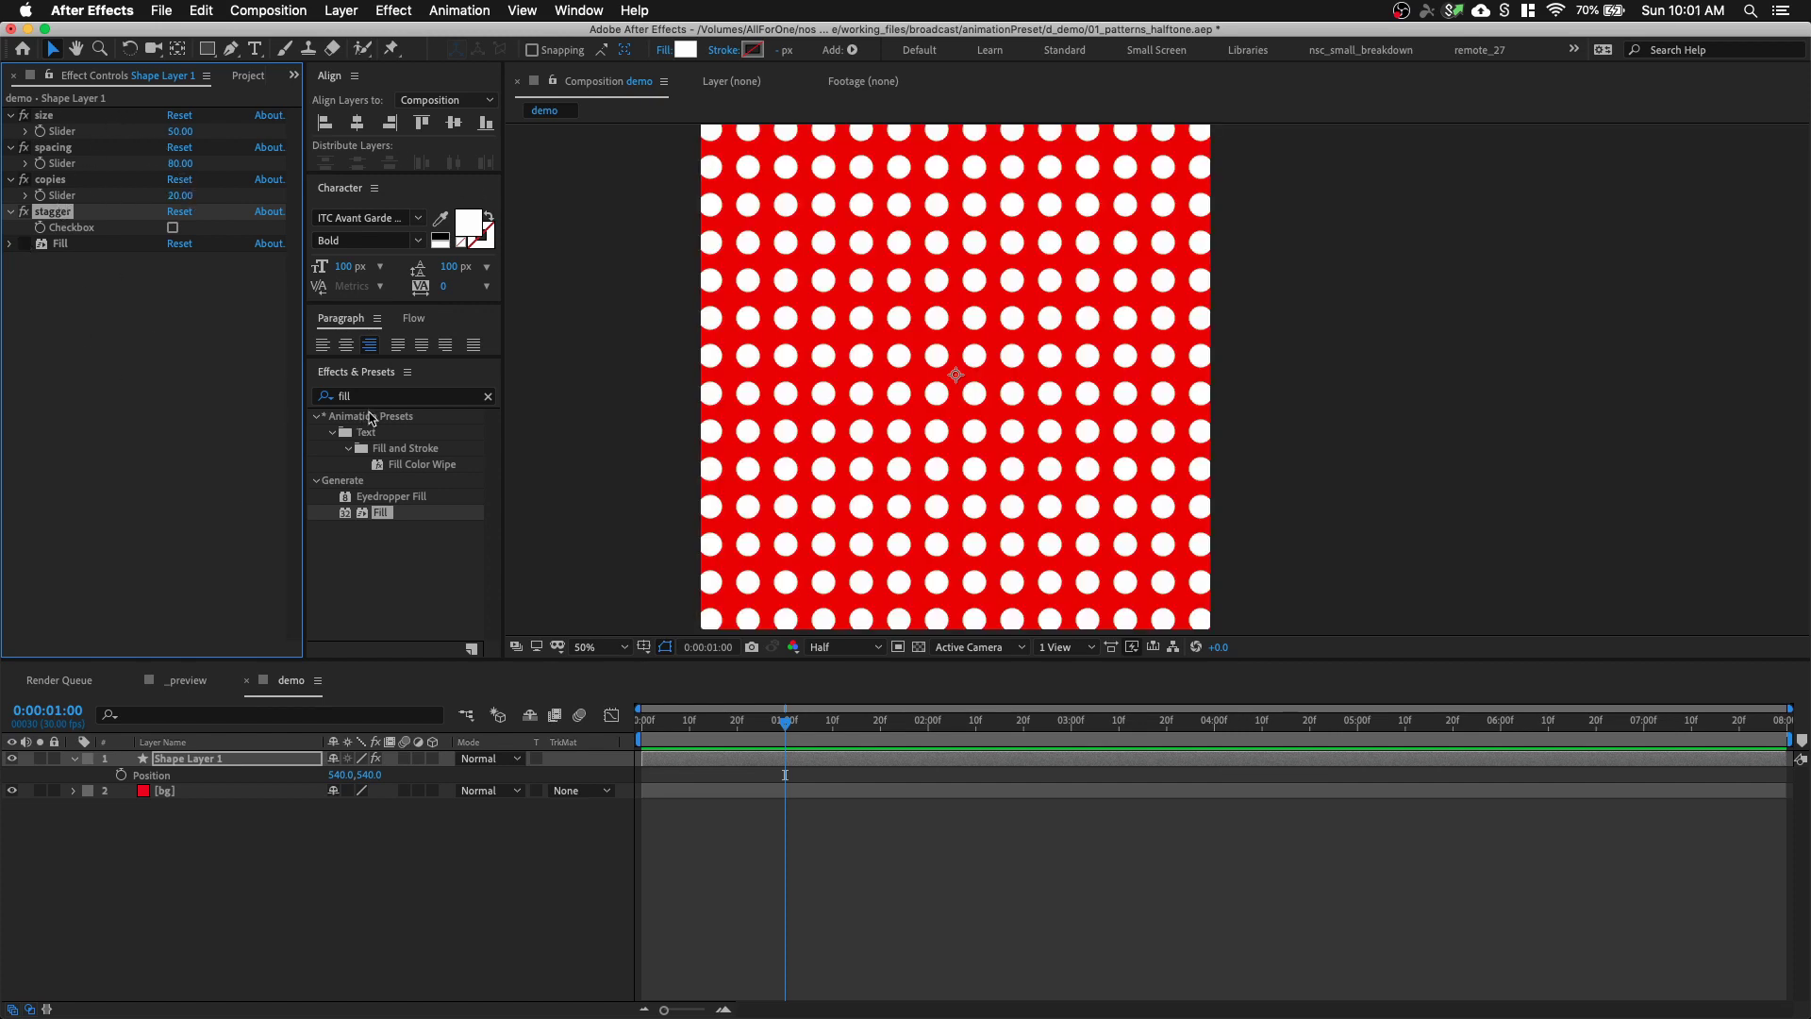
{"action": "left_click", "coordinate": [207, 760]}
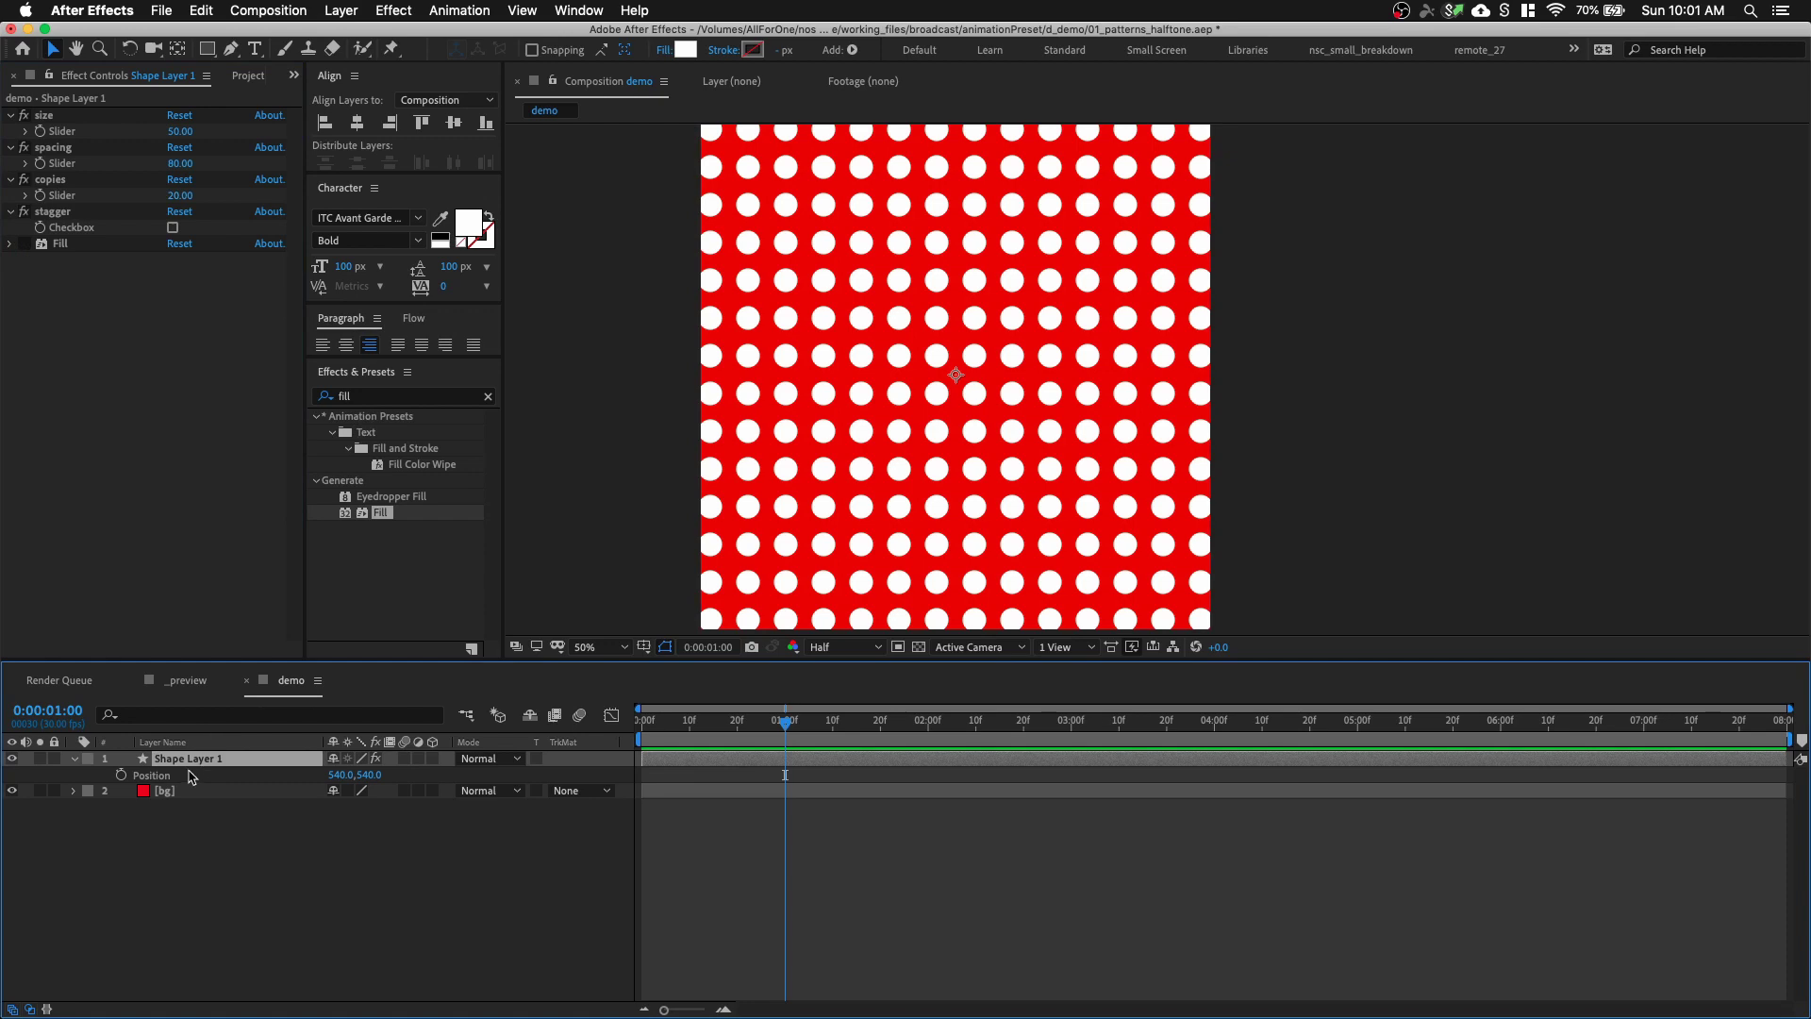
{"action": "left_click", "coordinate": [76, 760]}
{"action": "left_click", "coordinate": [76, 759]}
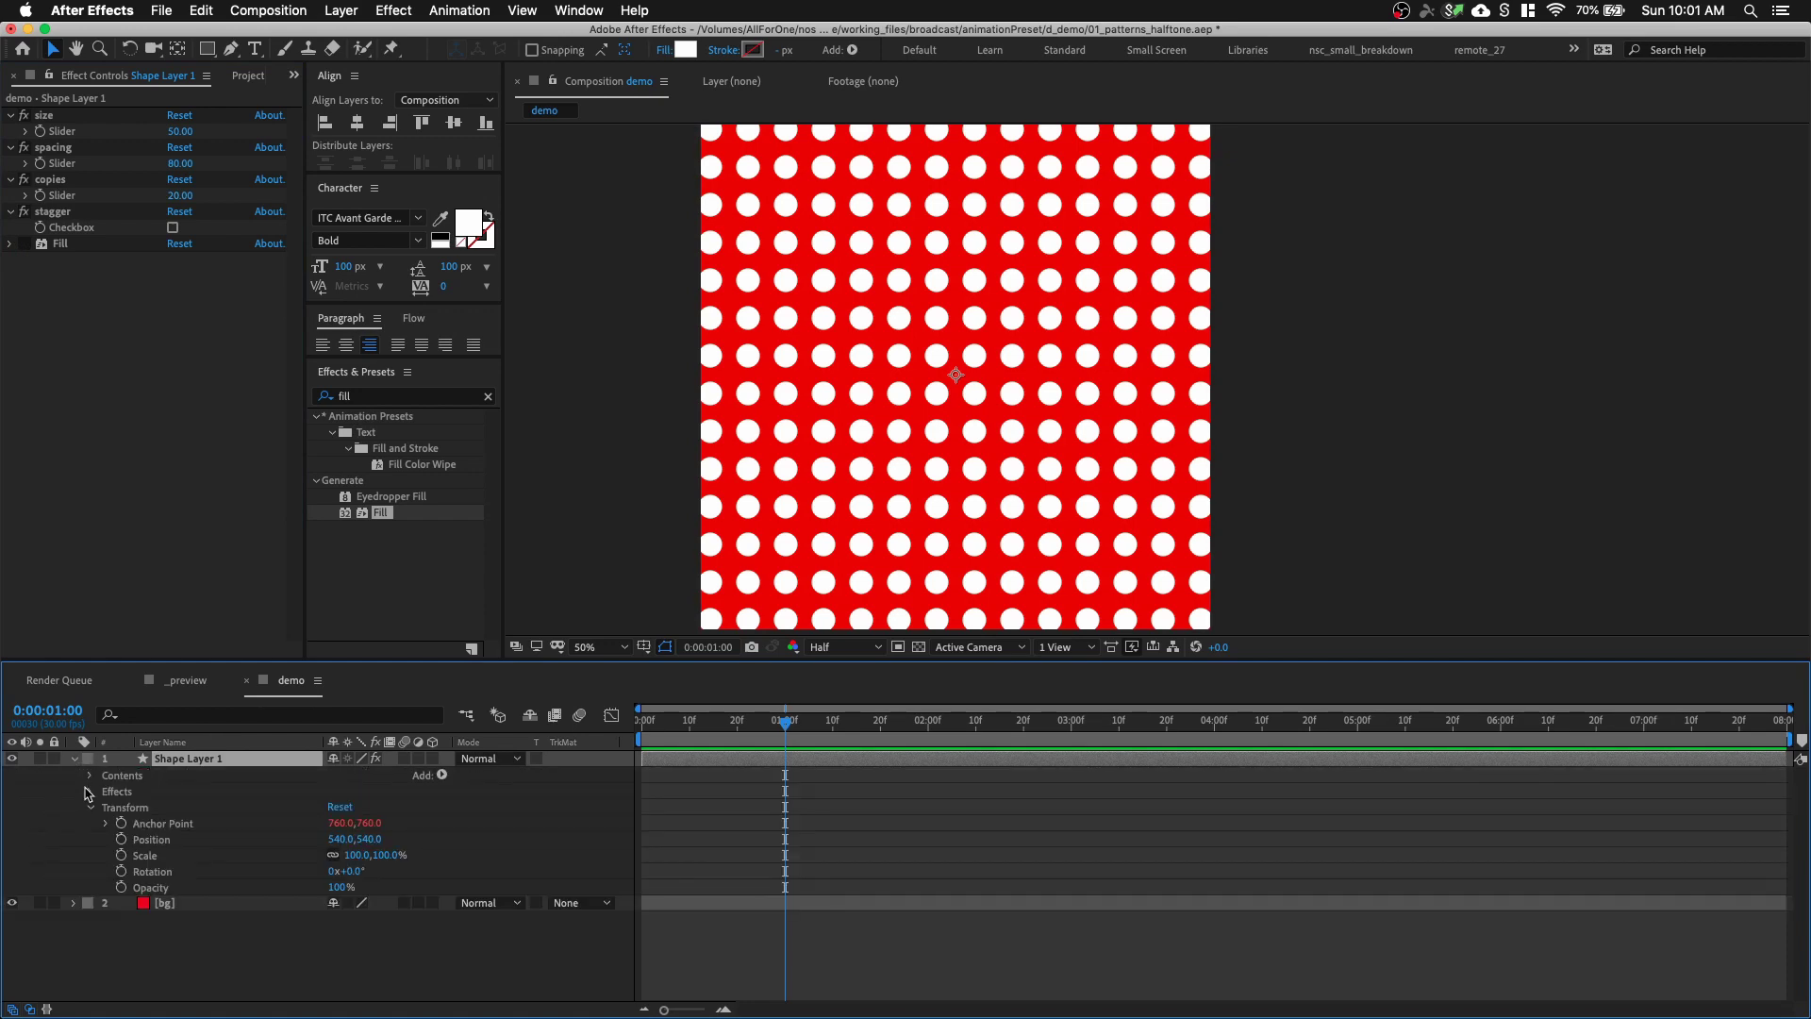
{"action": "left_click", "coordinate": [90, 813]}
{"action": "left_click_drag", "start_coordinate": [144, 778], "coordinate": [144, 817]}
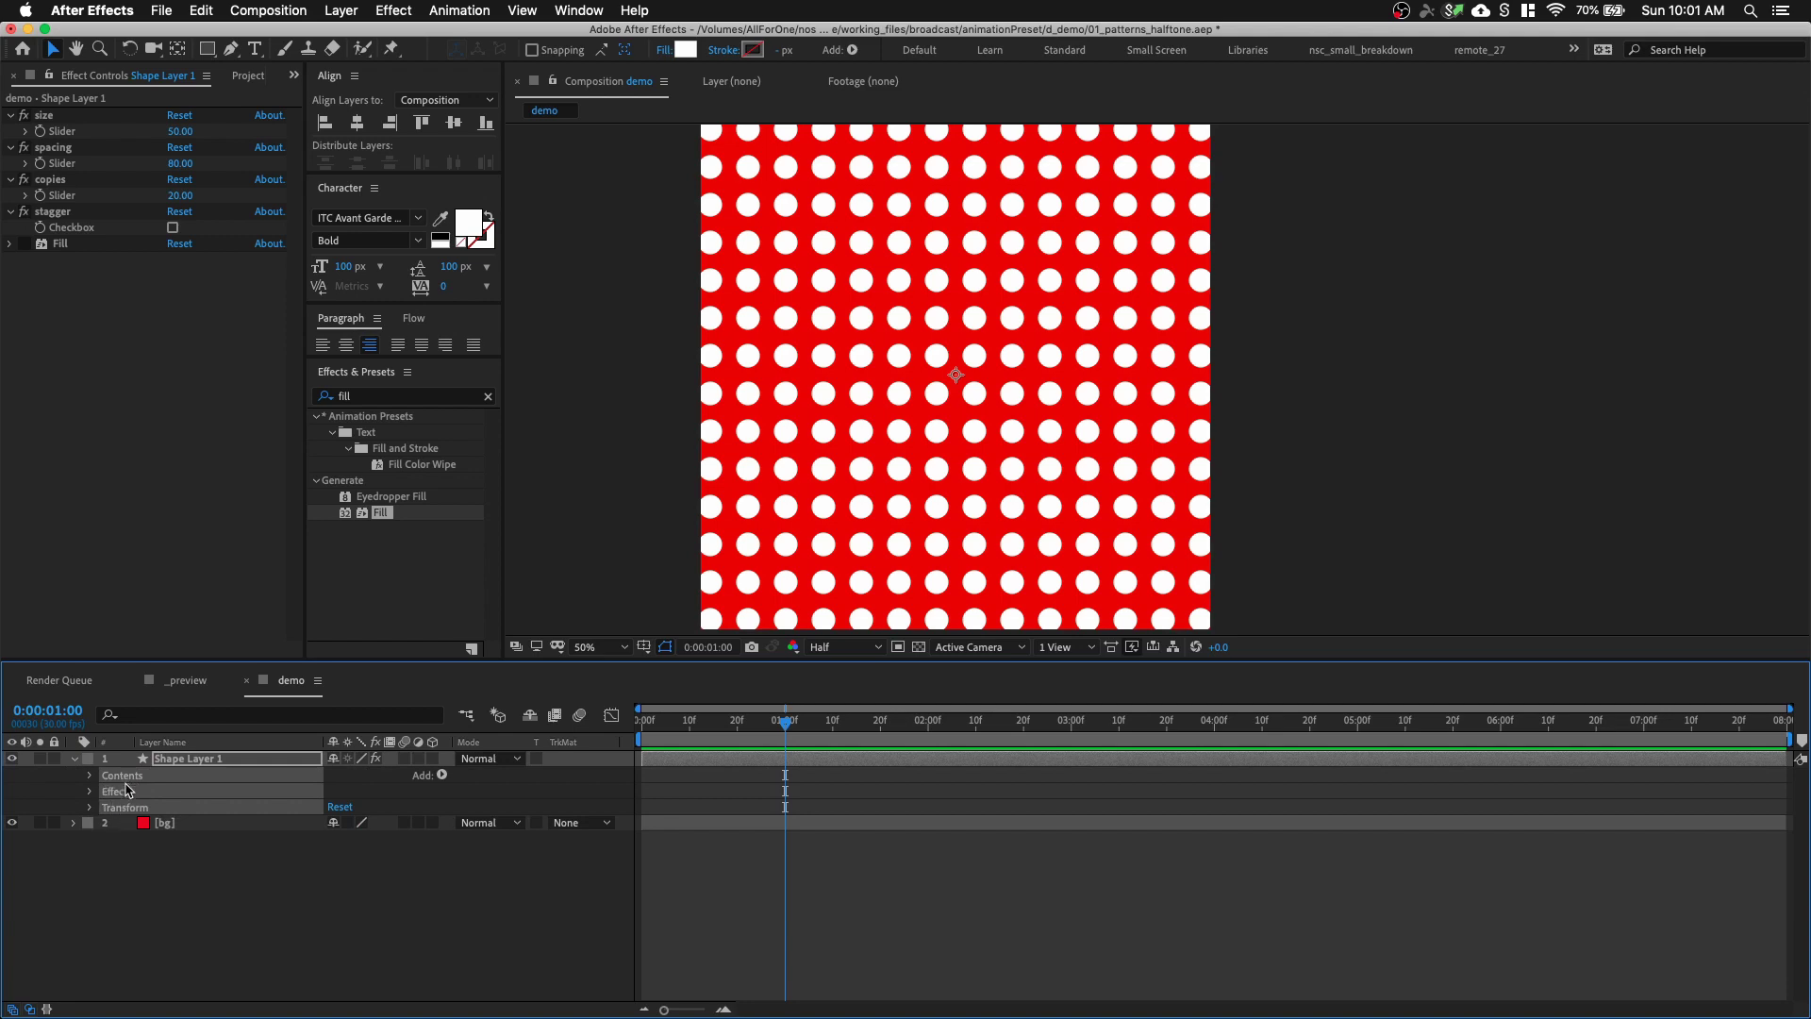
Save the layer as preset pattern_demo.ffx in AE_FFX, then delete Shape Layer 1
{"action": "left_click", "coordinate": [475, 9]}
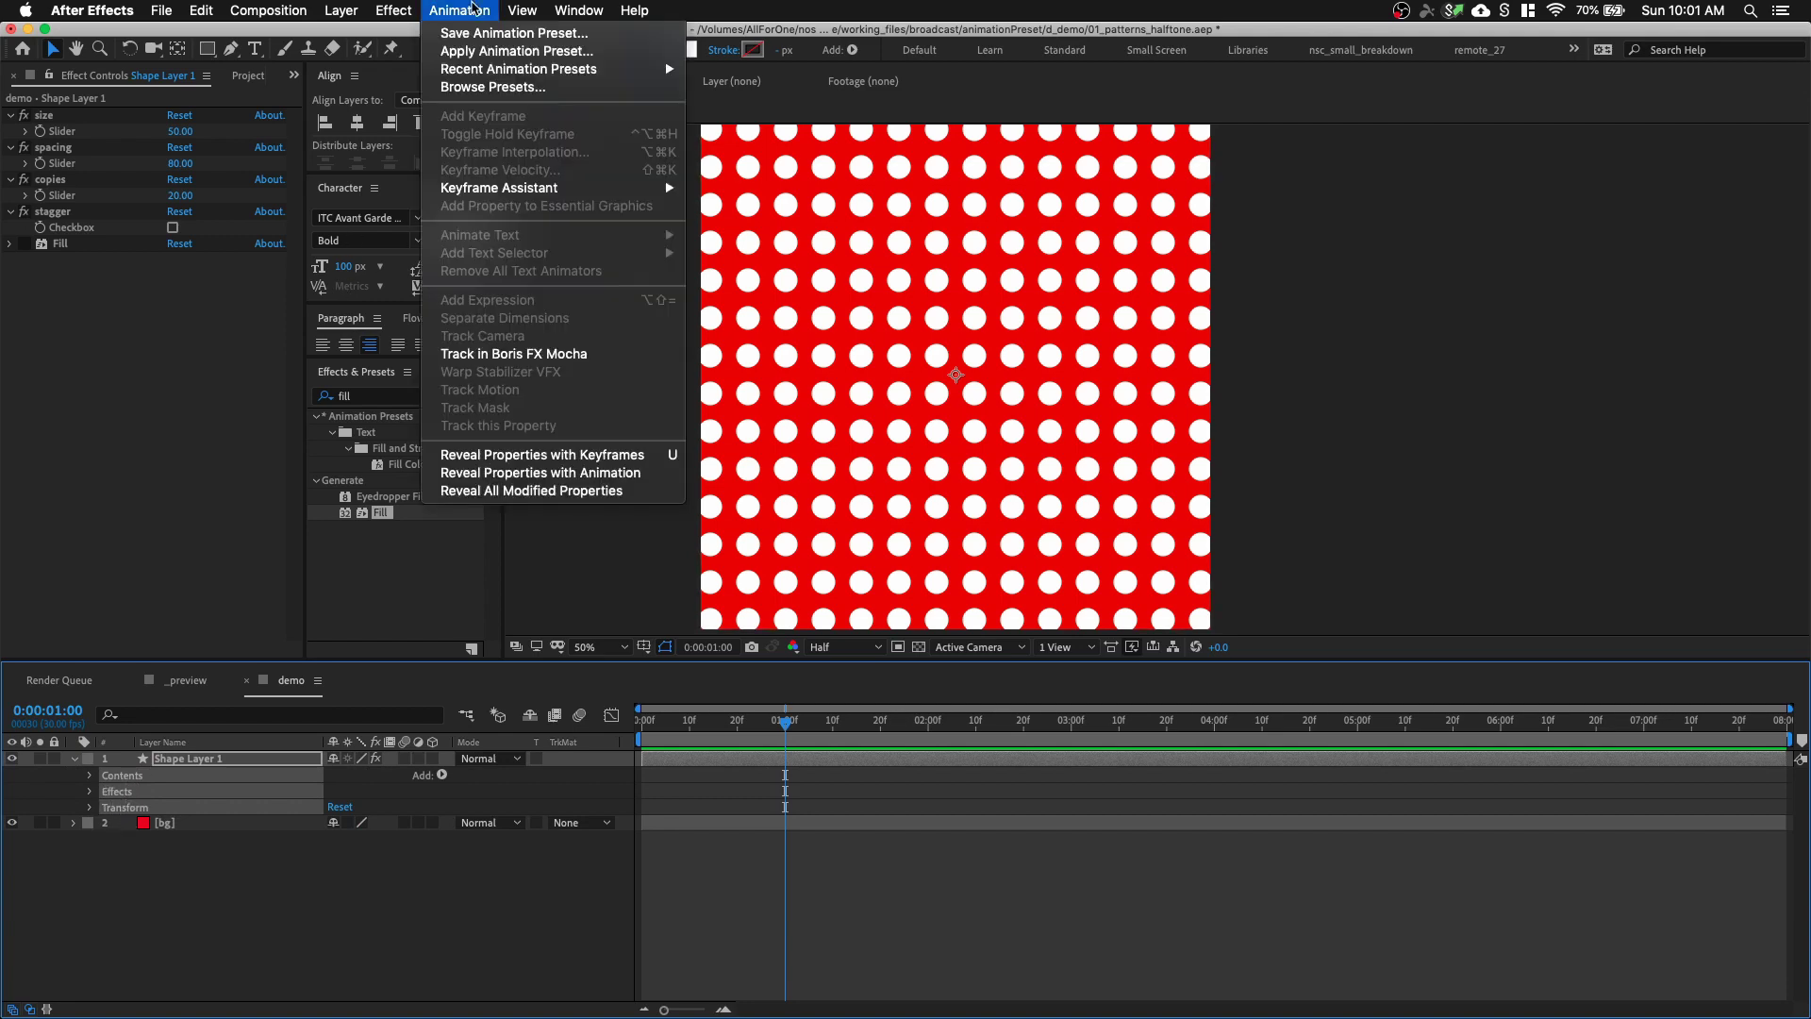
{"action": "left_click", "coordinate": [500, 33]}
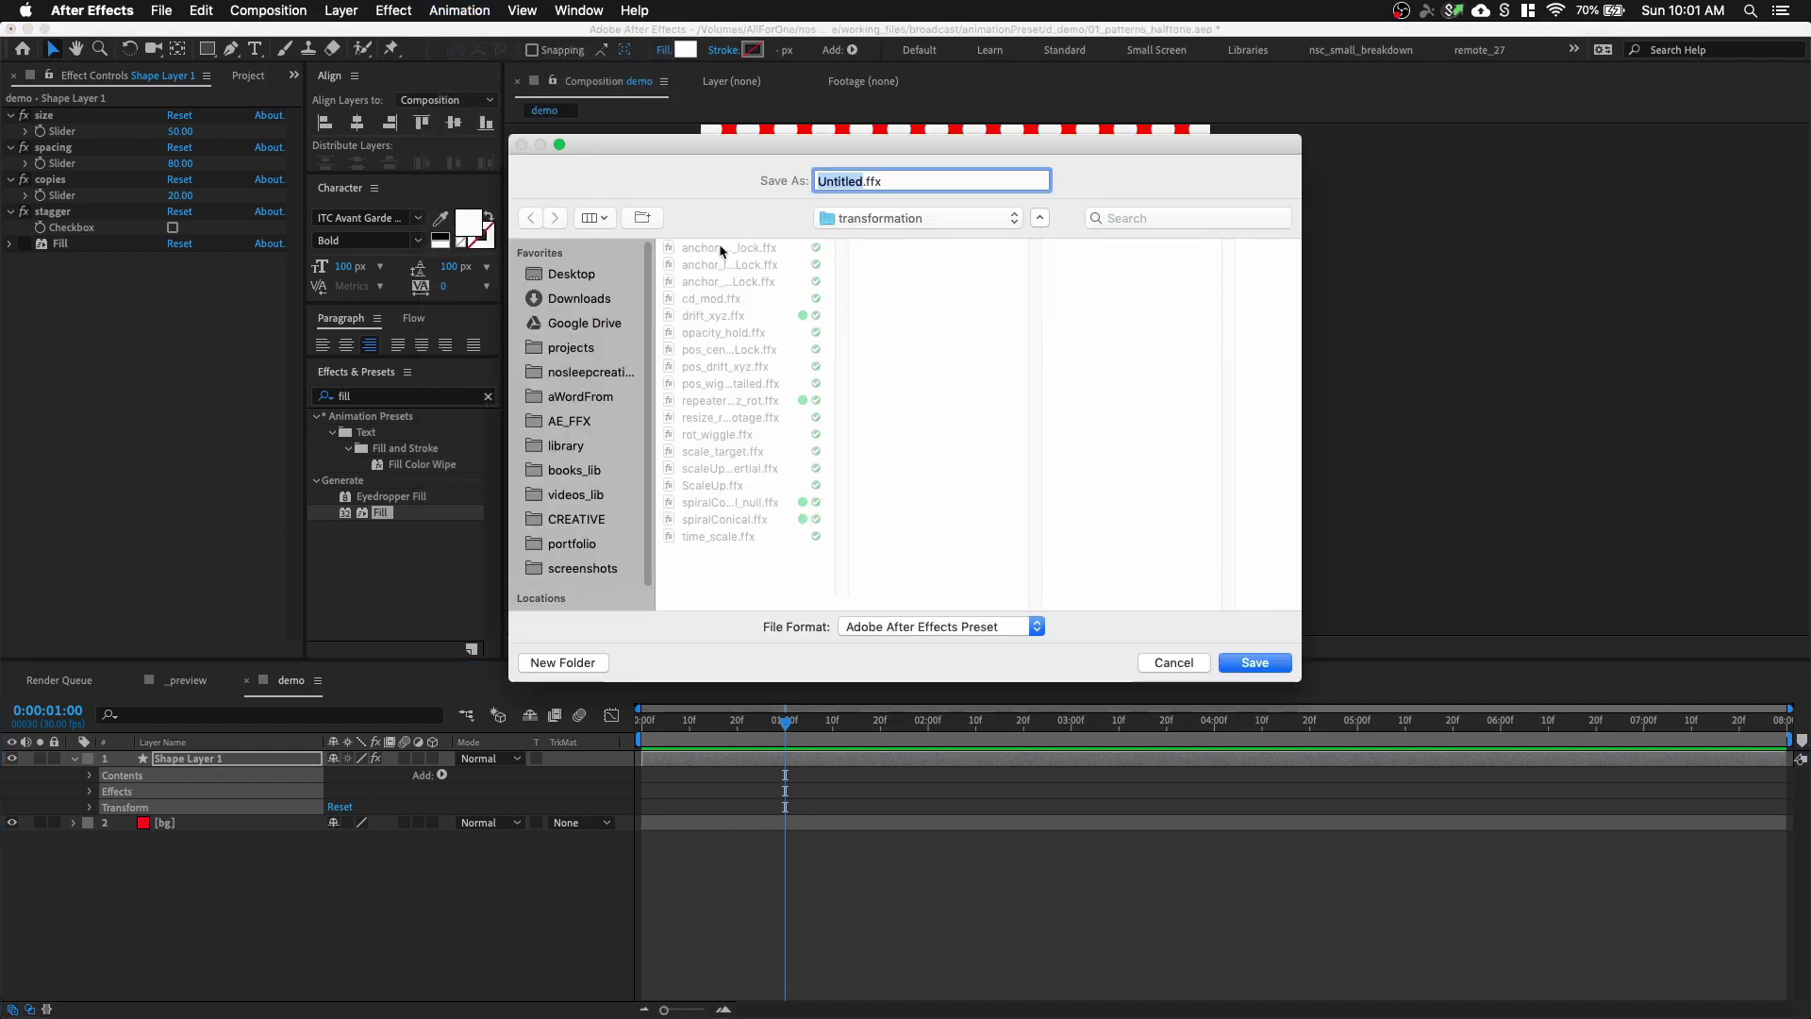
{"action": "left_click", "coordinate": [858, 223]}
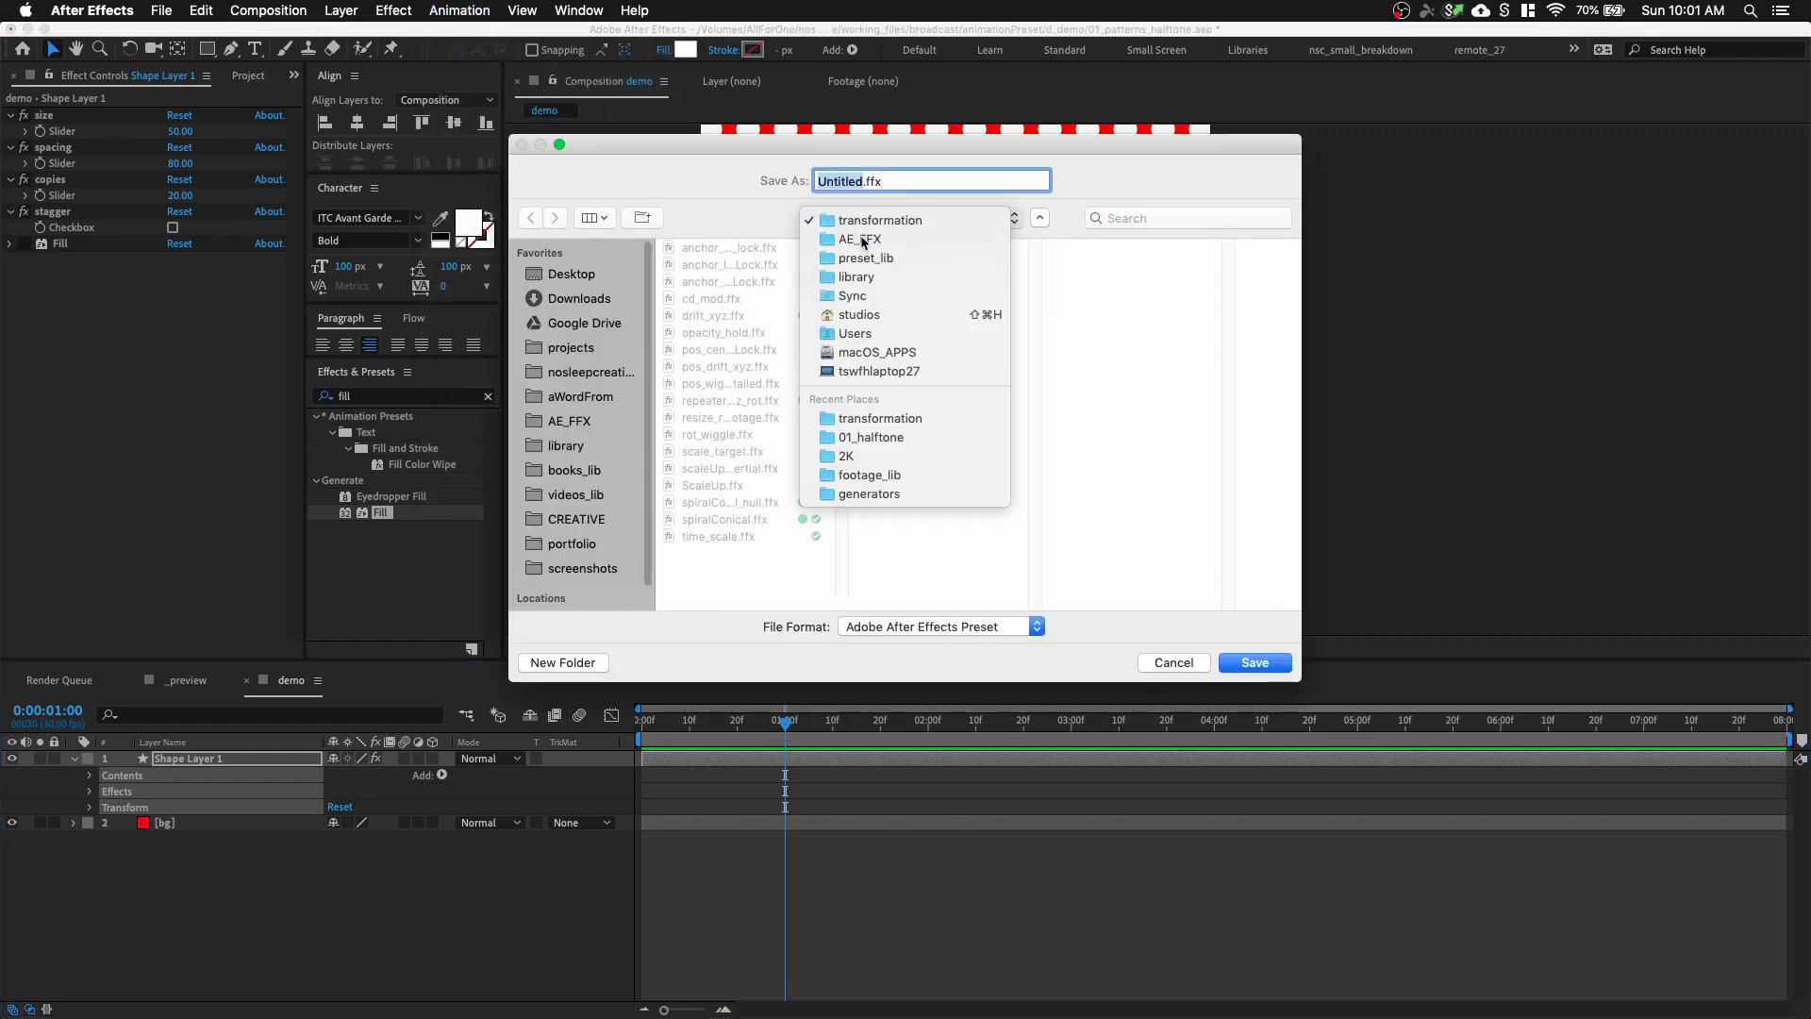
{"action": "left_click", "coordinate": [859, 243]}
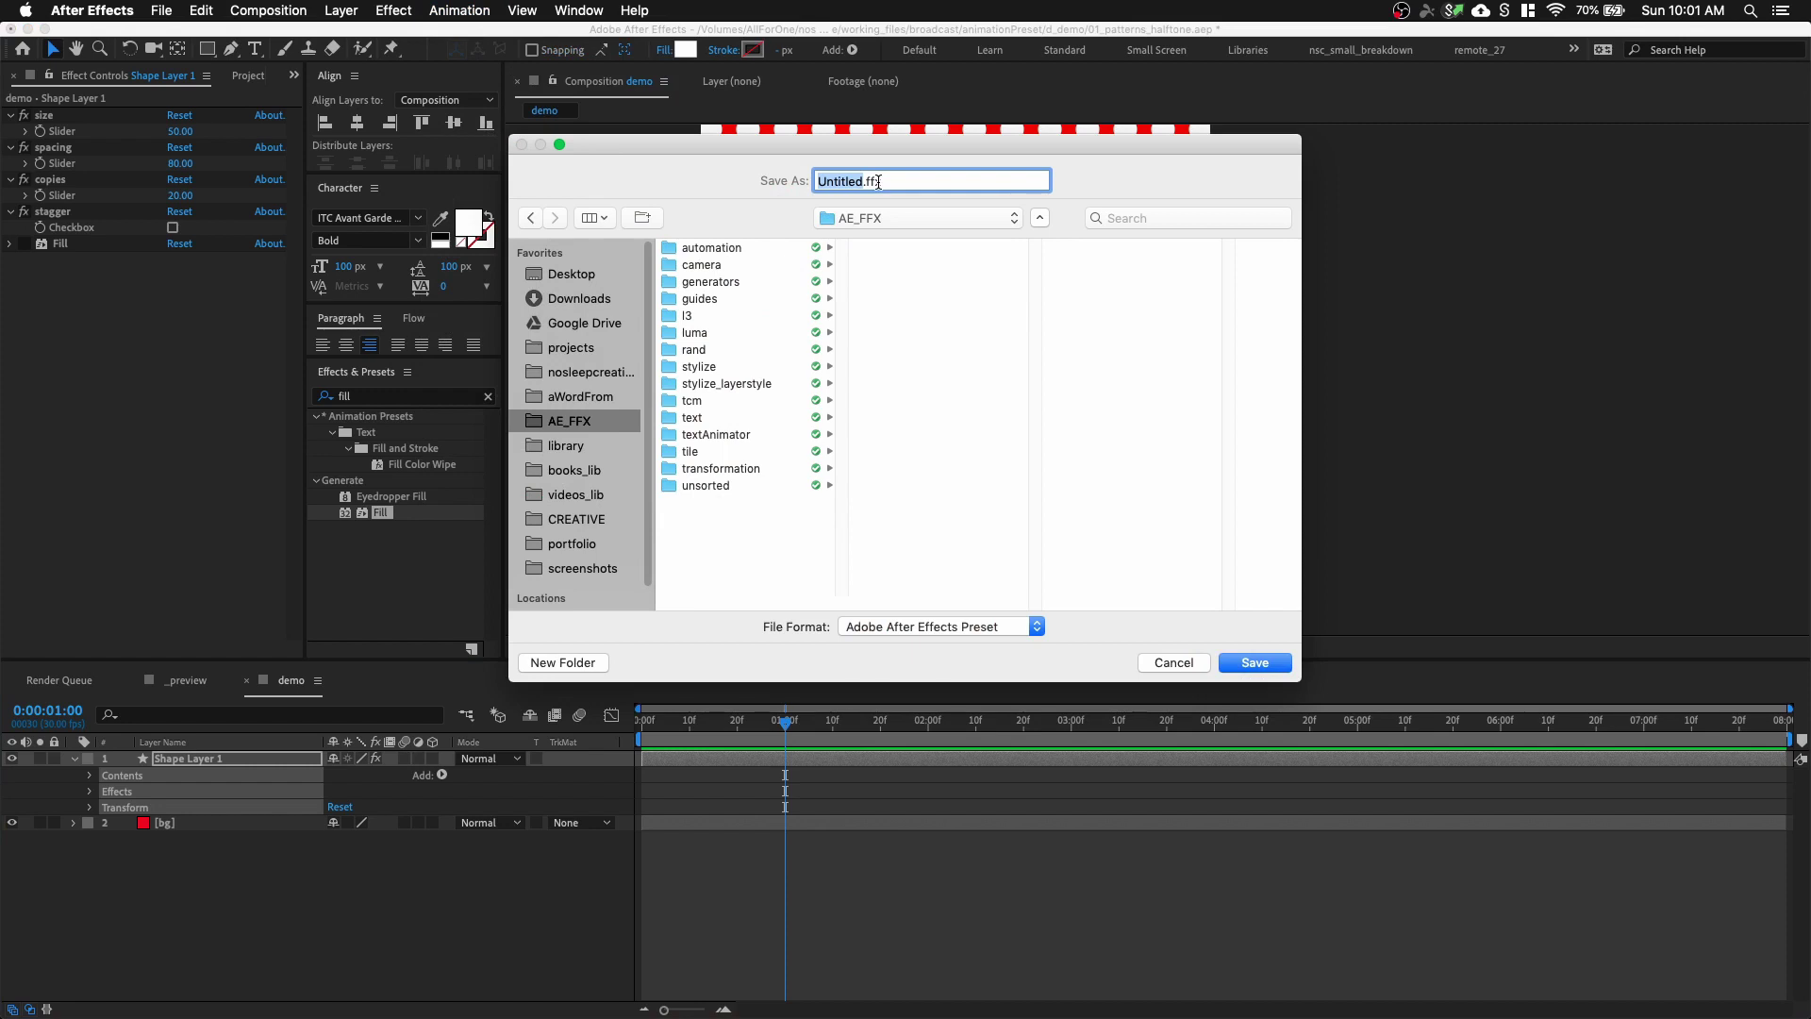
{"action": "type", "text": "pattern_demo"}
{"action": "key", "text": "Return"}
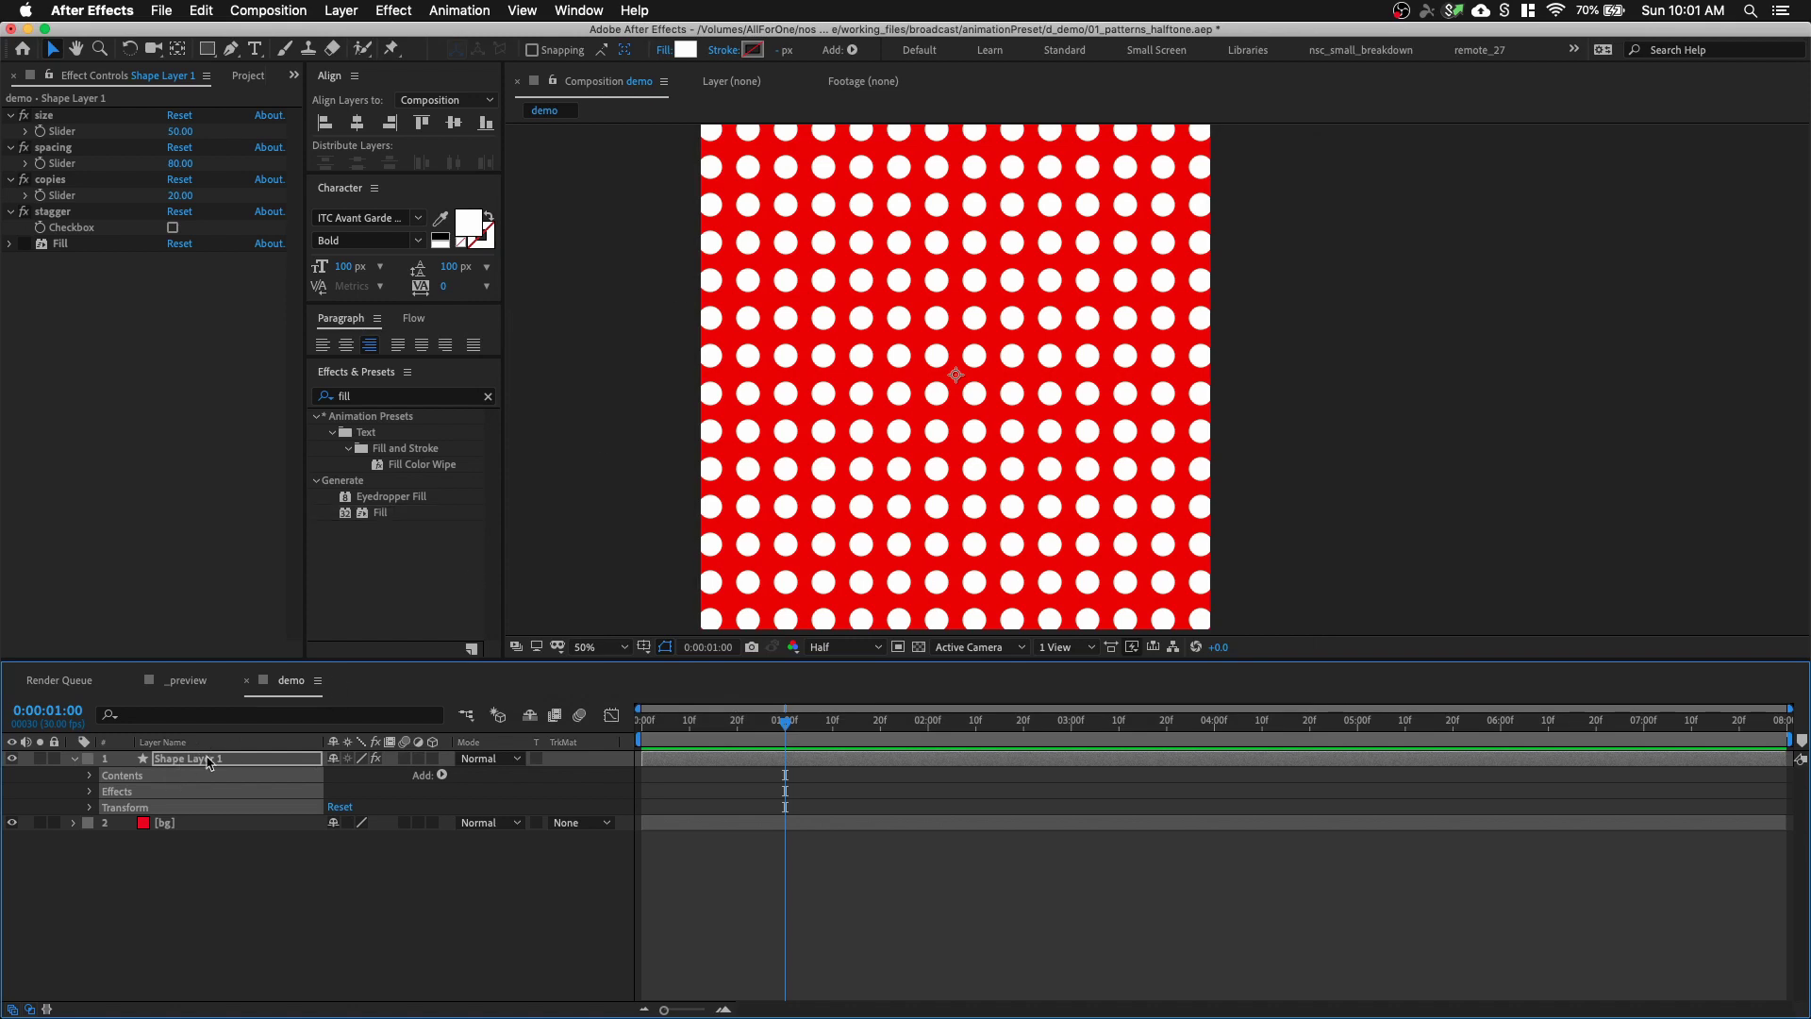
{"action": "left_click", "coordinate": [209, 761]}
{"action": "key", "text": "Delete"}
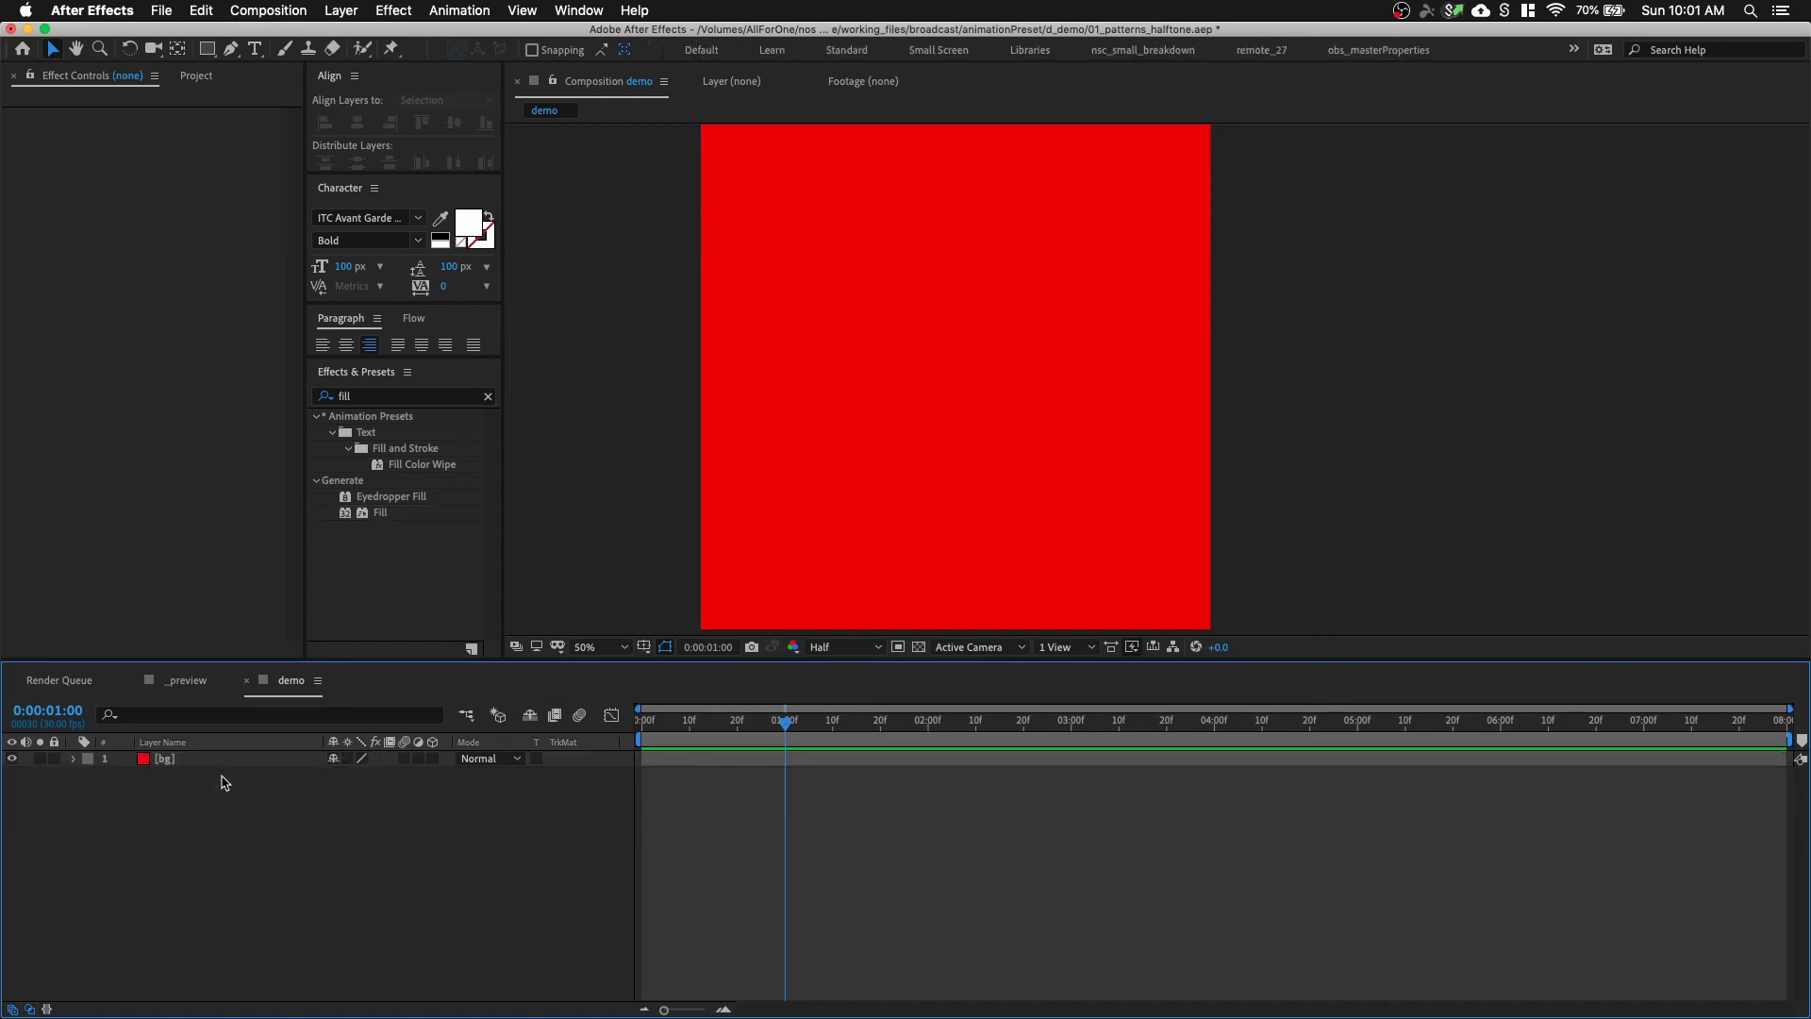
Apply the recent pattern_demo animation preset to recreate Shape Layer 1
{"action": "left_click", "coordinate": [488, 11]}
{"action": "mouse_move", "coordinate": [557, 71]}
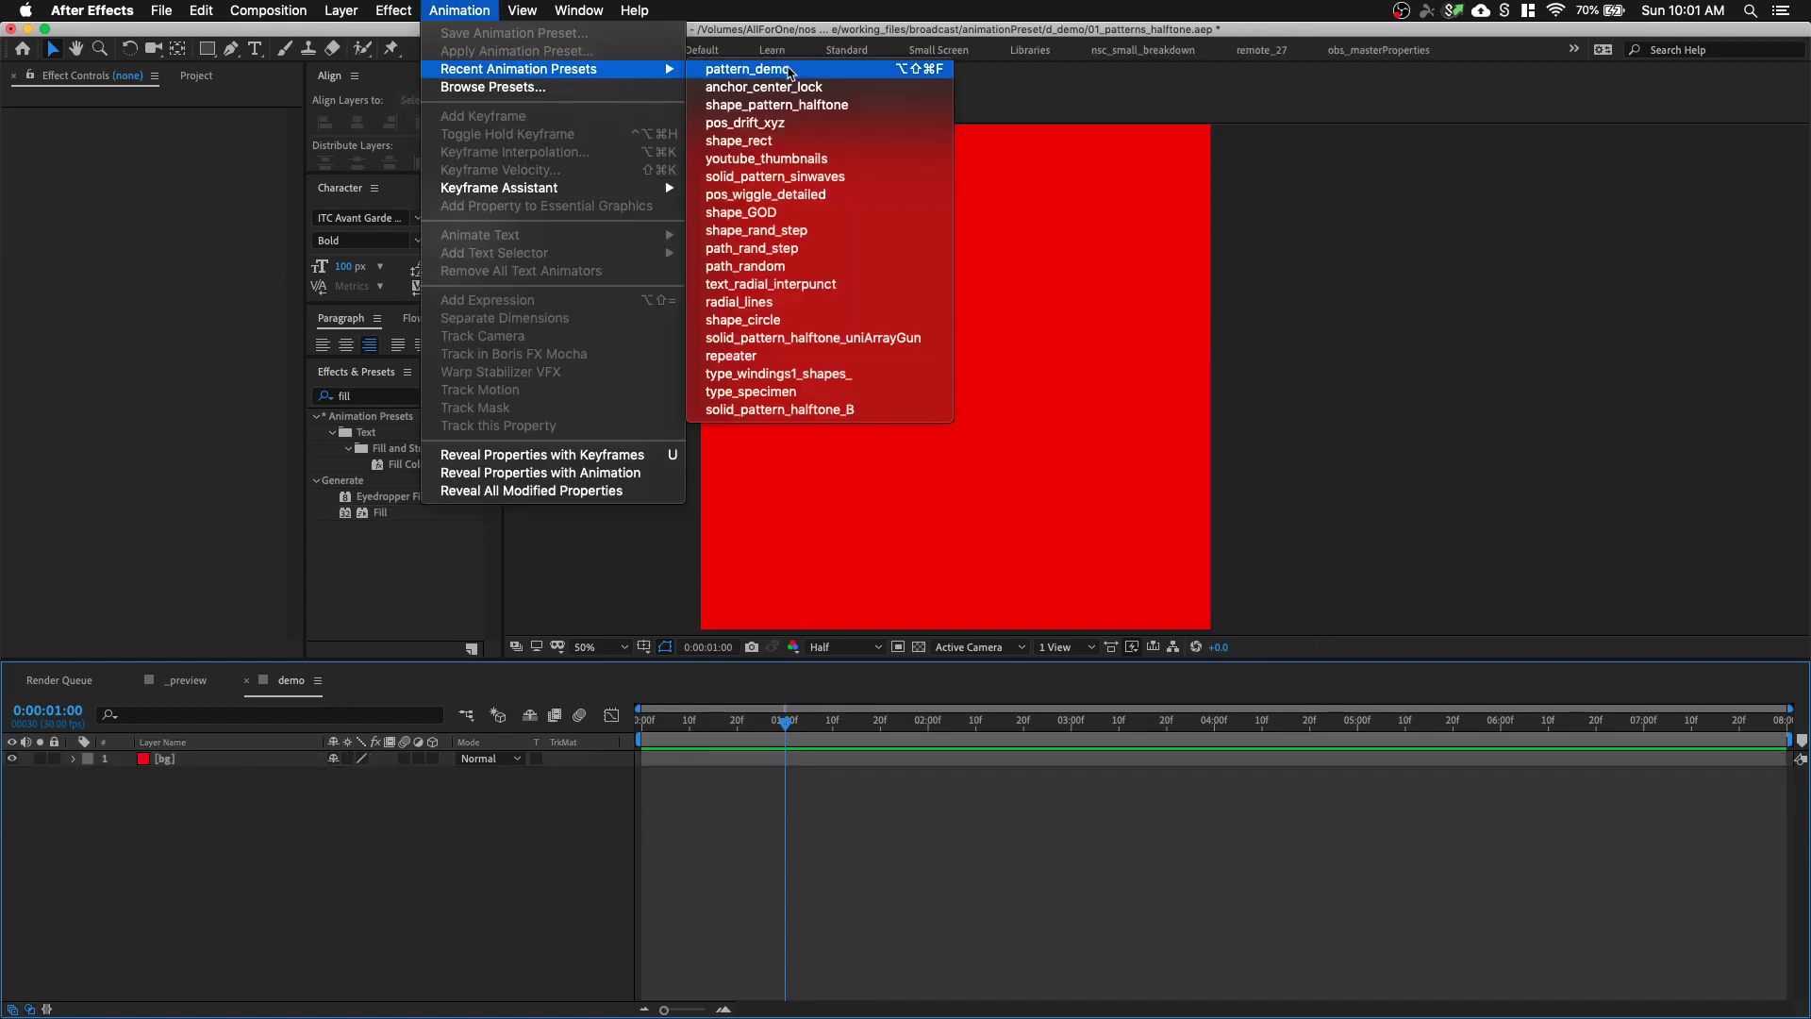
{"action": "left_click", "coordinate": [788, 70]}
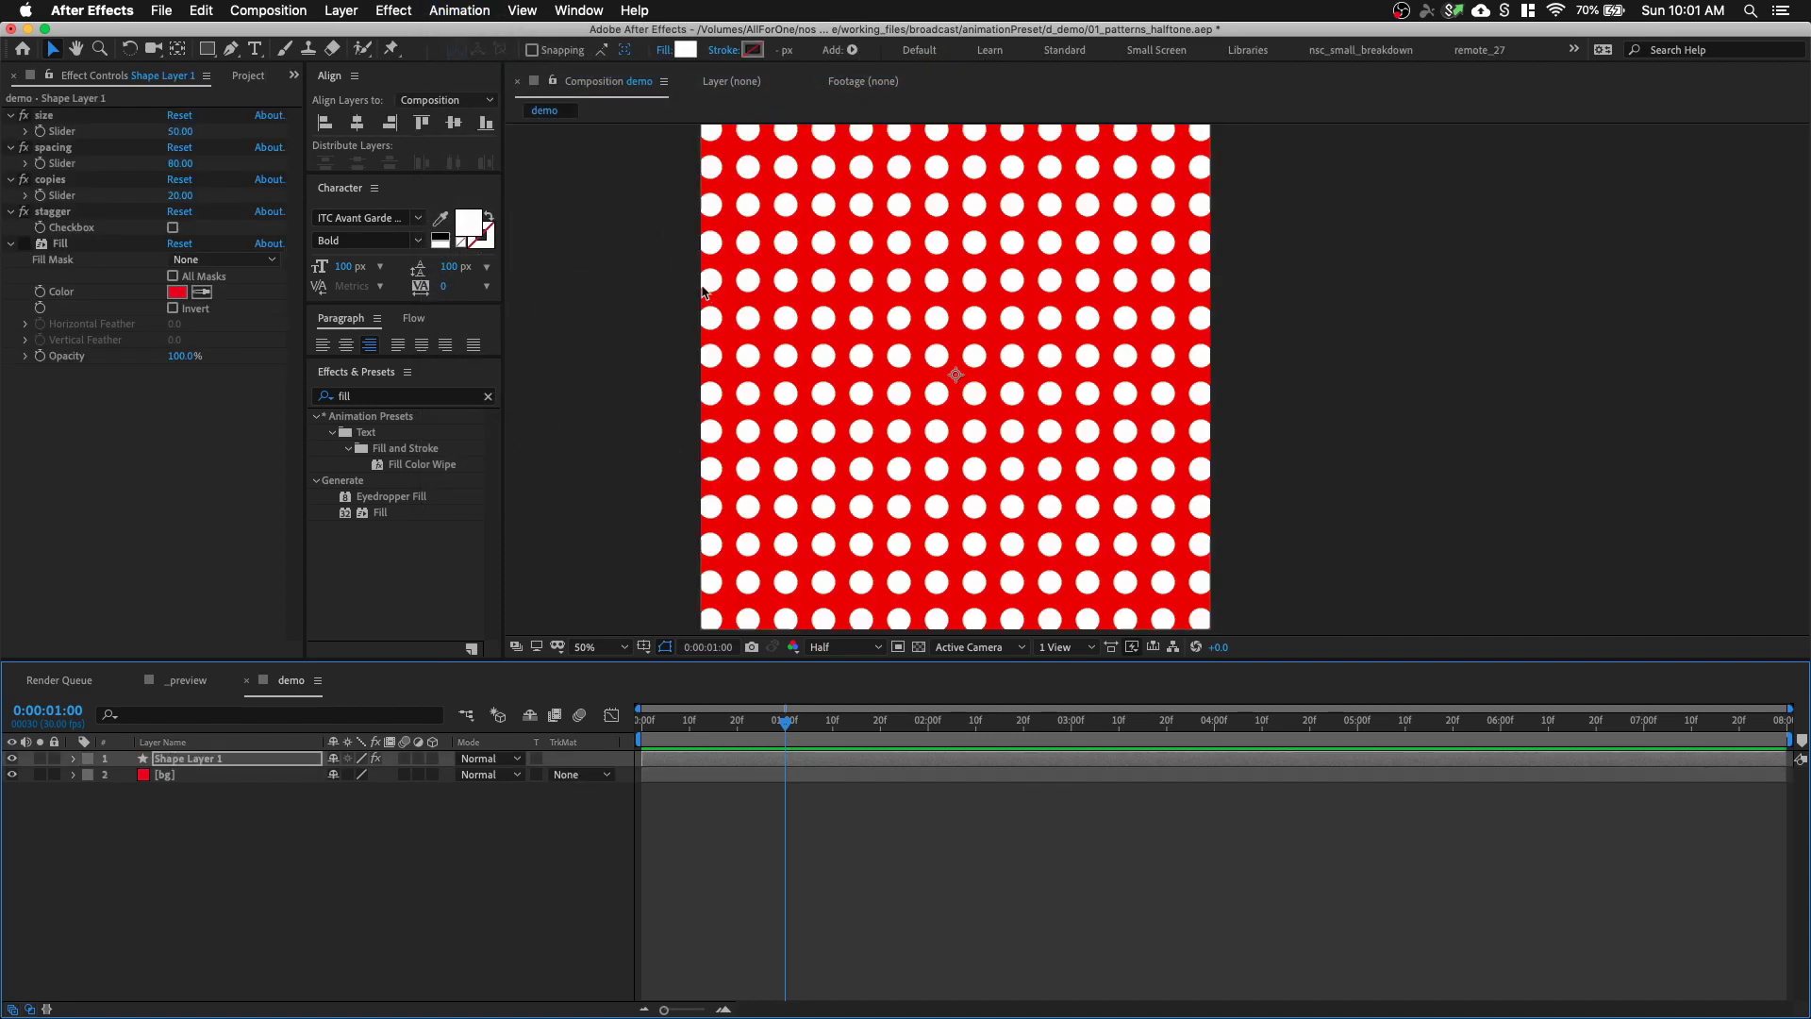
Tighten the dot spacing to 56 and enable stagger to offset the rows
{"action": "mouse_move", "coordinate": [180, 163]}
{"action": "left_mouse_down"}
{"action": "mouse_move", "coordinate": [209, 163]}
{"action": "mouse_move", "coordinate": [152, 172]}
{"action": "mouse_move", "coordinate": [174, 172]}
{"action": "left_mouse_up"}
{"action": "left_click", "coordinate": [227, 759]}
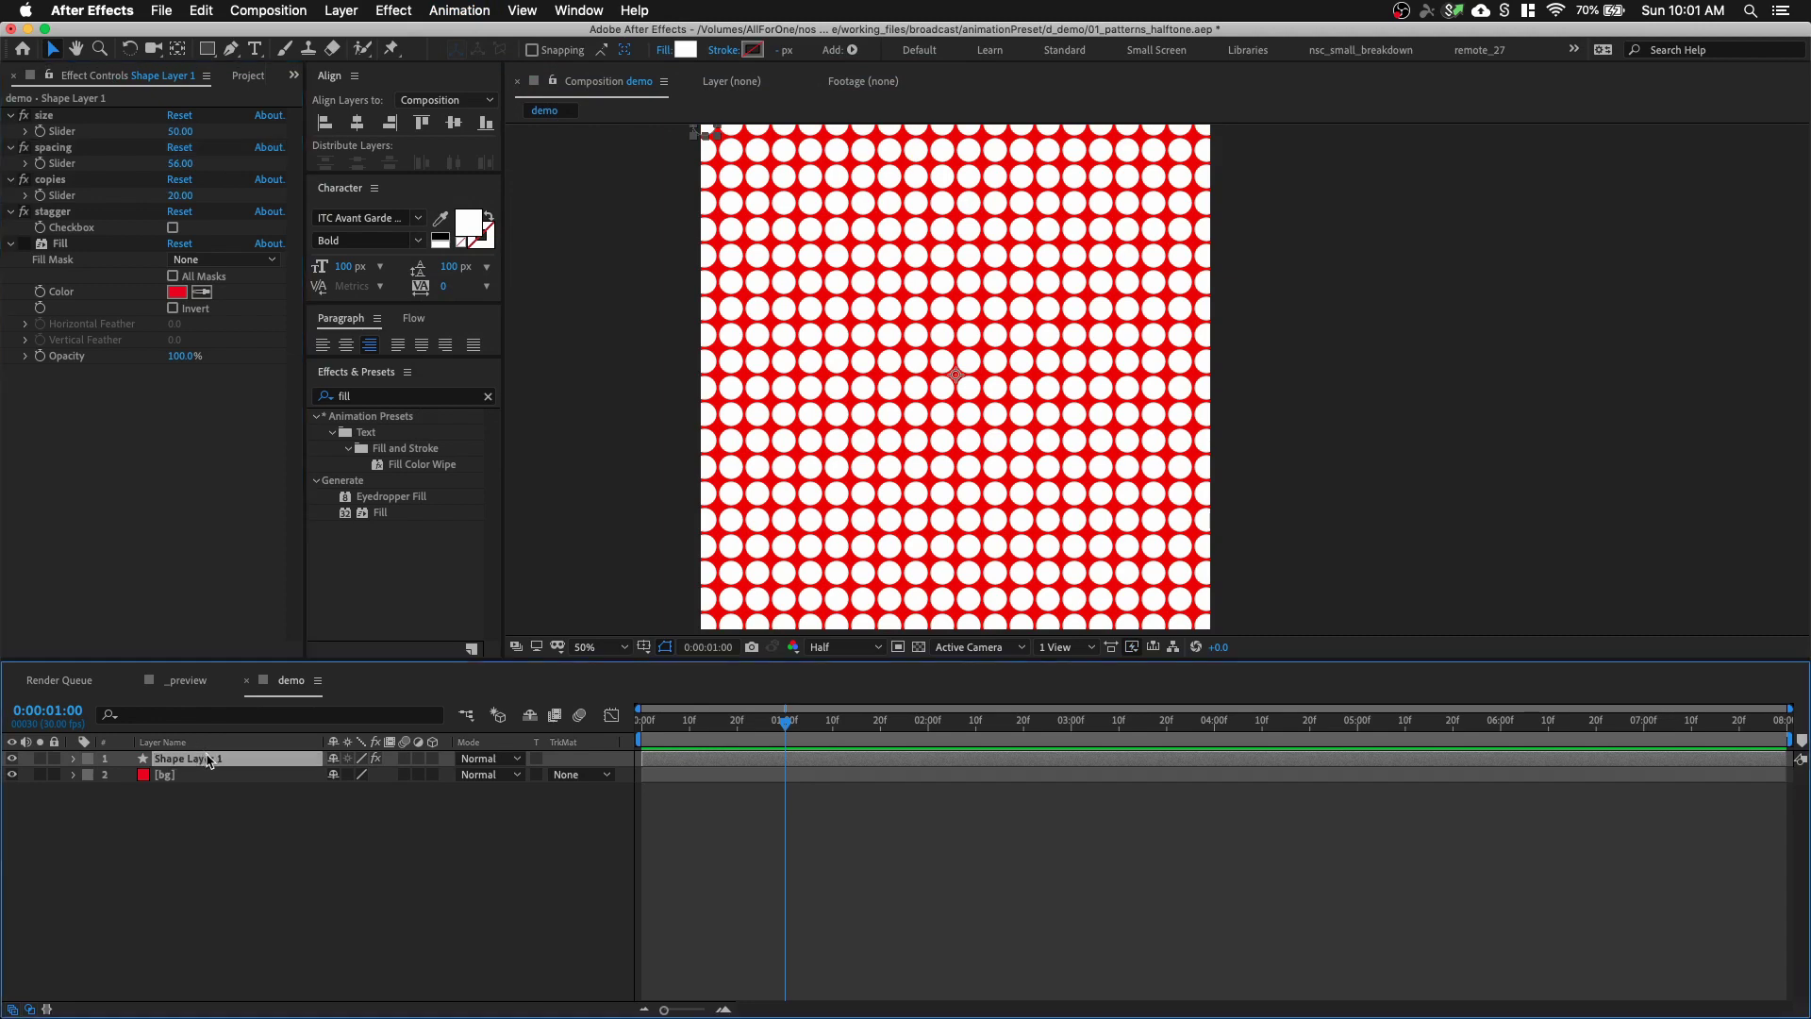
{"action": "key", "text": "e"}
{"action": "key", "text": "e"}
{"action": "left_click_drag", "start_coordinate": [312, 660], "coordinate": [311, 533]}
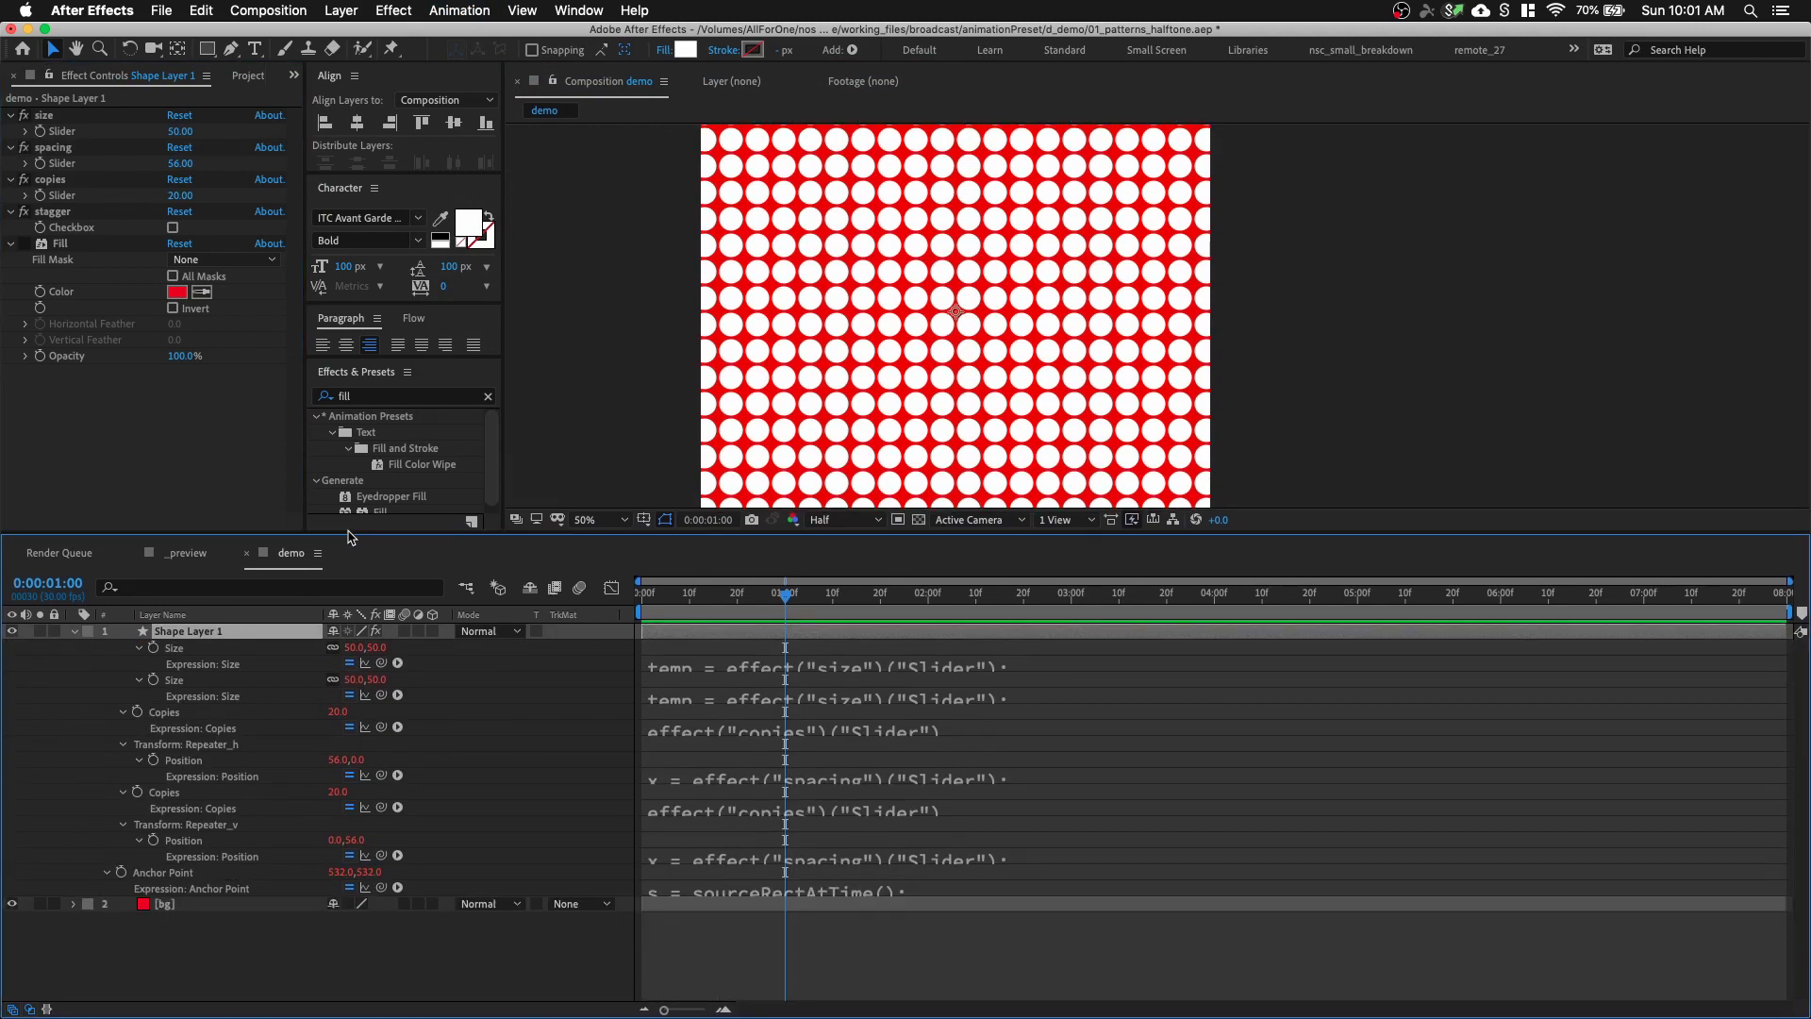
{"action": "left_click", "coordinate": [173, 228]}
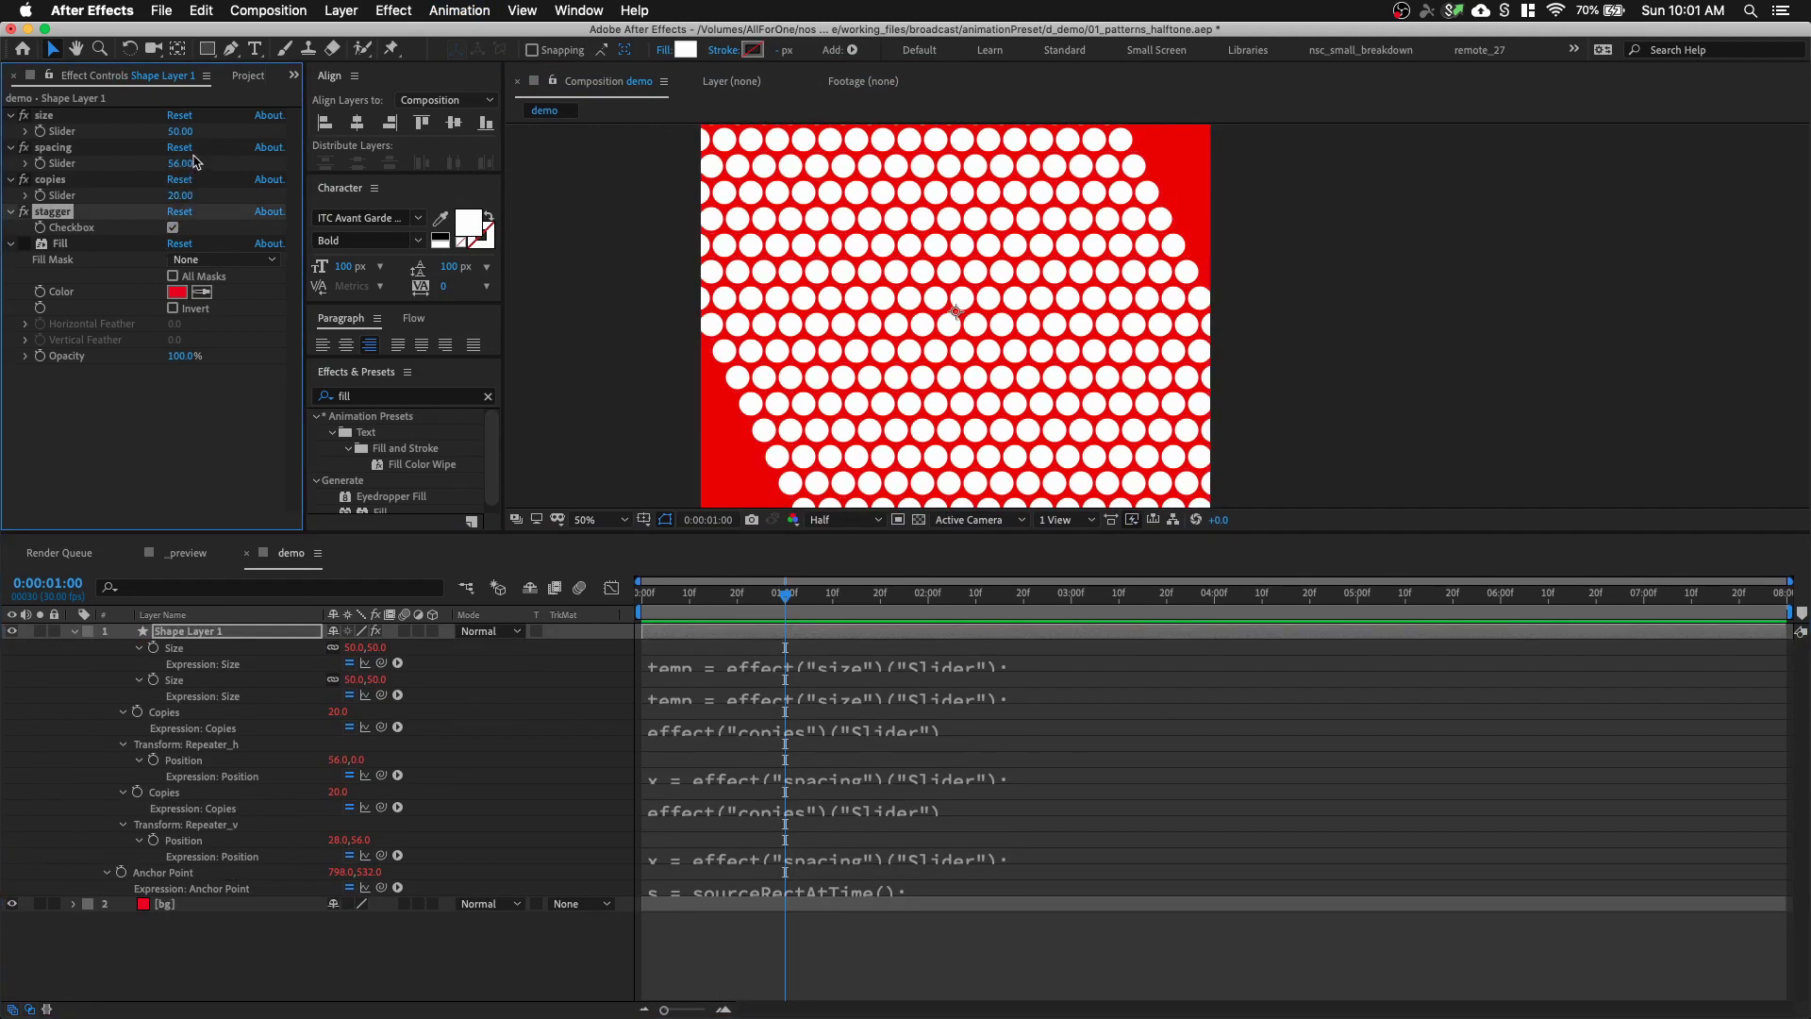